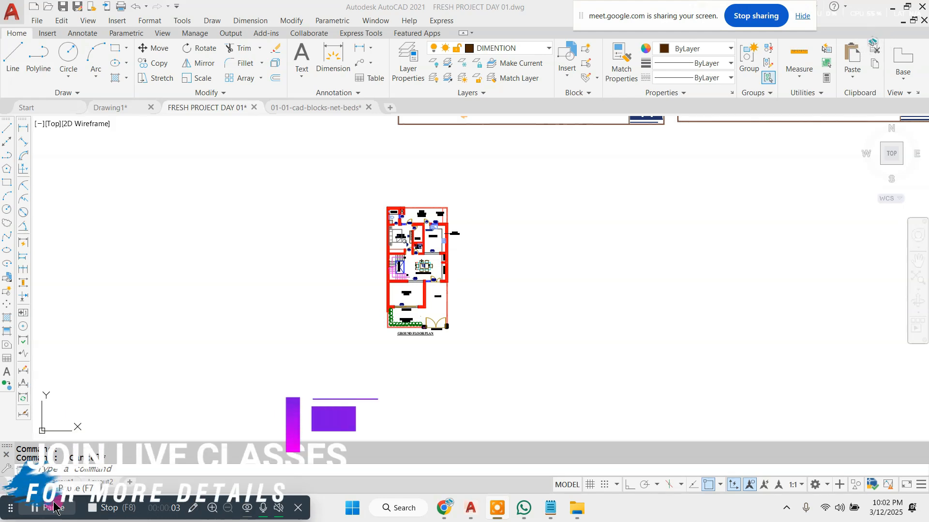
scroll(432, 229, "up", 2)
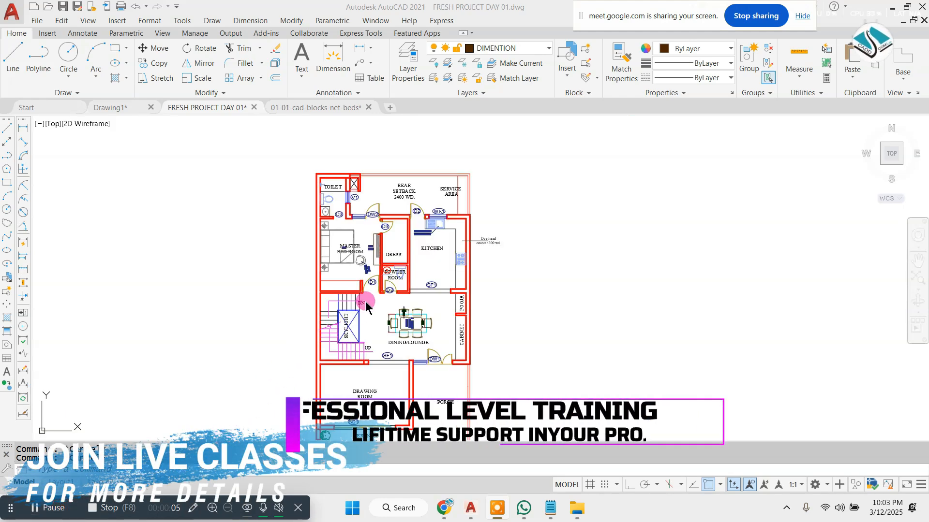
scroll(362, 296, "down", 3)
scroll(434, 220, "up", 4)
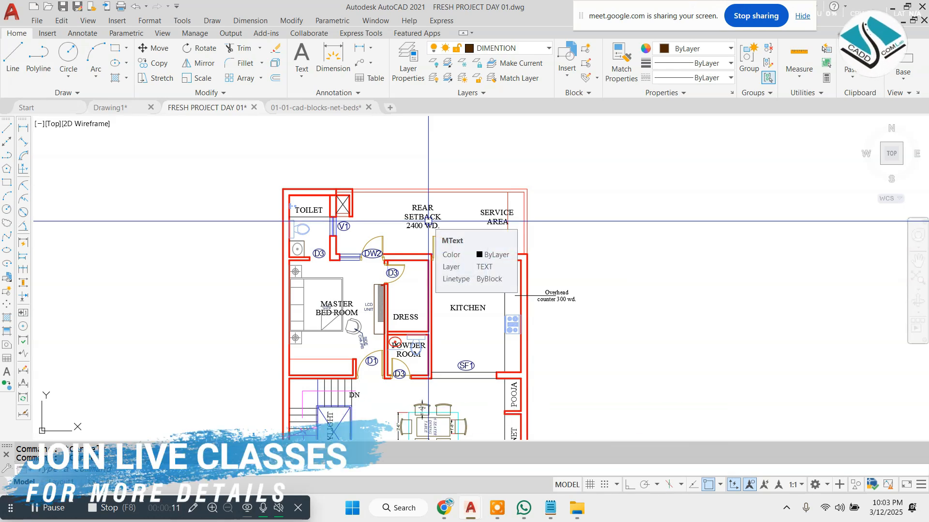
scroll(429, 221, "down", 3)
scroll(416, 216, "up", 3)
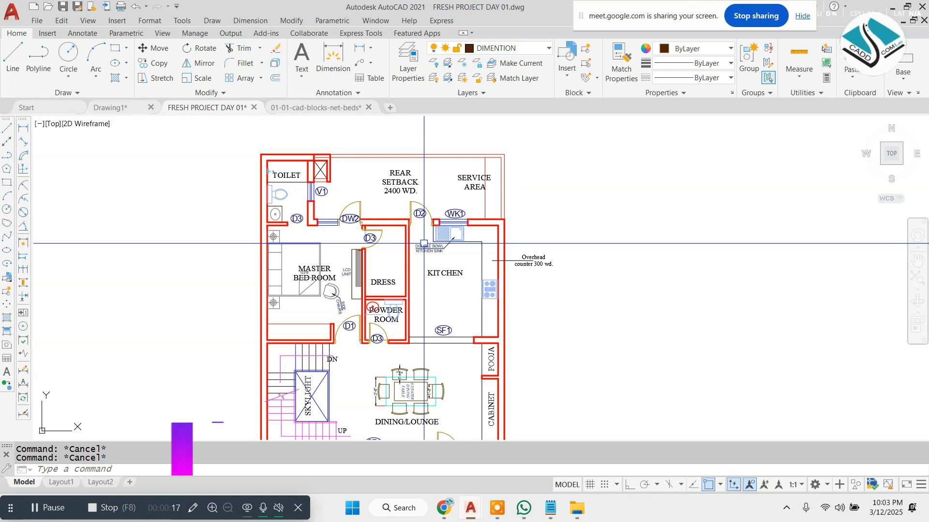
scroll(430, 240, "down", 4)
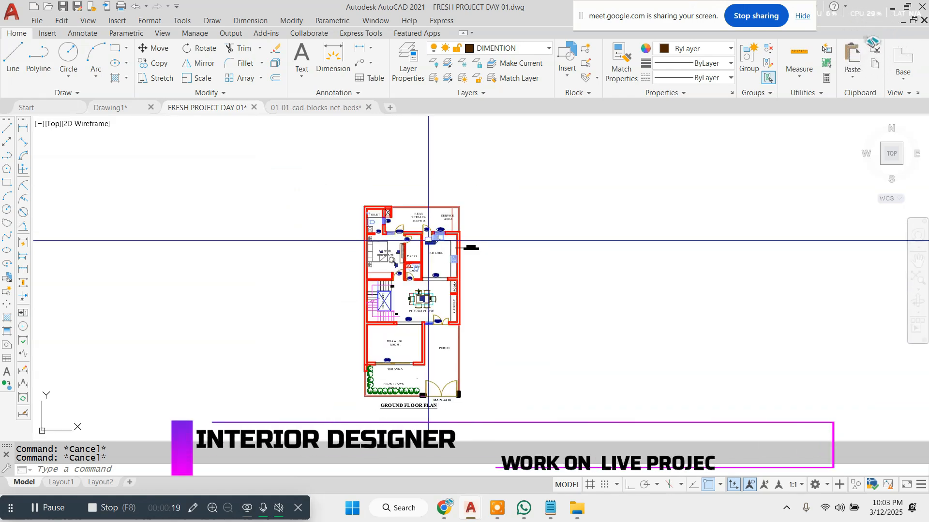
- Move the GROUND FLOOR PLAN title slightly to the left beneath the front lawn of the furnished plan
scroll(420, 397, "up", 4)
left_click(420, 397)
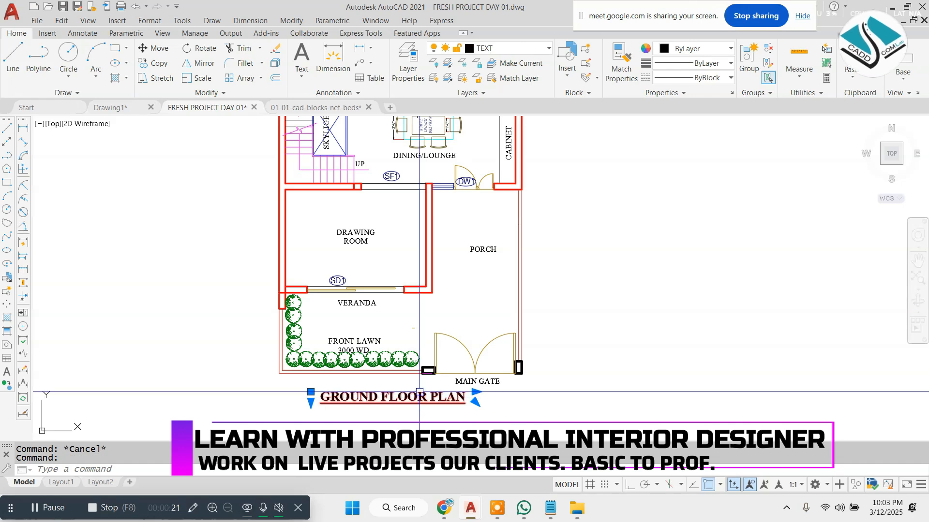
type("m")
key("Return")
scroll(581, 367, "up", 3)
left_click(734, 339)
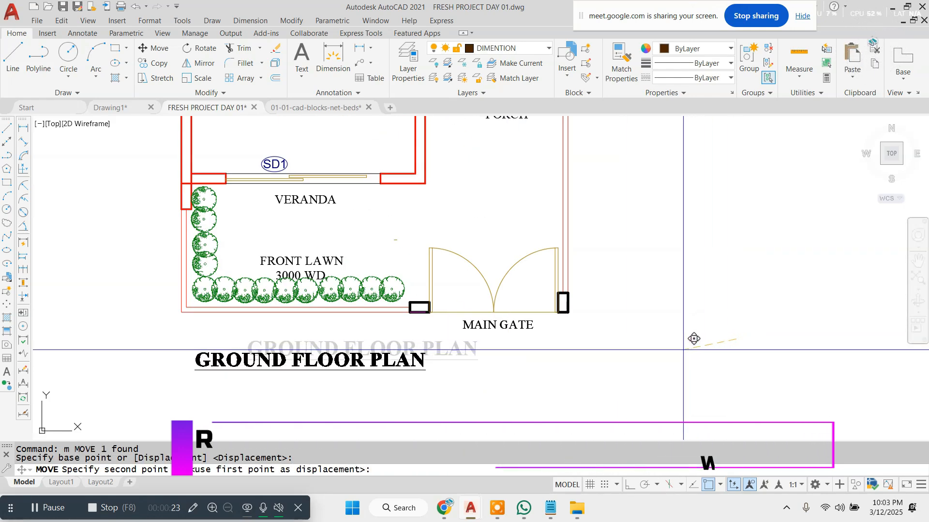
left_click(674, 348)
- Copy the walls-only ground floor plan from the row of plans to the empty area left of the furnished plan
scroll(495, 359, "down", 5)
scroll(440, 208, "up", 5)
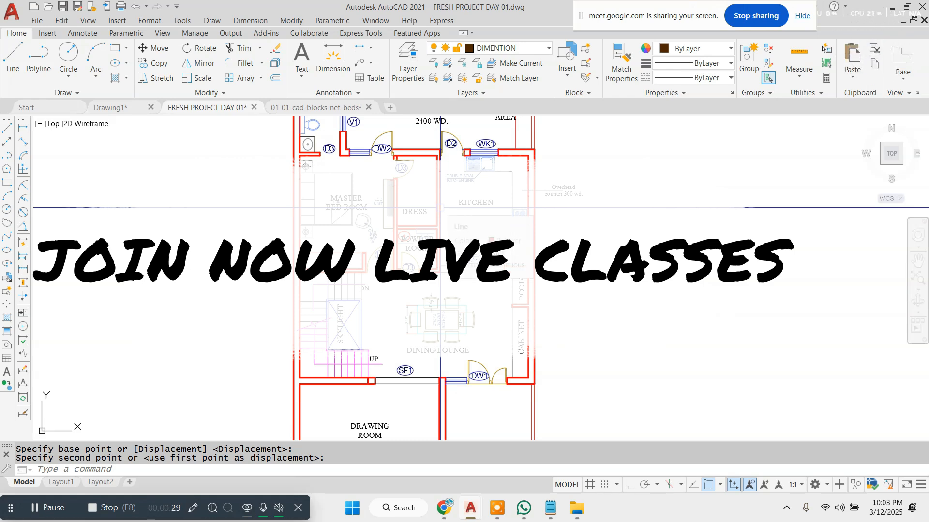
scroll(440, 208, "down", 4)
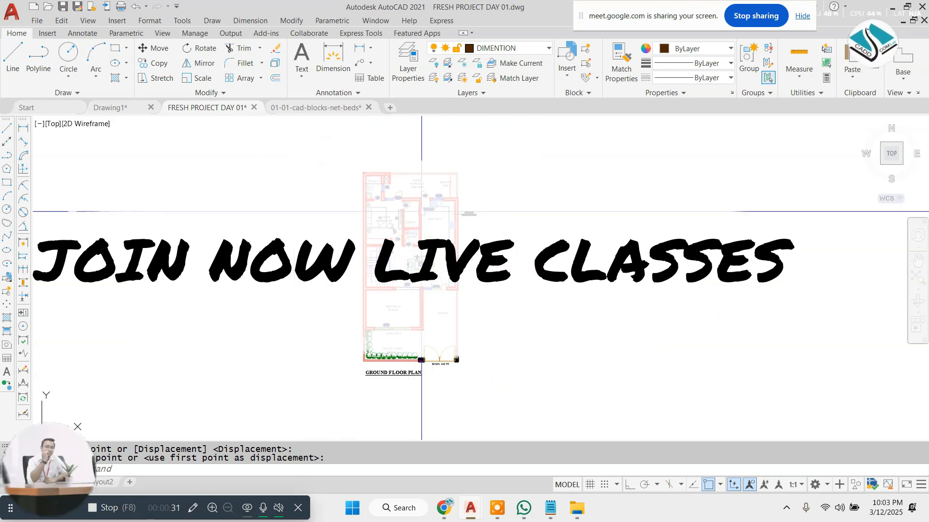
scroll(449, 216, "down", 10)
scroll(402, 148, "up", 5)
left_click(446, 164)
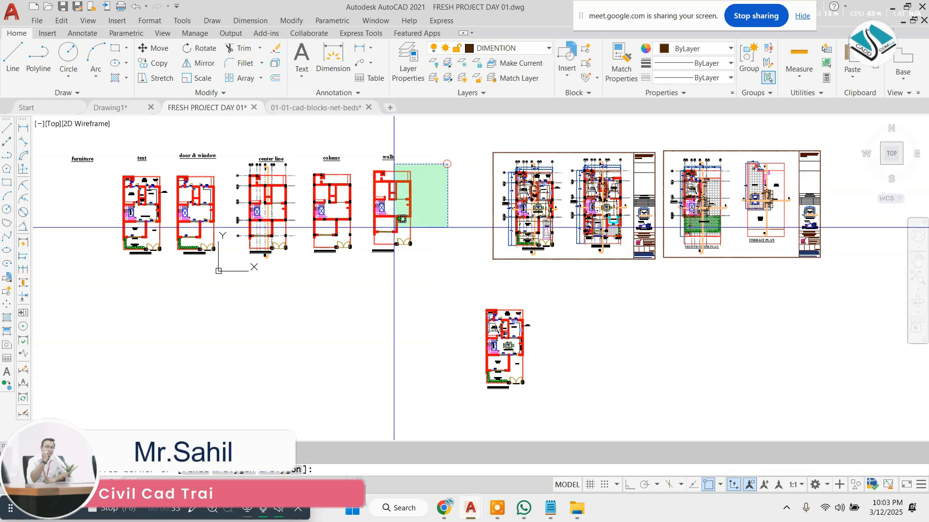
left_click(361, 267)
type("co")
key("Return")
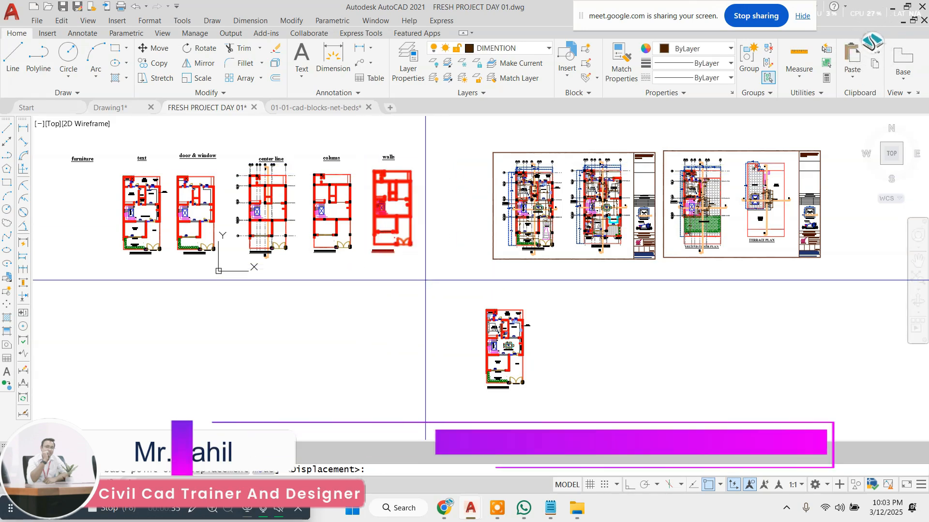
left_click(437, 196)
scroll(437, 196, "down", 2)
scroll(416, 270, "up", 4)
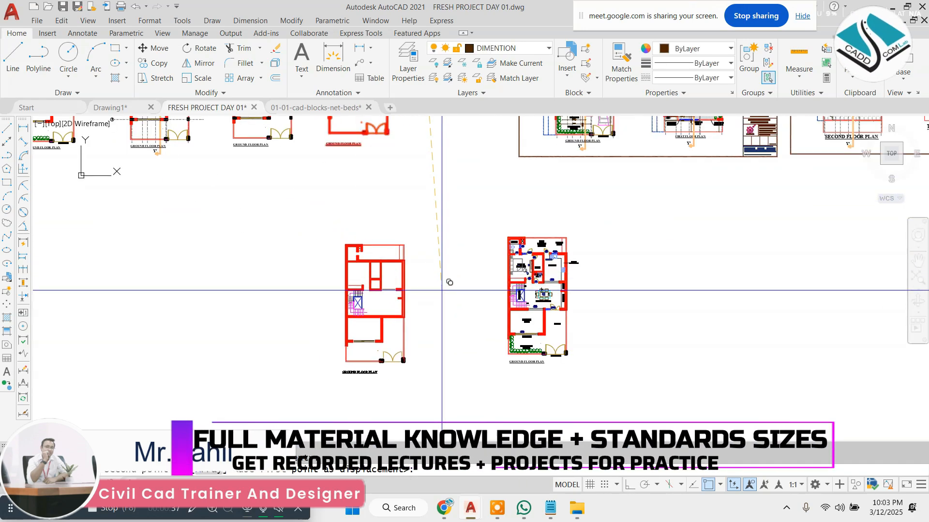
left_click(443, 282)
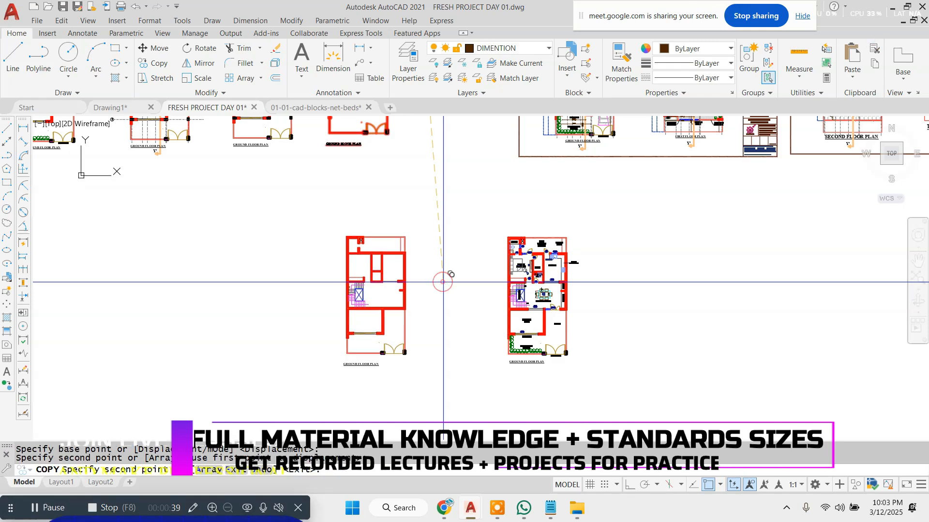
key("Escape")
scroll(358, 253, "up", 4)
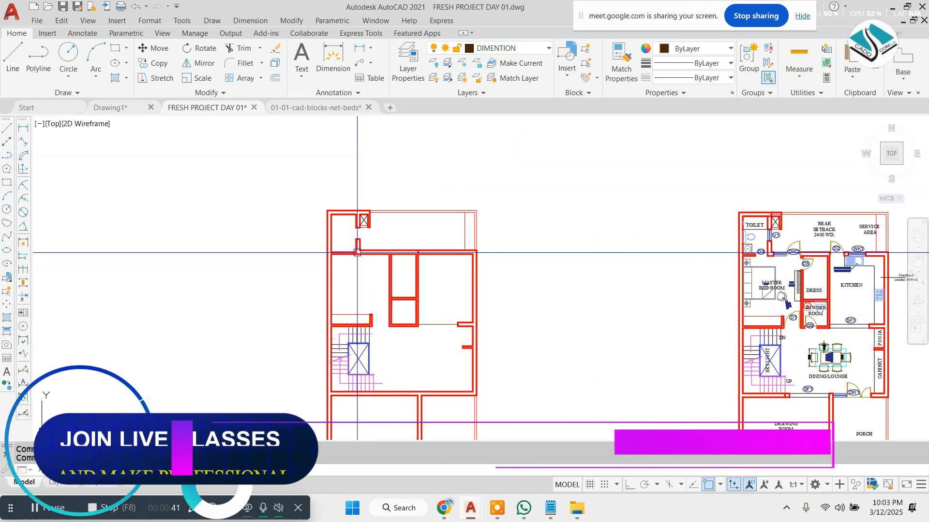
scroll(358, 253, "up", 4)
scroll(394, 264, "down", 6)
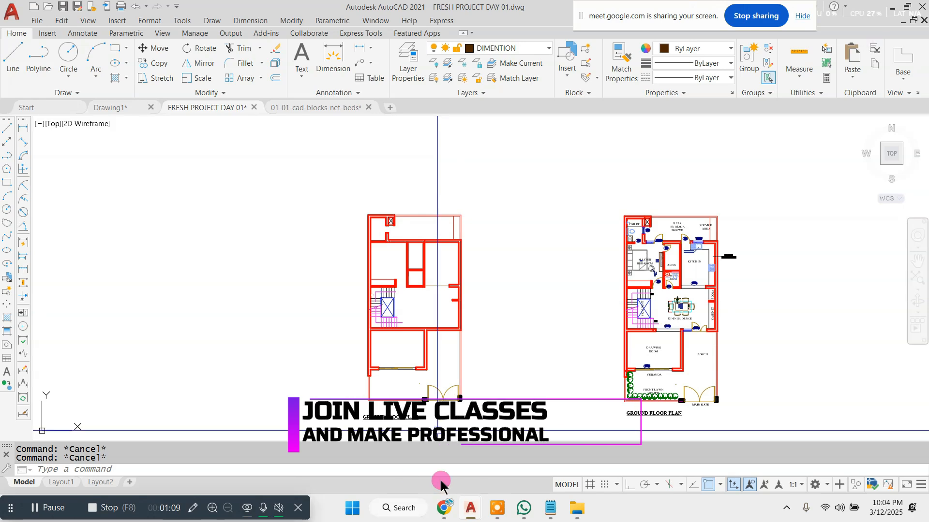
- Switch to Notepad and write "1-doted lines" as the first item of a numbered list in the new note
left_click(408, 509)
type("no")
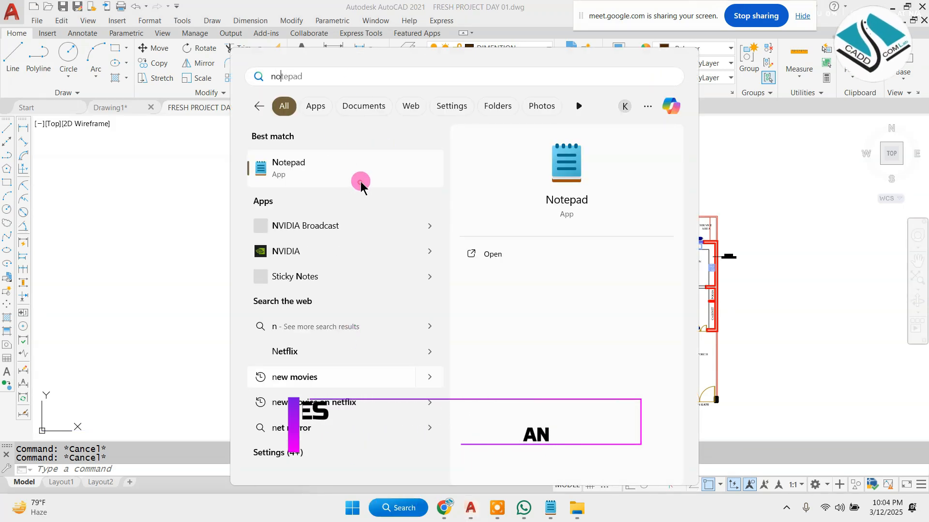
left_click(361, 184)
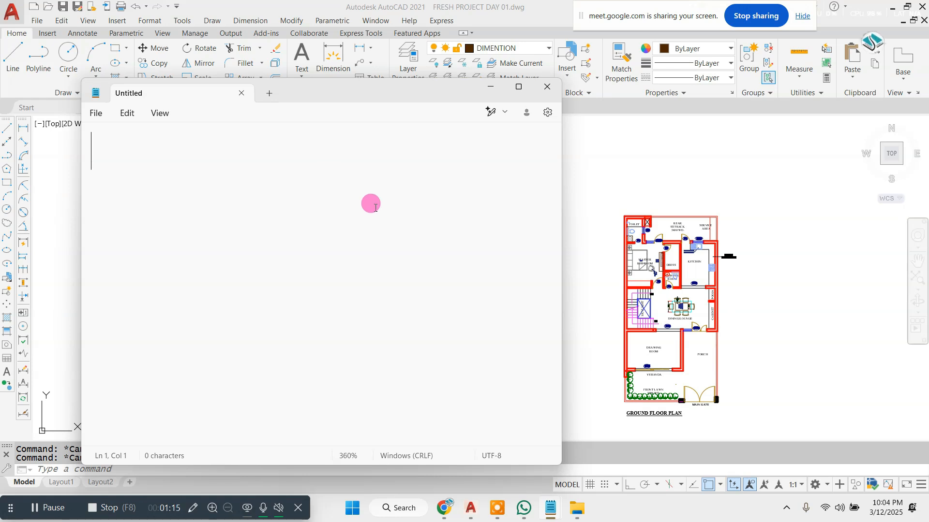
type("1")
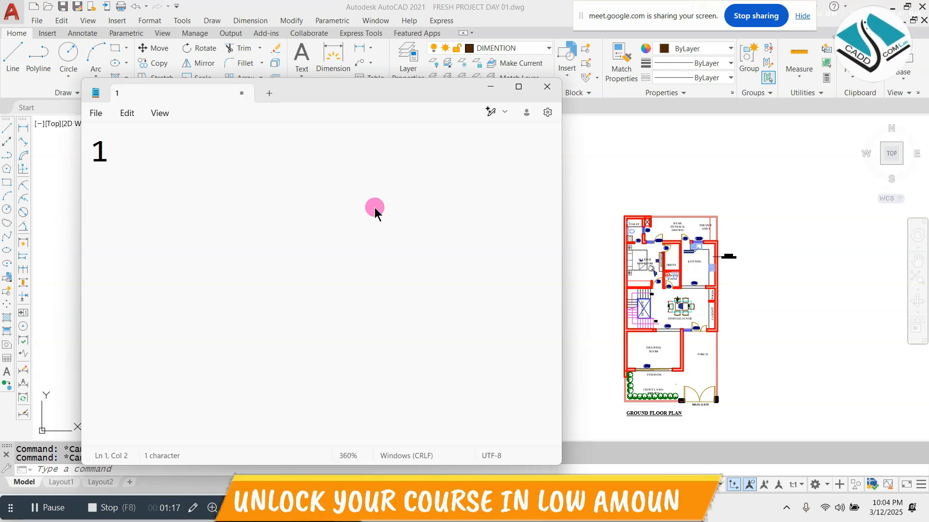
type("-doted ")
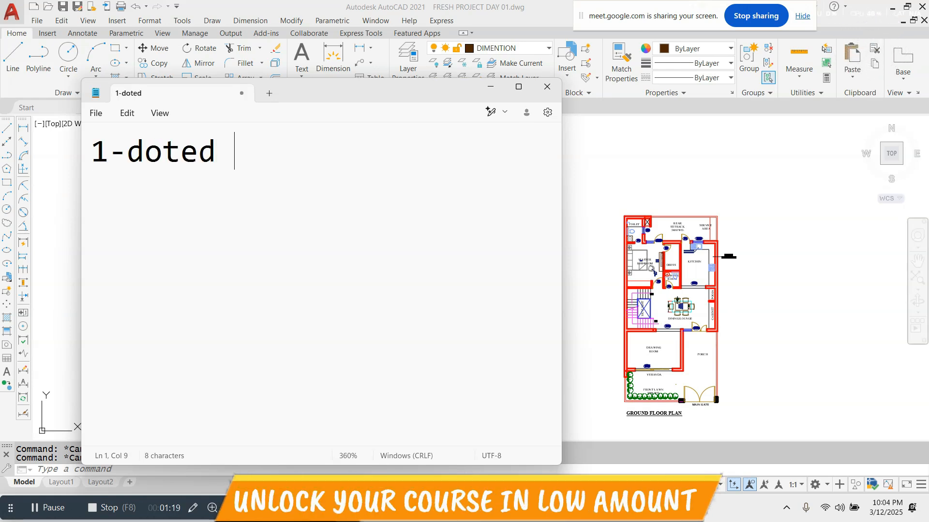
type("lines")
key("Return")
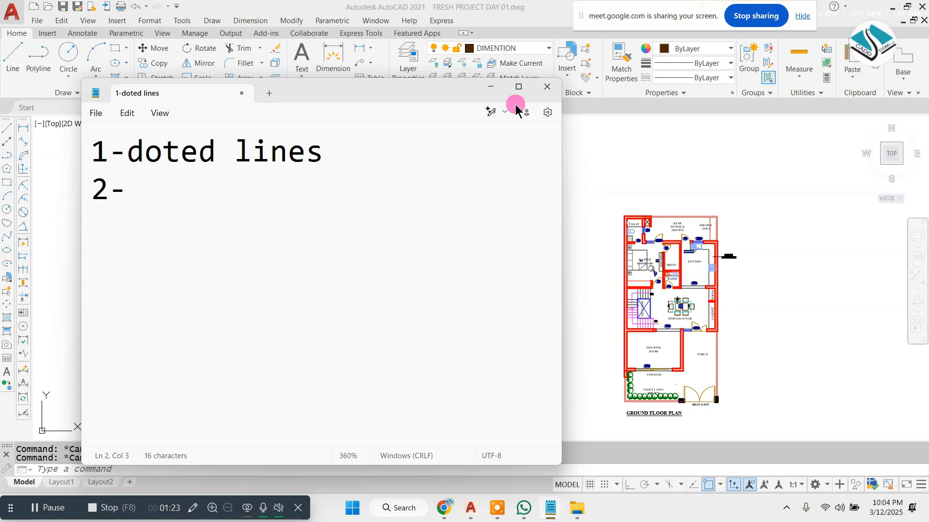
- Write "2-colums----" as the second list item and append "---" to the first item
mouse_move(410, 91)
left_mouse_down()
mouse_move(501, 71)
mouse_move(494, 65)
left_mouse_up()
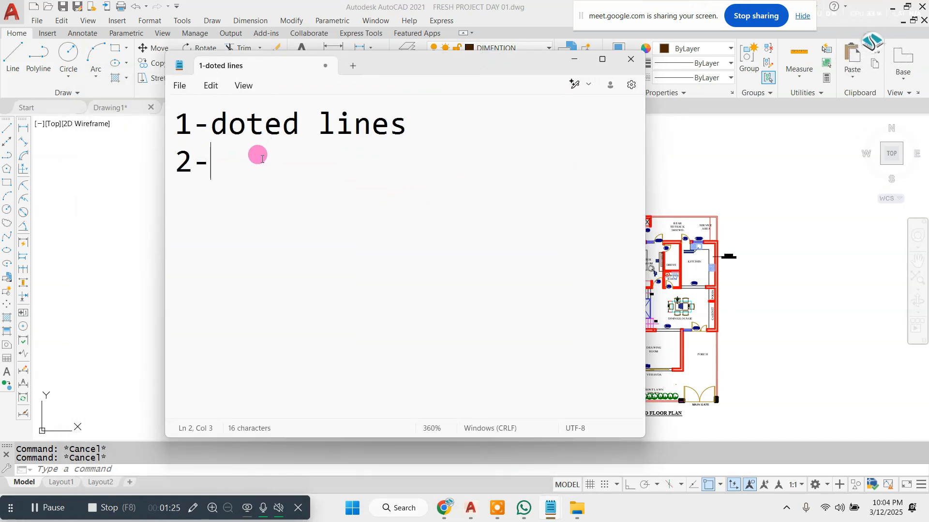
type("2-")
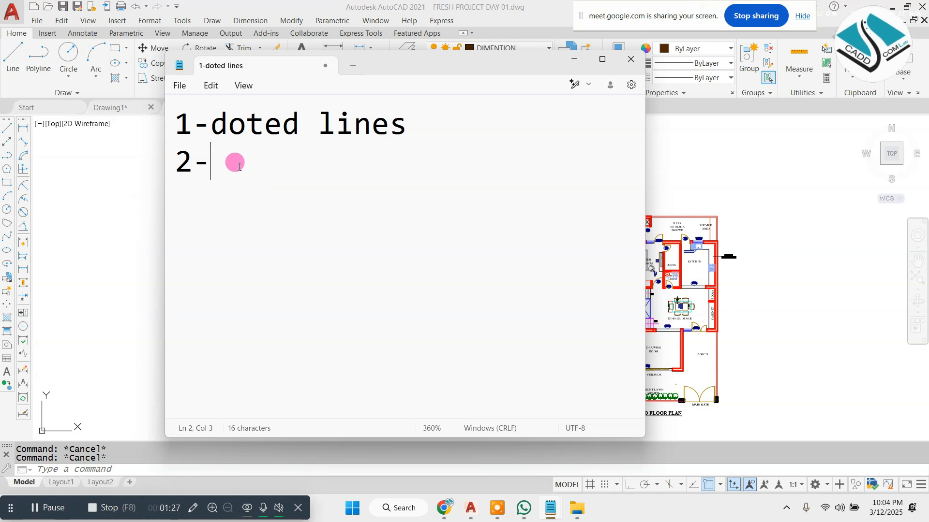
type("colums----")
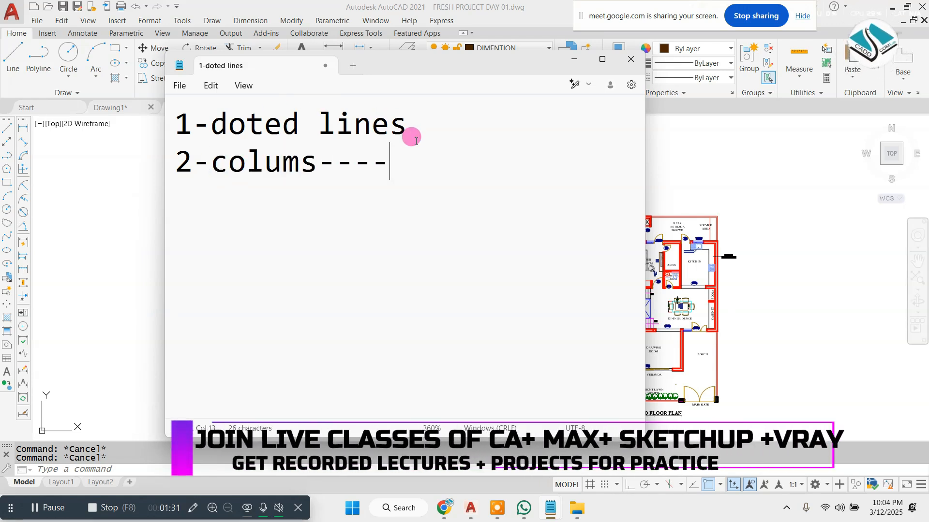
left_click(402, 122)
type("---")
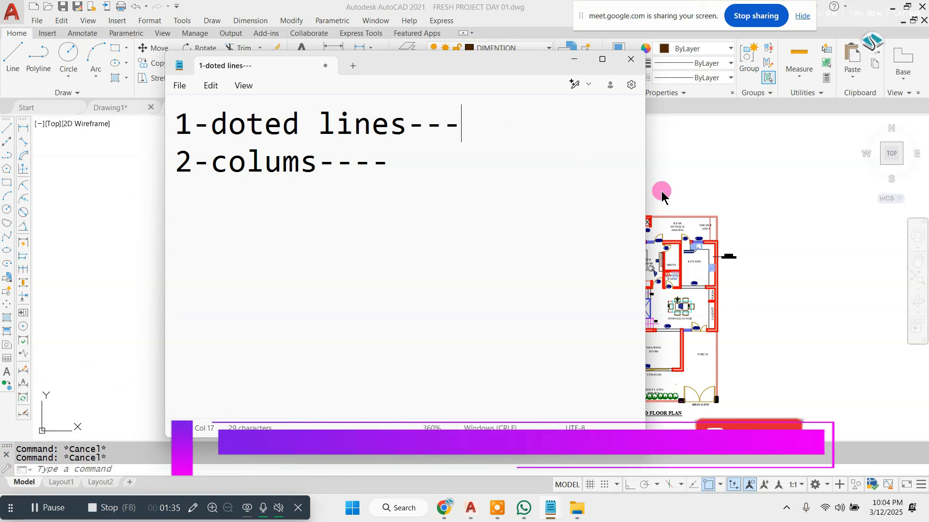
- Add "3-sheets--" as the third list item and begin a fourth line with "4-"
left_click(390, 161)
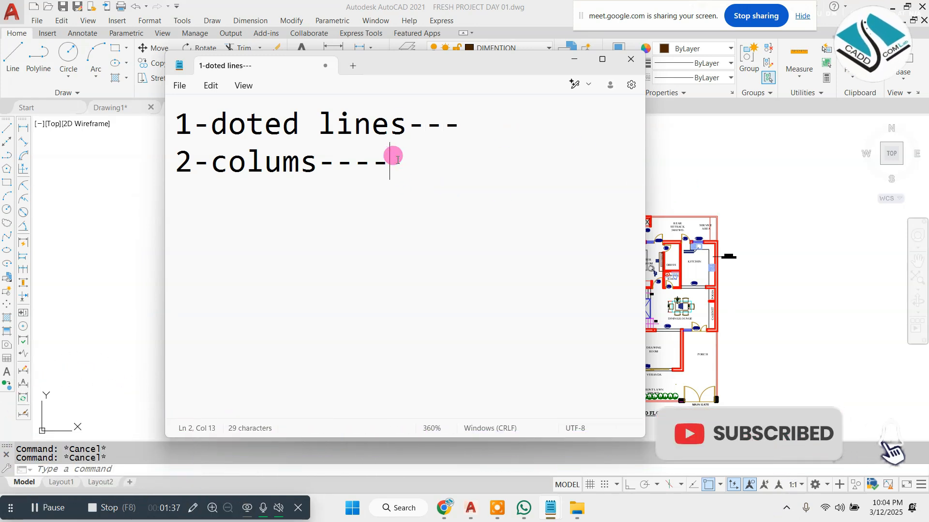
key("Return")
type("3-")
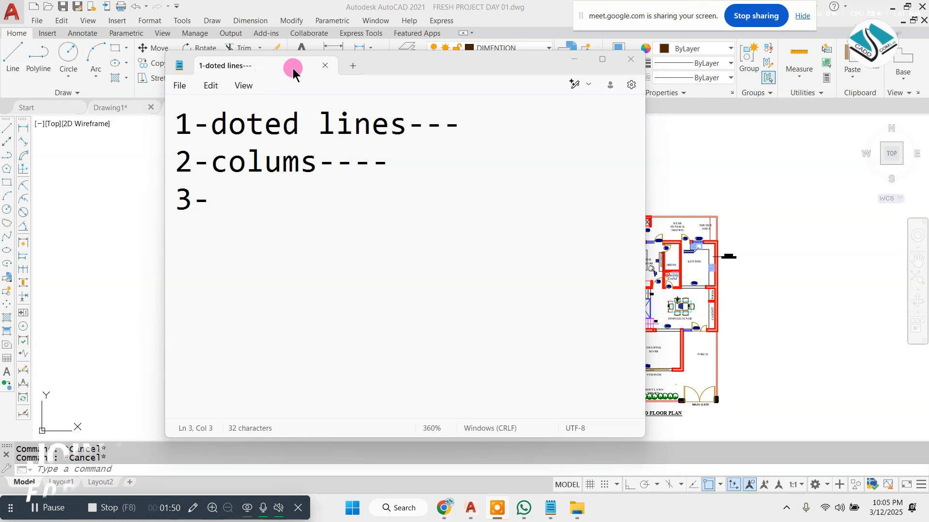
left_click_drag(447, 67, 504, 81)
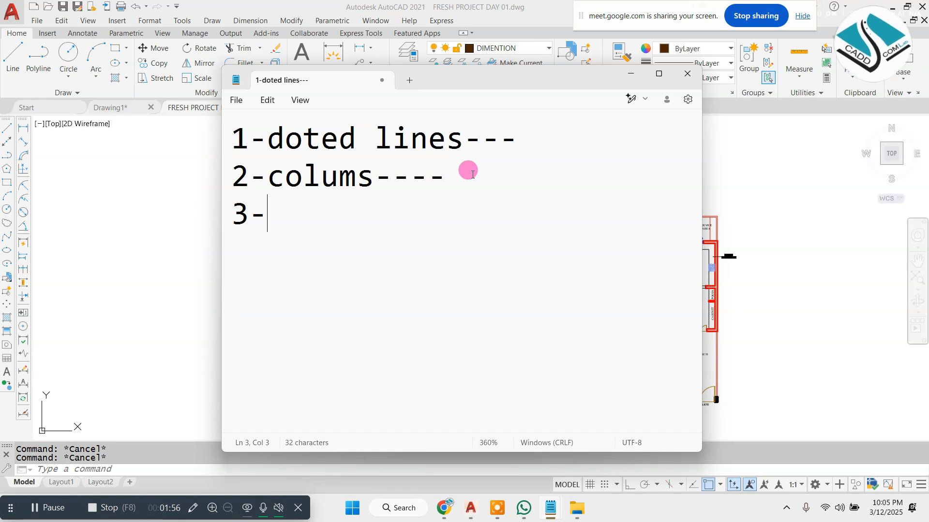
type("sheets--")
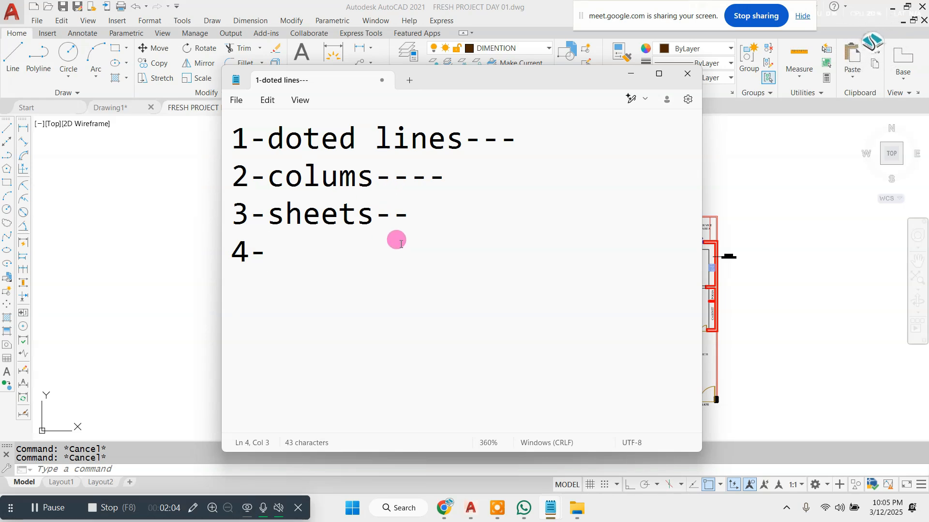
left_click_drag(462, 86, 476, 64)
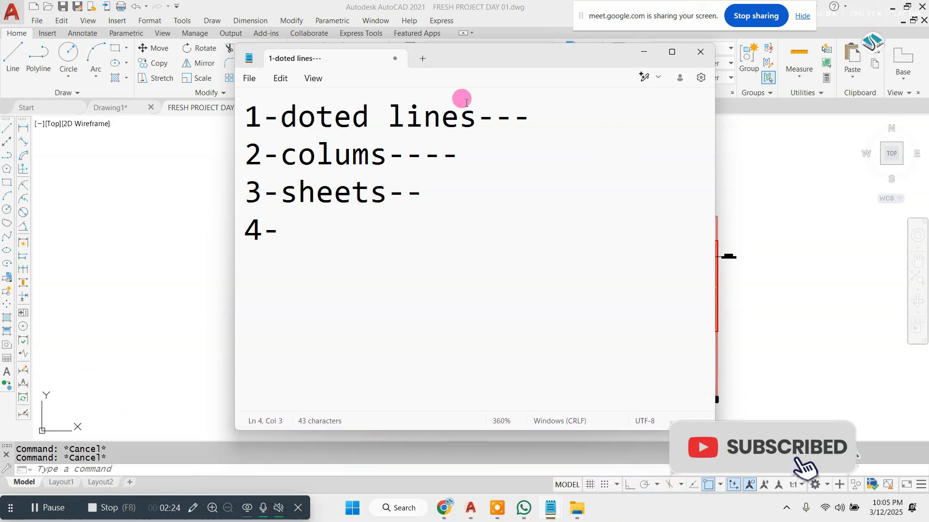
left_click_drag(486, 161, 242, 156)
left_click_drag(497, 195, 195, 185)
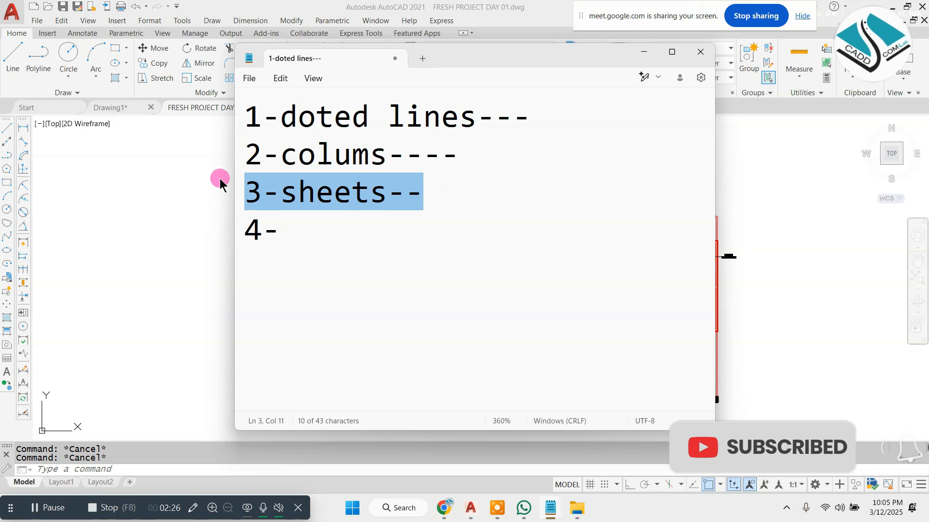
left_click(472, 194)
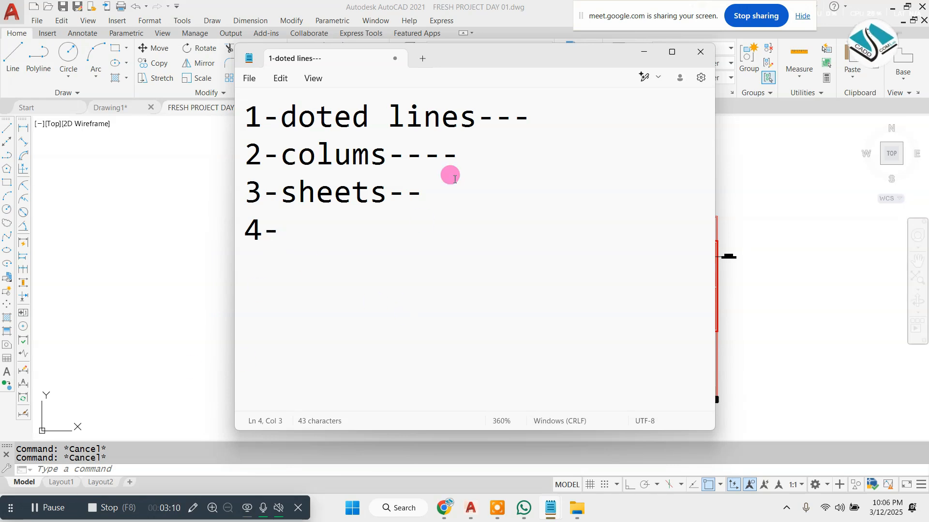
left_click_drag(279, 229, 159, 238)
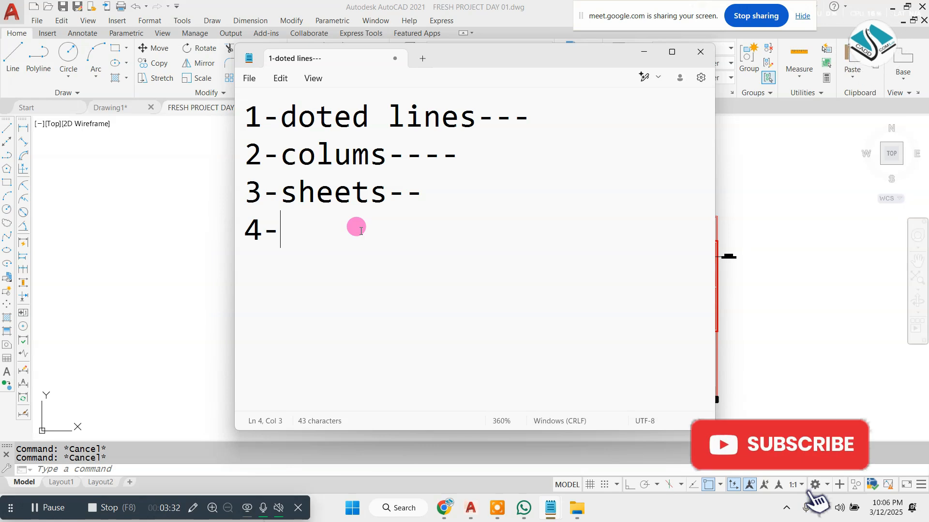
- Switch back to the AutoCAD drawing and move the walls-only ground floor plan farther left of the furnished plan
left_click(774, 194)
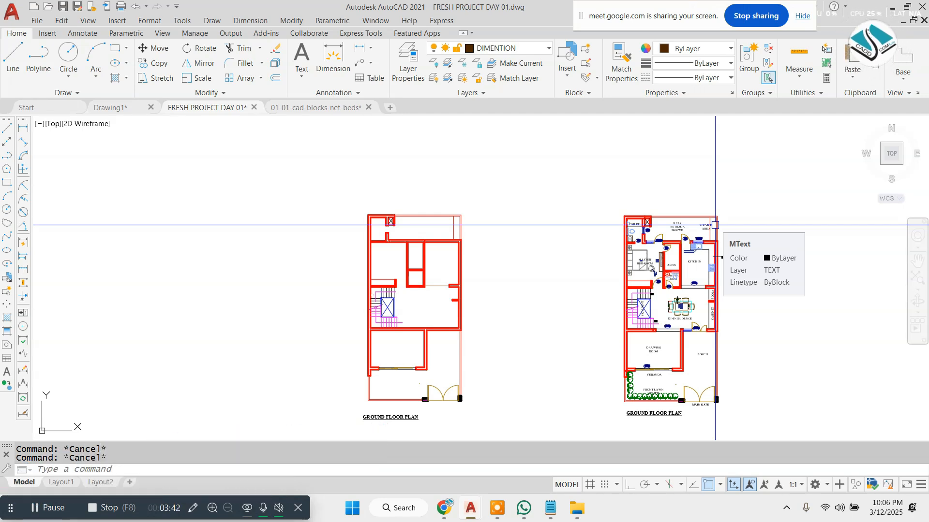
scroll(440, 237, "down", 2)
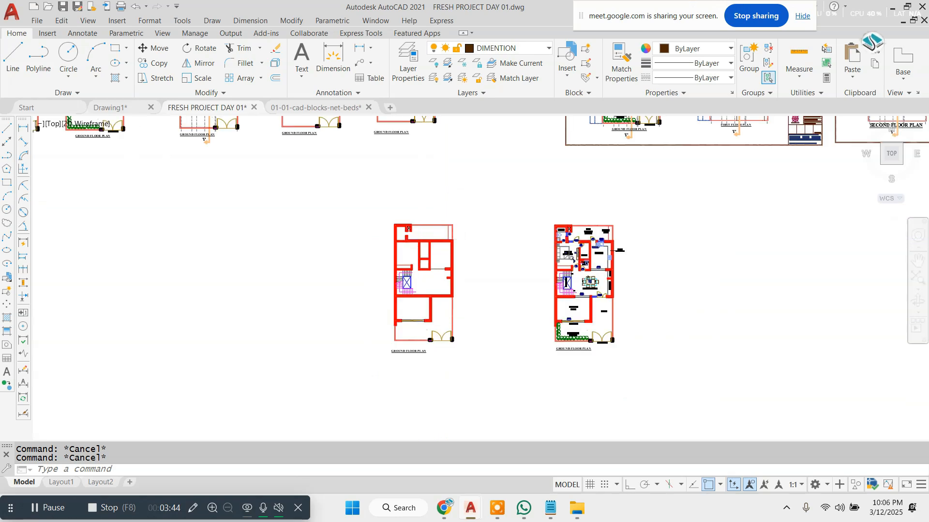
scroll(422, 319, "up", 2)
scroll(414, 300, "down", 1)
scroll(733, 171, "up", 1)
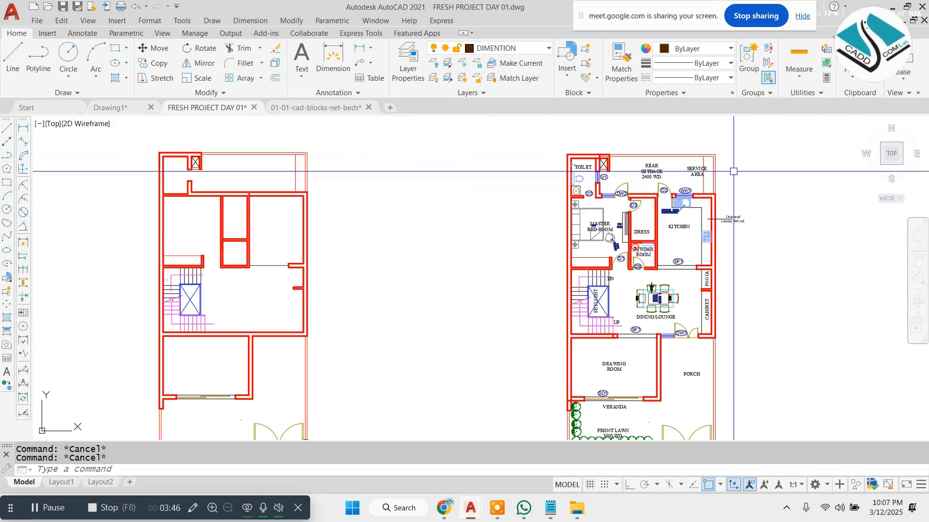
scroll(423, 146, "down", 2)
left_click(419, 146)
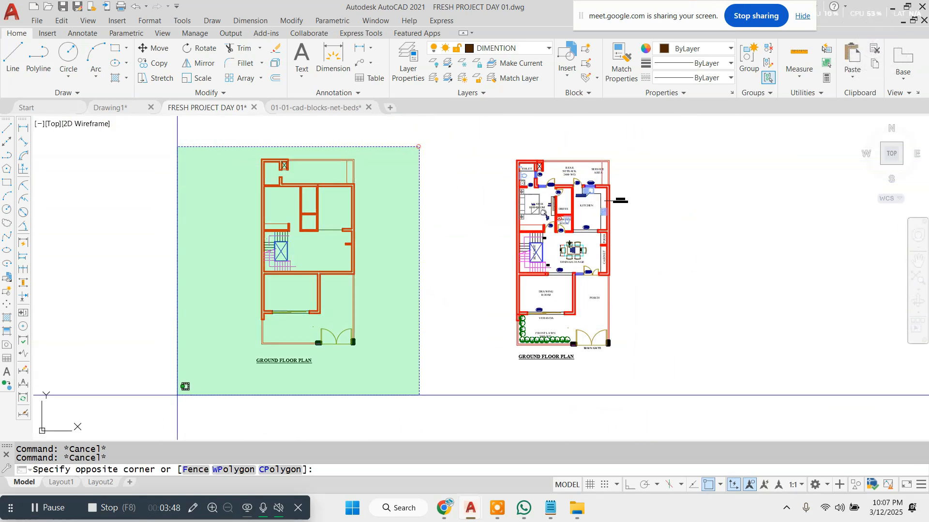
left_click(177, 395)
type("m")
key("Return")
left_click(429, 298)
left_click(218, 315)
key("Escape")
scroll(610, 178, "up", 2)
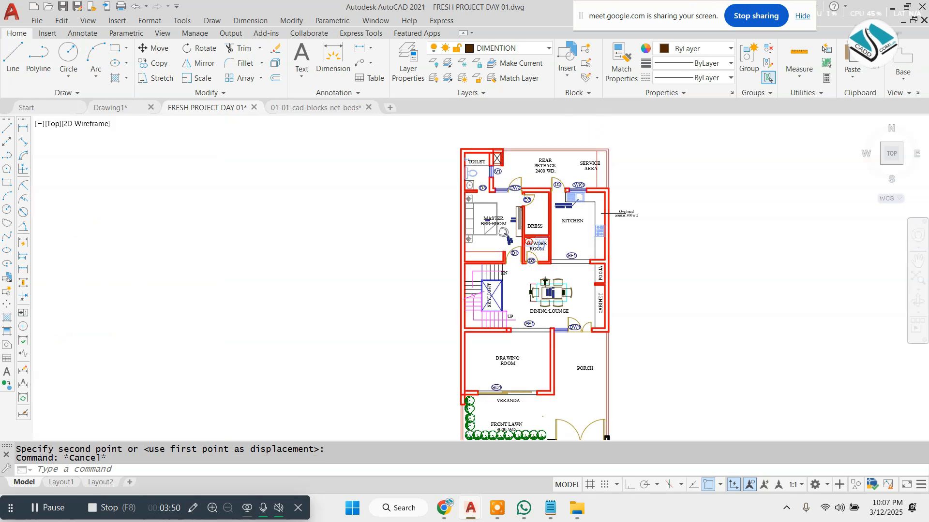
scroll(612, 167, "up", 3)
scroll(402, 221, "down", 2)
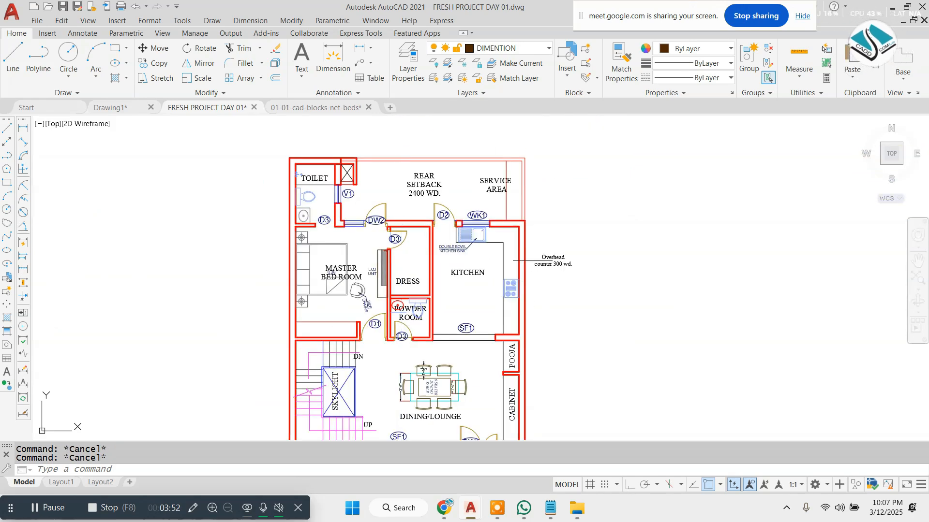
scroll(317, 187, "up", 2)
scroll(375, 240, "up", 2)
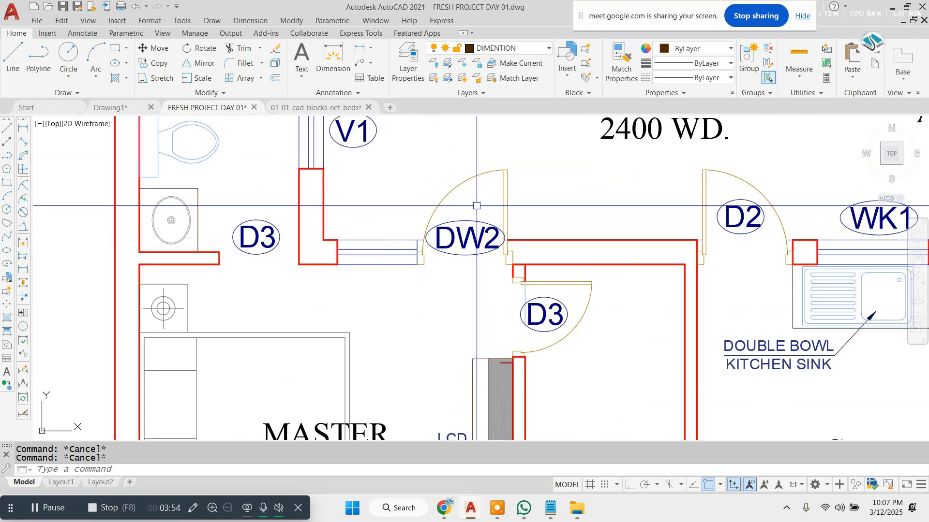
left_click(535, 170)
left_click(390, 195)
type("co")
key("Return")
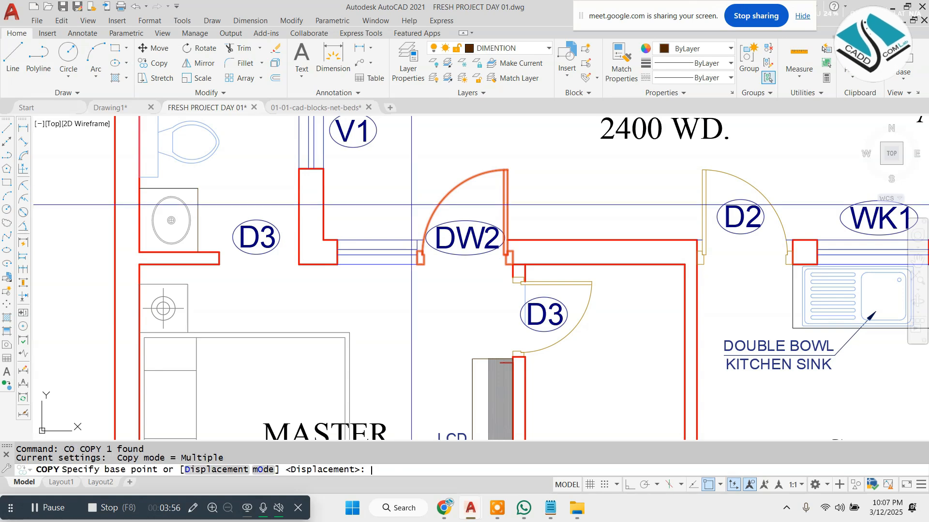
scroll(416, 256, "up", 4)
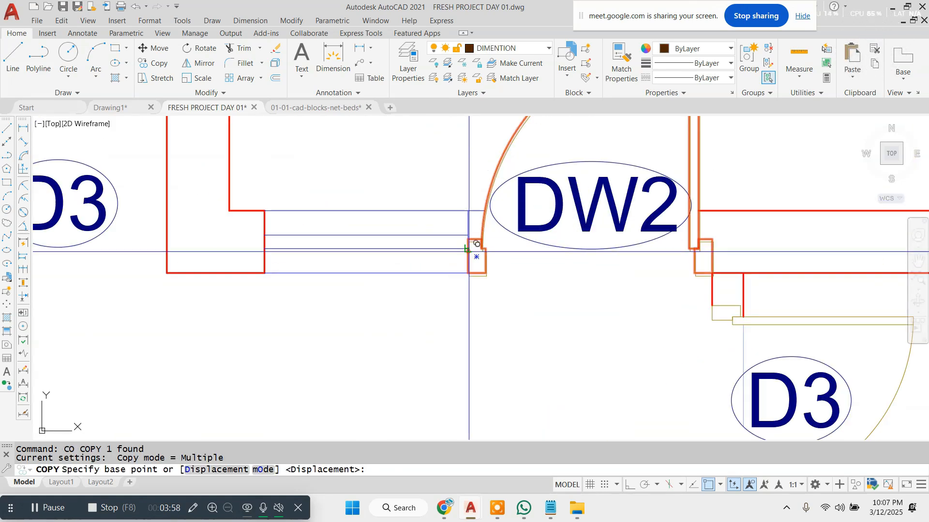
left_click(476, 257)
key("Escape")
scroll(472, 253, "down", 6)
key("Escape")
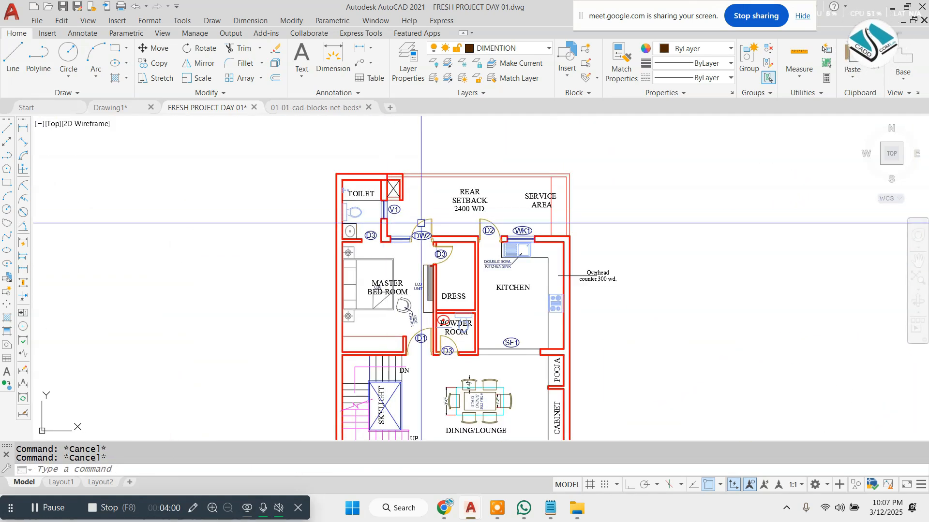
- Move the walls-only ground floor plan slightly right and upward, closer to the furnished plan
scroll(426, 215, "down", 5)
scroll(434, 213, "down", 2)
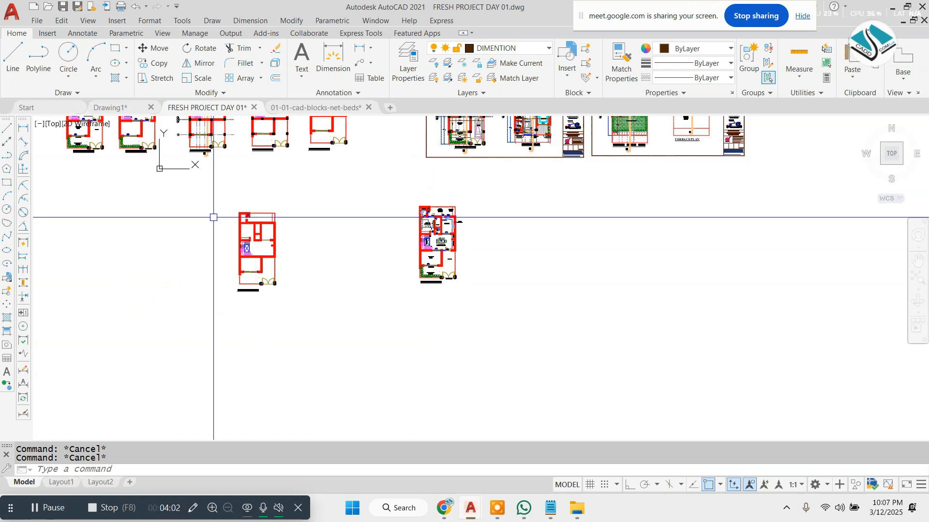
scroll(203, 215, "up", 4)
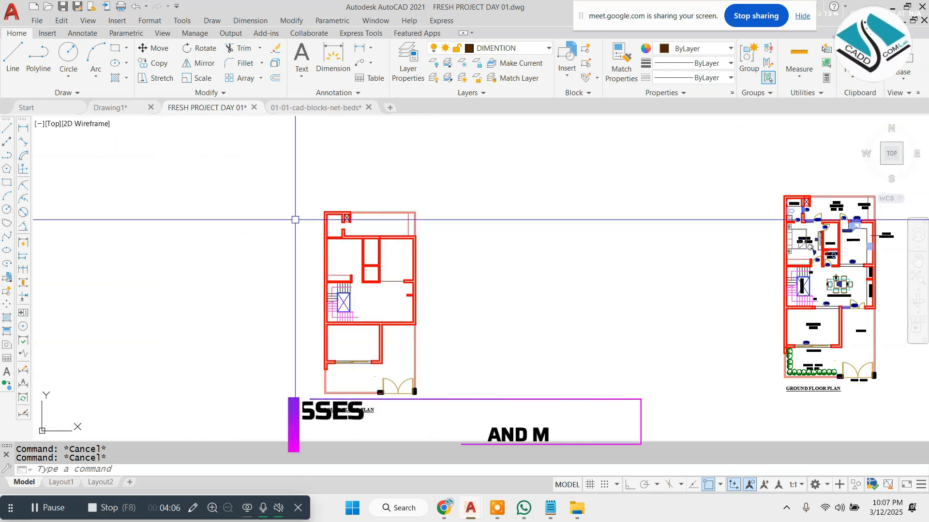
scroll(389, 225, "down", 1)
left_click(446, 199)
left_click(270, 373)
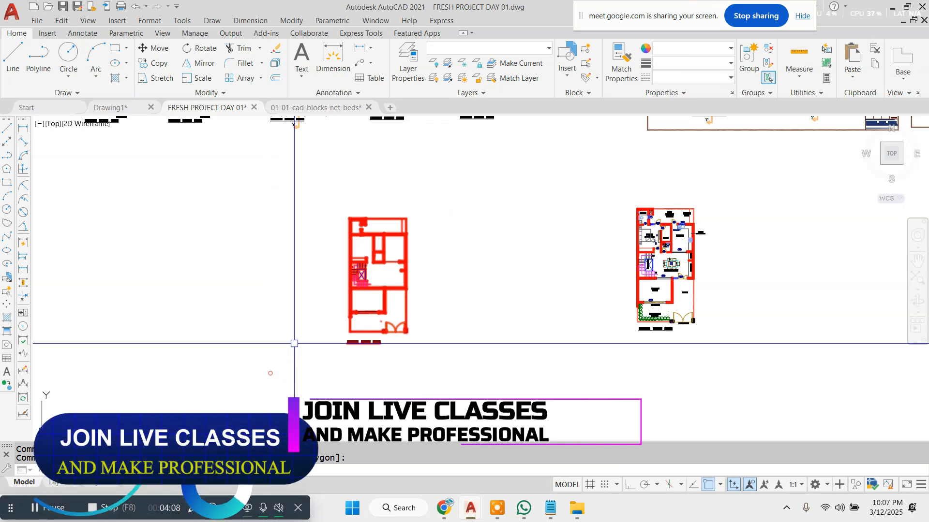
type("m")
key("space")
left_click(485, 288)
left_click(555, 249)
scroll(492, 149, "up", 1)
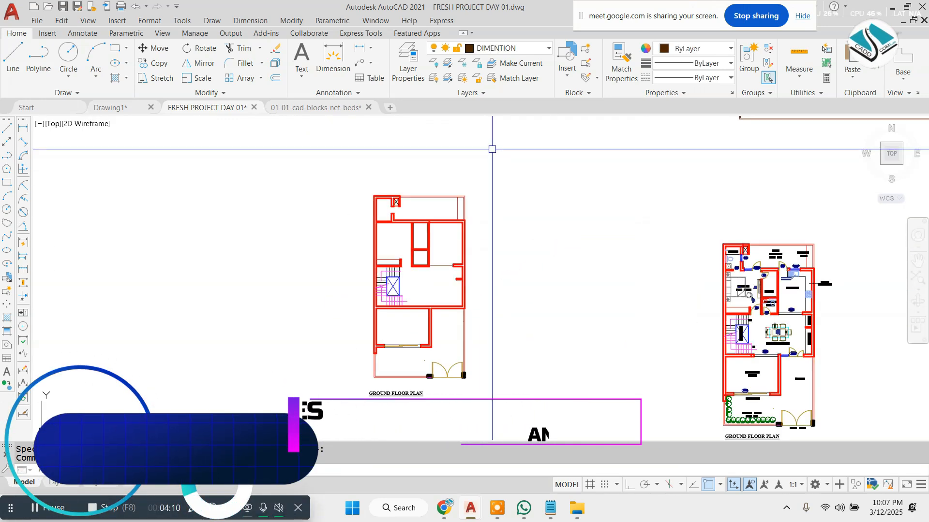
- Examine the column positions along the rear and room walls in the column plan of the upper row
scroll(481, 186, "up", 1)
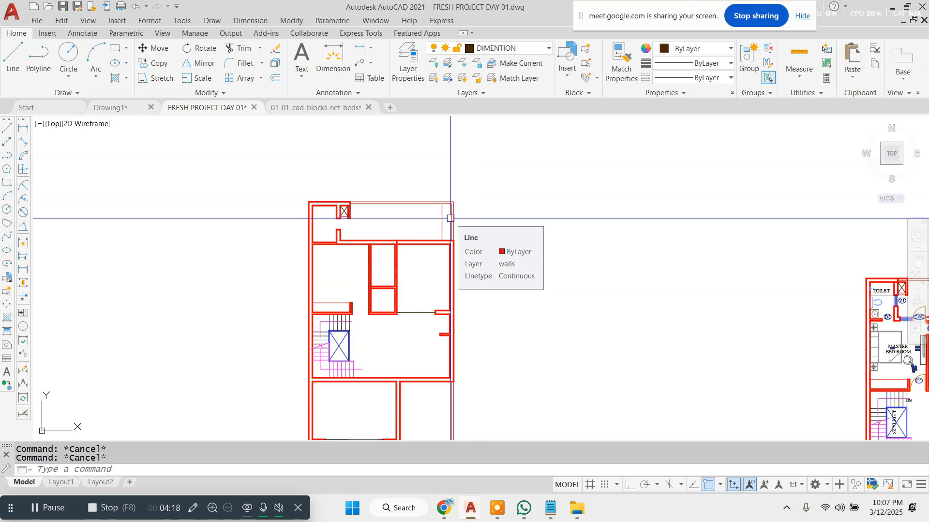
scroll(450, 218, "down", 1)
scroll(461, 257, "down", 4)
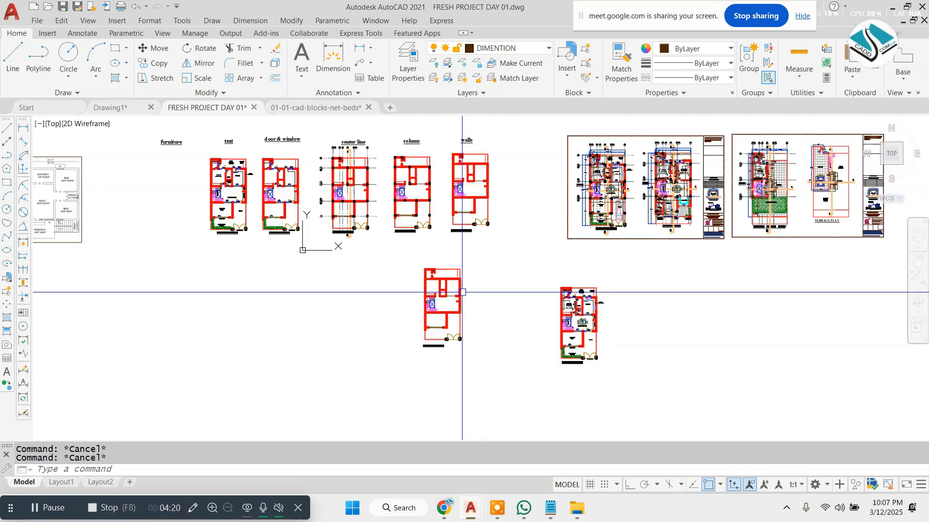
scroll(393, 167, "up", 5)
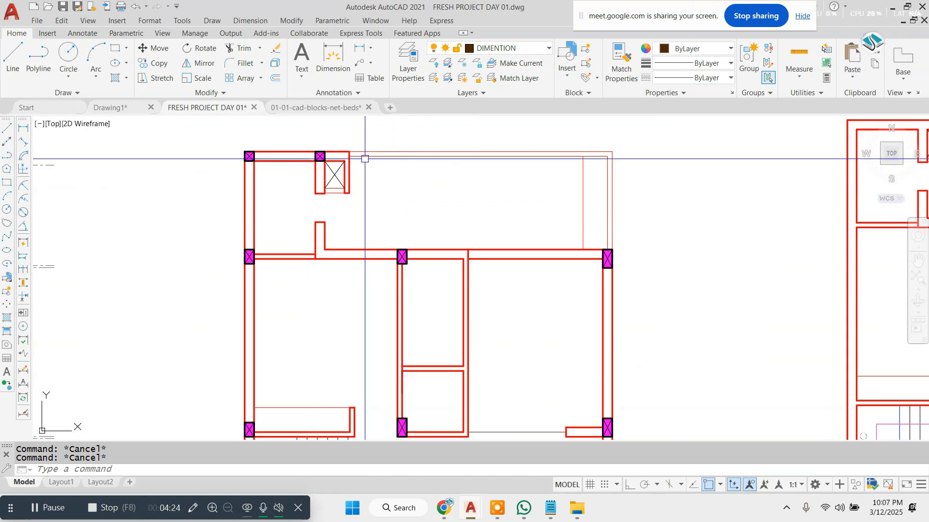
scroll(370, 153, "up", 2)
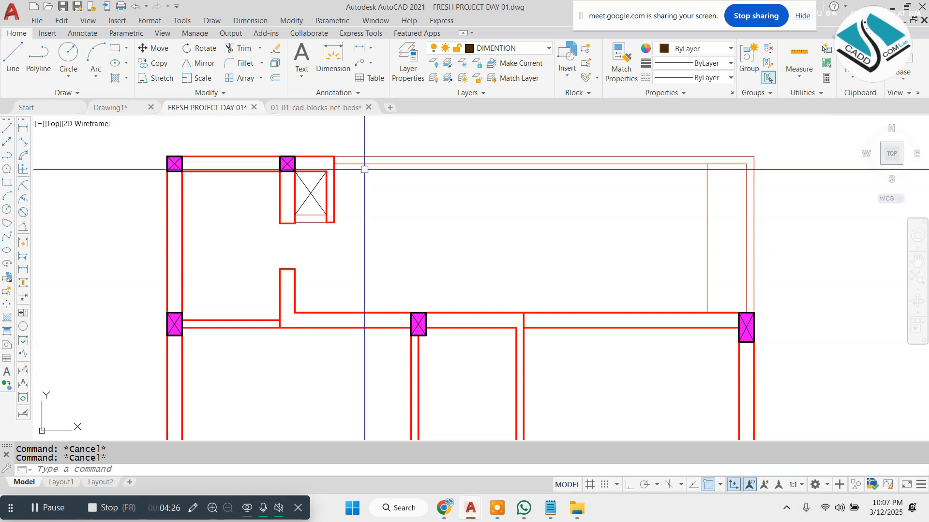
scroll(354, 182, "down", 2)
scroll(246, 157, "up", 4)
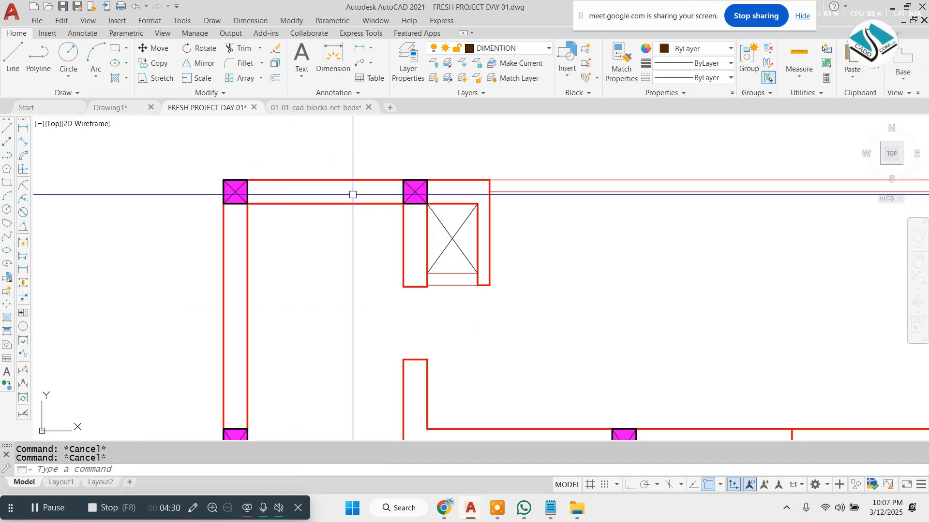
scroll(287, 196, "down", 4)
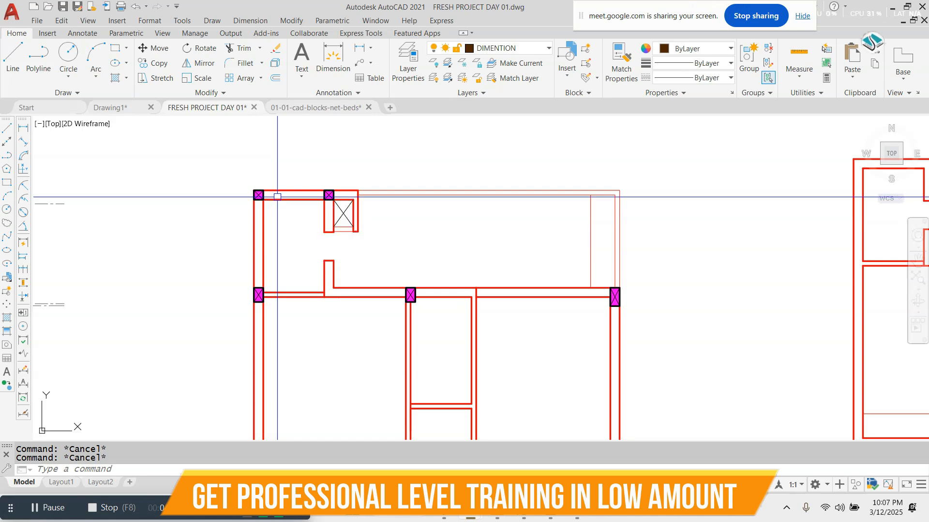
scroll(312, 220, "down", 1)
scroll(354, 284, "up", 1)
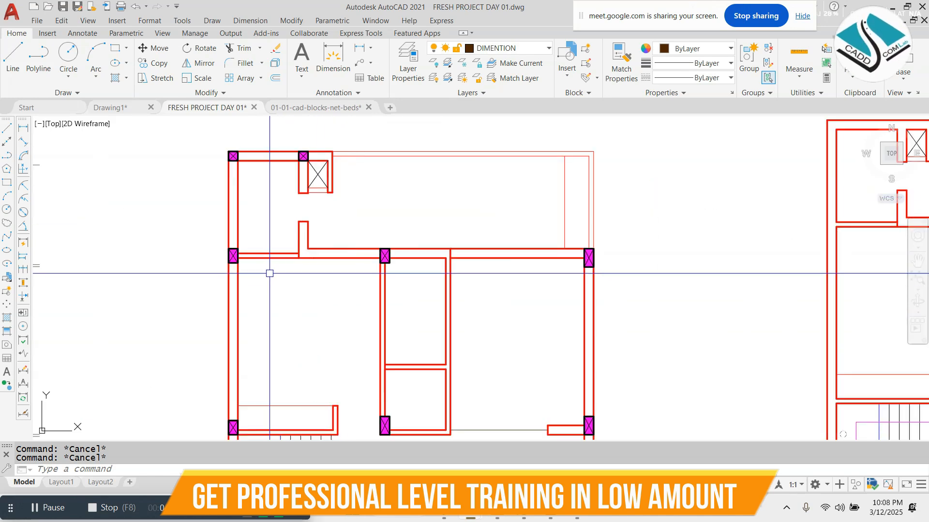
scroll(239, 264, "up", 2)
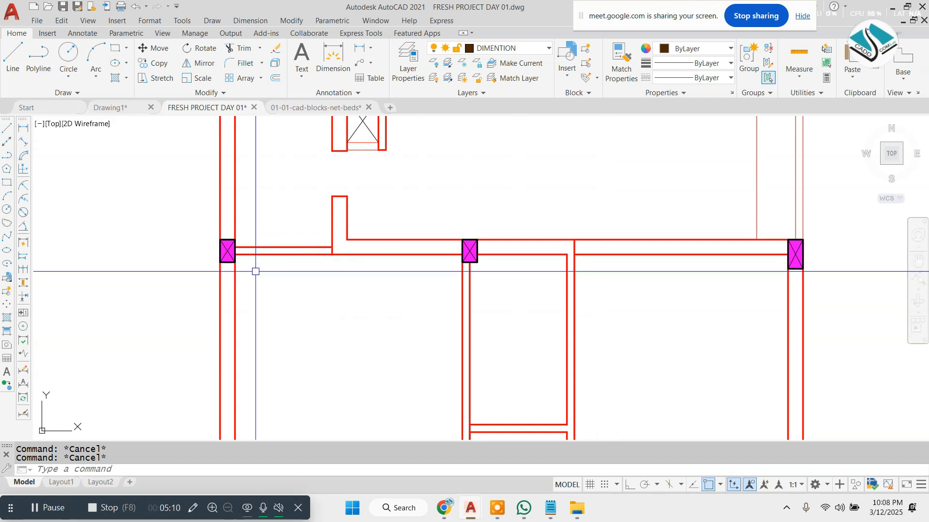
scroll(233, 251, "up", 2)
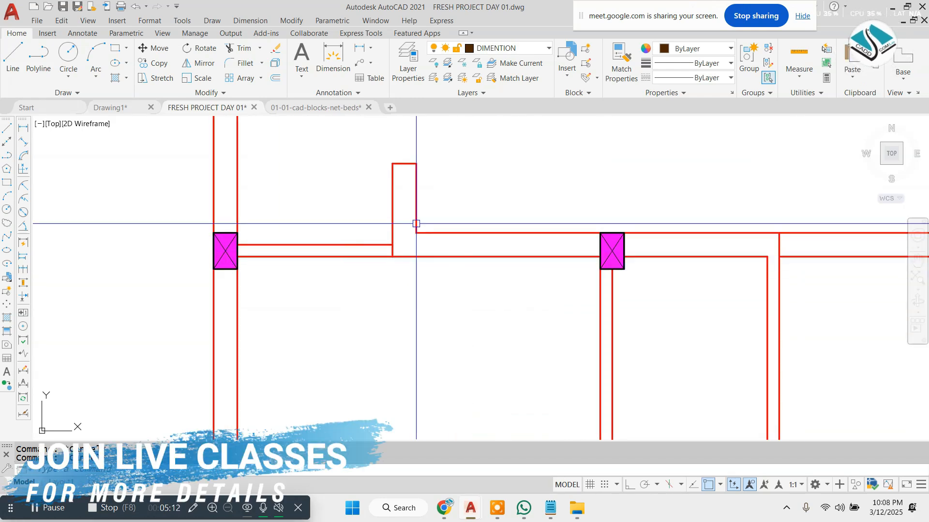
scroll(628, 222, "down", 3)
scroll(629, 227, "up", 2)
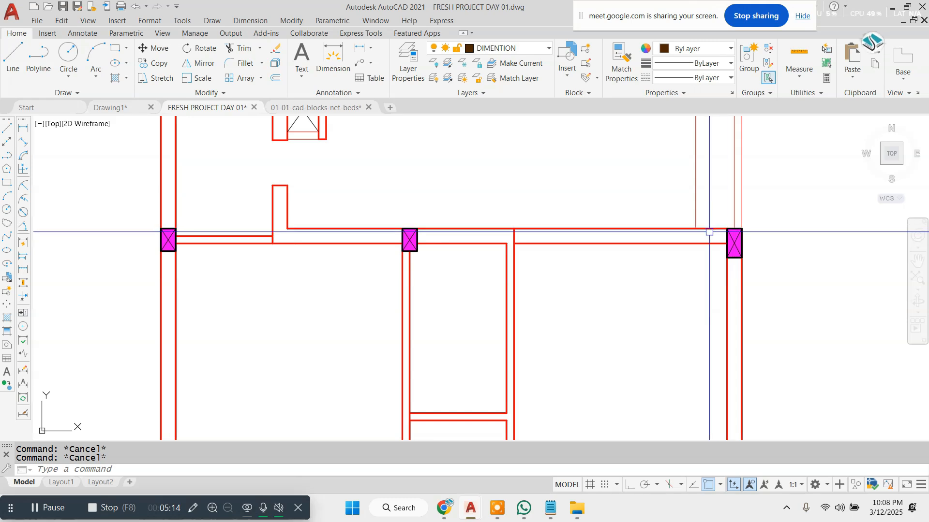
- Measure the clear distance between the two left columns on the horizontal room wall with a linear dimension
left_click(252, 20)
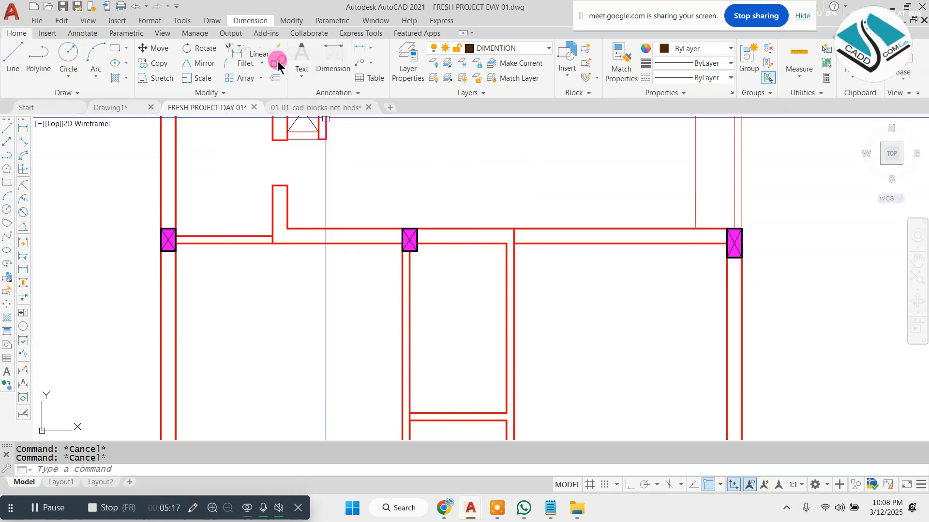
left_click(274, 60)
left_click(394, 244)
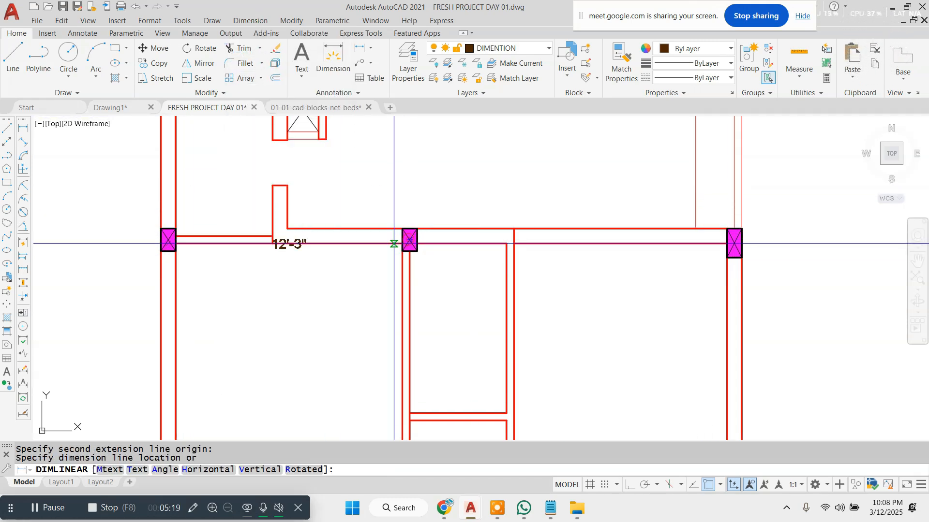
key("Escape")
scroll(418, 207, "down", 2)
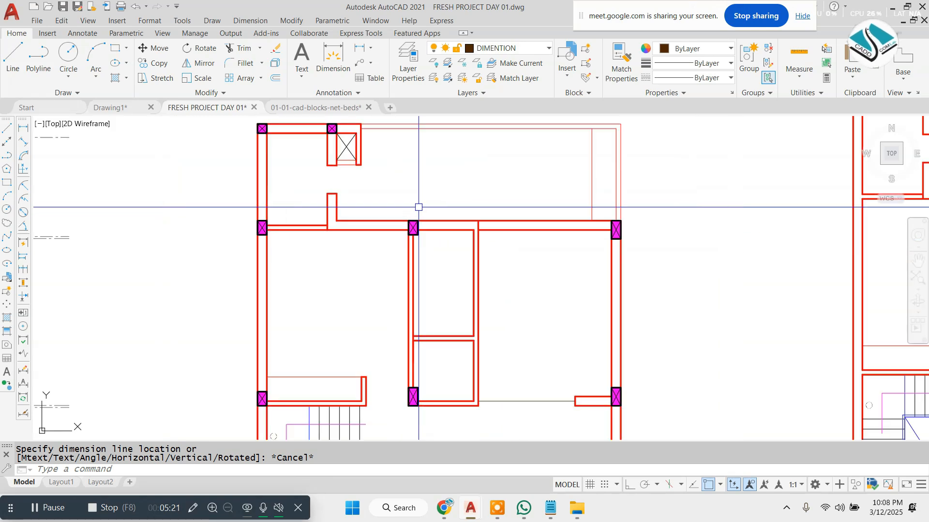
key("Escape")
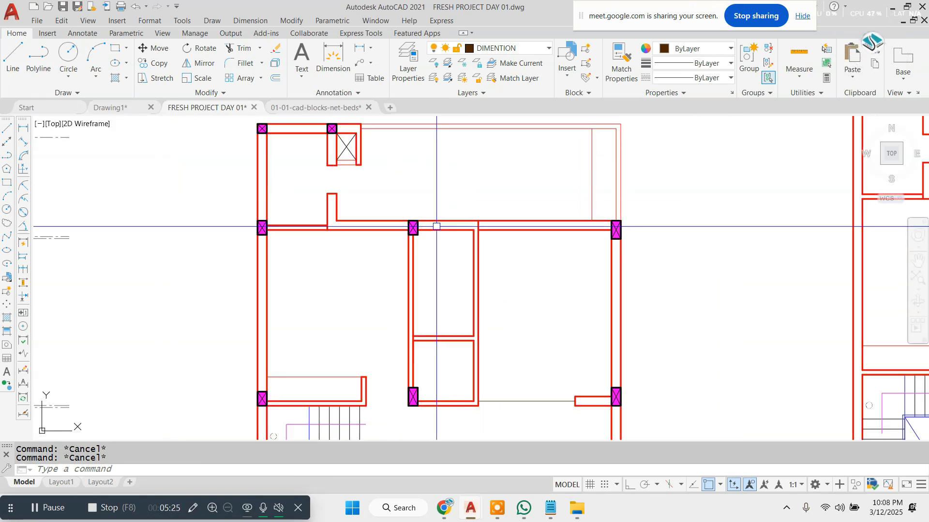
- Examine the columns around the inner rooms and the wall below the staircase in the column plan
scroll(436, 226, "down", 3)
scroll(484, 276, "up", 3)
scroll(524, 275, "down", 2)
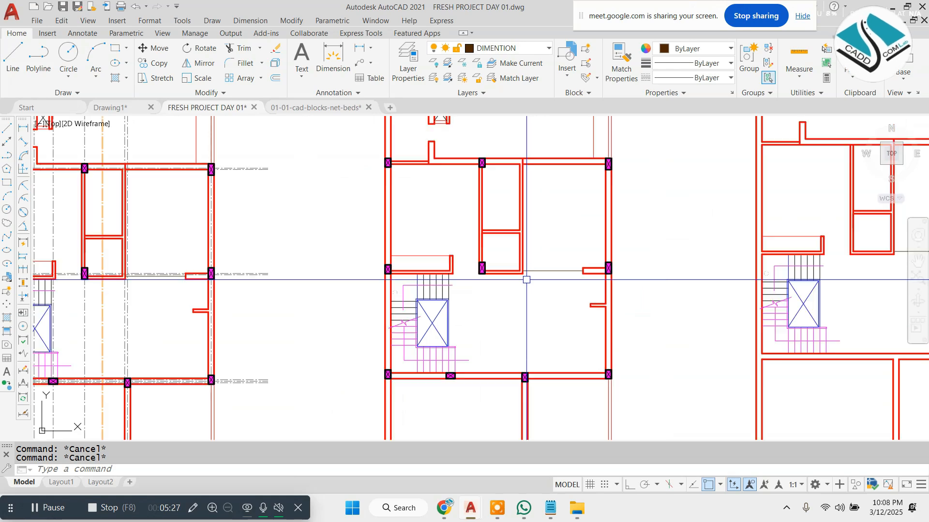
scroll(570, 253, "up", 2)
scroll(504, 232, "down", 3)
scroll(514, 203, "up", 3)
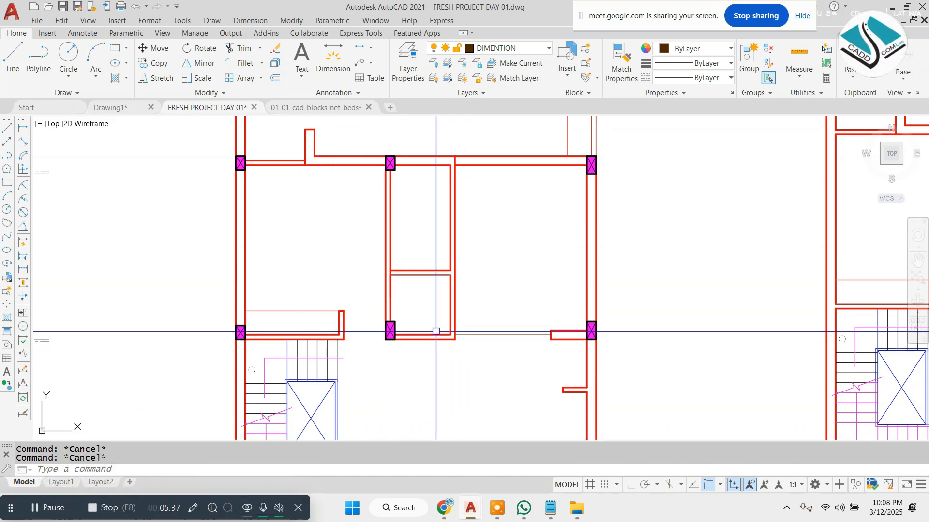
scroll(416, 333, "down", 5)
scroll(391, 347, "up", 5)
scroll(249, 315, "up", 2)
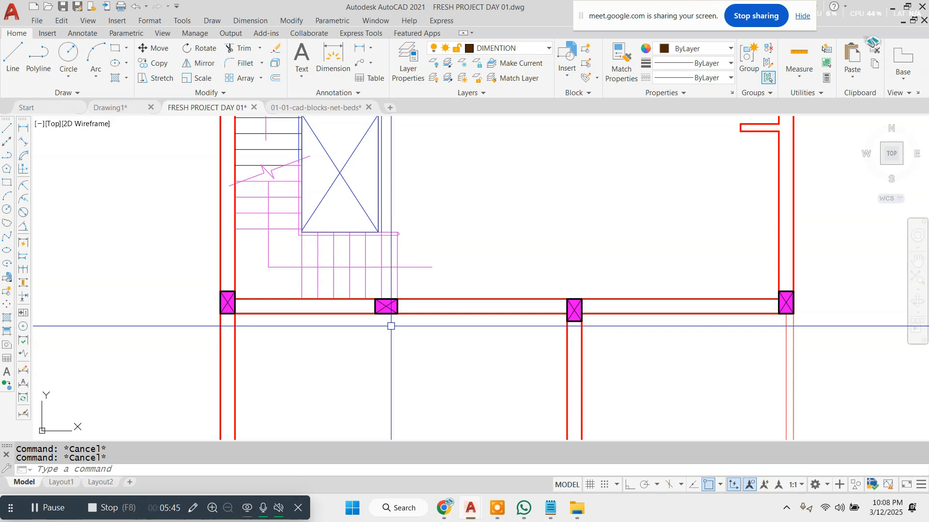
- Rotate the horizontal column in the wall below the staircase upright, with Ortho on
scroll(384, 312, "up", 2)
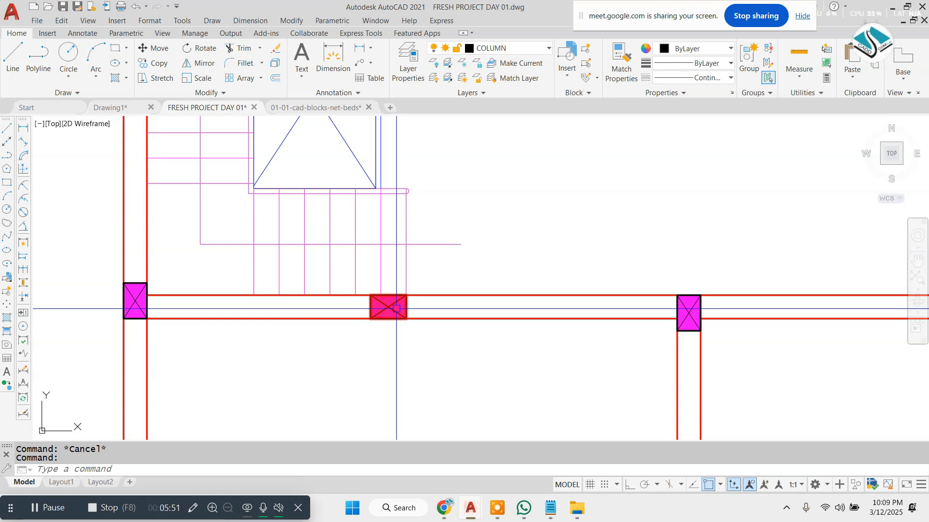
type("ro")
key("Return")
left_click(388, 307)
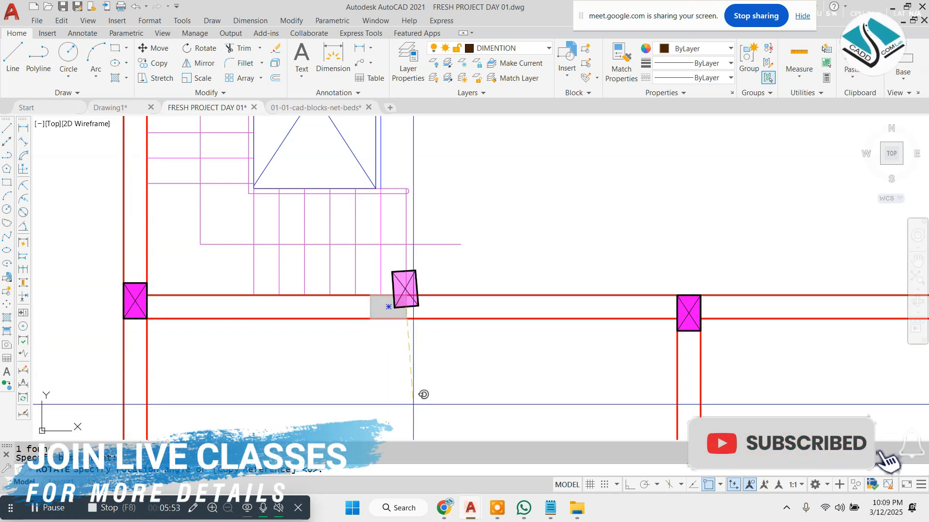
key("Escape")
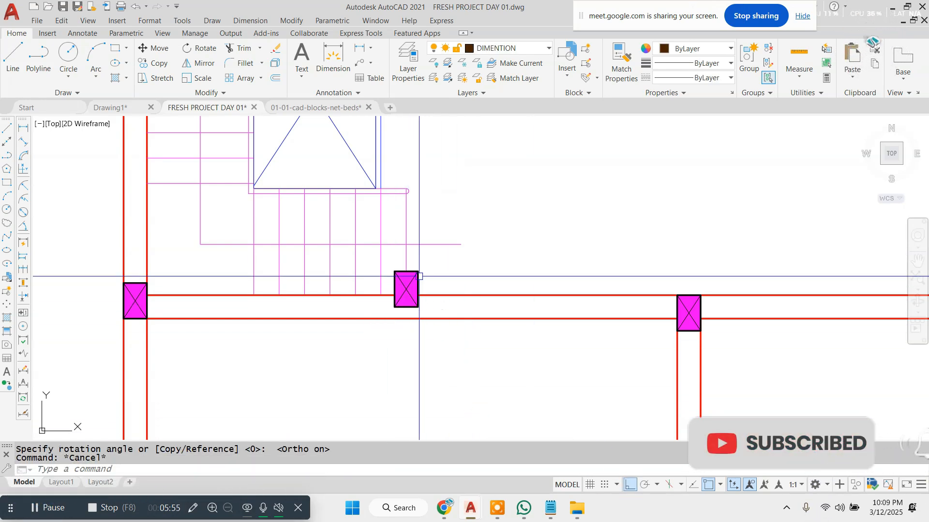
- Move the upright column below the staircase straight down toward the wall's lower line, with Ortho on
left_click(406, 290)
scroll(411, 307, "up", 4)
type("m")
key("Return")
left_click(369, 308)
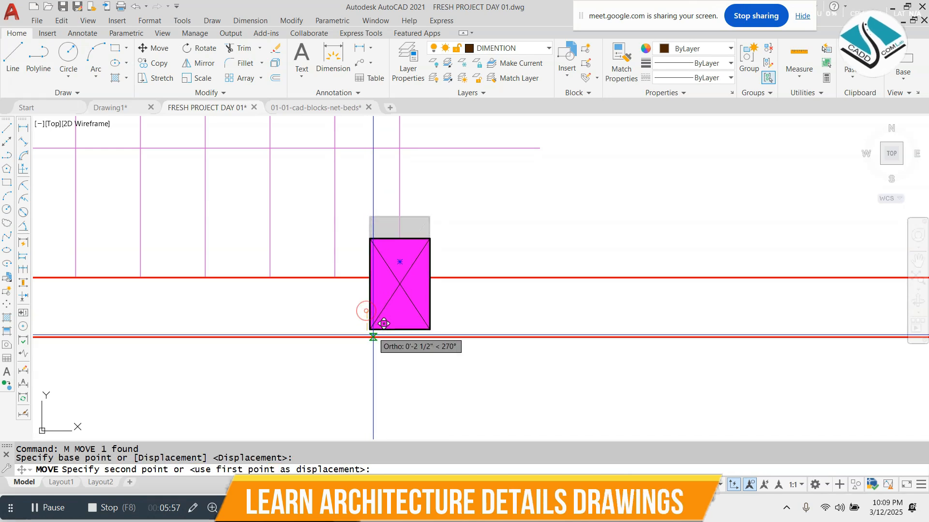
left_click(370, 334)
scroll(422, 236, "up", 2)
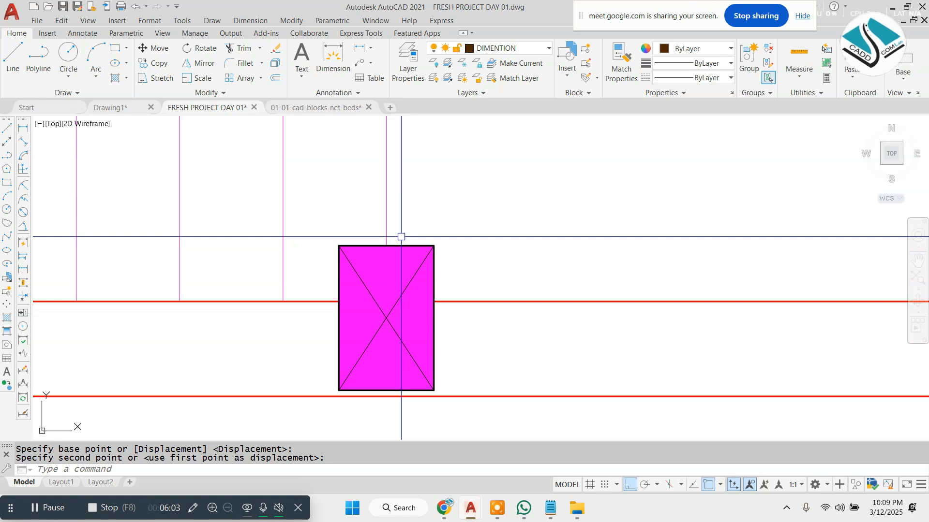
- Examine how the moved column sits in the wall below the staircase compared with its neighbouring columns
scroll(401, 237, "down", 6)
scroll(404, 238, "up", 2)
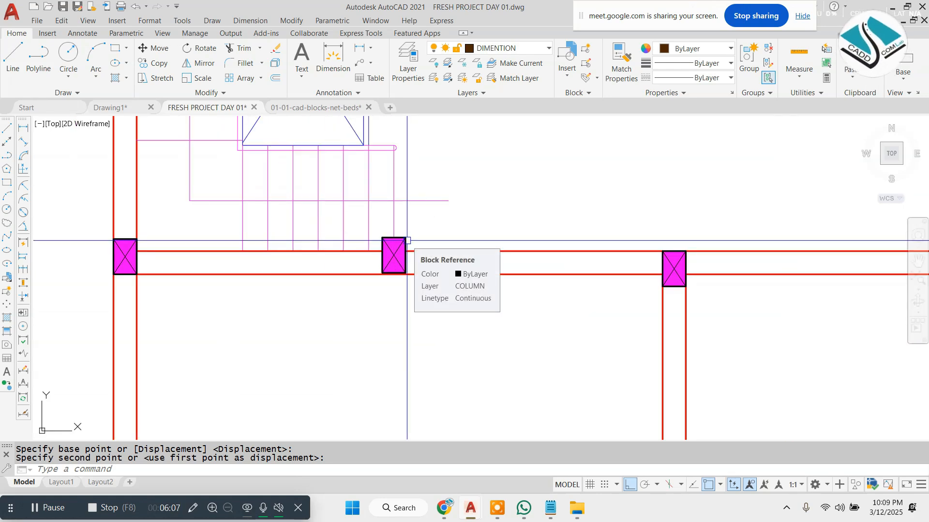
scroll(407, 241, "down", 1)
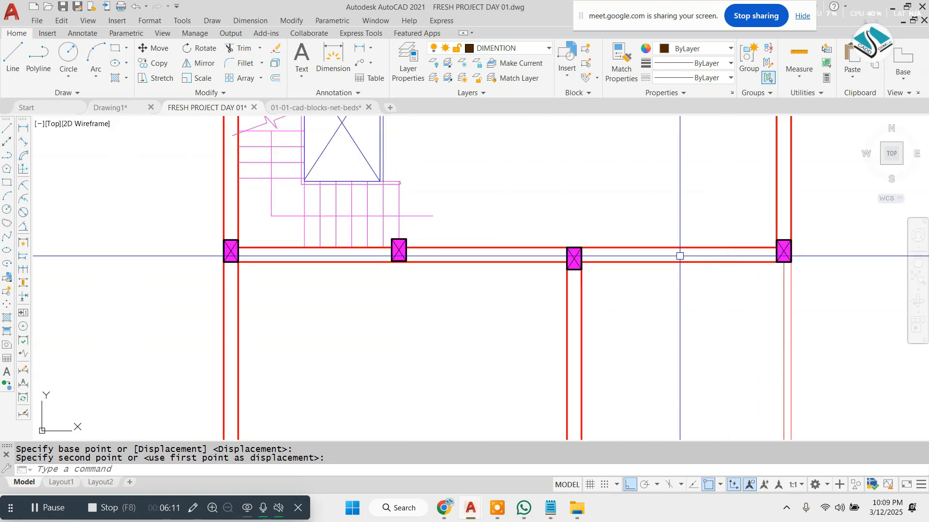
key("Escape")
scroll(427, 243, "up", 4)
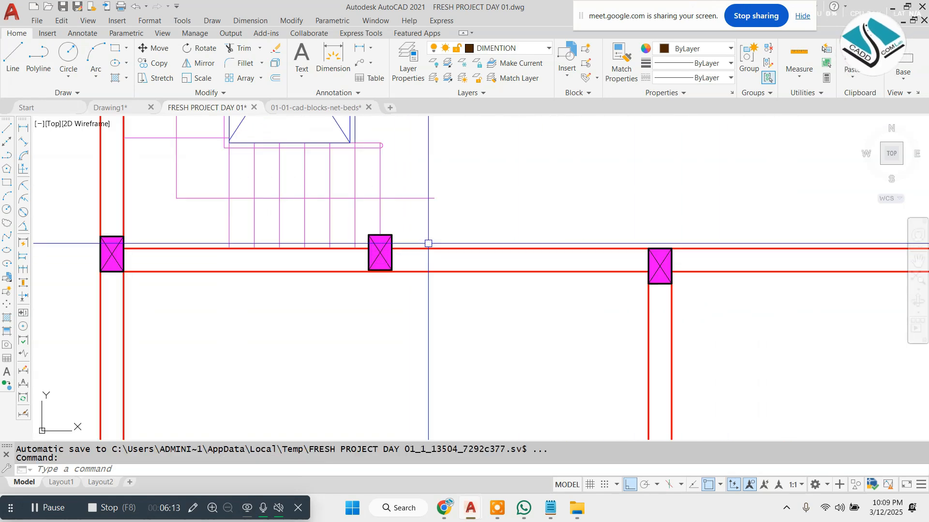
scroll(370, 246, "down", 2)
scroll(358, 246, "up", 2)
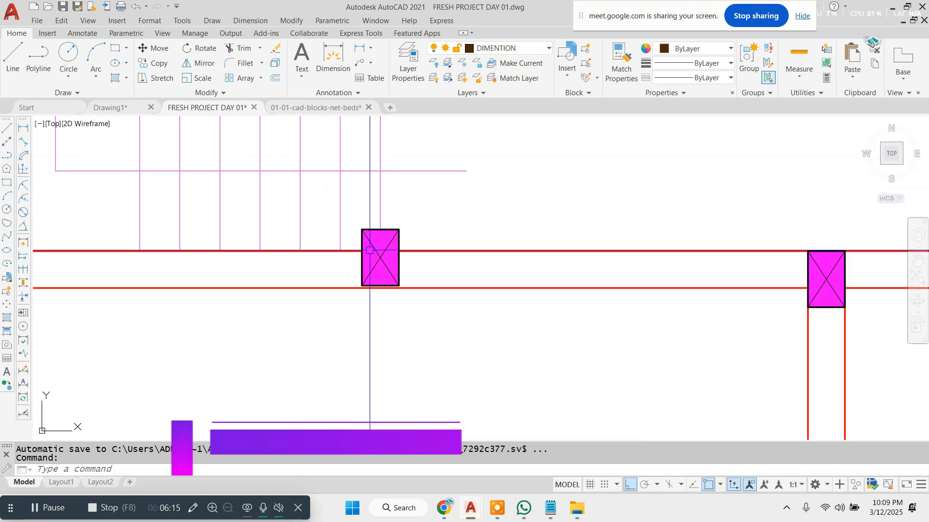
scroll(397, 261, "down", 1)
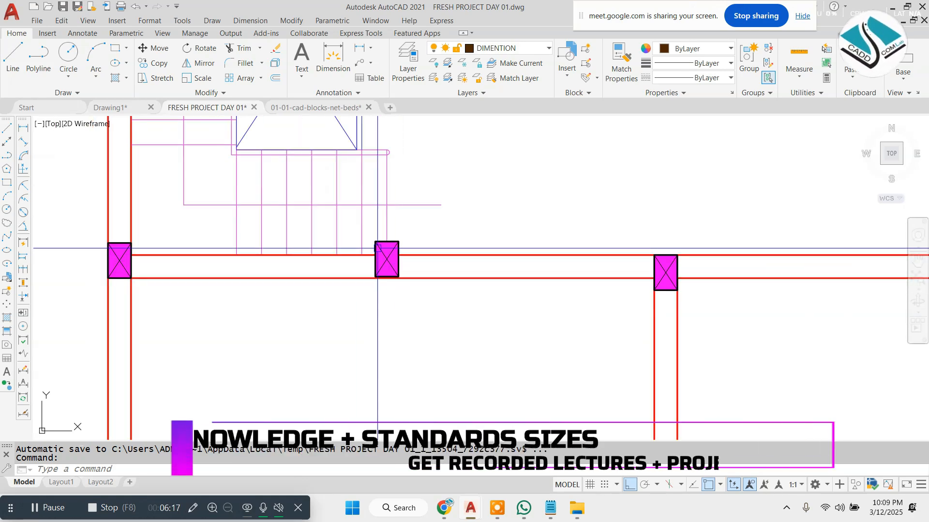
scroll(379, 248, "up", 1)
scroll(448, 257, "down", 1)
scroll(233, 238, "up", 1)
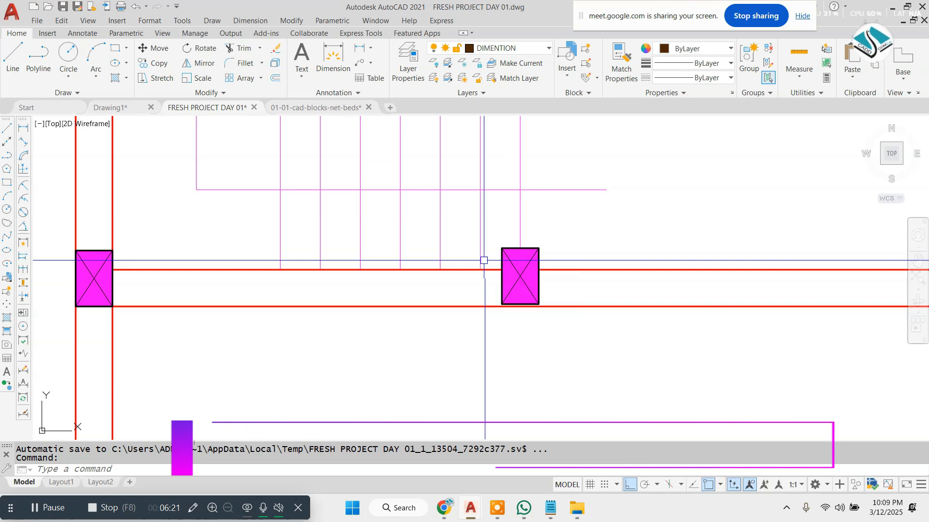
scroll(531, 272, "up", 2)
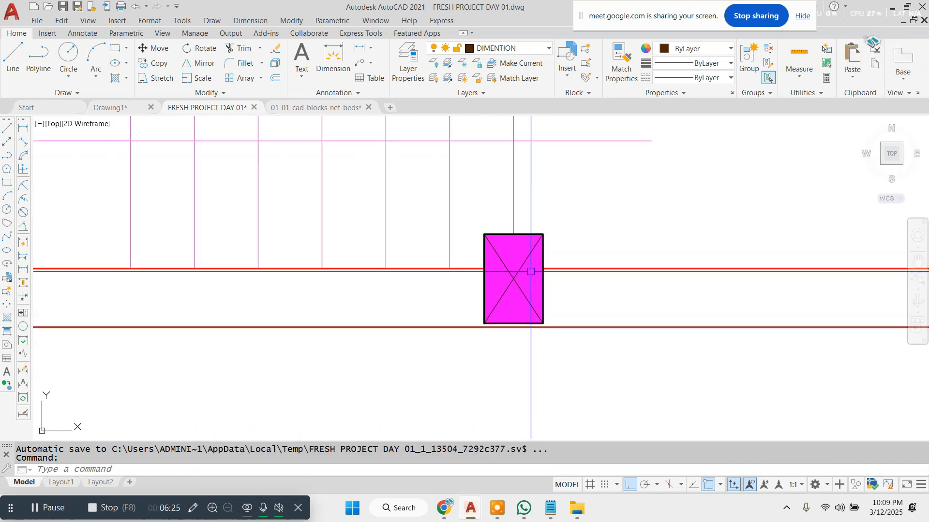
- Undo the last move and rotation of the column below the staircase
key("Escape")
key("ctrl+z")
key("ctrl+z")
key("ctrl+z")
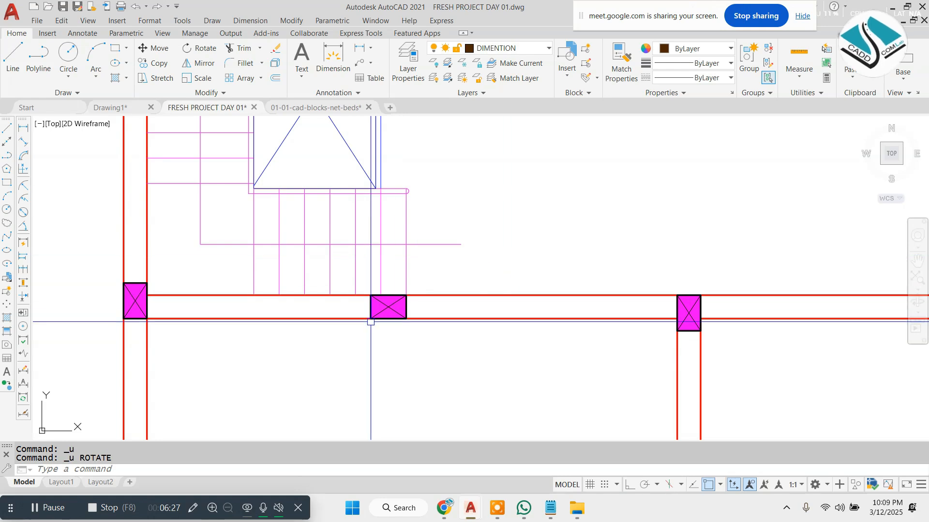
key("Escape")
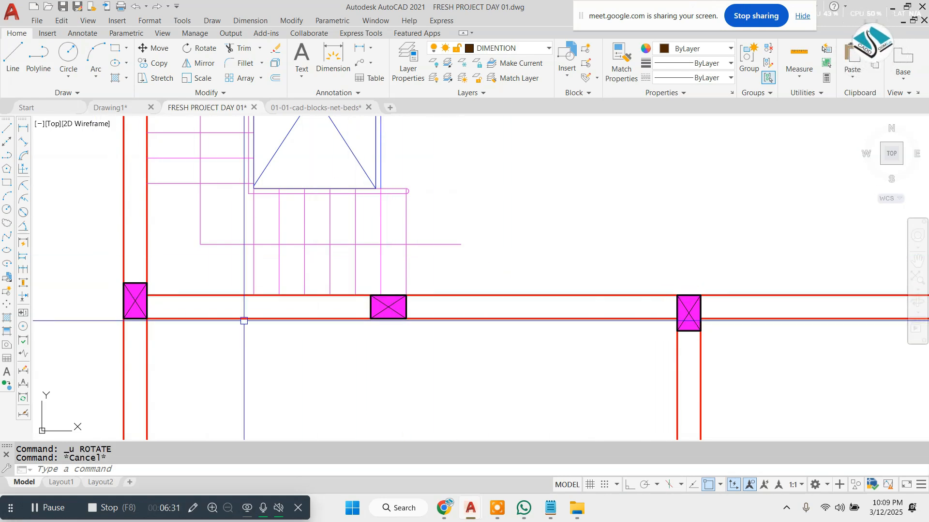
key("Escape")
- Examine the columns around the room below the staircase, including those beside its sliding door opening
scroll(339, 226, "down", 6)
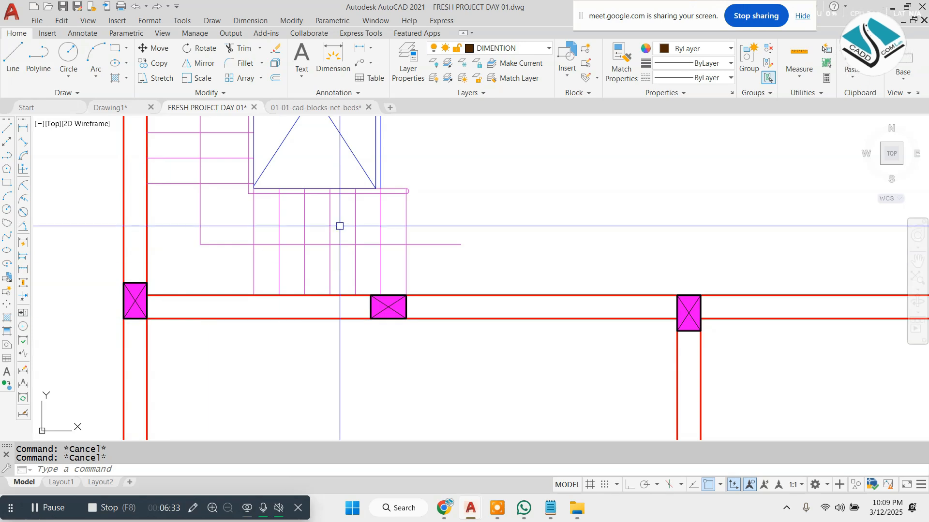
scroll(339, 289, "up", 5)
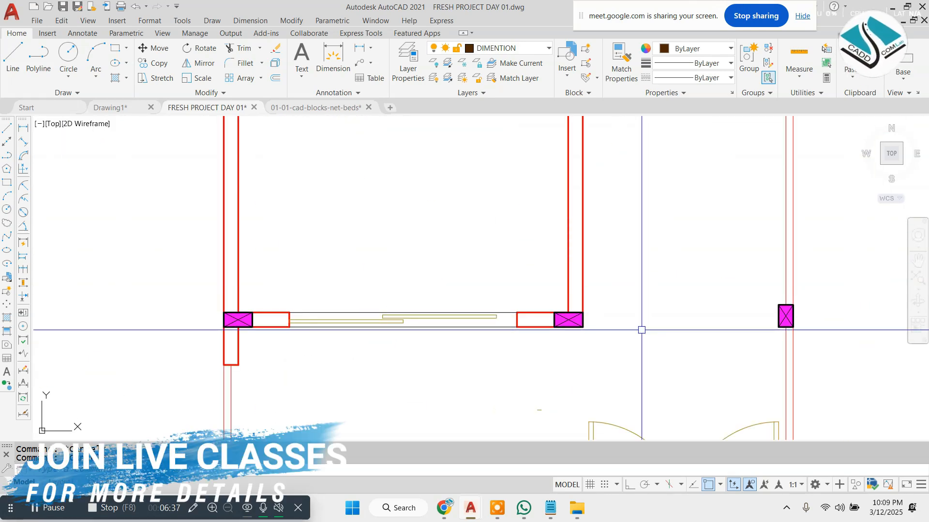
scroll(613, 340, "down", 2)
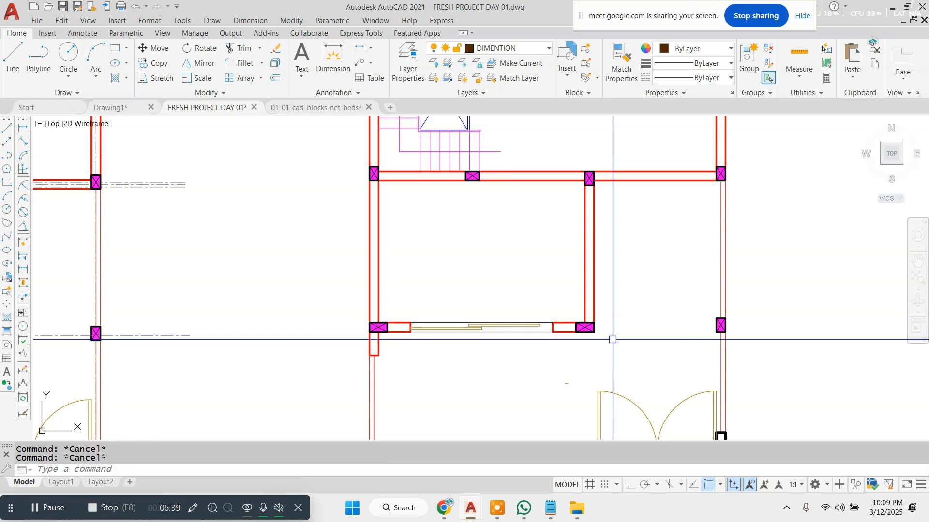
scroll(625, 286, "up", 1)
scroll(434, 301, "down", 1)
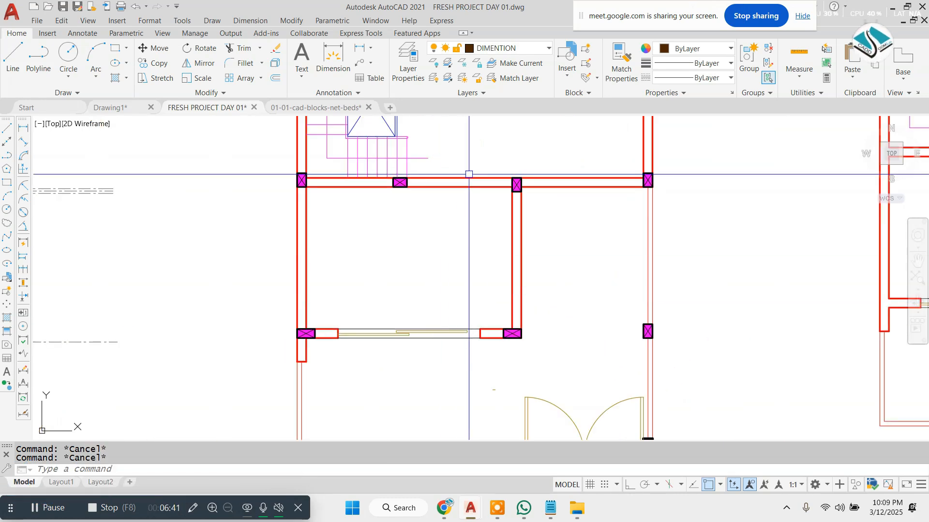
scroll(466, 182, "up", 1)
scroll(464, 182, "down", 1)
scroll(462, 182, "up", 1)
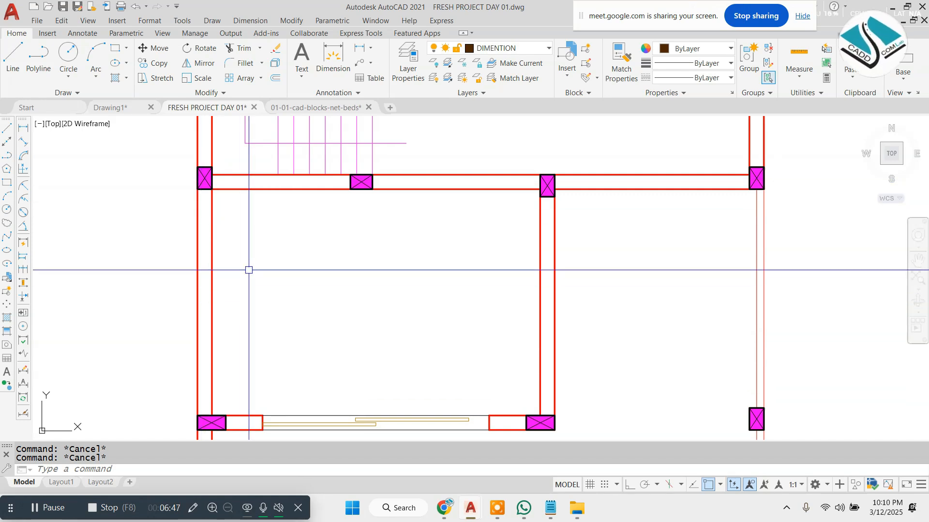
- Outline the column lines along the sliding door wall and the wall below the staircase with the annotation pen, and clear the marks
left_click(193, 509)
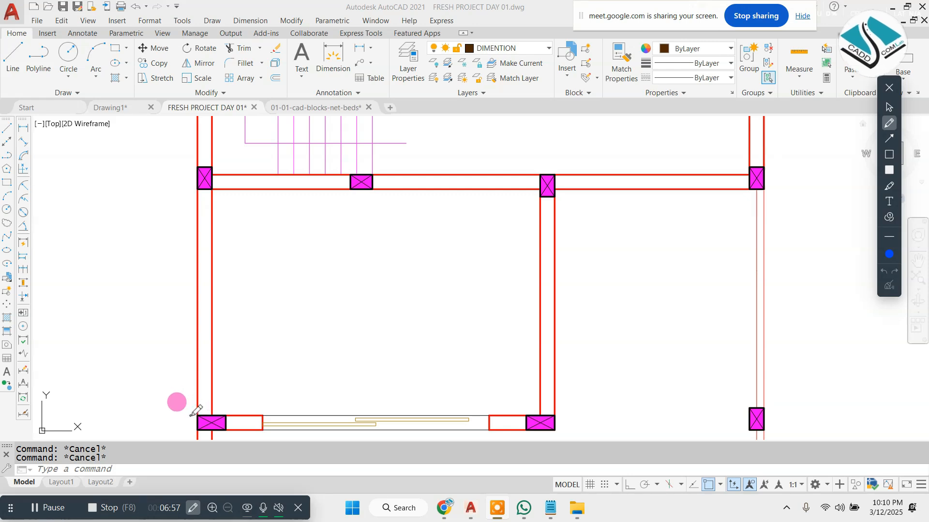
mouse_move(192, 416)
left_mouse_down()
mouse_move(538, 418)
mouse_move(435, 438)
mouse_move(231, 440)
left_mouse_up()
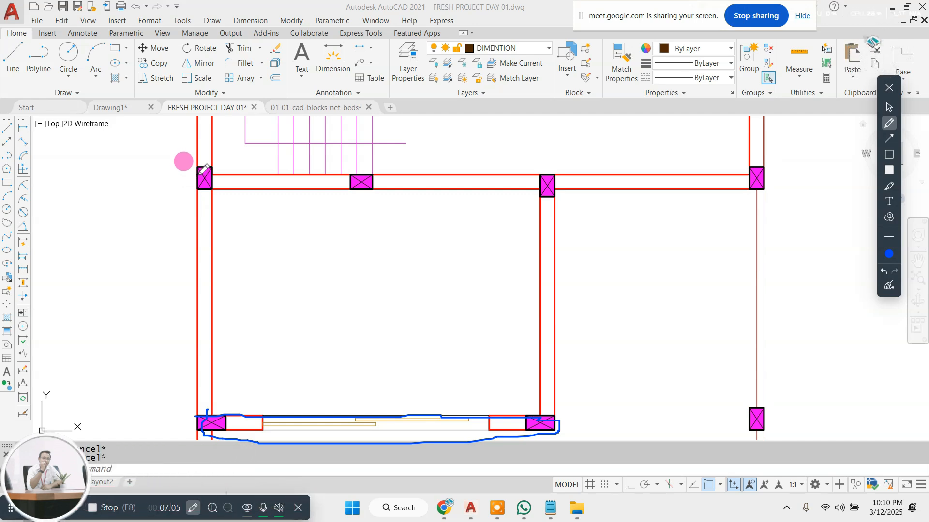
mouse_move(199, 174)
left_mouse_down()
mouse_move(521, 172)
mouse_move(327, 197)
mouse_move(199, 193)
left_mouse_up()
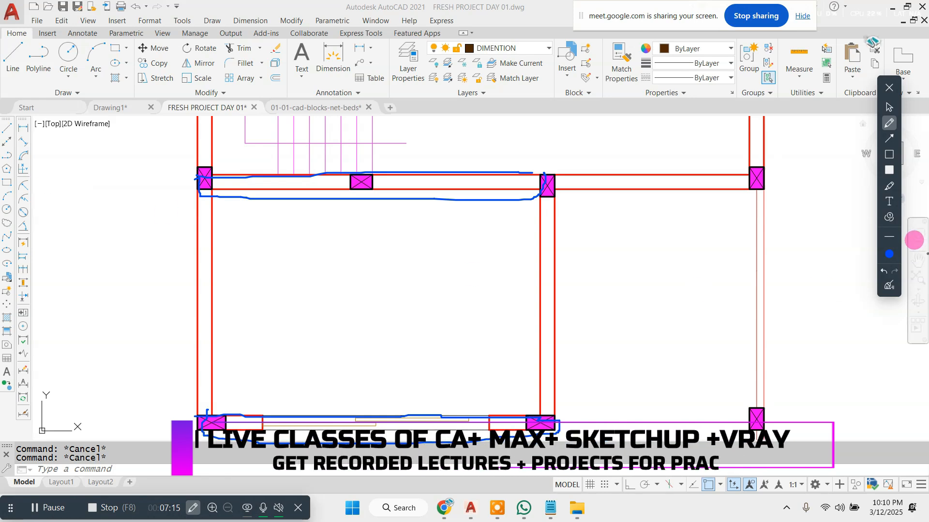
left_click(888, 287)
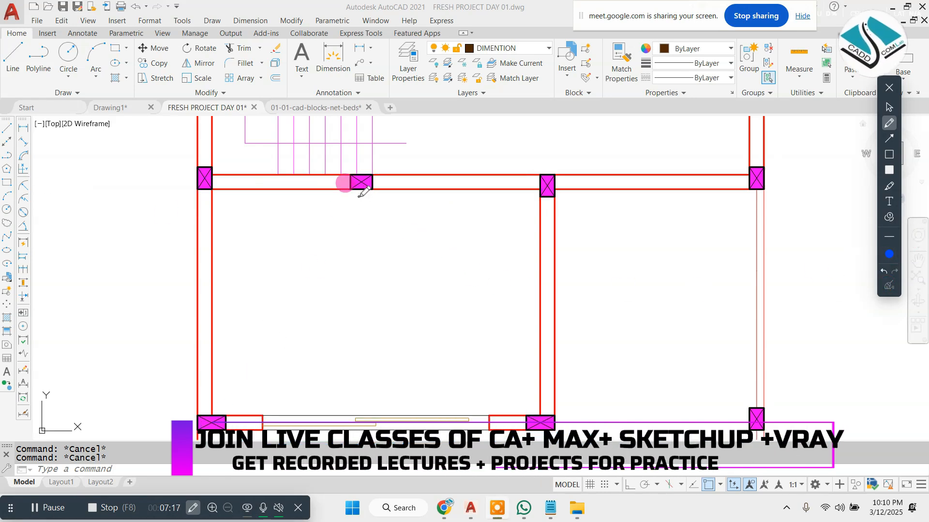
- Connect the column below the staircase with the two sliding door wall columns in a pen-drawn triangle, clear it and close the annotation tools
mouse_move(362, 183)
left_mouse_down()
mouse_move(228, 421)
mouse_move(367, 431)
mouse_move(546, 419)
mouse_move(370, 189)
left_mouse_up()
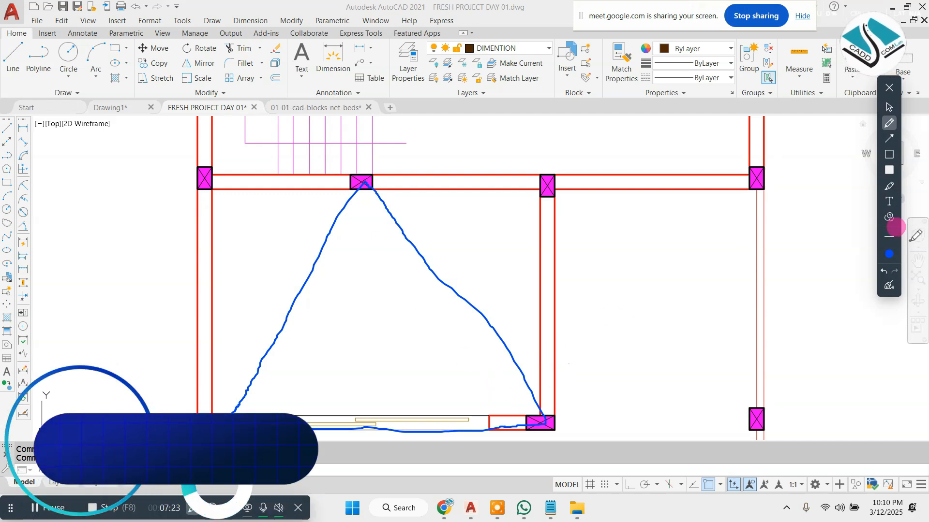
left_click(889, 286)
left_click(888, 90)
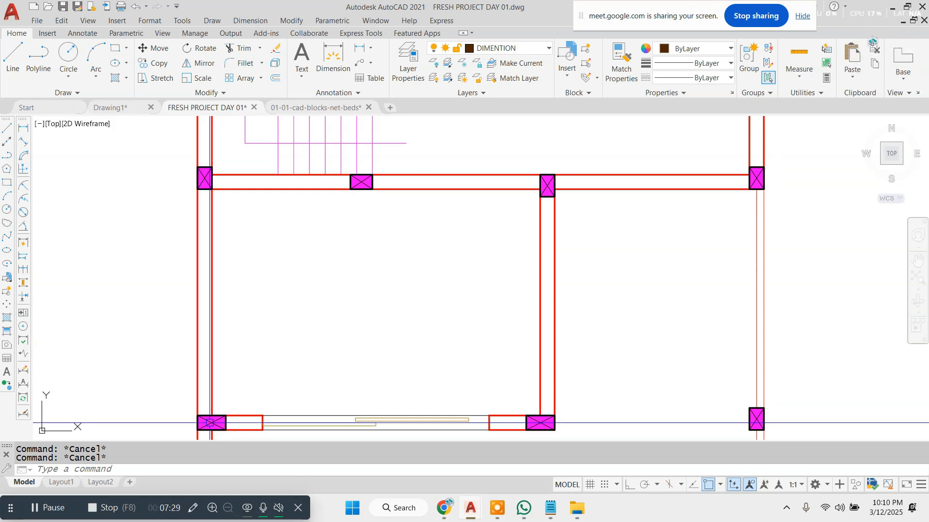
- Sketch two upright columns with a beam across their tops in the empty area between the plans, using the annotation pen
scroll(206, 413, "down", 6)
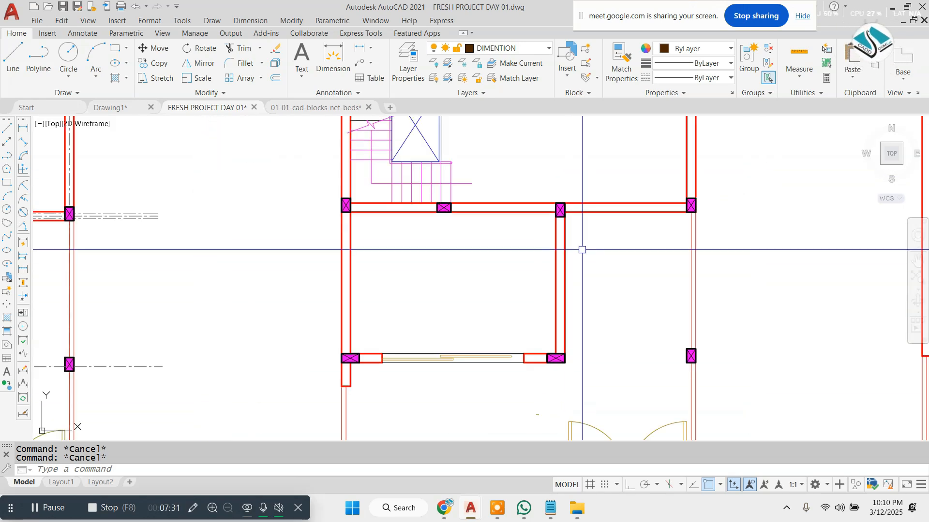
scroll(394, 195, "down", 4)
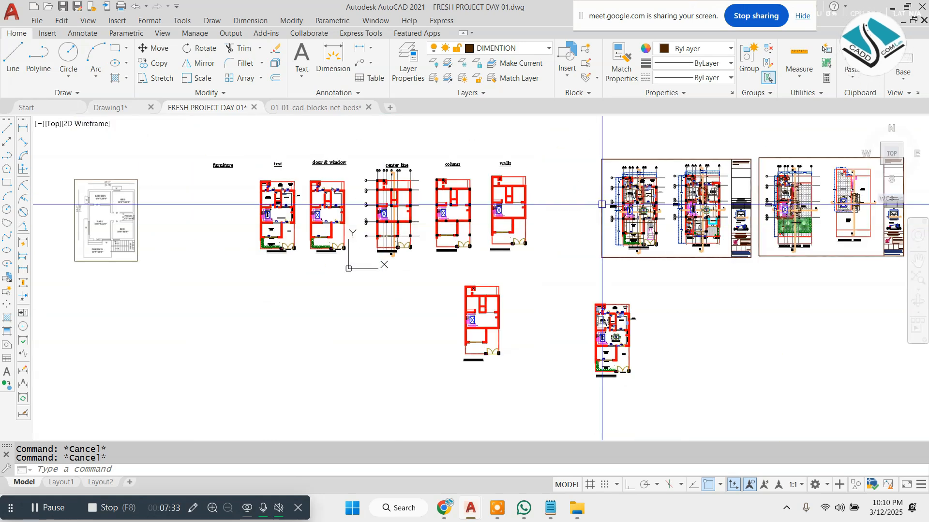
scroll(602, 201, "up", 8)
left_click(200, 510)
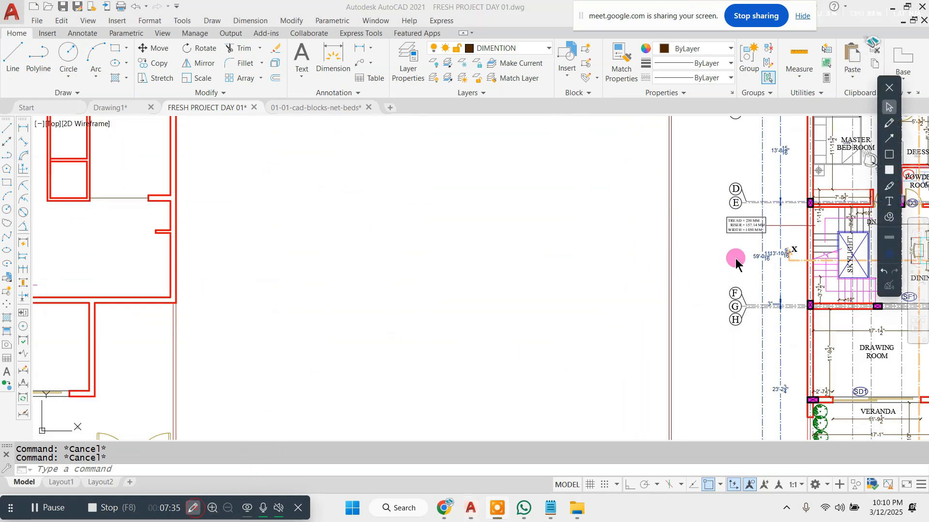
mouse_move(310, 195)
left_mouse_down()
mouse_move(306, 334)
mouse_move(343, 300)
mouse_move(313, 196)
mouse_move(300, 196)
left_mouse_up()
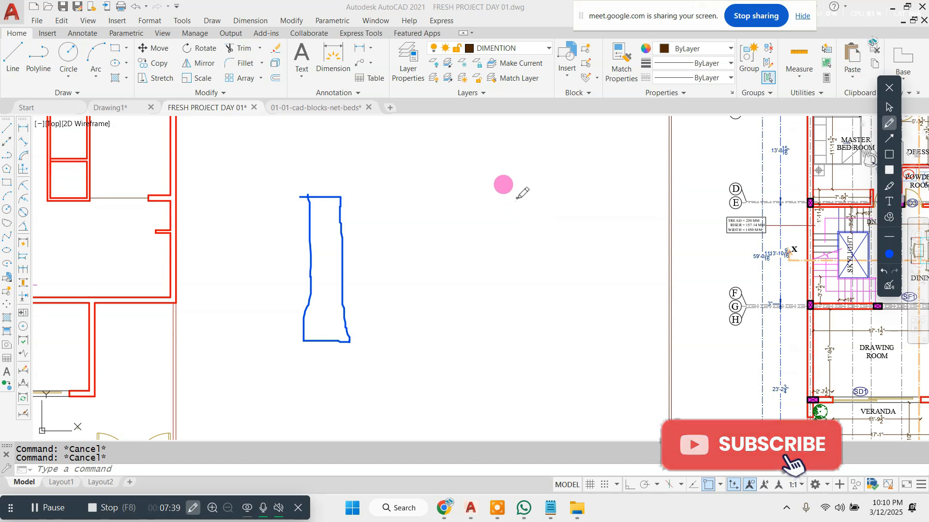
mouse_move(520, 192)
left_mouse_down()
mouse_move(523, 343)
mouse_move(559, 258)
mouse_move(520, 190)
left_mouse_up()
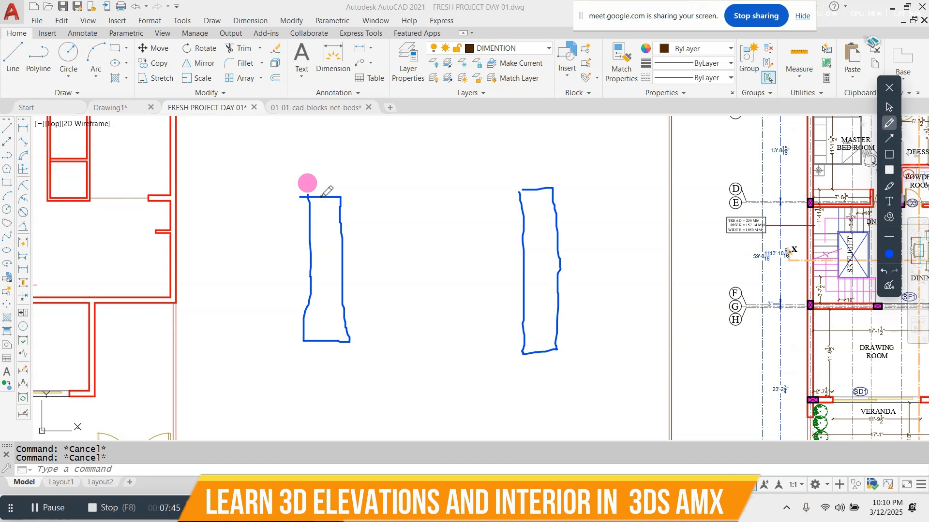
mouse_move(322, 196)
left_mouse_down()
mouse_move(335, 176)
mouse_move(521, 170)
mouse_move(339, 193)
left_mouse_up()
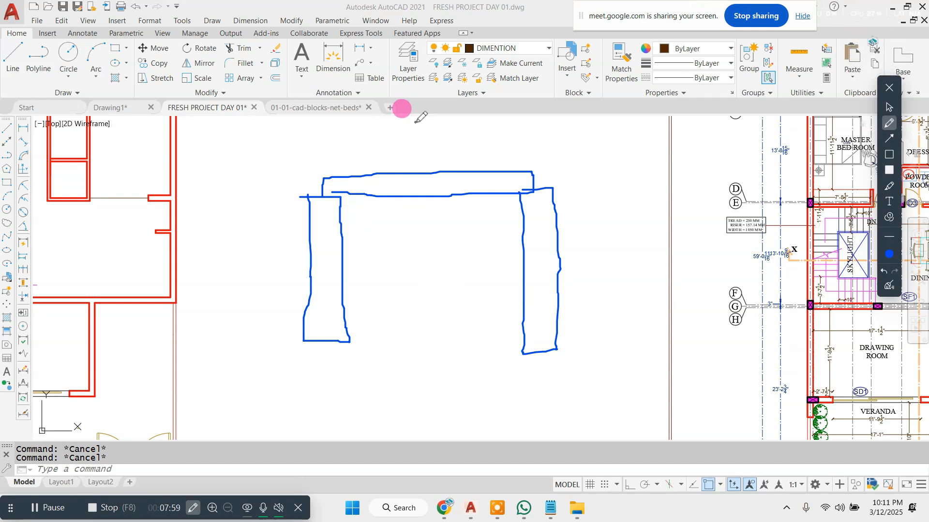
- Mark the load on the sketched beam with a downward arrow and wavy line, trace its path down both columns, and clear the sketch
mouse_move(416, 123)
left_mouse_down()
mouse_move(430, 194)
mouse_move(422, 185)
left_mouse_up()
left_click_drag(452, 155, 416, 203)
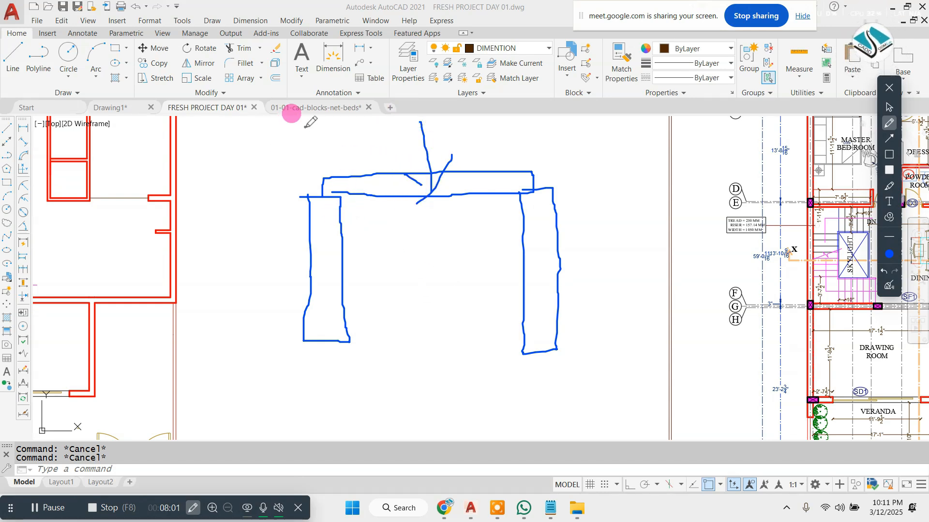
mouse_move(316, 144)
left_mouse_down()
mouse_move(430, 183)
mouse_move(558, 158)
left_mouse_up()
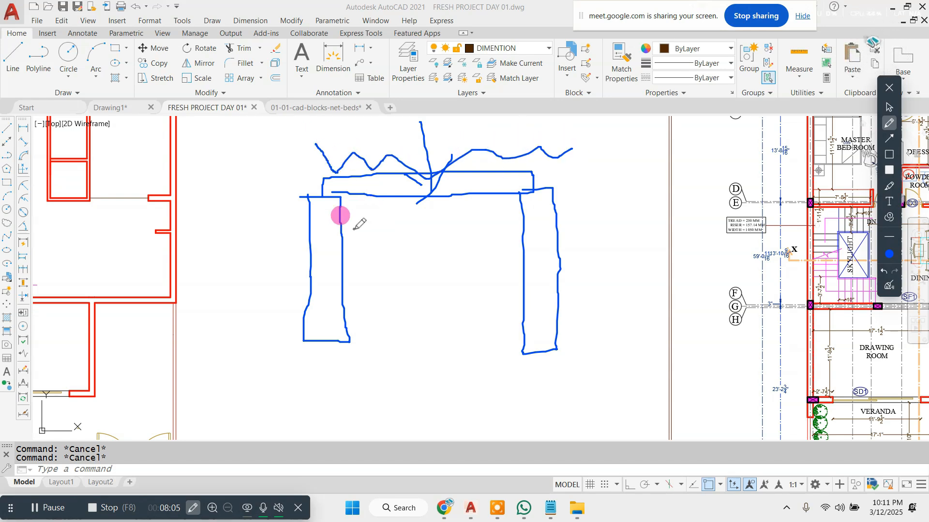
left_click_drag(316, 183, 322, 406)
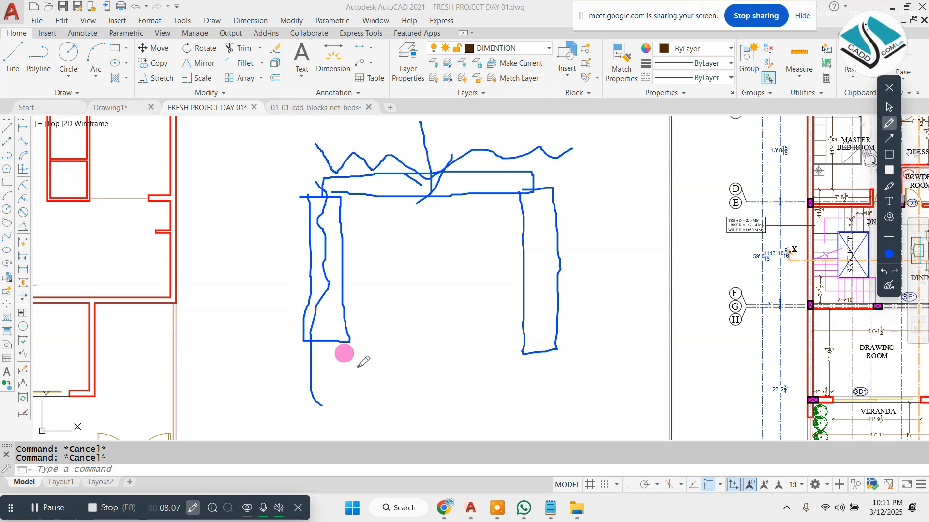
mouse_move(531, 177)
left_mouse_down()
mouse_move(531, 303)
mouse_move(553, 398)
left_mouse_up()
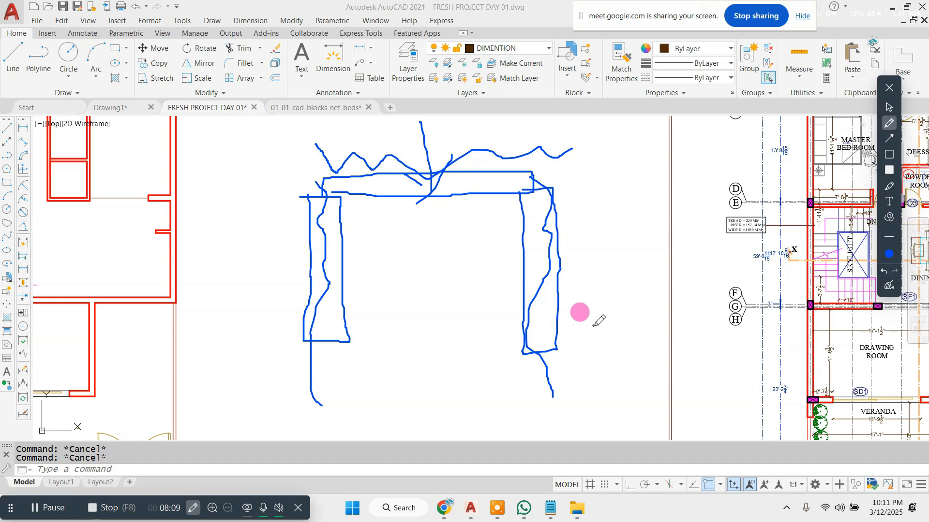
left_click(893, 285)
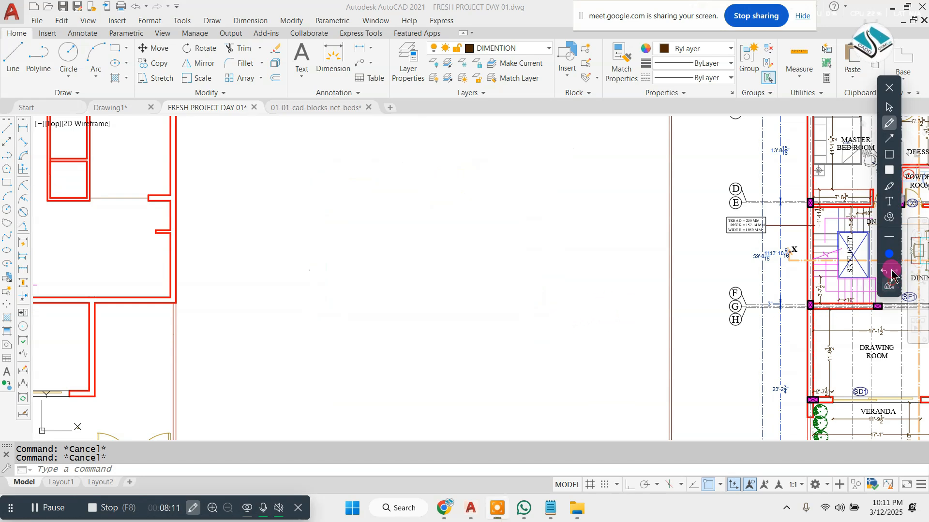
- Draw two tall, narrow blue annotation rectangles side by side as columns in the empty area between the plans
left_click(890, 155)
left_click_drag(339, 177, 364, 363)
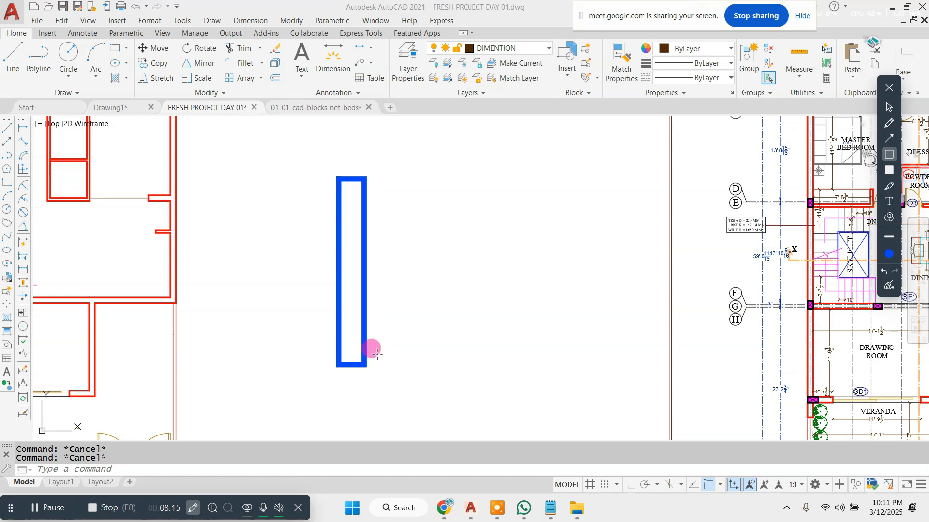
mouse_move(477, 172)
left_mouse_down()
mouse_move(528, 242)
mouse_move(510, 365)
left_mouse_up()
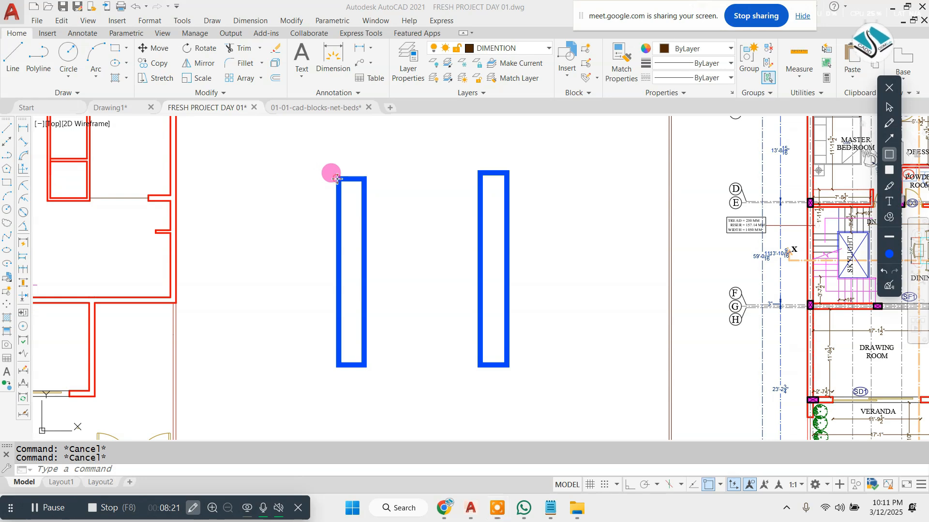
- Draw a beam rectangle across the tops of the two sketched columns, nudge it into line, then clear the sketch and close the annotation tools
left_click_drag(337, 179, 507, 155)
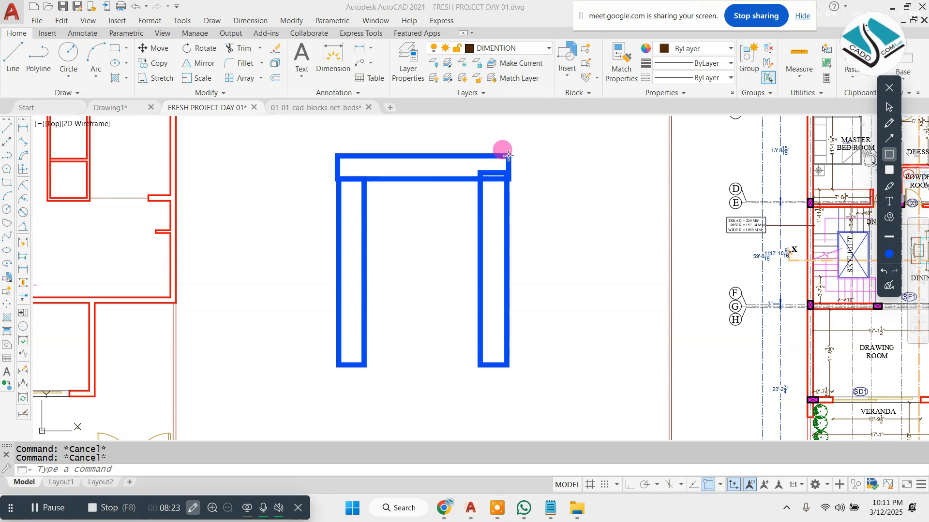
left_click(889, 108)
left_click(444, 180)
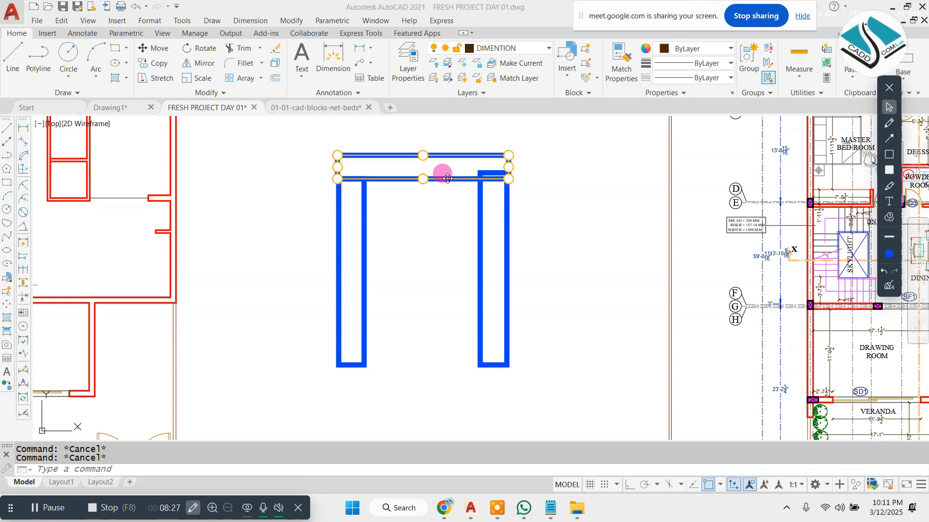
left_click_drag(447, 178, 446, 174)
left_click(592, 207)
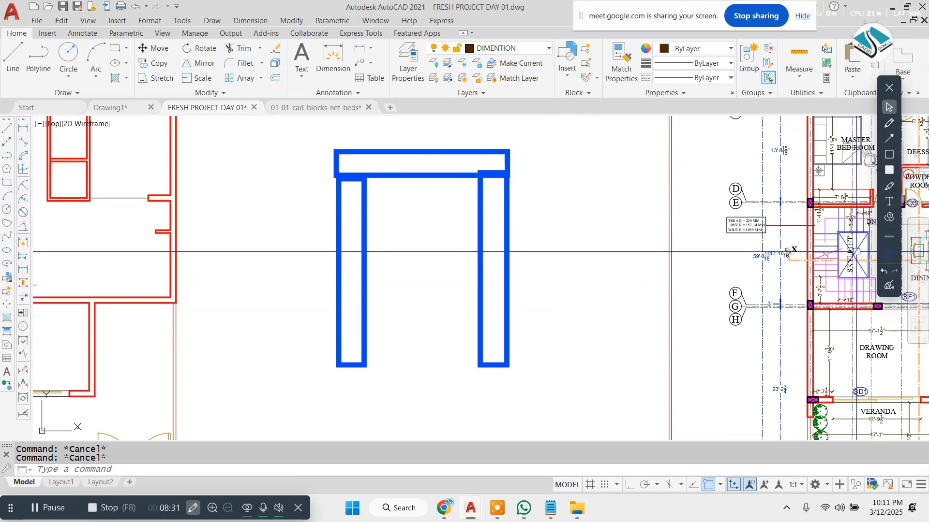
left_click(889, 286)
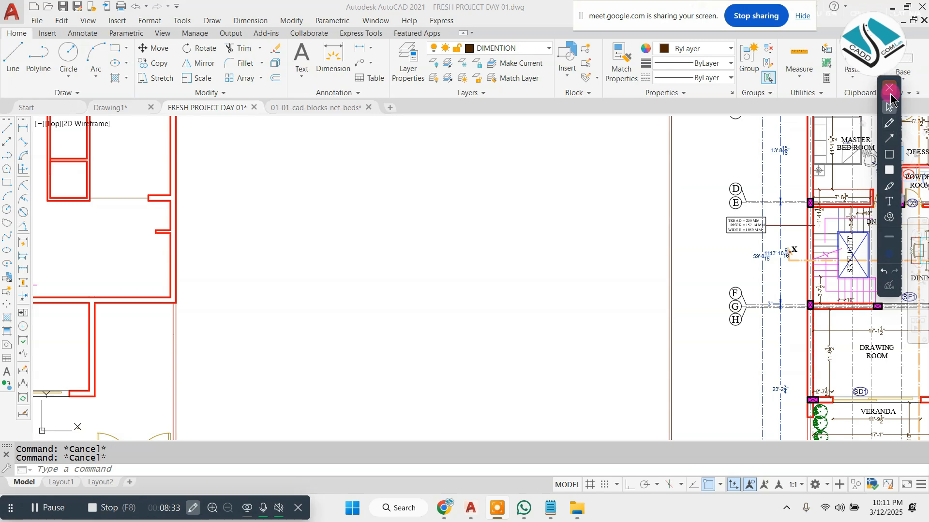
left_click(890, 89)
- Rotate the column at the right end of the sliding door wall by 270 degrees so it runs along the vertical wall
scroll(426, 261, "down", 5)
scroll(226, 278, "up", 5)
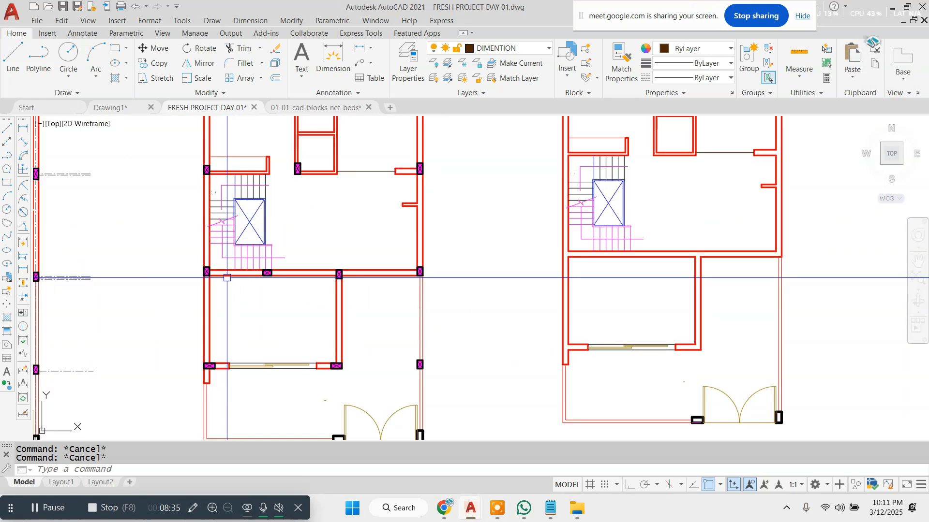
scroll(227, 278, "down", 5)
scroll(352, 275, "up", 1)
scroll(358, 277, "up", 4)
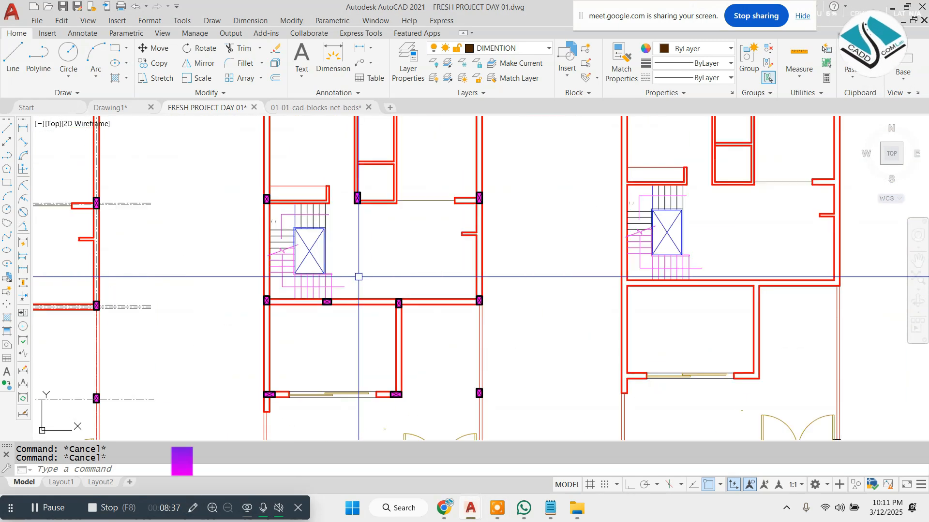
scroll(331, 307, "up", 2)
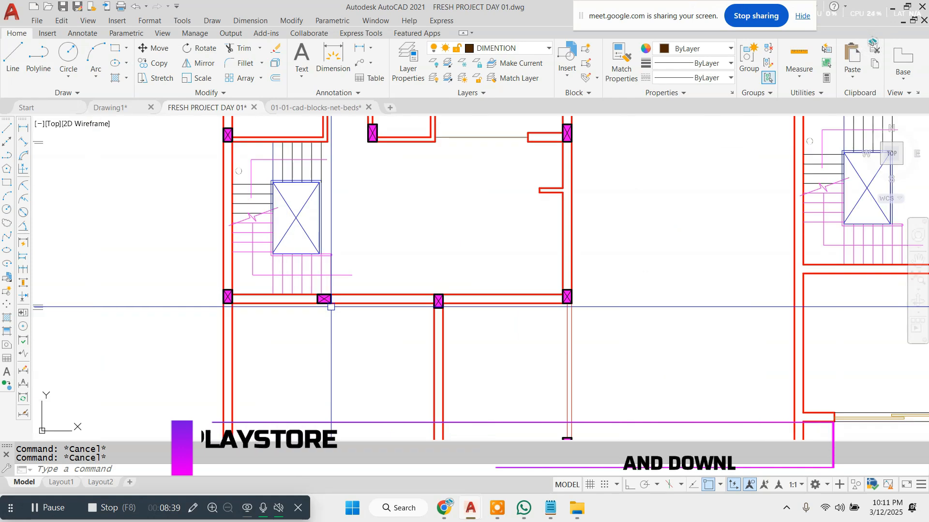
scroll(331, 306, "down", 5)
scroll(301, 332, "up", 5)
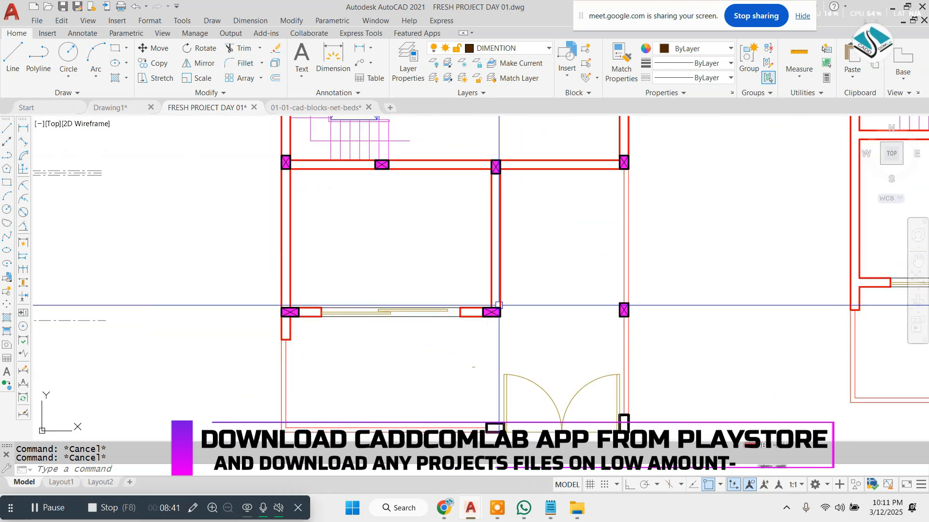
scroll(496, 308, "up", 3)
left_click(492, 313)
type("r")
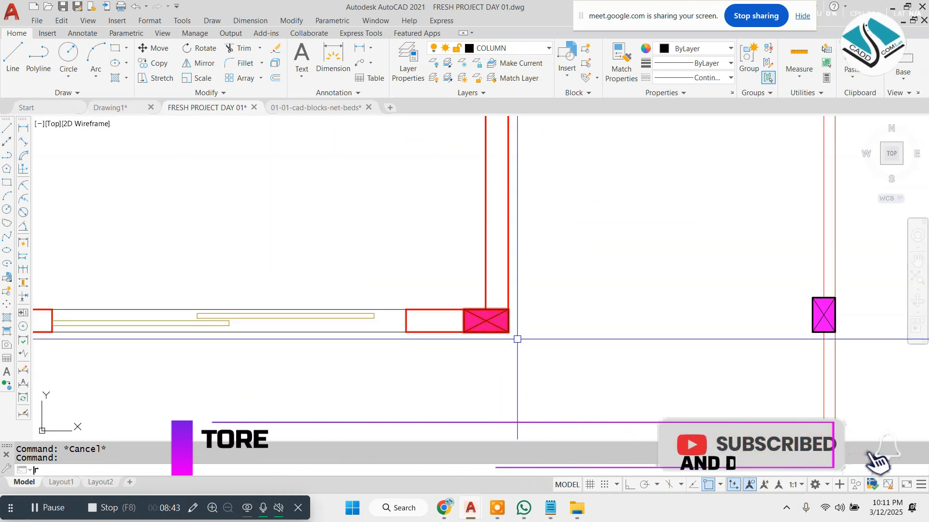
key("Return")
left_click(516, 325)
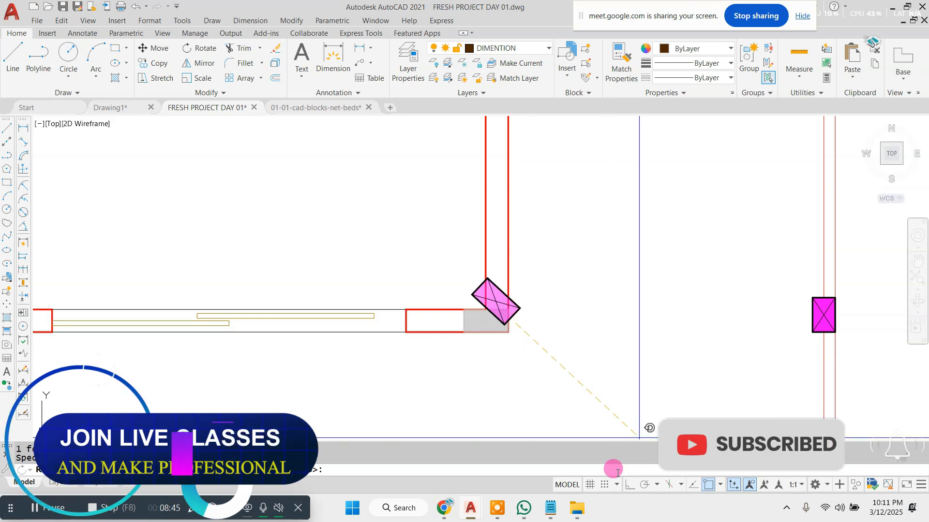
left_click(629, 484)
left_click(597, 425)
key("Escape")
- Move the rotated column by its lower outer corner to line it up with the thickness of the vertical wall
left_click(527, 296)
scroll(526, 304, "up", 3)
type("m")
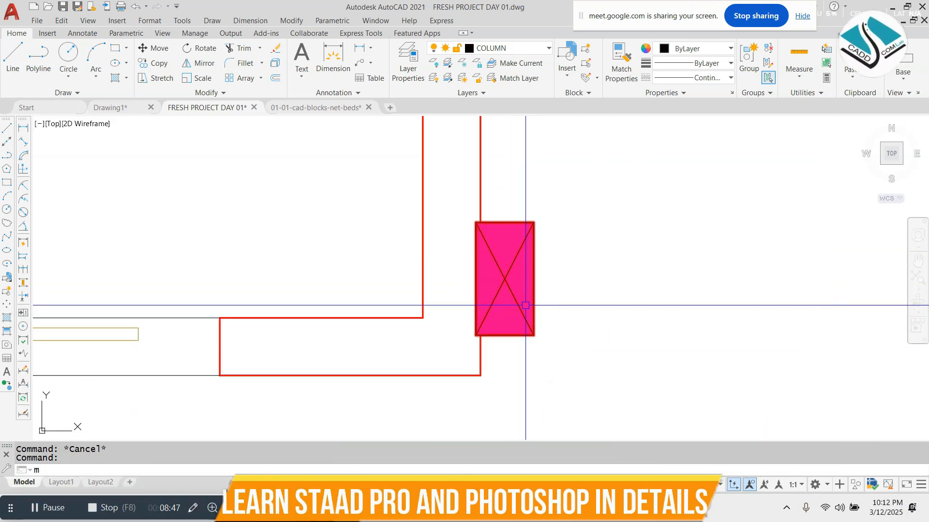
key("Return")
left_click(533, 335)
scroll(590, 236, "down", 5)
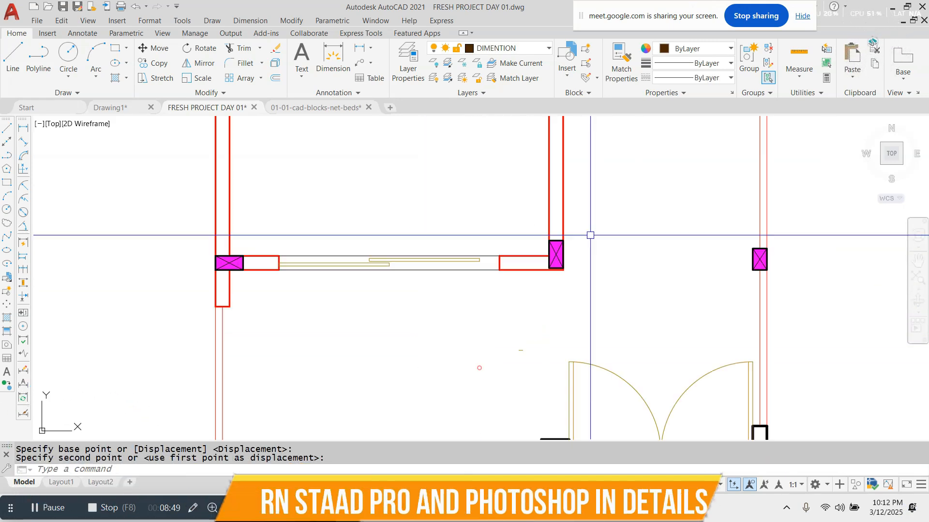
- Move the same column down so its base sits flush with the outer corner of the sliding door wall
scroll(529, 263, "up", 3)
left_click(638, 218)
type("m")
key("Return")
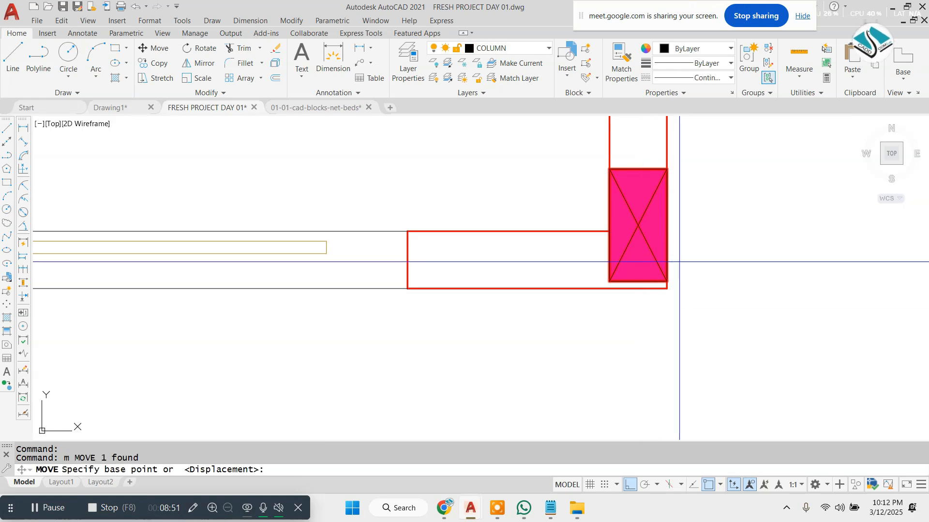
scroll(667, 271, "up", 2)
left_click(645, 315)
key("Escape")
scroll(645, 322, "down", 2)
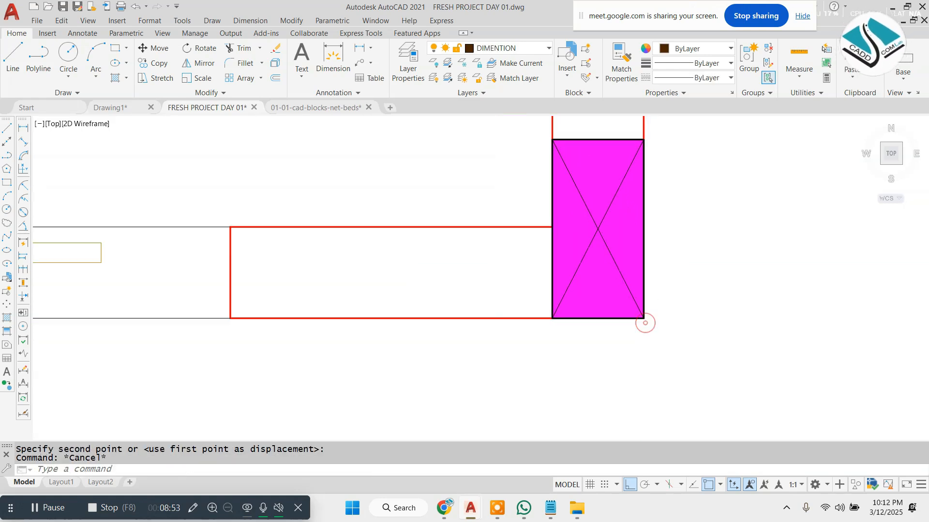
- Rotate the column at the left end of the sliding door wall by 90 degrees to stand along the vertical wall
scroll(645, 323, "down", 6)
scroll(287, 315, "up", 5)
left_click(294, 278)
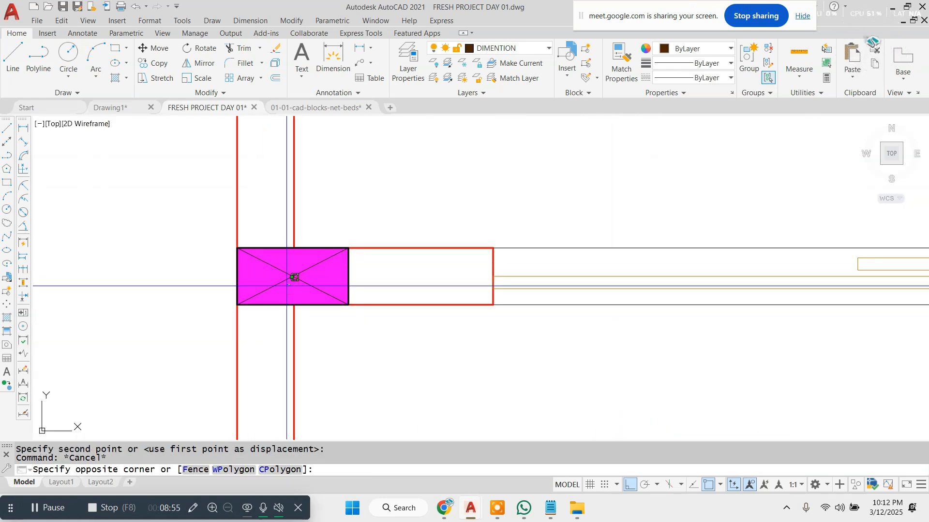
key("Escape")
left_click(299, 261)
left_click(273, 283)
type("r")
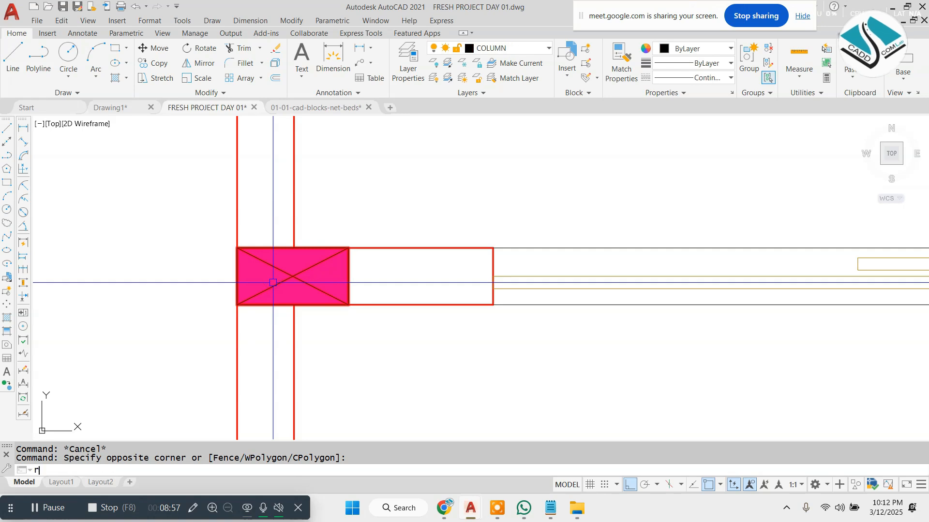
key("Return")
left_click(292, 277)
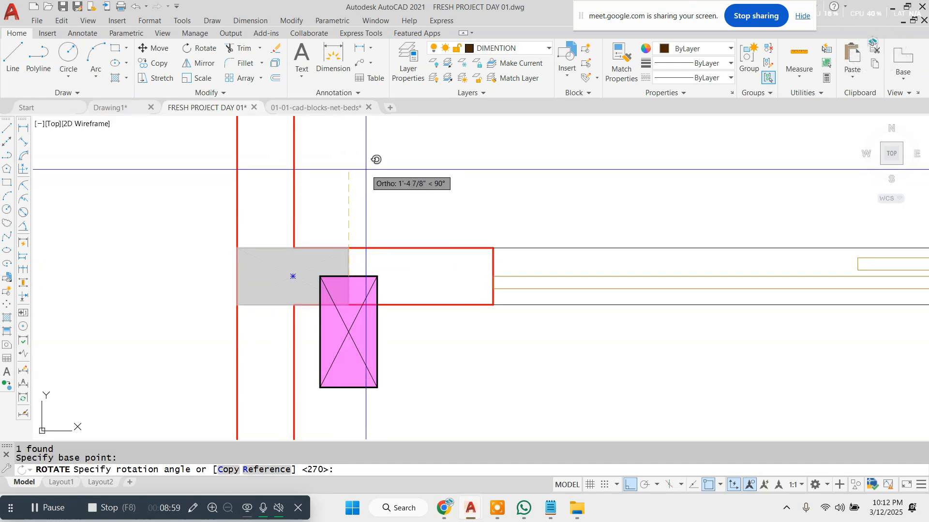
left_click(366, 170)
key("Escape")
- Move the rotated left column by its lower right corner onto the lower inner corner where the two walls meet
left_click(381, 358)
left_click(356, 367)
type("m")
key("Return")
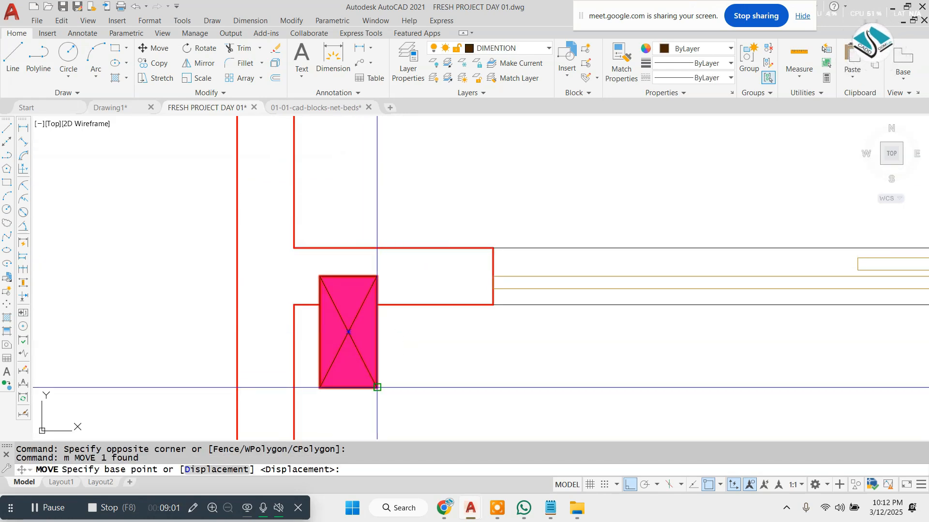
left_click(377, 387)
left_click(294, 305)
scroll(324, 284, "down", 4)
scroll(420, 297, "down", 1)
scroll(521, 251, "up", 1)
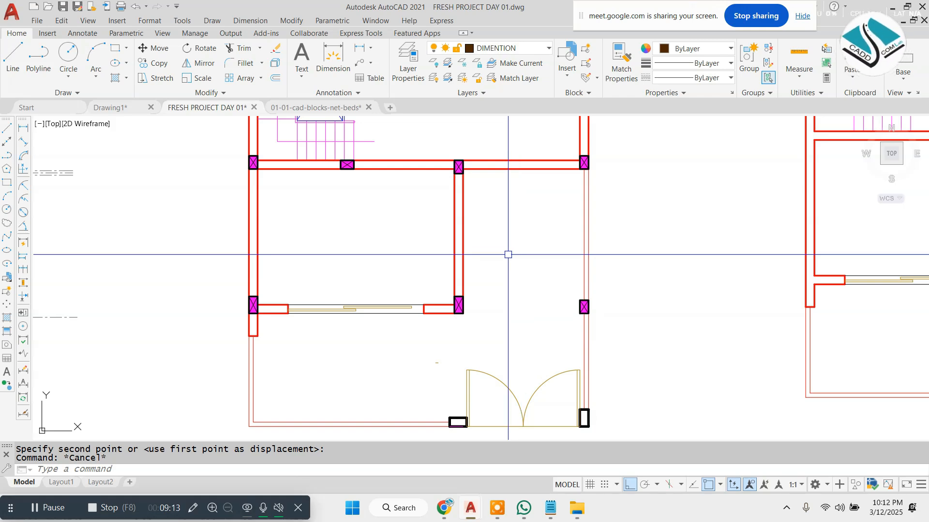
- Copy the complete column plan with ortho off into the empty area beside the separate walls-only plan below the row of plans
scroll(508, 255, "down", 5)
left_click(493, 153)
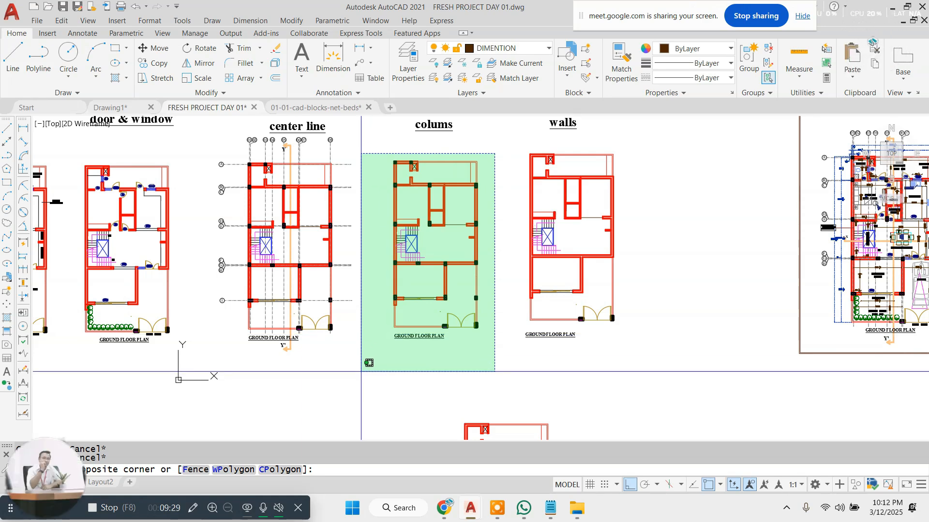
left_click(366, 373)
type("co")
key("Return")
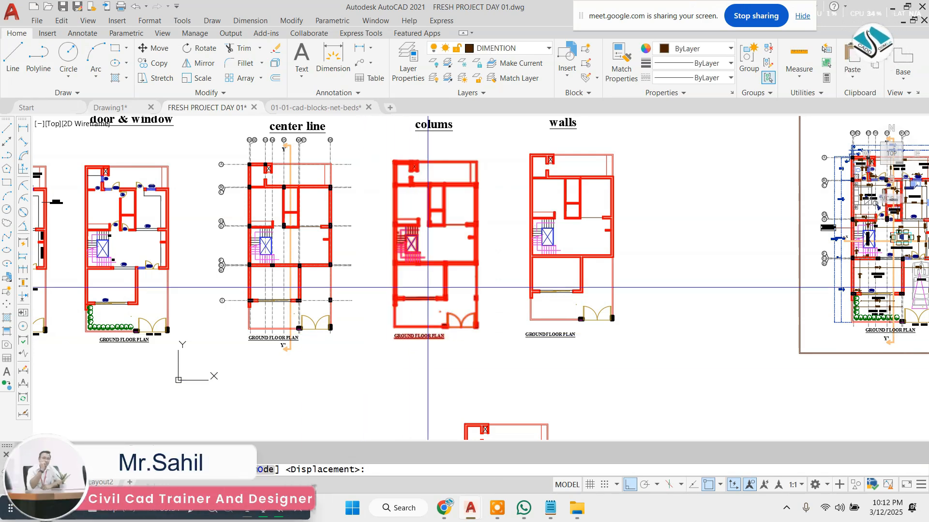
left_click(427, 285)
scroll(511, 226, "down", 2)
scroll(460, 363, "up", 1)
left_click(632, 486)
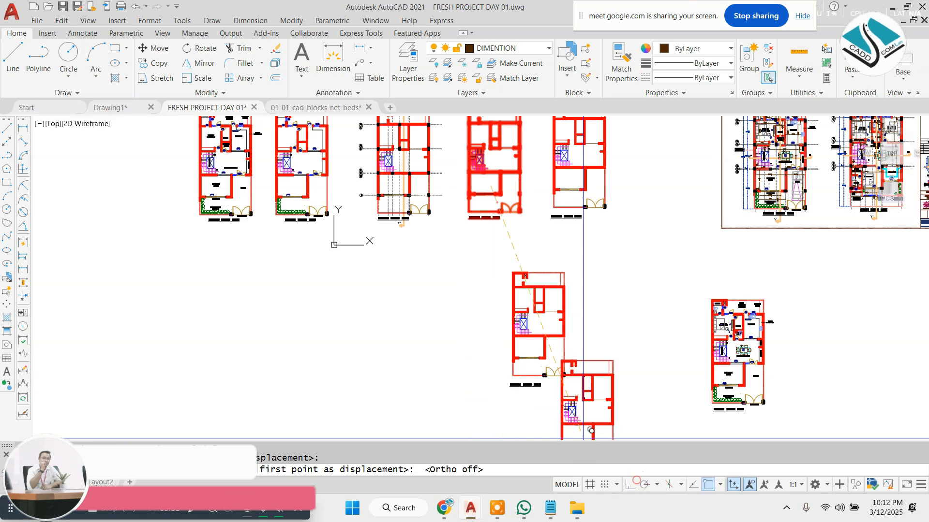
left_click(367, 354)
key("Escape")
key("Escape")
key("Escape")
scroll(381, 314, "up", 4)
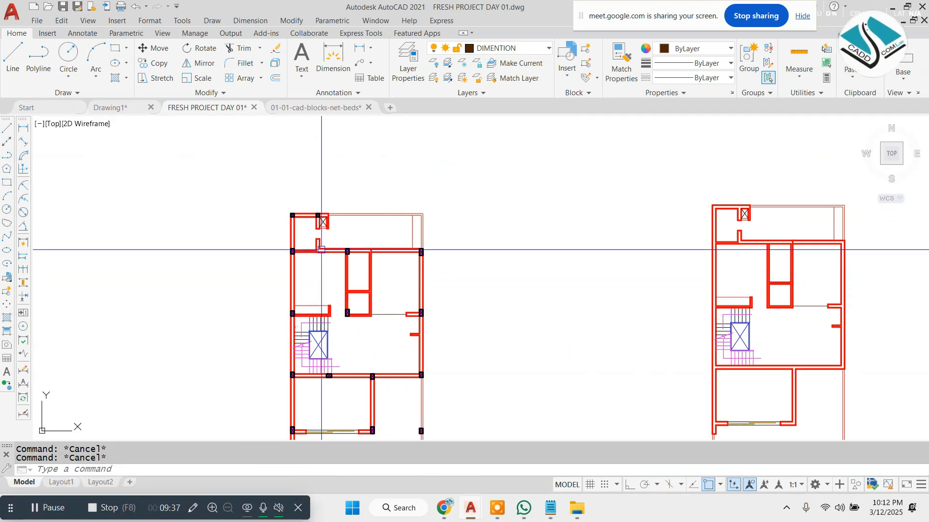
- Draw a vertical construction line through the centre of the top-left column in the copied plan
mouse_move(328, 252)
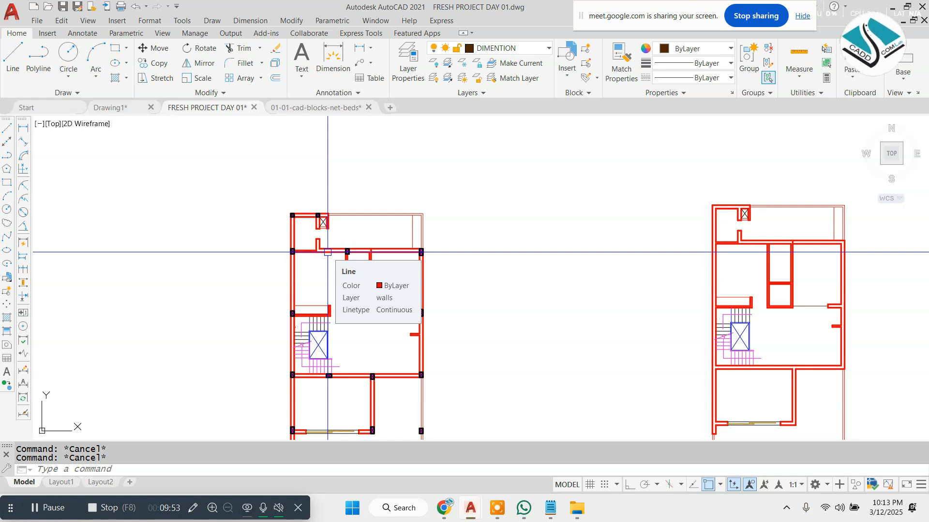
type("xl")
key("Return")
type("v")
key("Return")
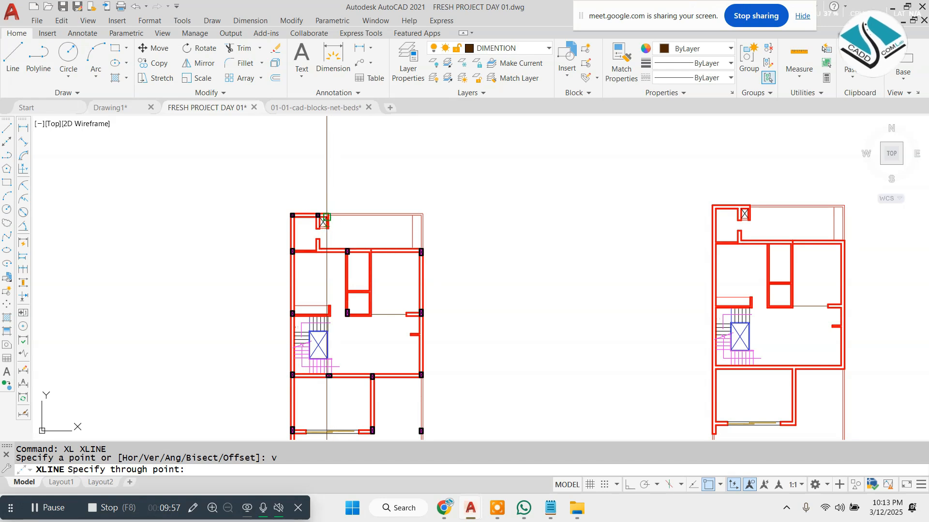
scroll(317, 221, "up", 10)
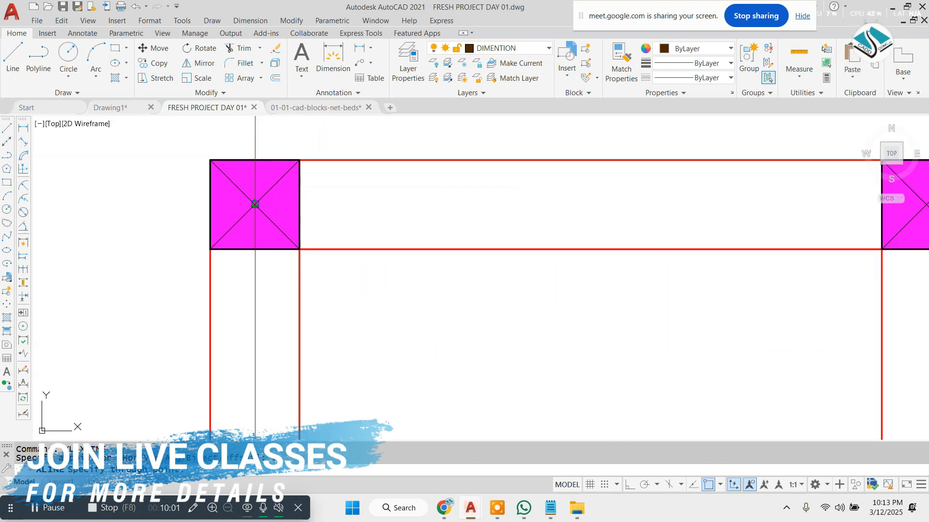
left_click(255, 204)
scroll(263, 183, "down", 4)
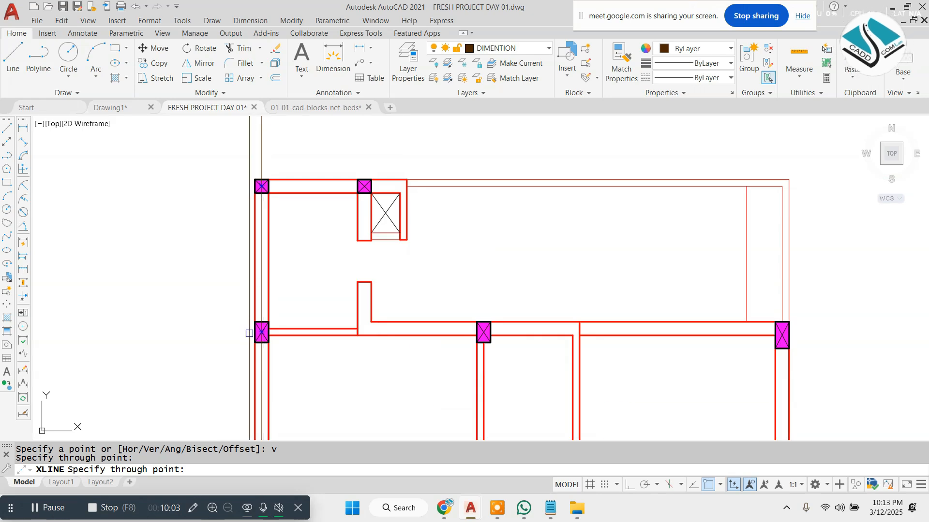
- Add a vertical construction line through the centre of the column beside the duct on the top wall
scroll(268, 349, "up", 4)
scroll(267, 179, "down", 5)
scroll(262, 348, "up", 4)
scroll(266, 334, "down", 4)
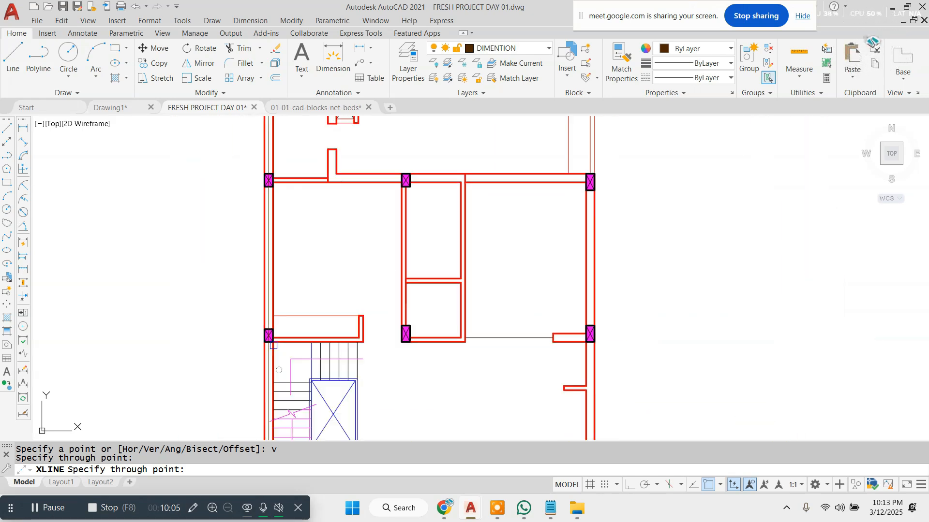
scroll(317, 256, "down", 2)
scroll(294, 179, "up", 6)
scroll(373, 199, "up", 6)
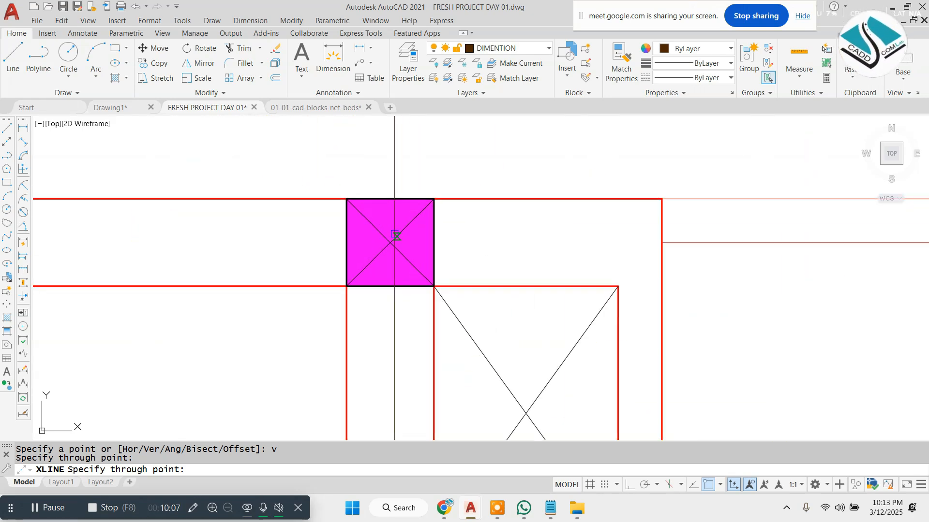
- Add a vertical construction line through the centre of the middle column on the second row of columns
scroll(374, 223, "down", 8)
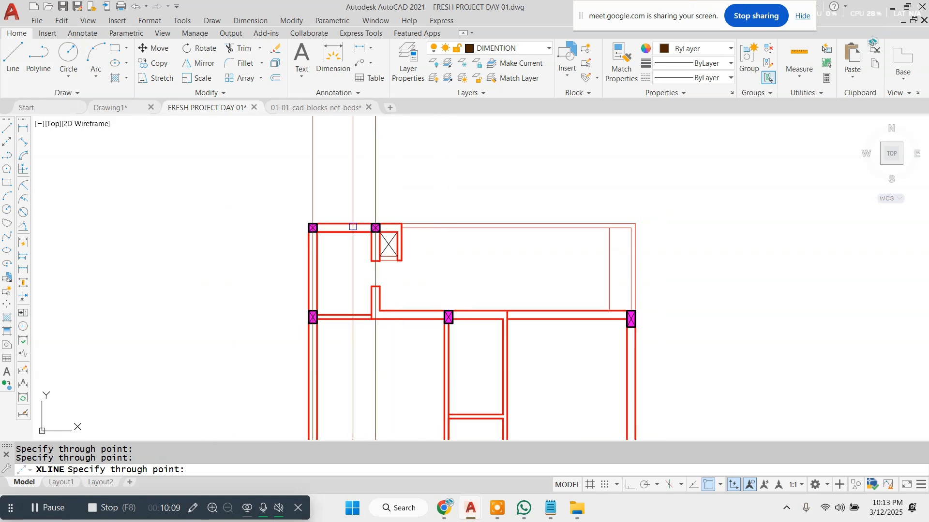
scroll(371, 222, "up", 3)
scroll(370, 222, "down", 3)
scroll(371, 258, "up", 5)
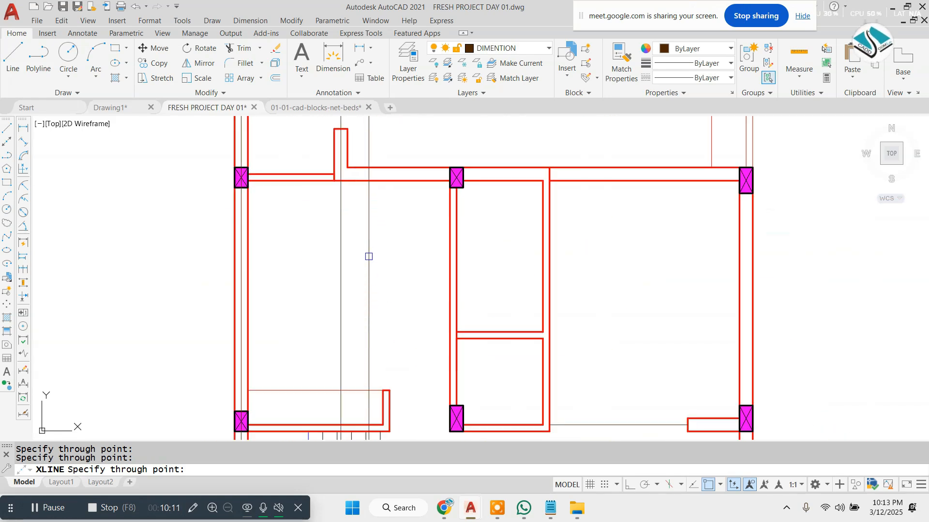
scroll(365, 148, "down", 7)
scroll(322, 173, "up", 6)
scroll(384, 253, "down", 4)
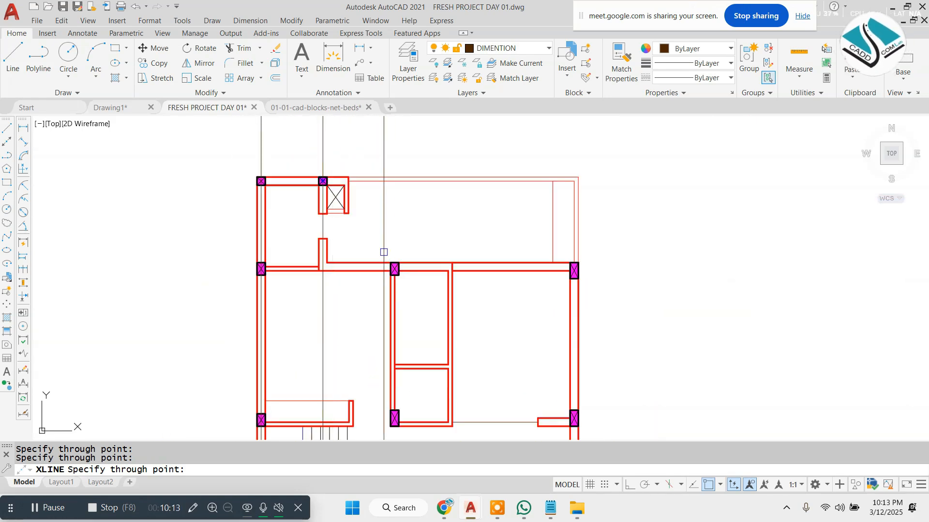
scroll(387, 266, "up", 5)
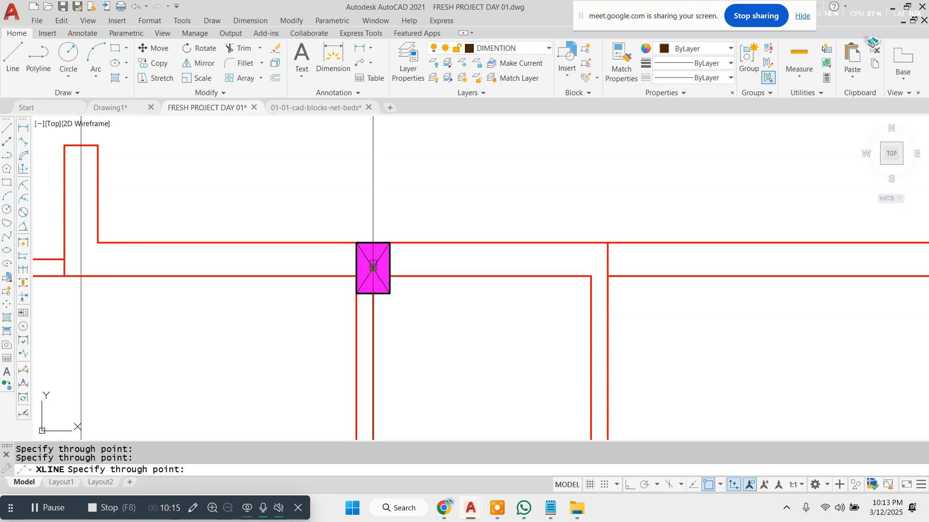
- Add a vertical construction line through the centre of the right-hand column on the second row
scroll(373, 266, "down", 3)
scroll(645, 242, "up", 3)
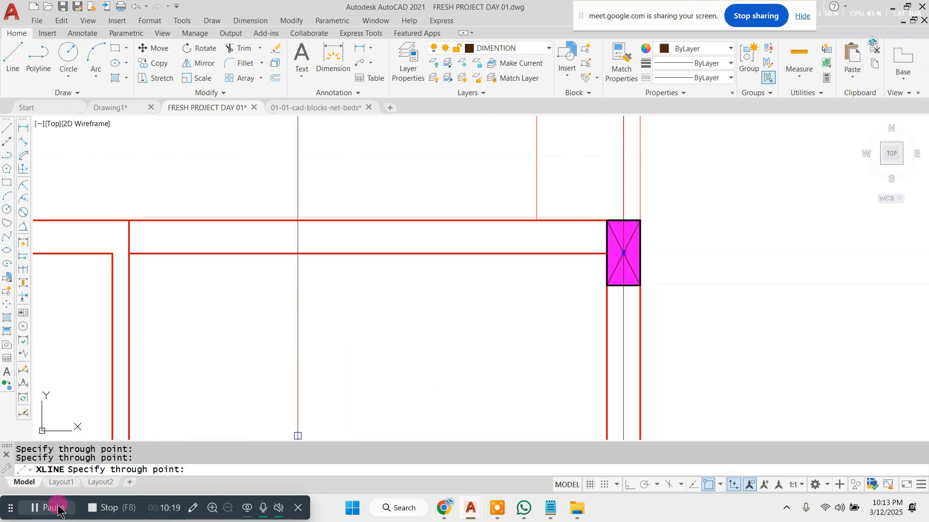
scroll(406, 255, "down", 5)
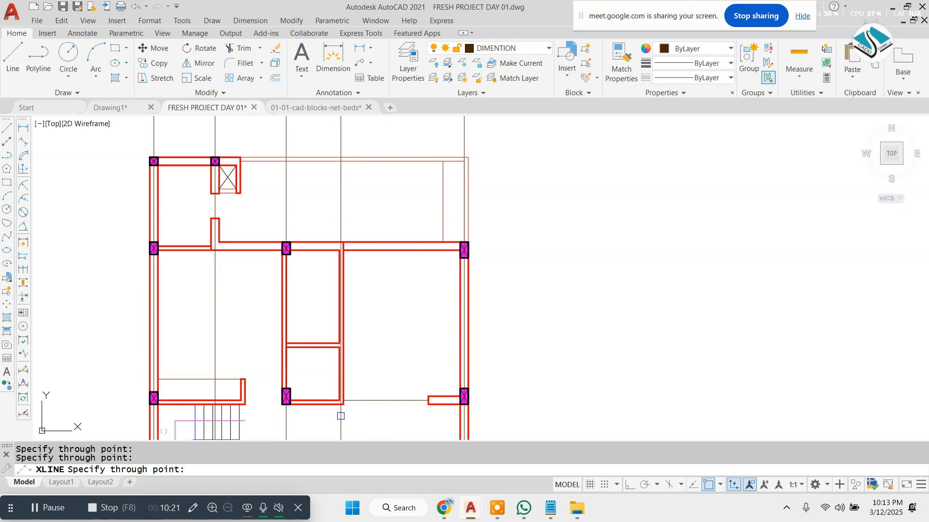
- Add vertical construction lines through the centres of the column below the staircase and the wall-junction column to its right
scroll(331, 272, "down", 4)
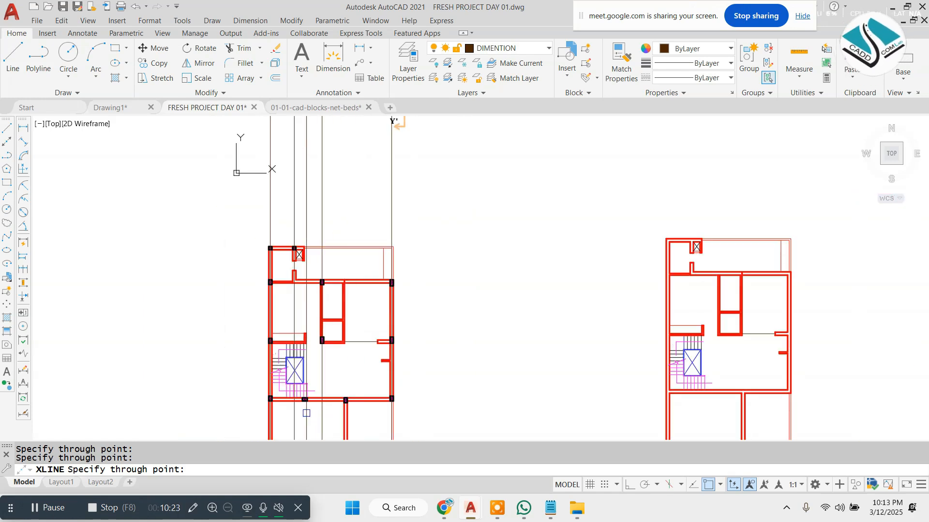
scroll(306, 413, "up", 8)
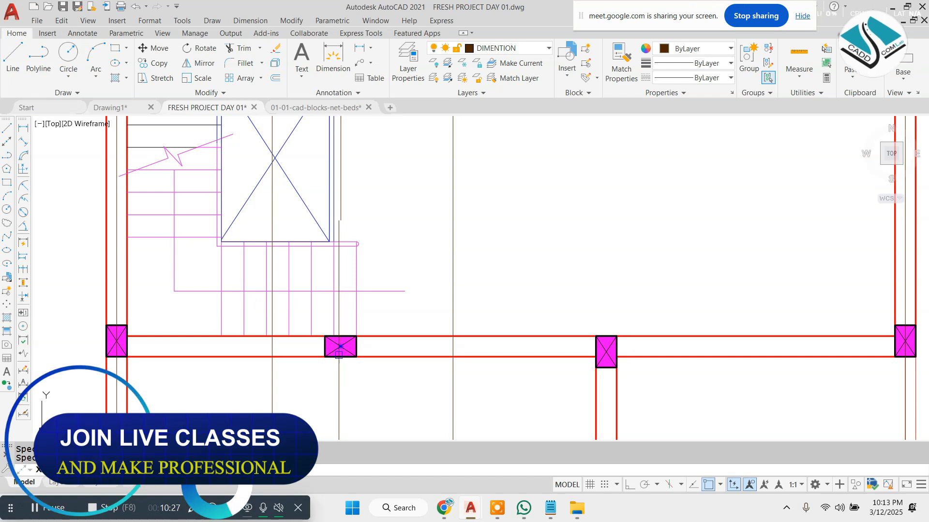
left_click(606, 346)
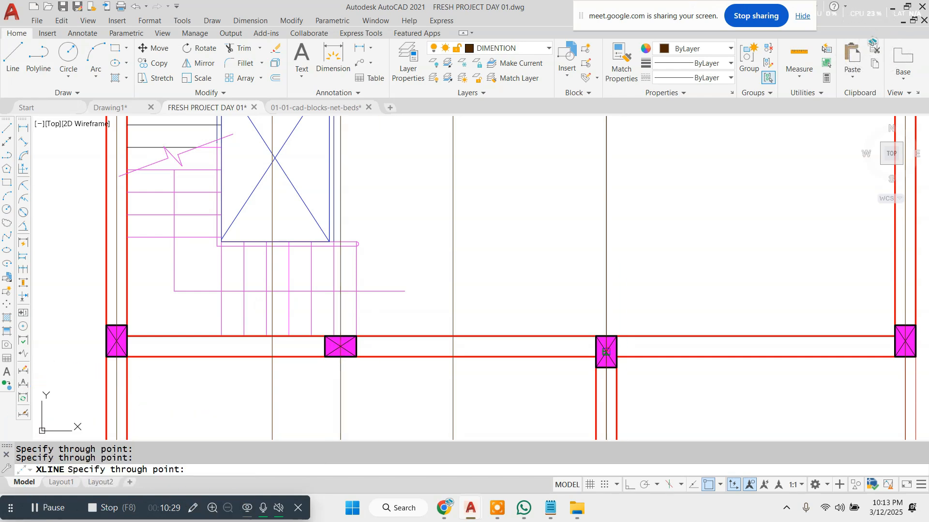
- Examine the columns from the front gate up to the top wall for vertical construction lines through their centres
scroll(468, 273, "down", 10)
scroll(482, 332, "up", 6)
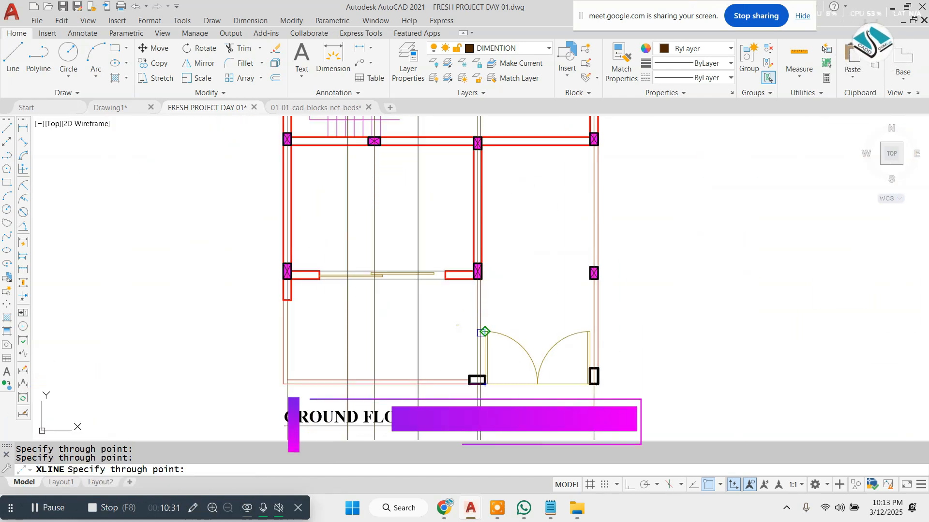
scroll(482, 331, "down", 6)
scroll(407, 202, "up", 5)
scroll(446, 260, "up", 4)
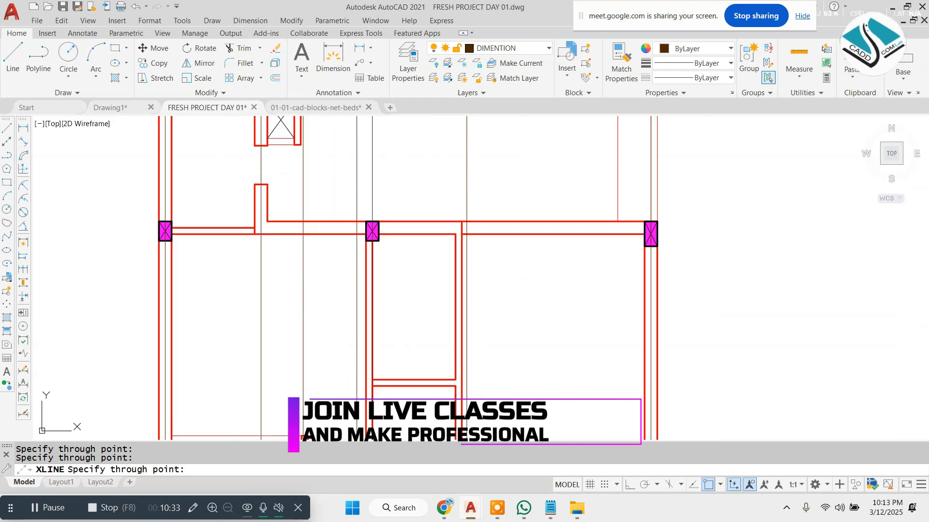
scroll(411, 138, "down", 2)
scroll(398, 254, "up", 2)
scroll(438, 235, "down", 3)
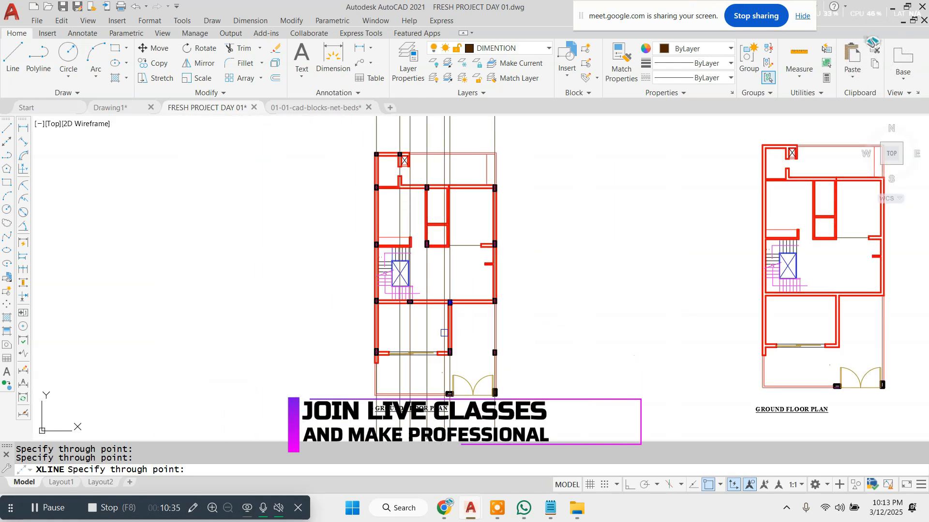
scroll(443, 319, "up", 3)
scroll(599, 261, "down", 4)
scroll(543, 310, "up", 3)
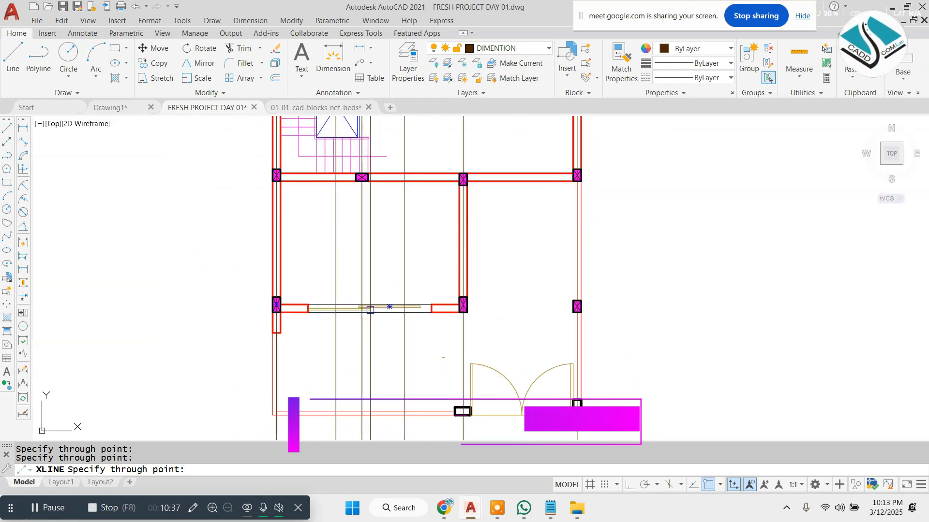
scroll(543, 310, "down", 3)
scroll(410, 338, "down", 2)
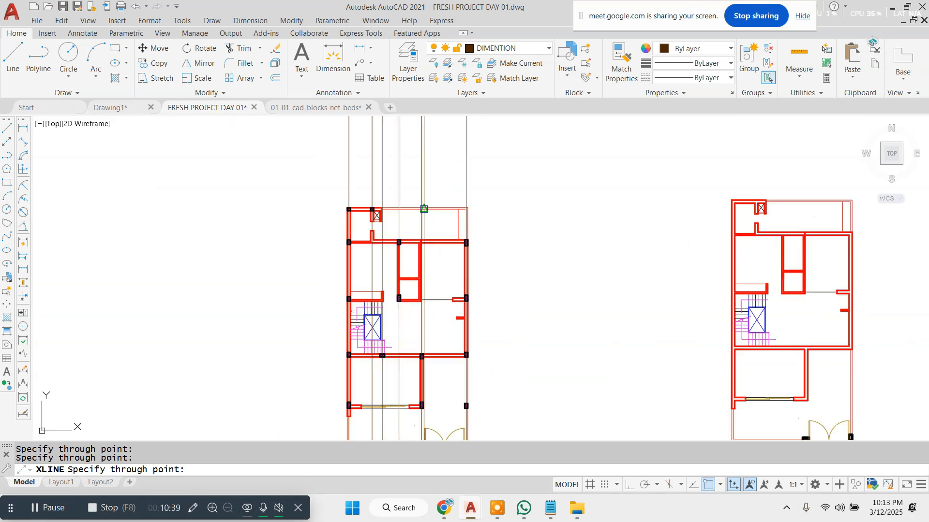
- Draw a horizontal construction line through the centre of the top-left column using XLINE with the Hor option
key("Escape")
type("xl")
key("Return")
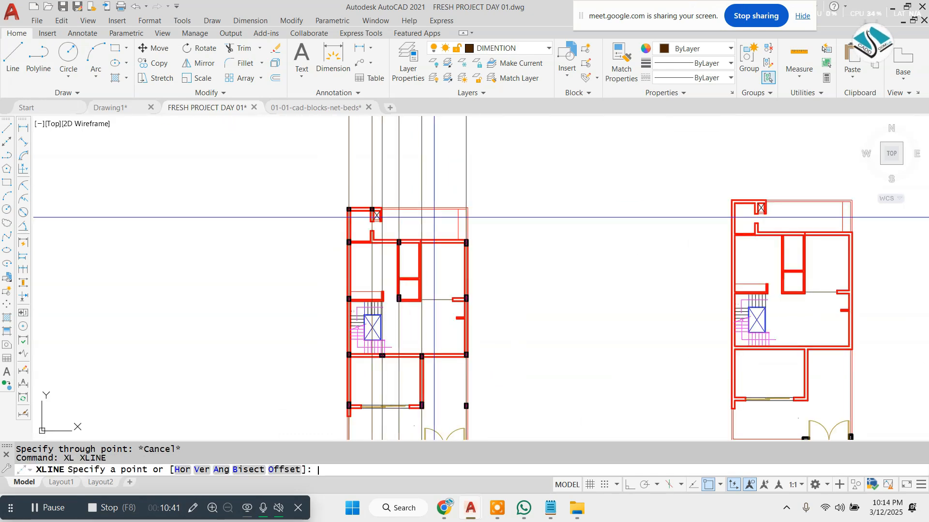
type("h")
key("Return")
scroll(347, 200, "up", 4)
scroll(320, 188, "up", 4)
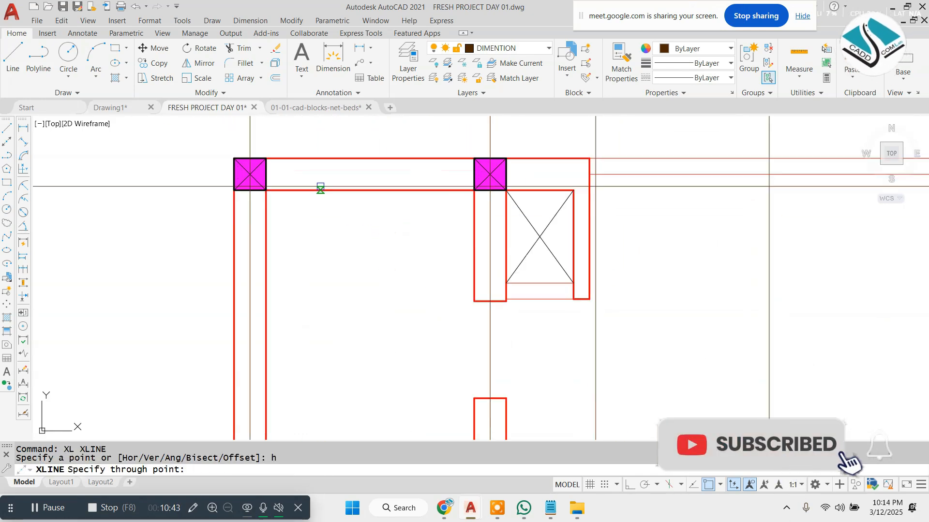
left_click(231, 185)
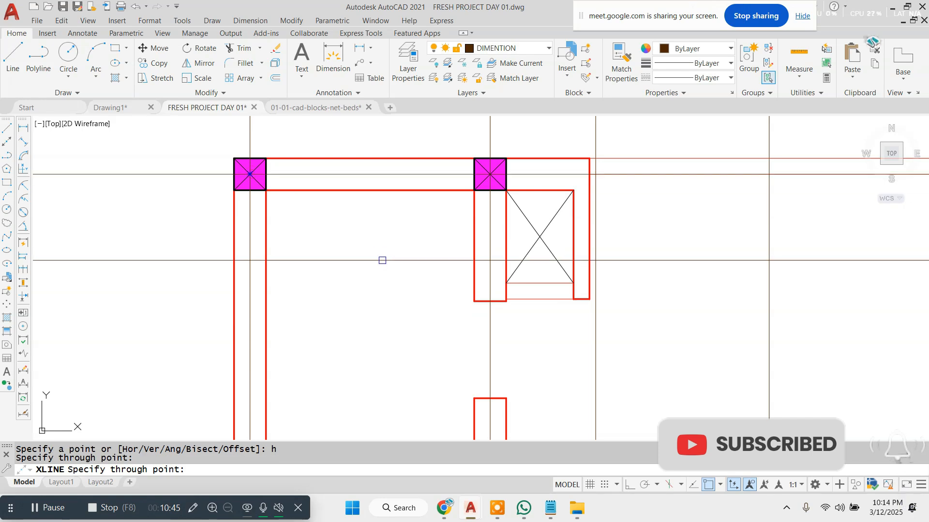
- Add horizontal construction lines through the centres of the middle columns on the second and third rows
scroll(373, 183, "down", 8)
scroll(437, 237, "up", 5)
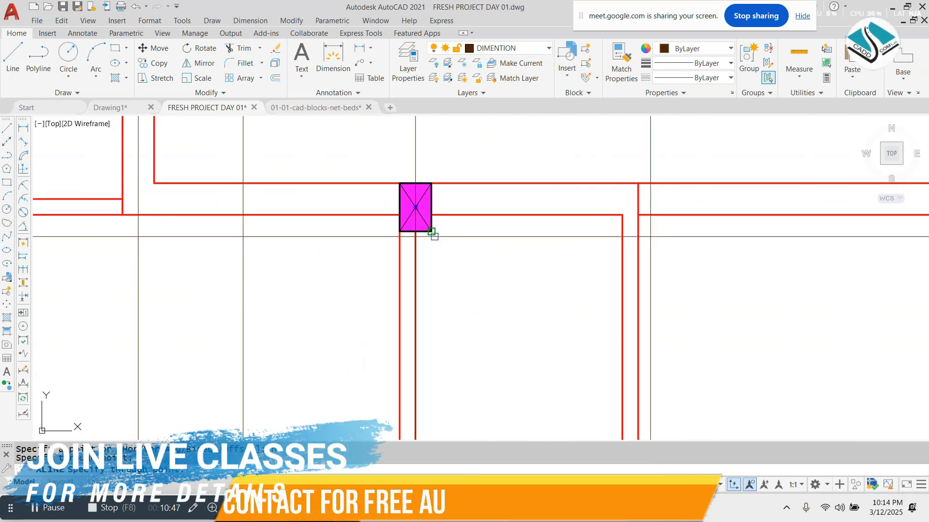
left_click(415, 207)
scroll(423, 170, "down", 5)
scroll(423, 254, "up", 4)
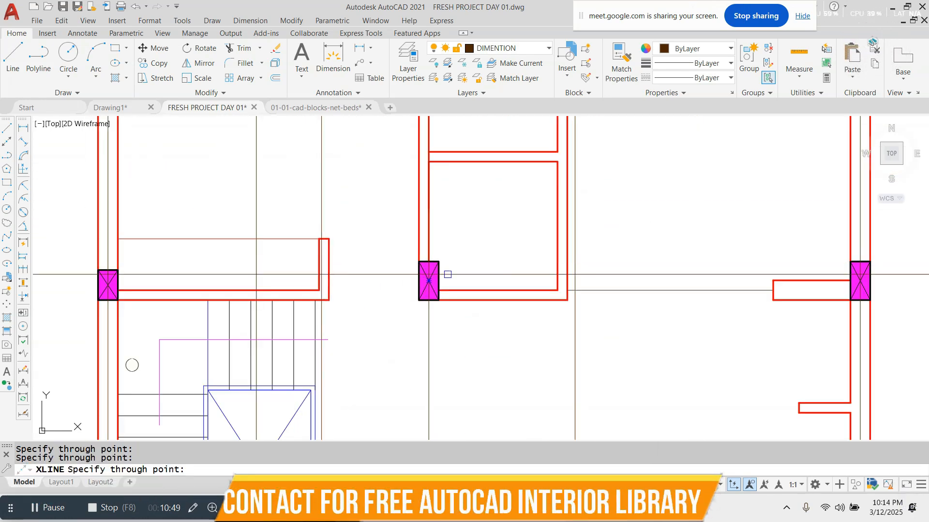
left_click(430, 281)
- Add horizontal construction lines through the column below the staircase and the column at the right end of the sliding door wall
scroll(429, 280, "down", 4)
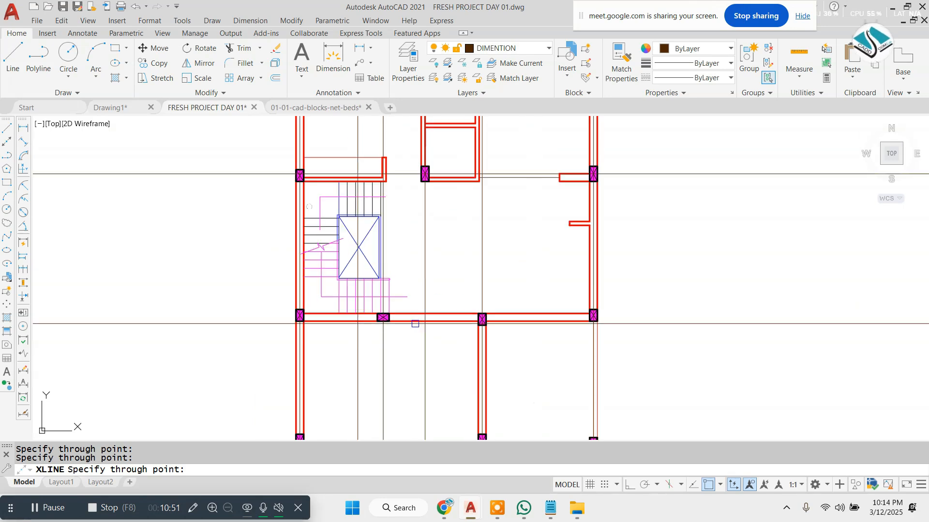
scroll(353, 313, "up", 4)
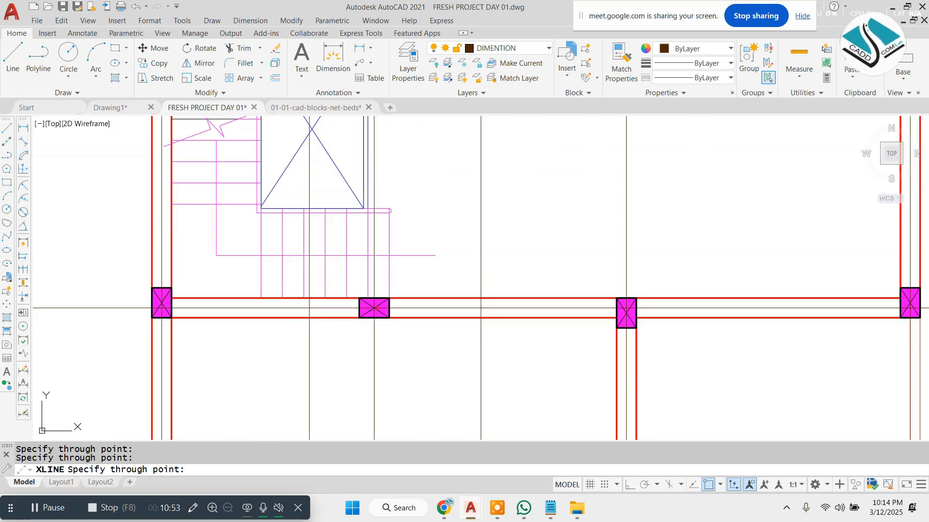
left_click(373, 308)
scroll(374, 308, "down", 4)
scroll(450, 337, "up", 4)
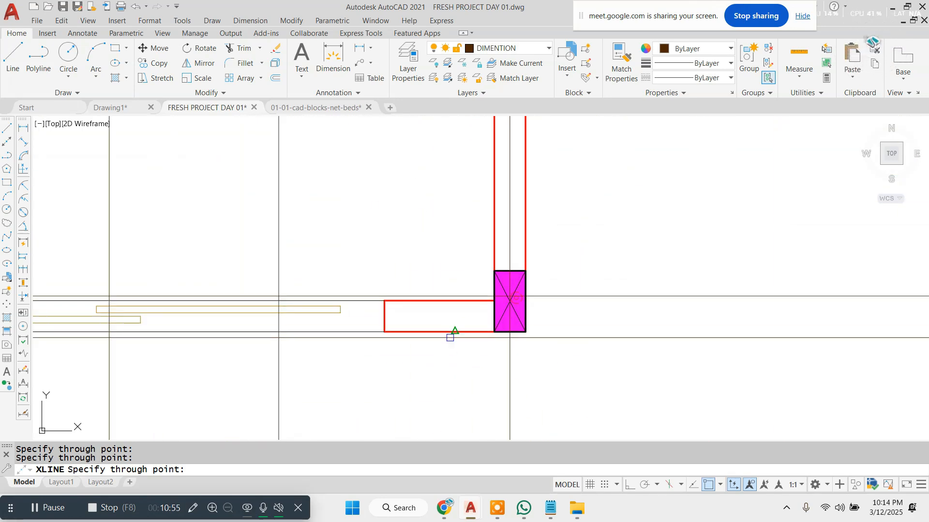
- Move the lowest horizontal construction line onto the exact centre of the column at the right end of the sliding door wall
key("Escape")
left_click(543, 301)
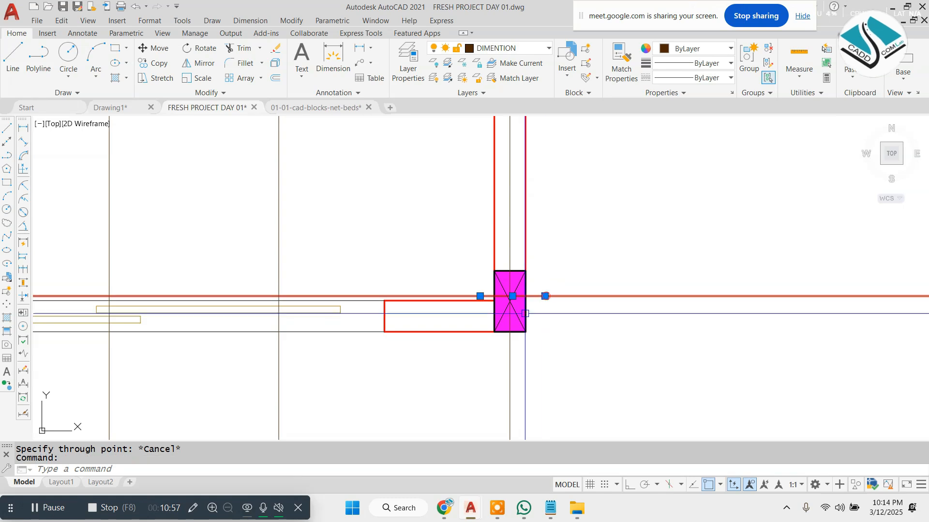
type("e")
key("Return")
key("Escape")
left_click(644, 283)
left_click(622, 363)
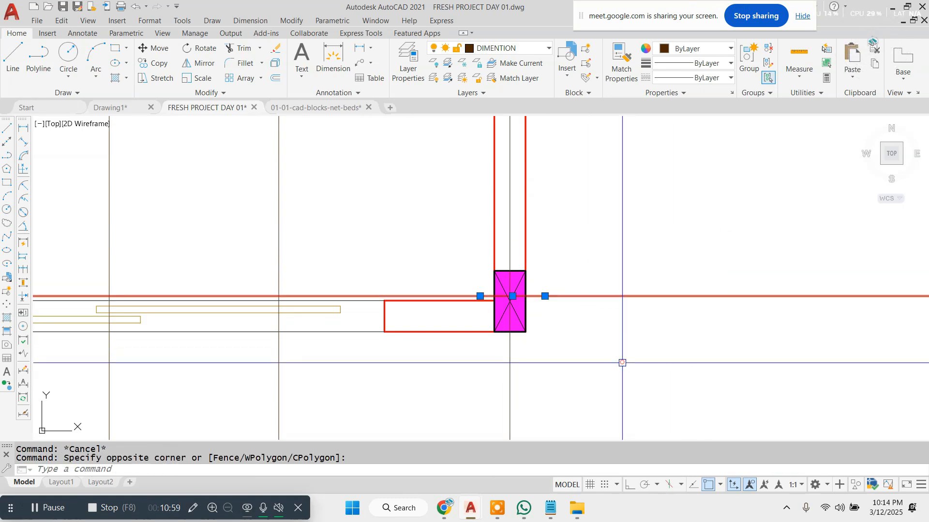
type("m")
key("Return")
scroll(522, 322, "up", 4)
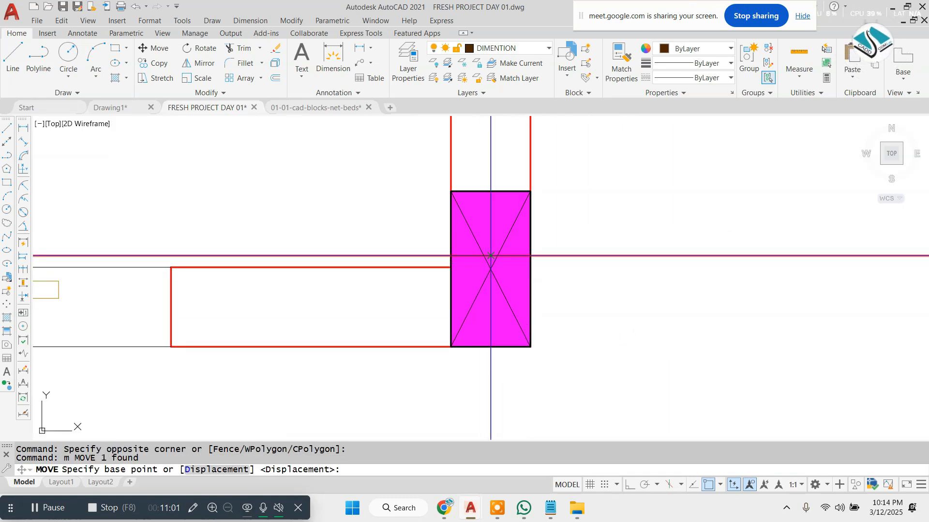
left_click(485, 255)
key("Escape")
scroll(459, 323, "down", 8)
scroll(459, 322, "down", 1)
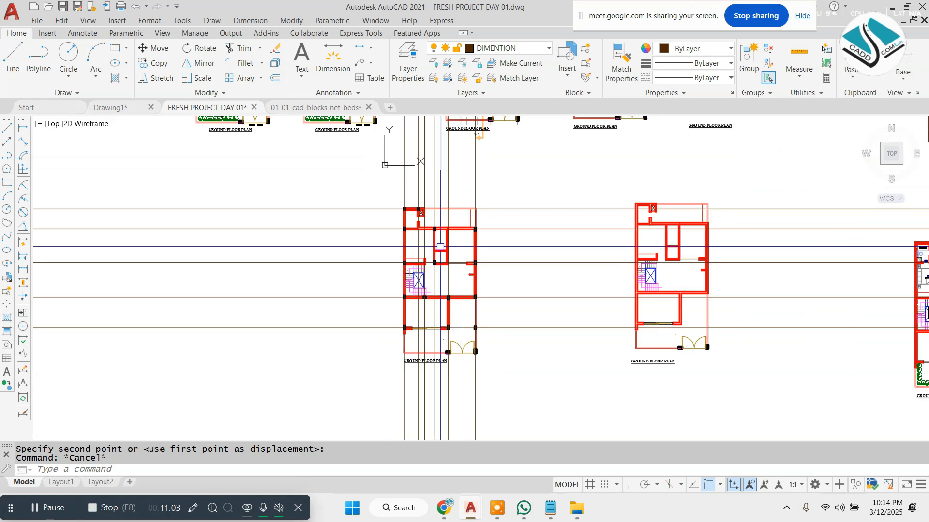
scroll(462, 208, "up", 1)
key("Escape")
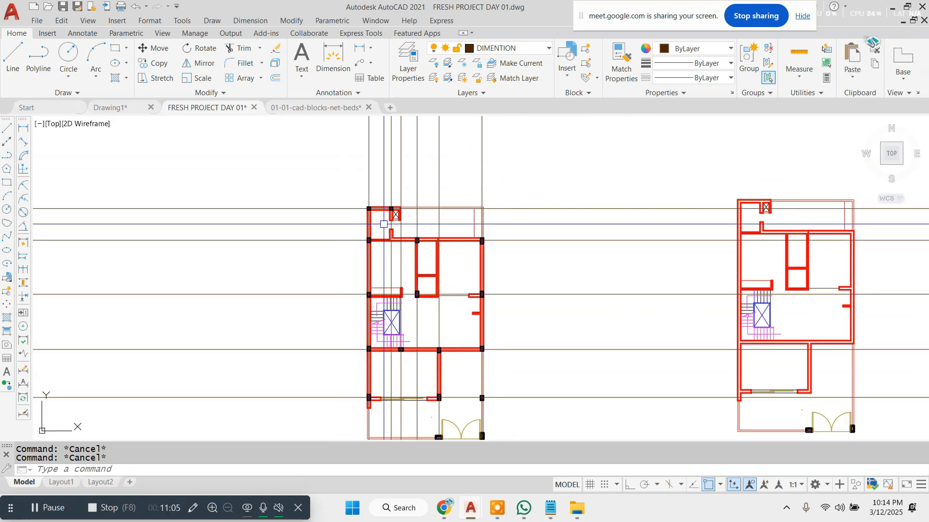
scroll(397, 223, "up", 2)
type("re")
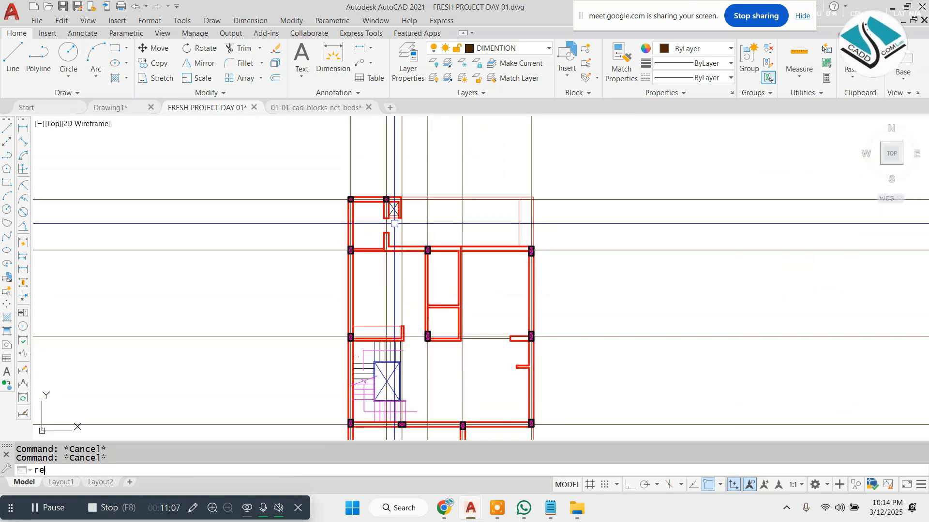
type("c")
key("Return")
scroll(359, 202, "up", 2)
key("Escape")
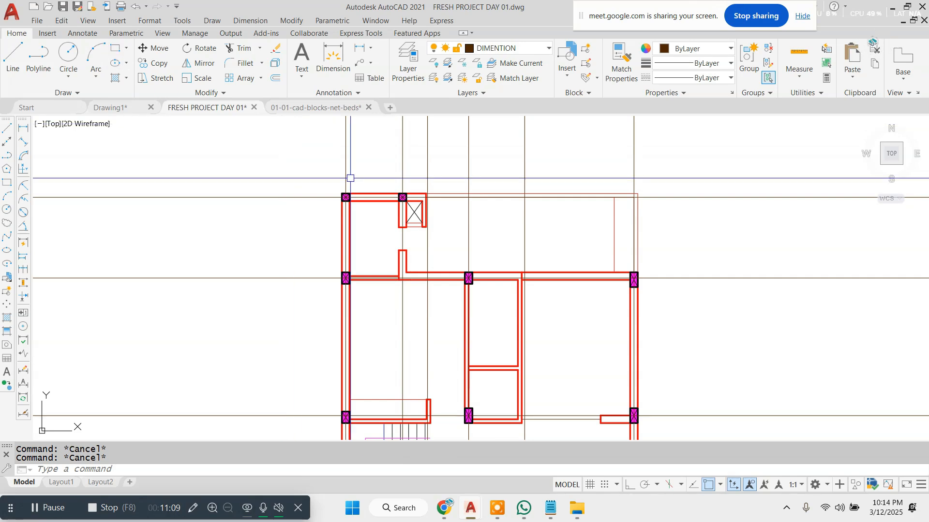
- Draw a rectangle around the whole plan, from the top-left column's outer corner to the outer corner of the bottom-right gate column
type("rec")
key("Return")
scroll(350, 178, "up", 5)
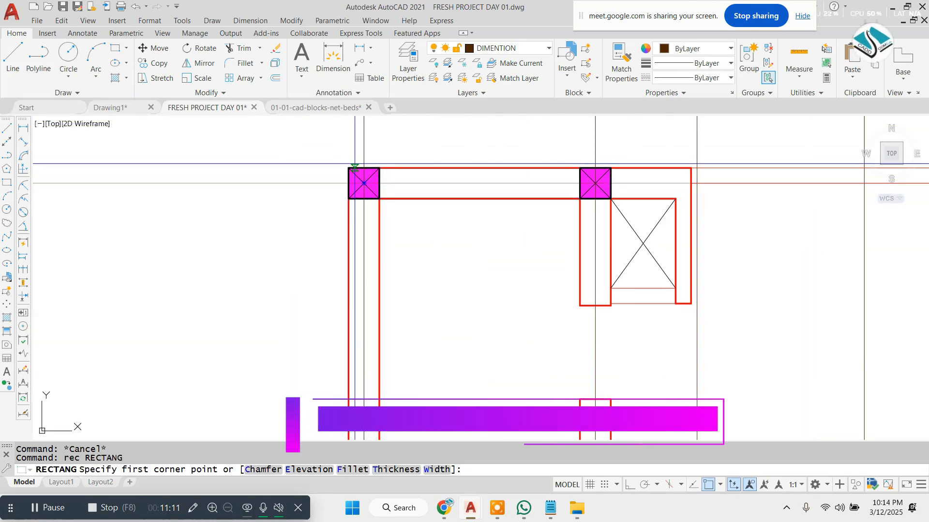
left_click(348, 168)
scroll(358, 162, "down", 7)
scroll(485, 347, "up", 8)
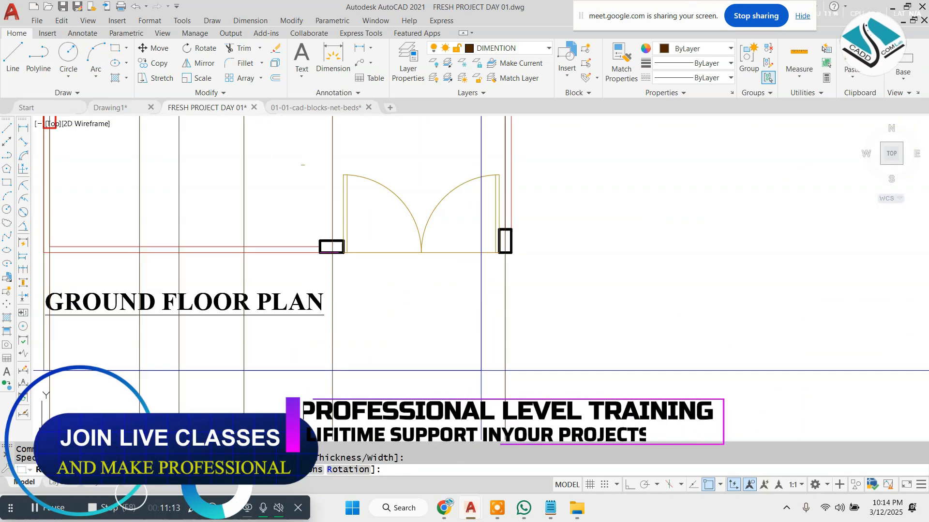
left_click(523, 263)
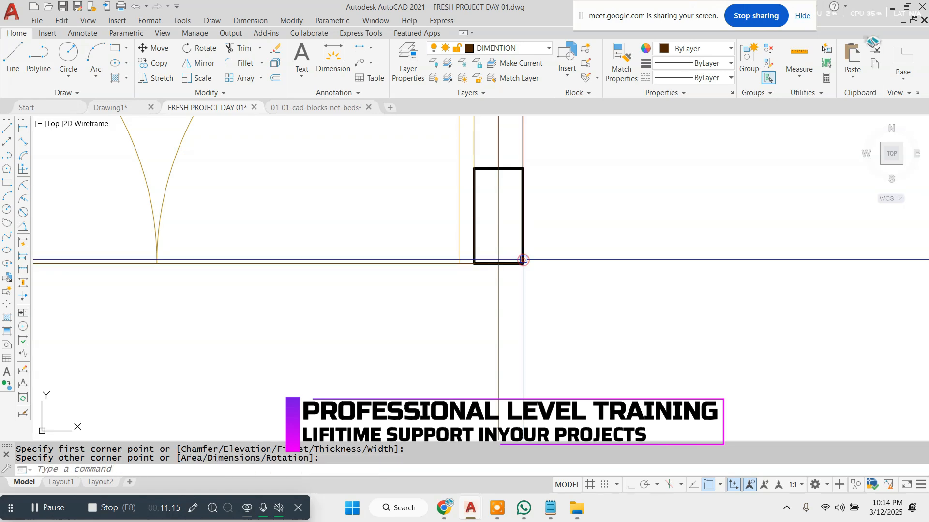
scroll(450, 378, "down", 8)
scroll(450, 379, "down", 5)
key("Escape")
key("Escape")
- Offset the rectangle around the plan outward by 12'
scroll(417, 241, "up", 3)
left_click(439, 237)
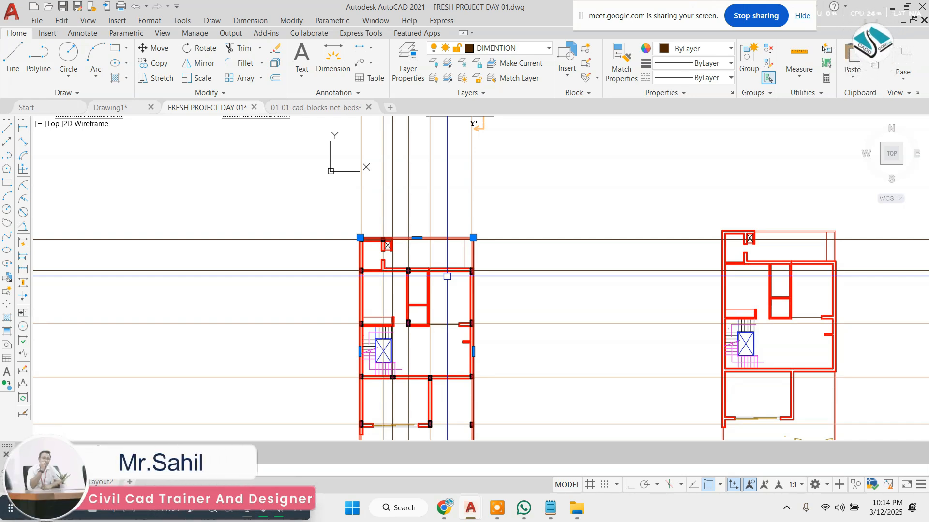
key("Escape")
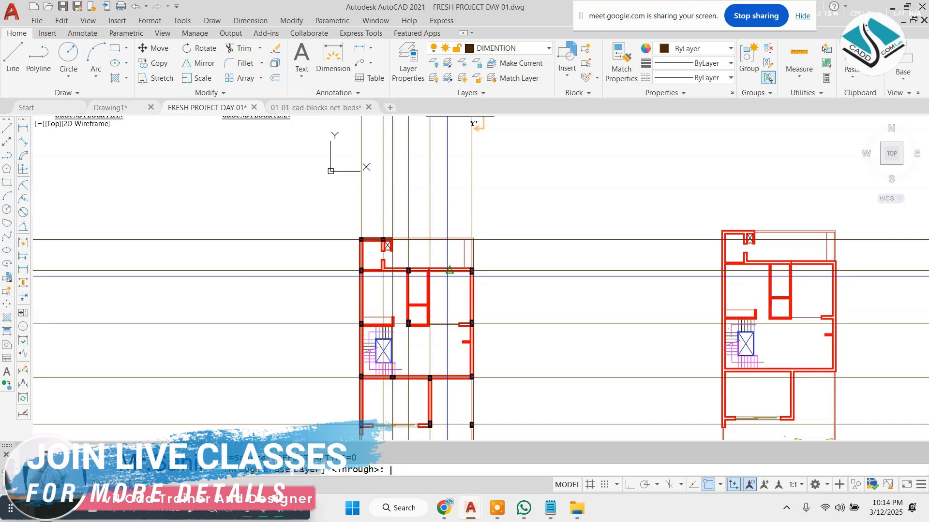
type("12'")
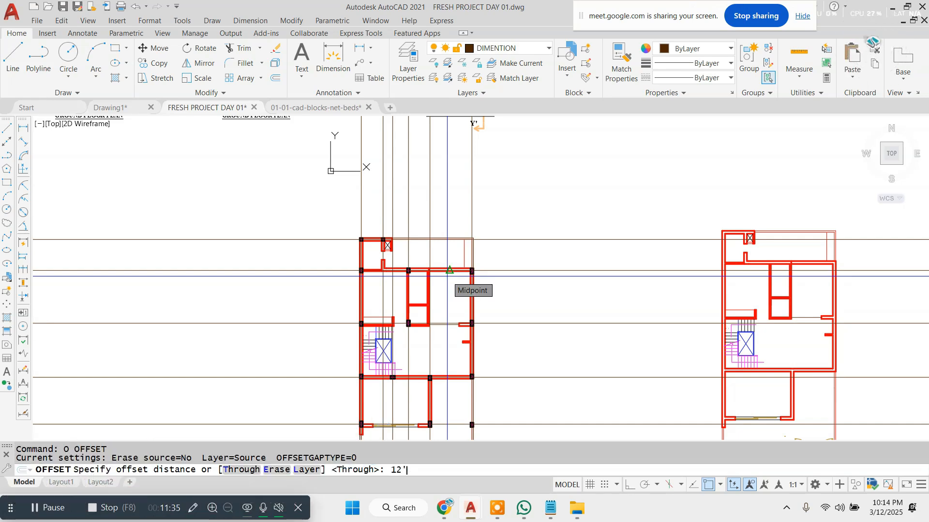
key("Return")
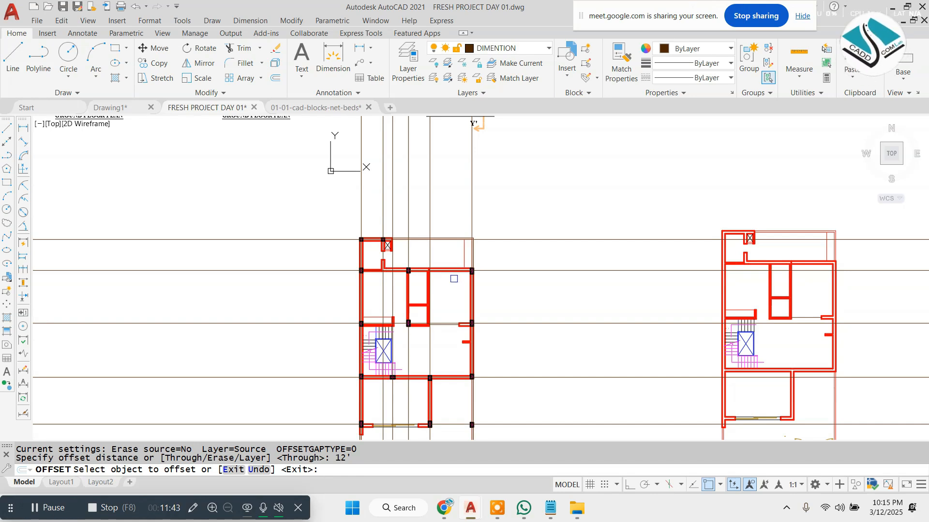
scroll(409, 220, "up", 2)
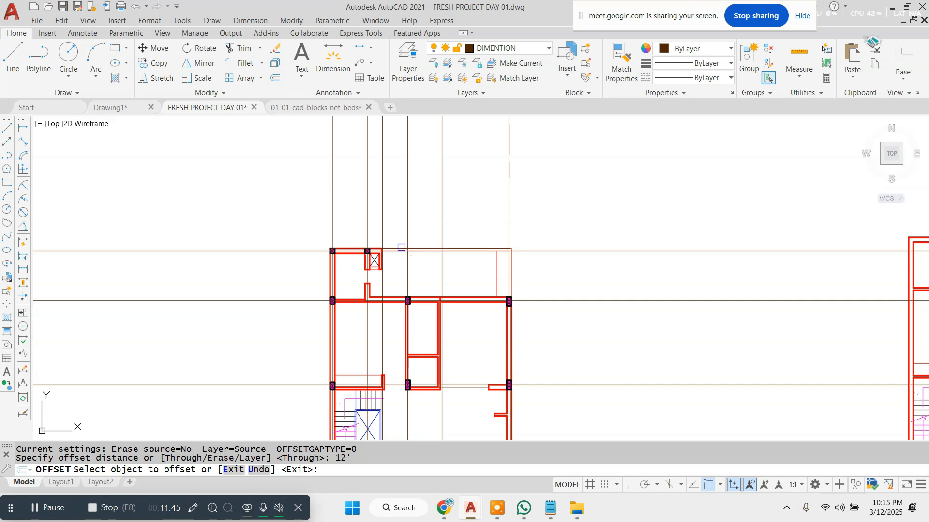
left_click(401, 249)
left_click(429, 154)
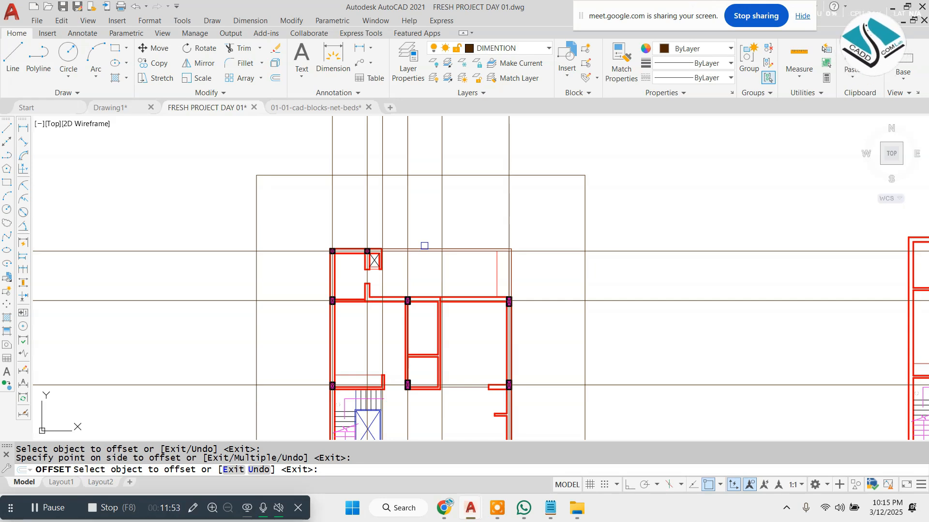
key("Escape")
scroll(418, 242, "down", 2)
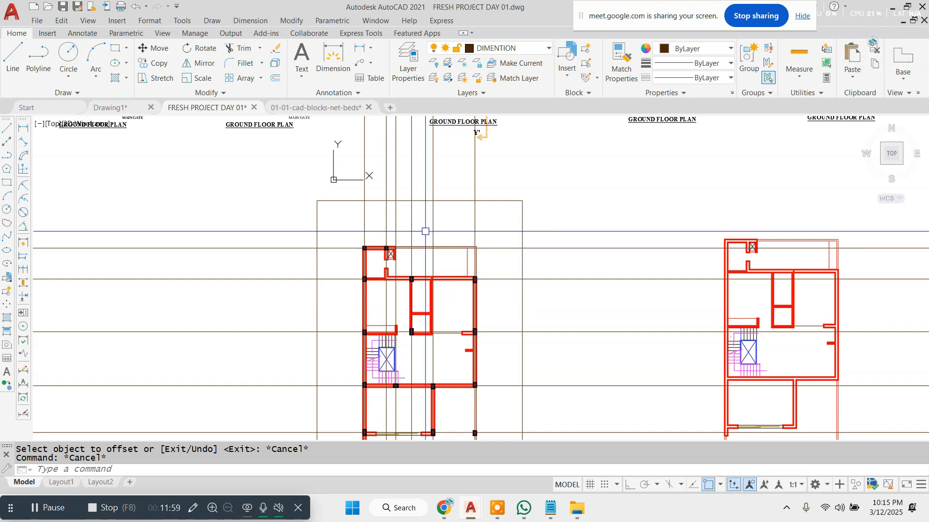
- Trim the vertical construction lines above the upper edge of the offset rectangle
type("tr")
key("space")
scroll(454, 175, "up", 2)
left_click(547, 141)
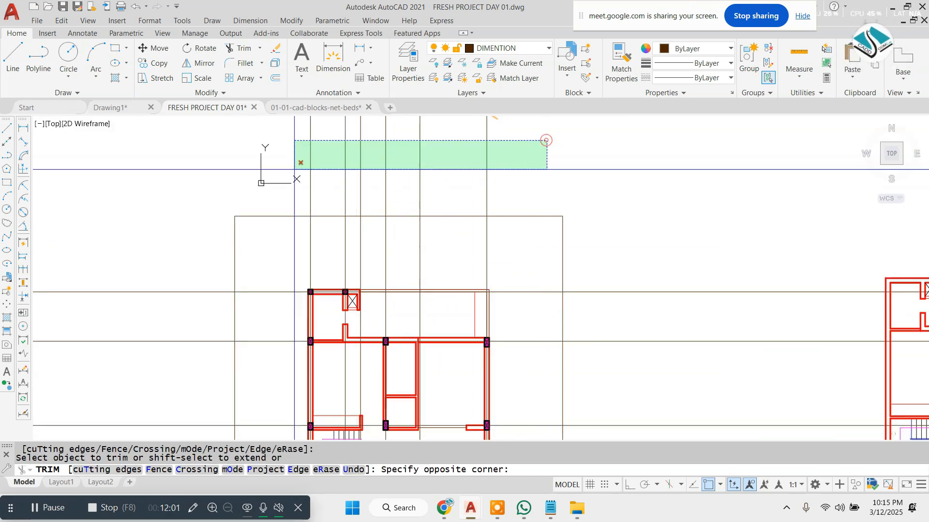
left_click(298, 166)
- Trim the remaining construction line ends that extend beyond the right, lower and left edges of the offset rectangle
scroll(387, 174, "down", 2)
scroll(592, 174, "down", 2)
left_click(334, 180)
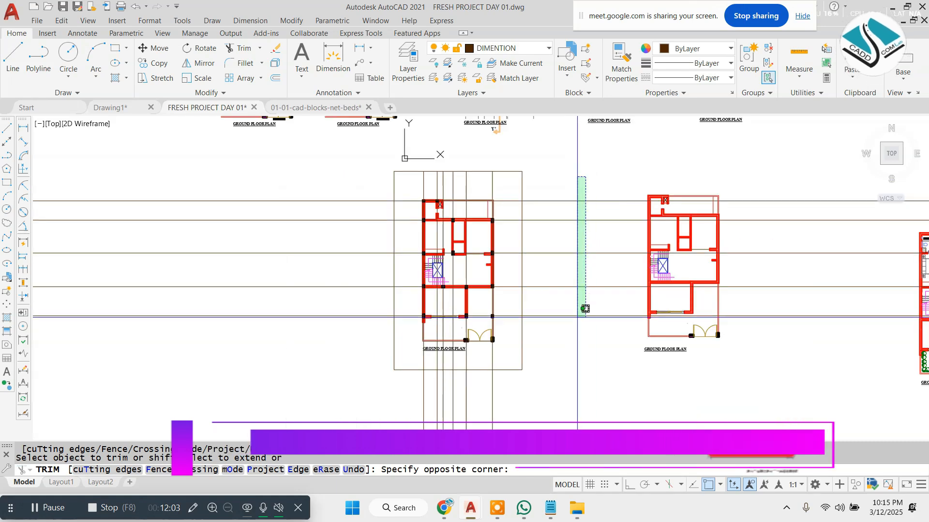
left_click(298, 283)
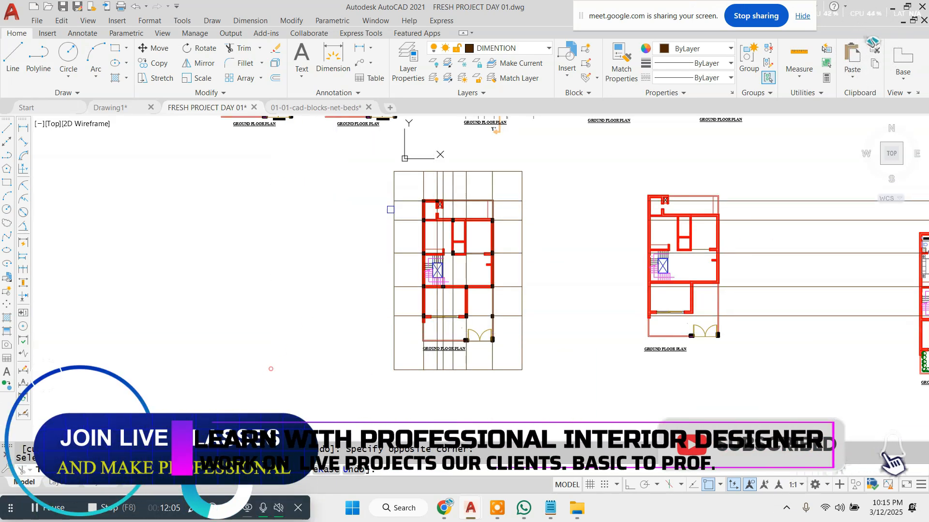
- Erase the offset boundary rectangle around the plan
scroll(391, 173, "up", 3)
left_click(418, 158)
left_click(344, 199)
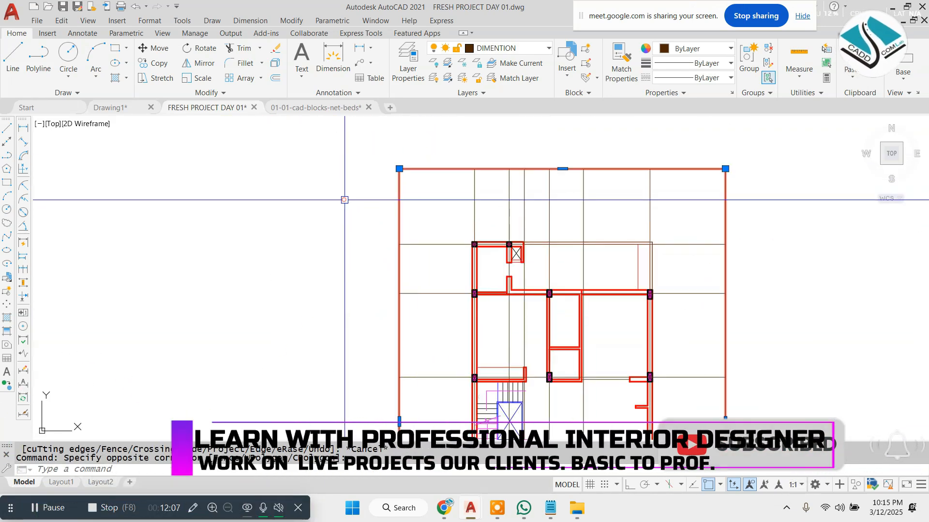
type("e")
key("space")
key("Escape")
scroll(358, 187, "down", 2)
scroll(455, 217, "up", 1)
key("Escape")
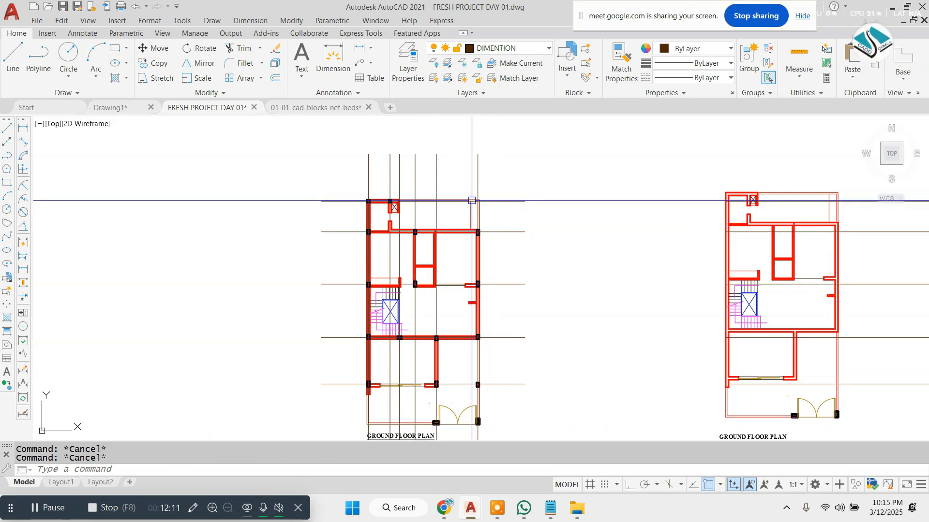
- Assign all the trimmed vertical and horizontal centre lines to the GRID LINES layer
scroll(461, 201, "up", 2)
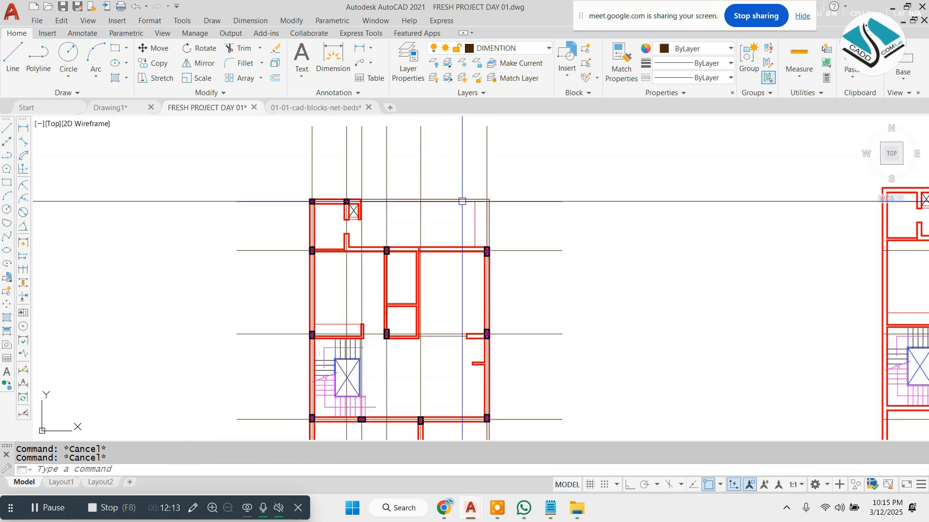
scroll(462, 201, "down", 2)
scroll(545, 149, "up", 2)
left_click(555, 148)
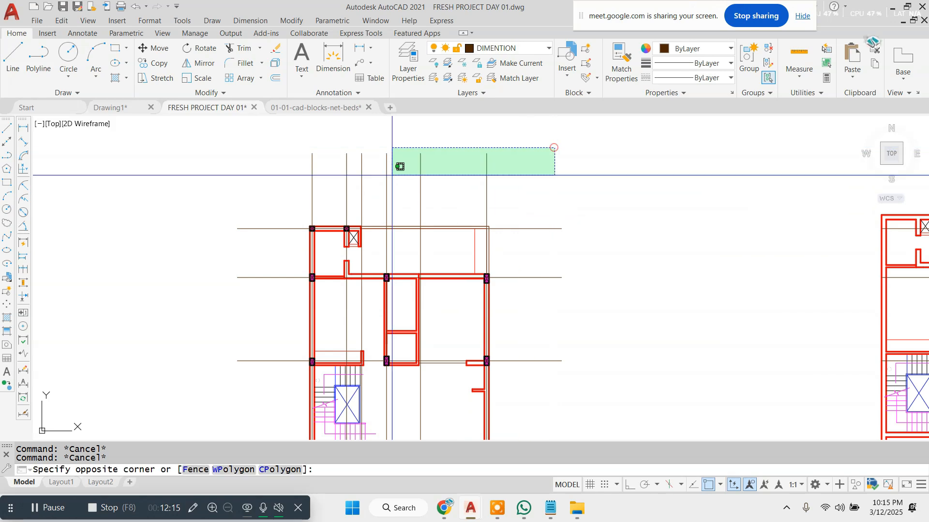
left_click(273, 182)
scroll(381, 135, "down", 1)
scroll(497, 190, "down", 1)
left_click(527, 174)
left_click(487, 340)
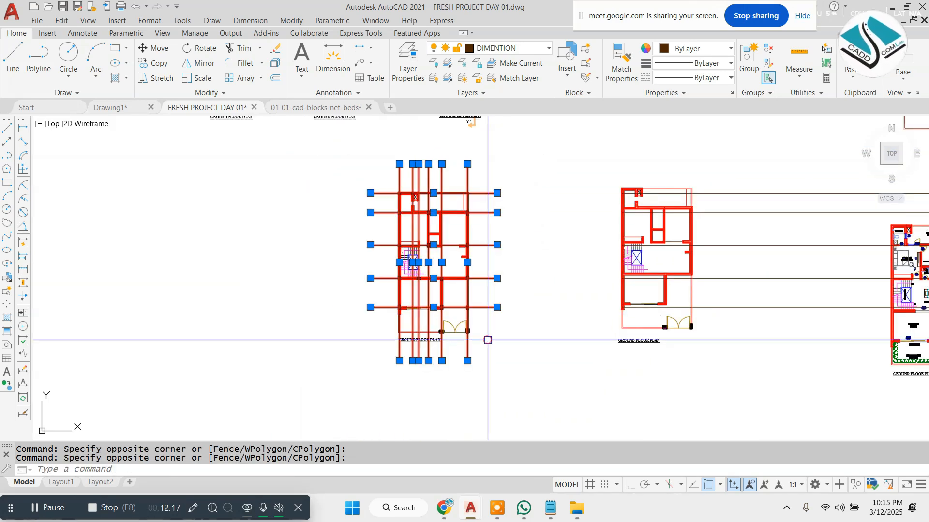
scroll(459, 140, "up", 1)
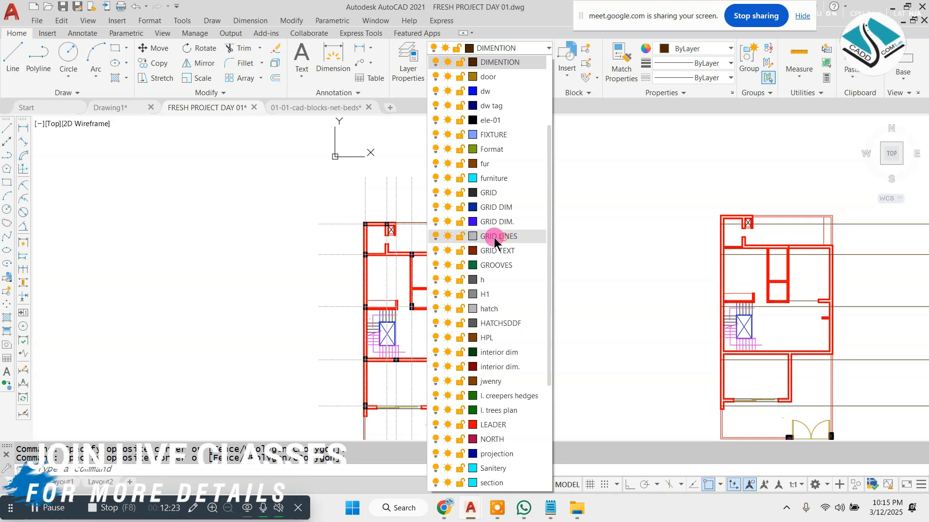
left_click(506, 237)
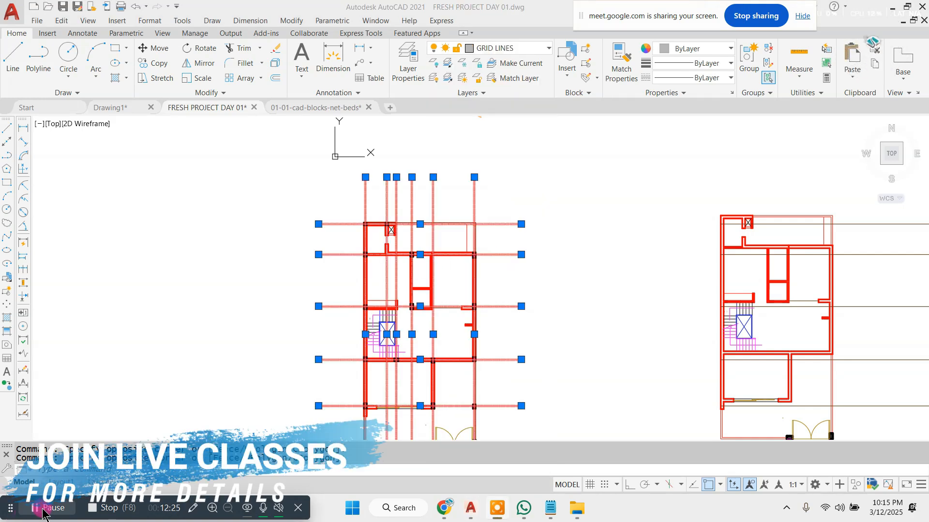
key("Escape")
key("Escape")
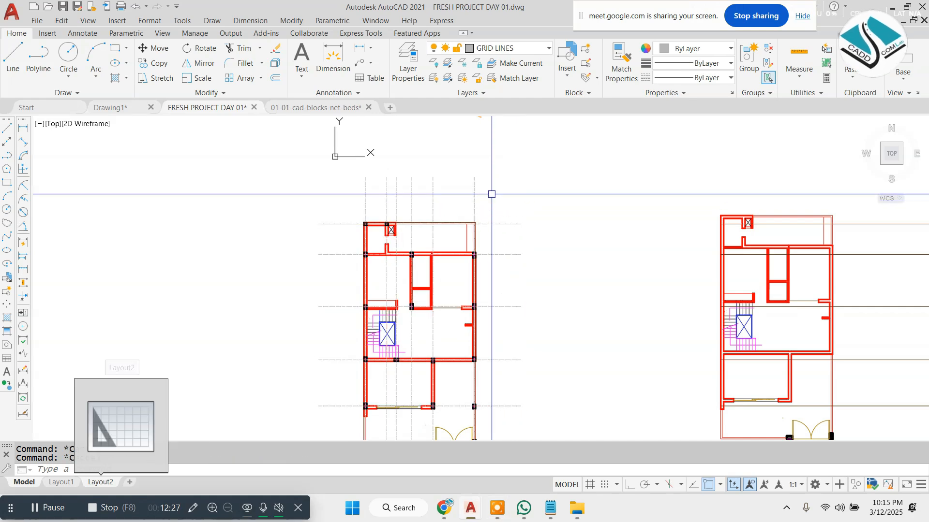
- Change the object colour of all the vertical and horizontal grid lines to dark grey 99,100,102
left_click(511, 161)
left_click(327, 208)
scroll(403, 146, "down", 2)
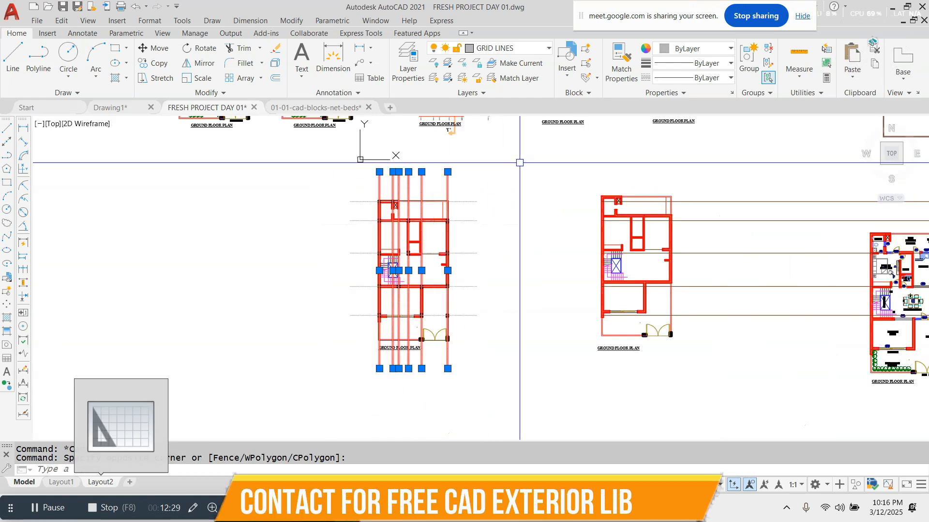
left_click(529, 162)
left_click(472, 355)
scroll(414, 210, "up", 2)
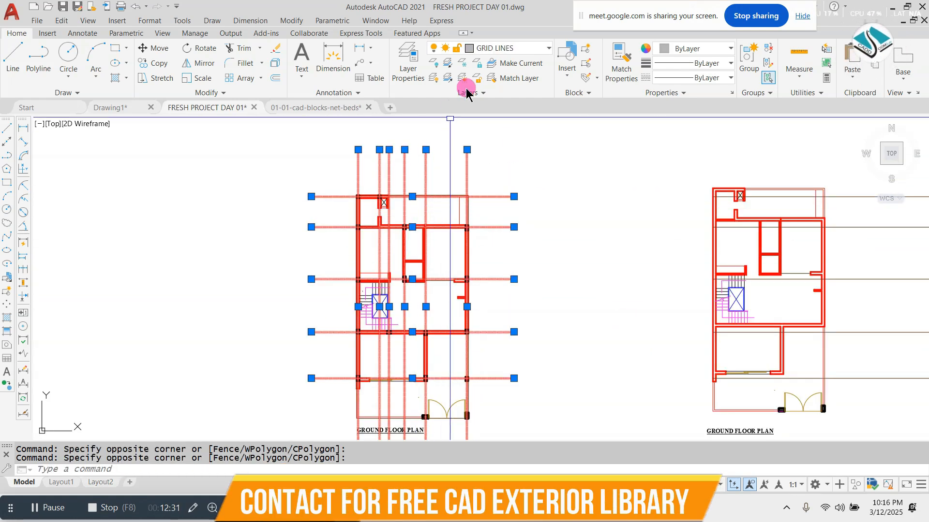
left_click(682, 50)
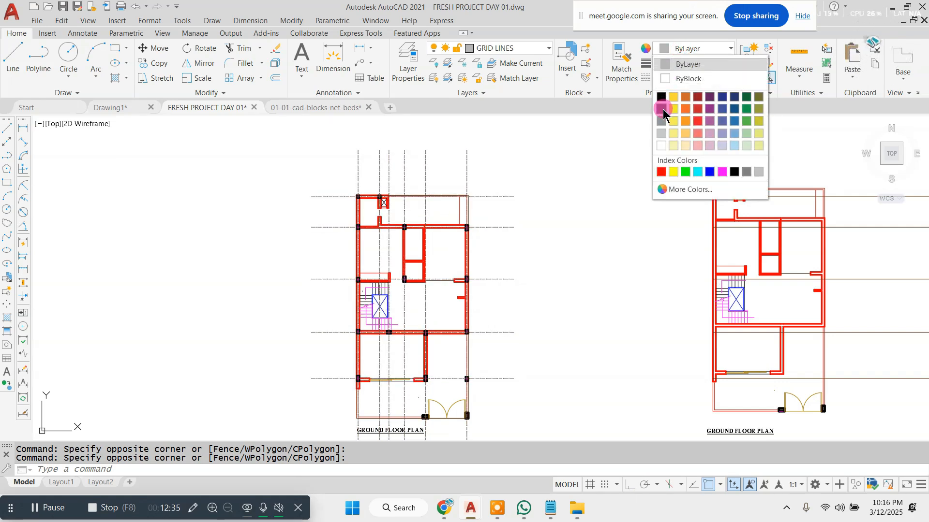
left_click(662, 109)
key("Escape")
key("Escape")
- Inspect the object colour assigned to the vertical grid lines above the plan
scroll(701, 130, "up", 3)
left_click(719, 126)
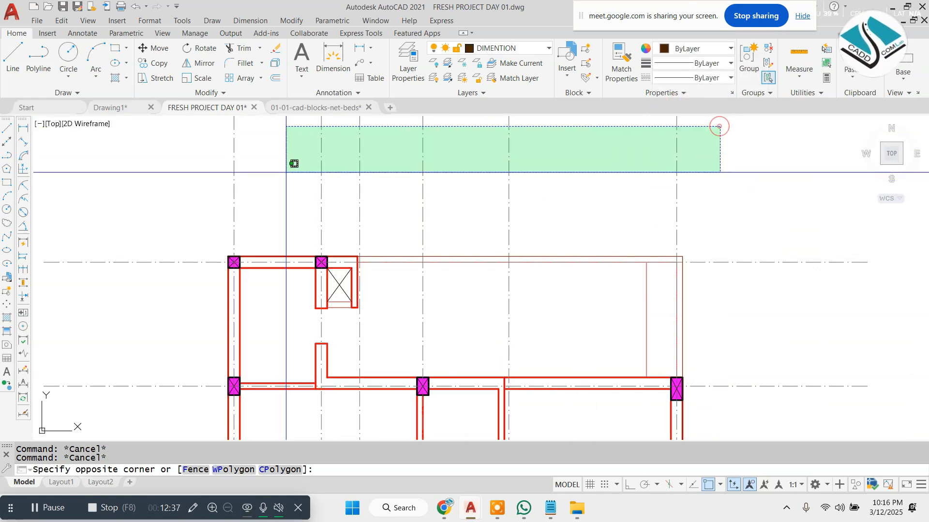
left_click(191, 179)
scroll(413, 222, "down", 5)
key("Escape")
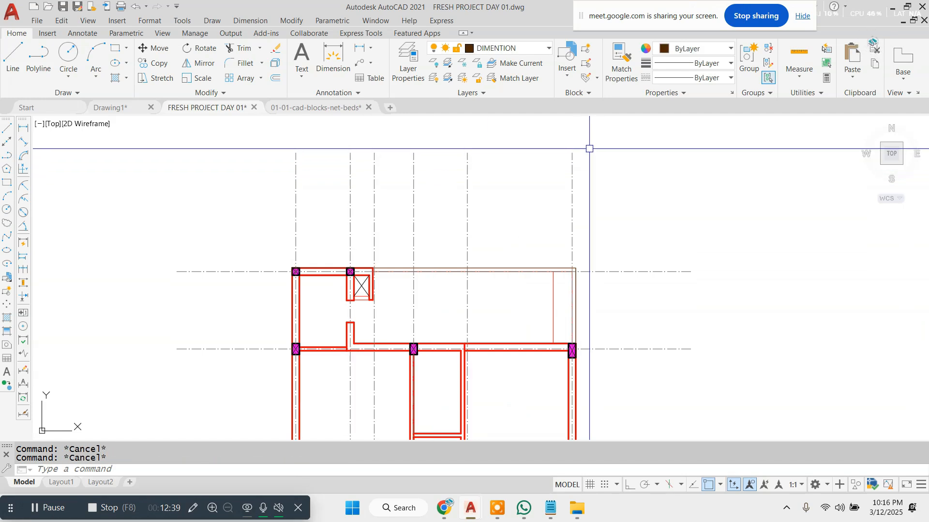
left_click(602, 122)
left_click(219, 223)
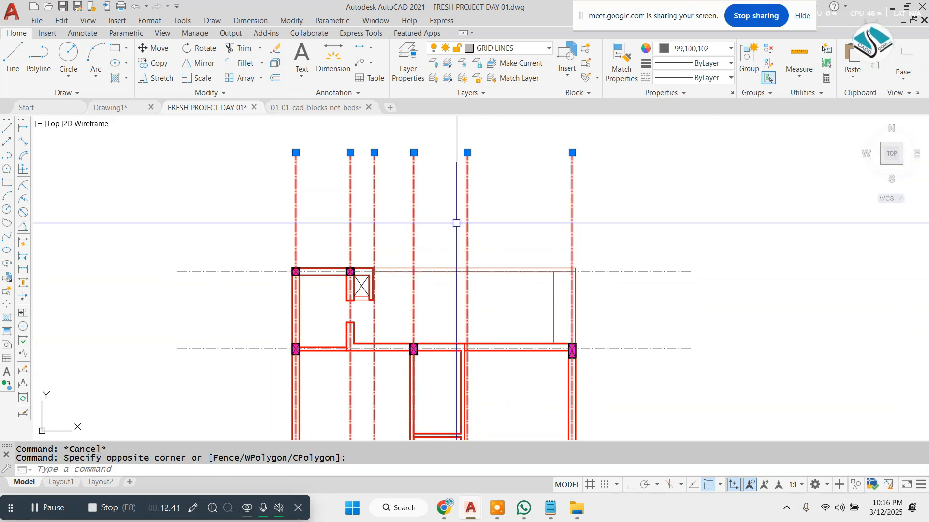
left_click(696, 49)
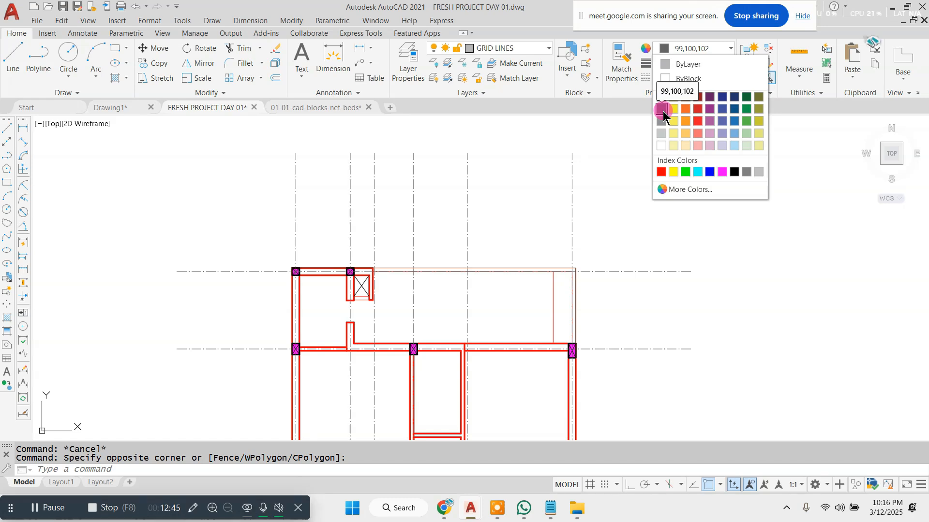
left_click(623, 174)
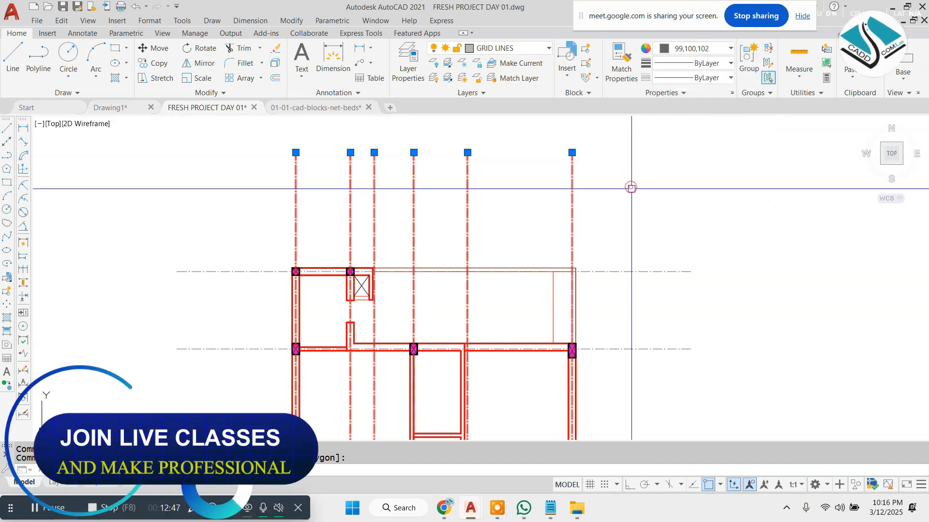
key("Escape")
key("Escape")
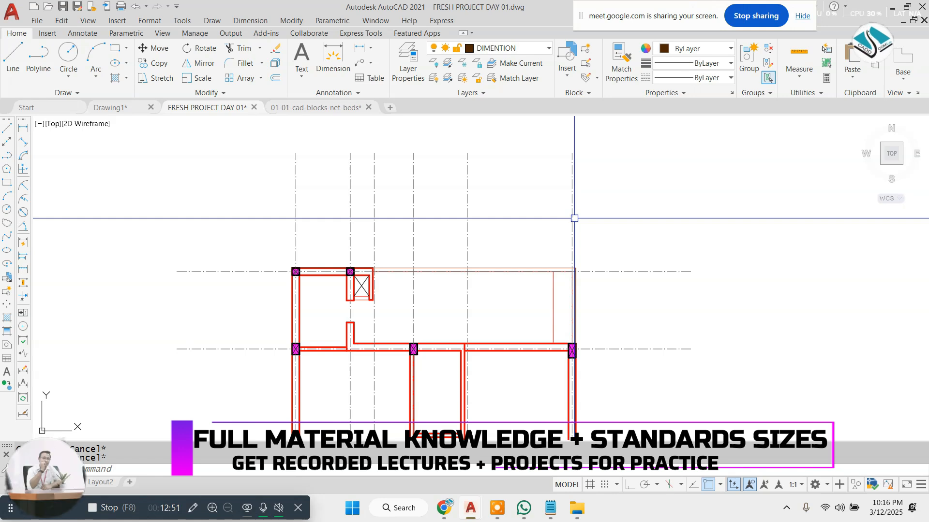
- Draw a trial circle above the upper ends of the first two vertical grid lines and erase it
scroll(435, 307, "down", 3)
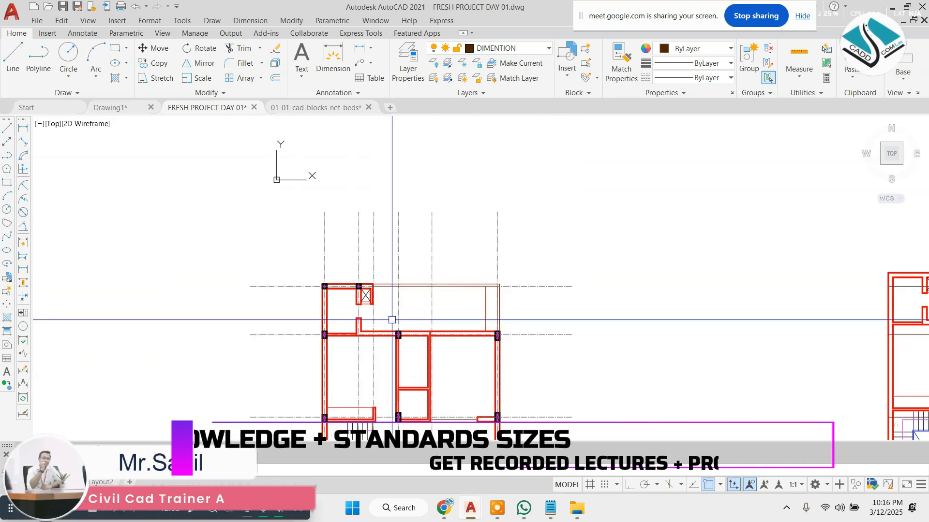
scroll(321, 180, "up", 4)
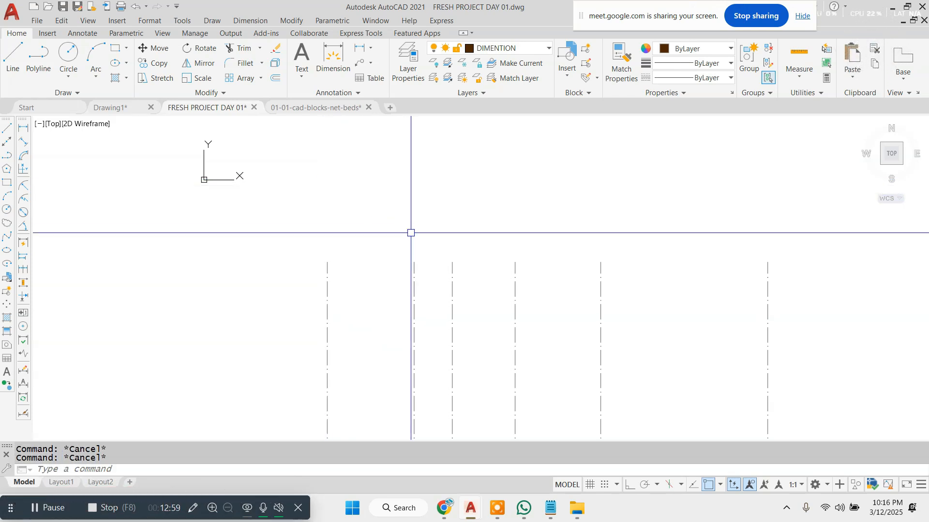
scroll(410, 233, "down", 3)
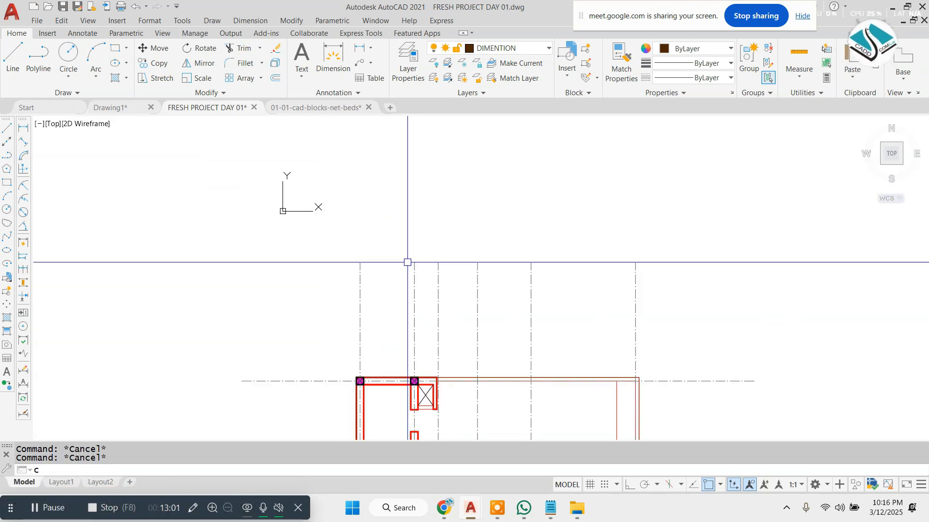
type("c")
key("Return")
scroll(406, 261, "up", 3)
left_click(359, 224)
scroll(360, 223, "up", 4)
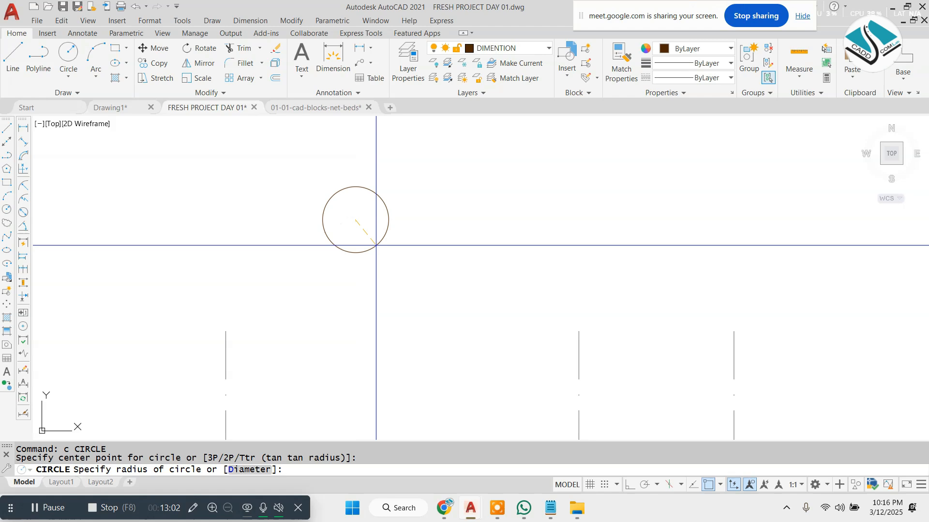
left_click(375, 248)
key("Escape")
left_click(420, 170)
left_click(346, 197)
type("e")
key("Return")
scroll(356, 205, "down", 8)
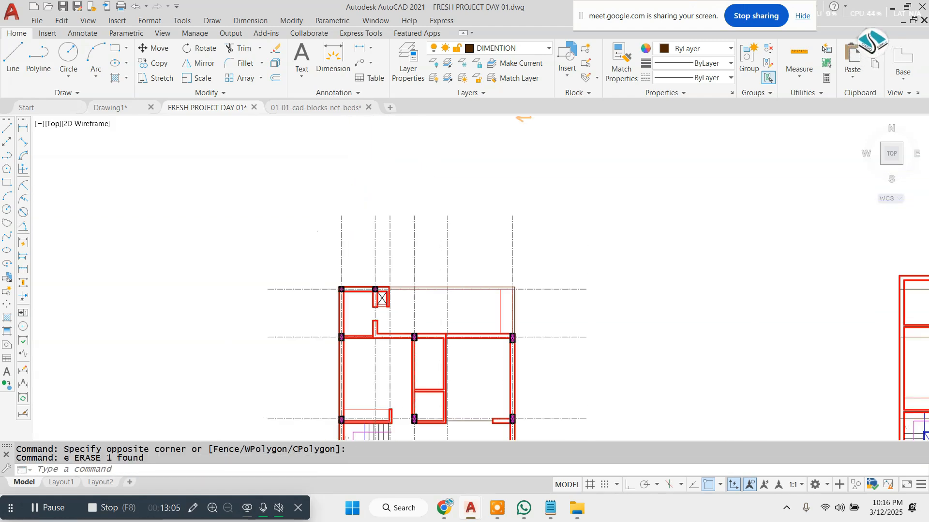
key("Escape")
- Copy the numbered grid bubbles 01 to 07 from the existing centre line plan to above the new plan's grid lines
scroll(509, 210, "up", 2)
scroll(396, 276, "down", 4)
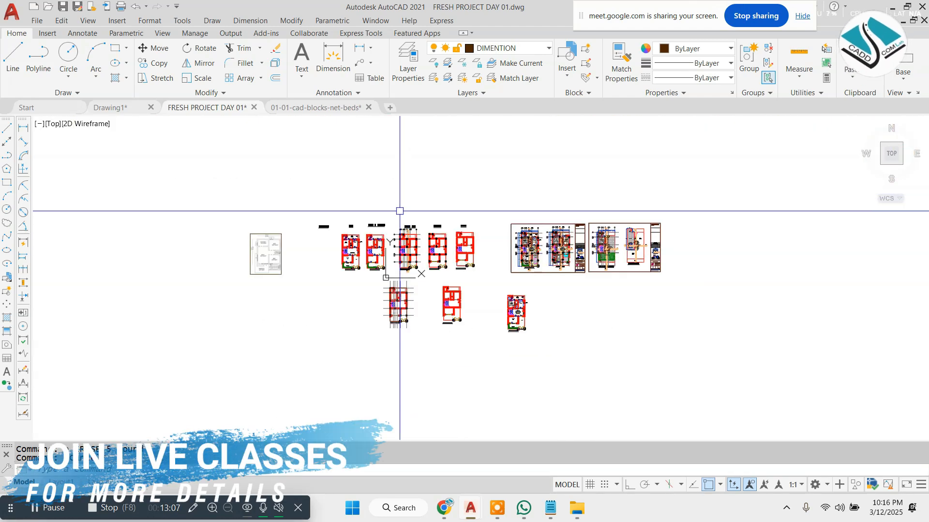
scroll(440, 266, "up", 8)
scroll(379, 262, "up", 4)
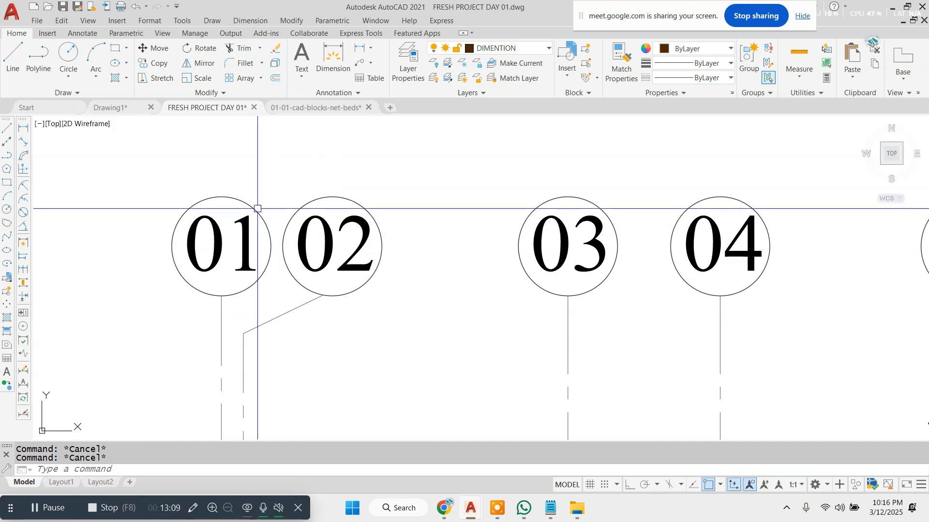
left_click(304, 167)
key("Escape")
left_click(305, 175)
scroll(286, 207, "down", 4)
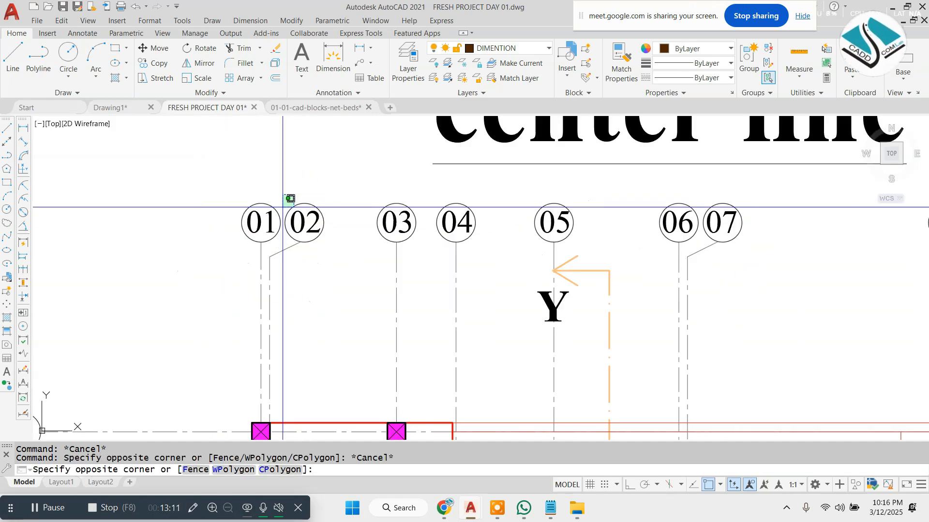
key("Escape")
left_click(217, 186)
left_click(804, 247)
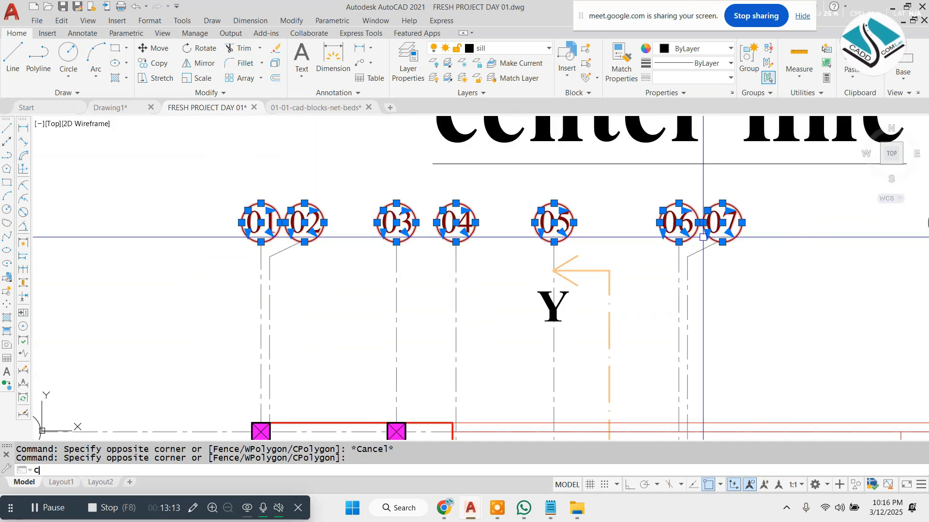
key("Return")
left_click(554, 223)
scroll(460, 227, "down", 6)
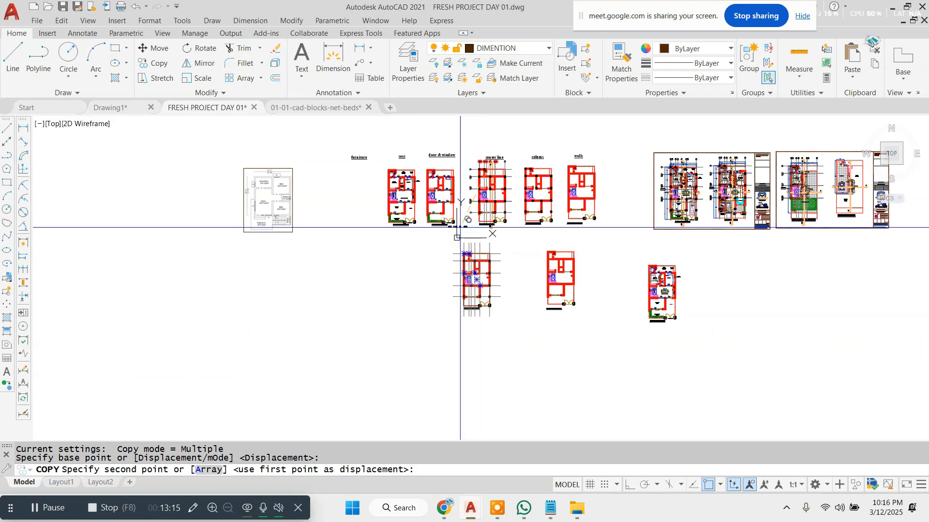
scroll(450, 218, "up", 4)
- Draw a circle slightly smaller than the grid bubbles in the empty space below copied bubble 01
type("c")
scroll(232, 313, "up", 4)
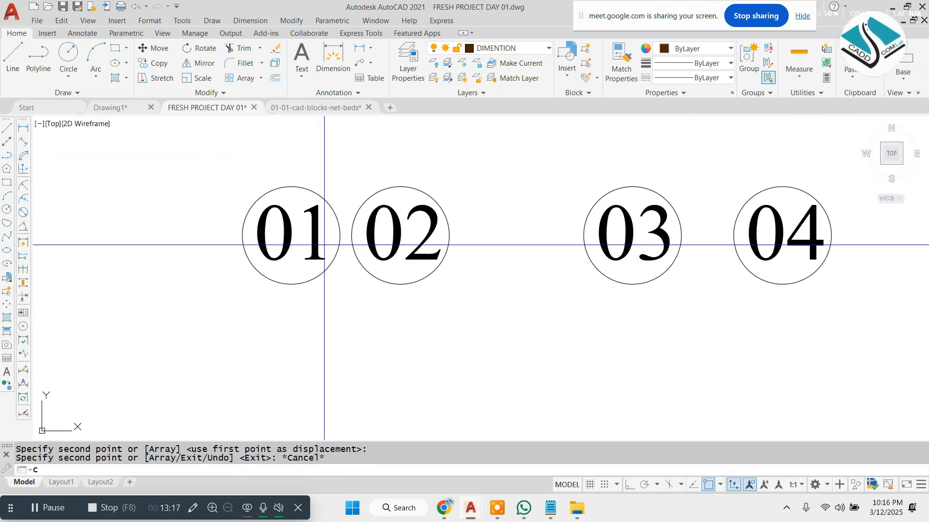
key("Return")
left_click(338, 373)
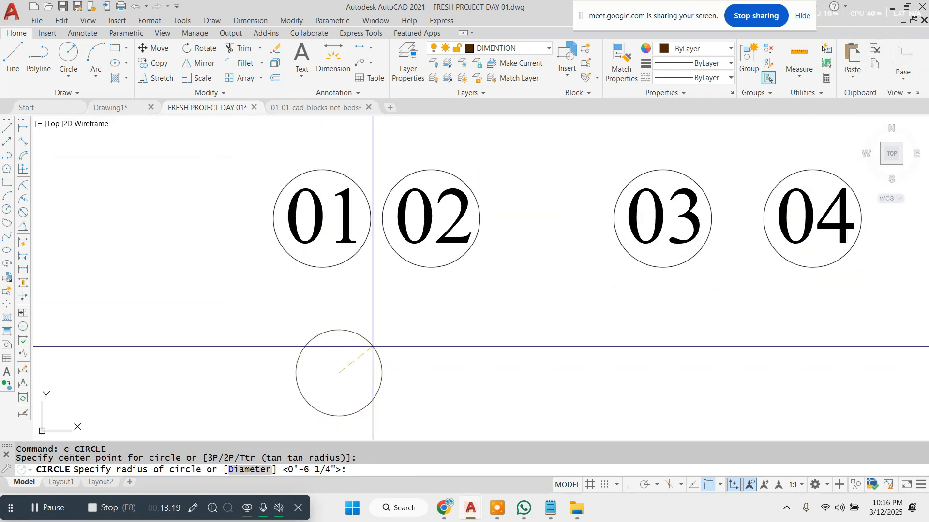
left_click(372, 346)
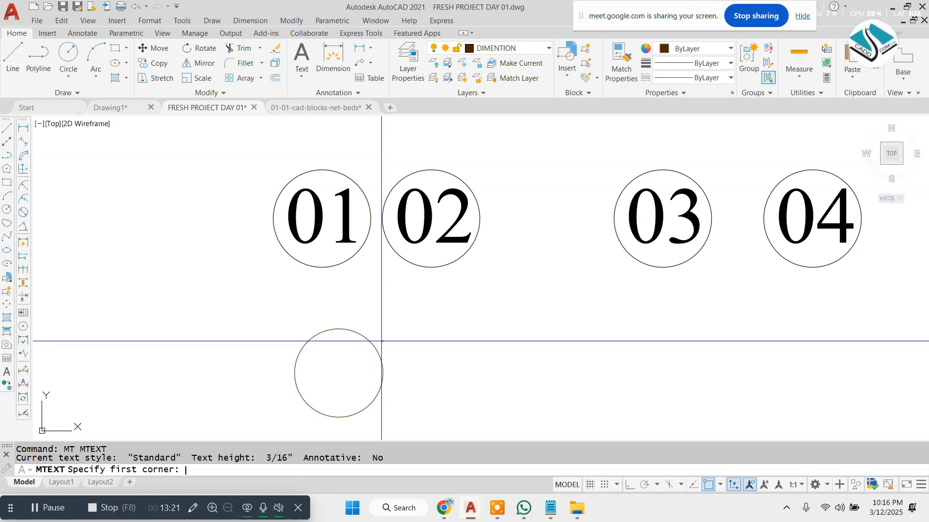
- Add the multiline text 1 inside the trial circle below bubble 01
scroll(338, 387, "up", 2)
left_click(297, 343)
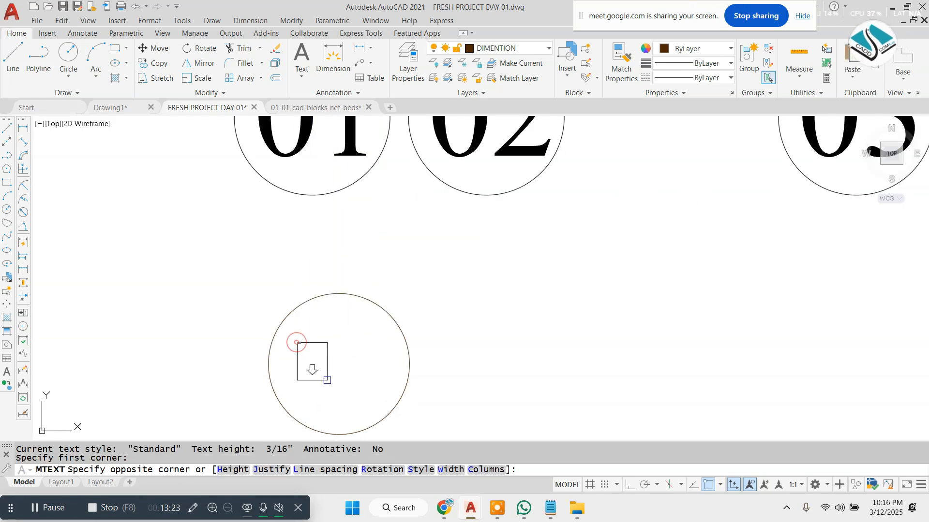
left_click(432, 365)
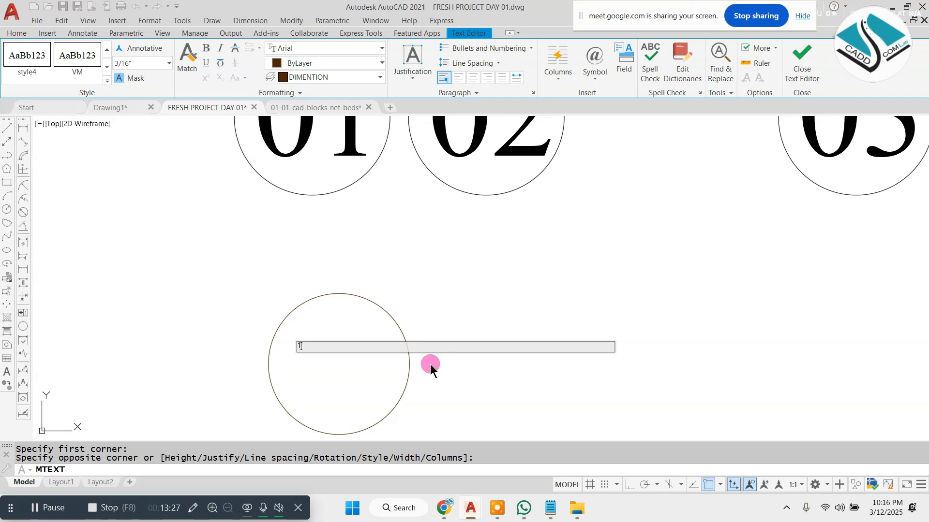
scroll(311, 346, "up", 7)
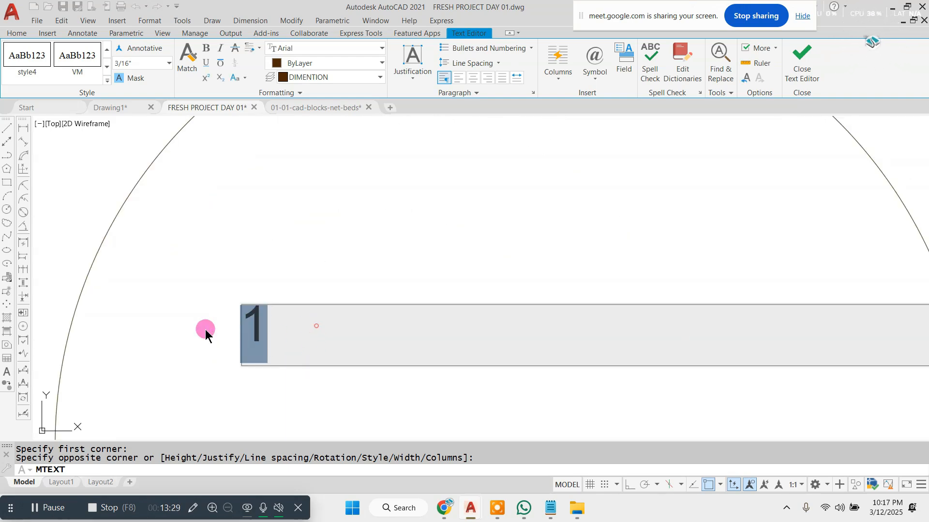
- Set the numeral's font to Times New Roman and its height to 6", and finish editing the text
left_click(348, 48)
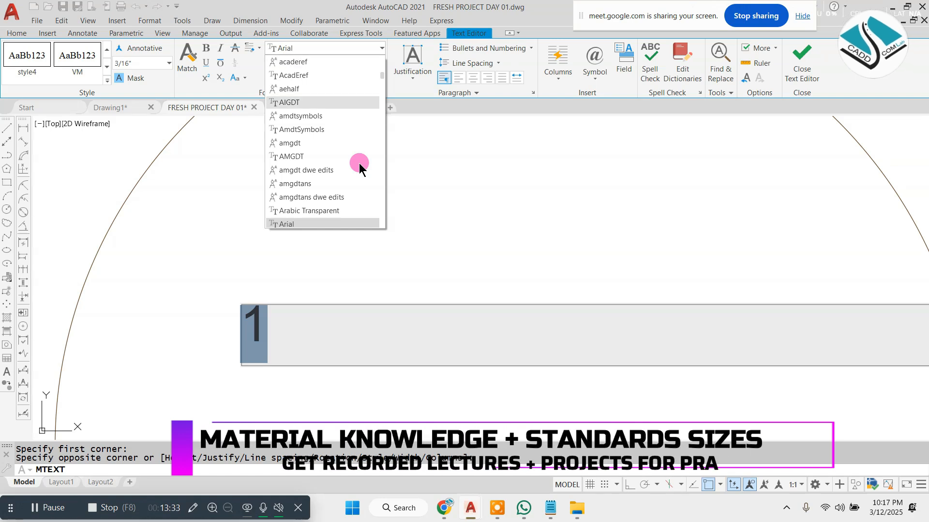
scroll(353, 172, "down", 2)
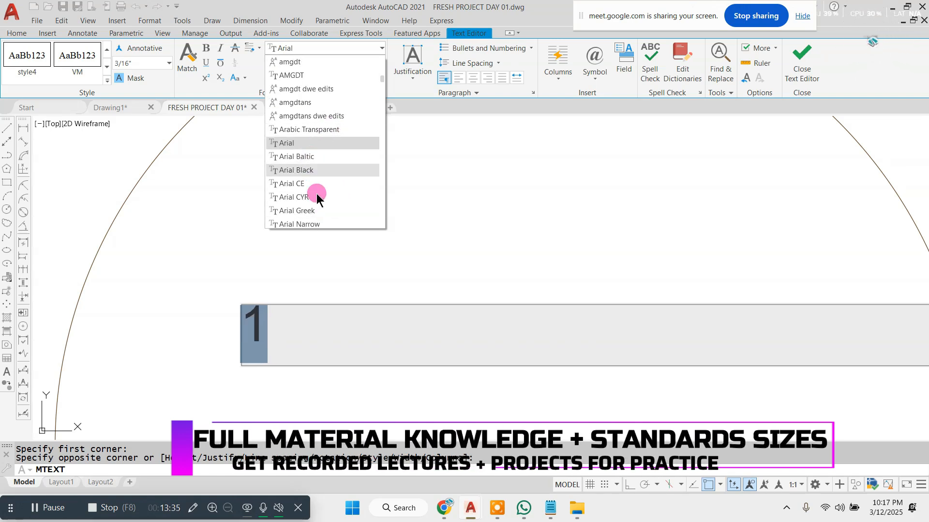
scroll(338, 216, "down", 20)
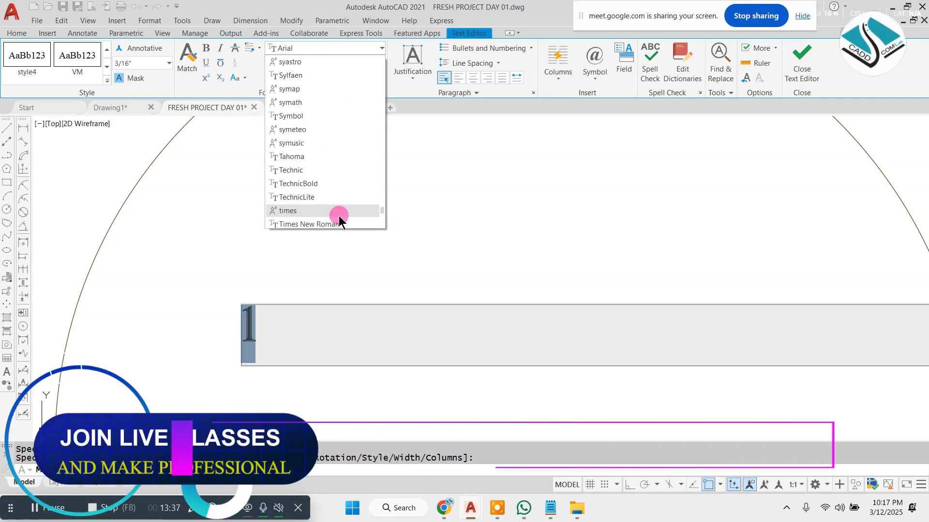
scroll(332, 193, "down", 3)
left_click(343, 131)
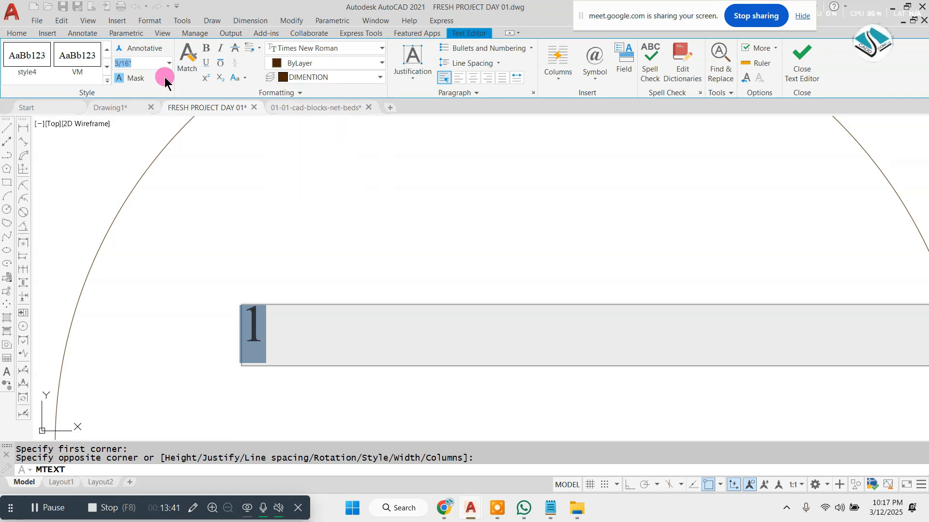
key("Return")
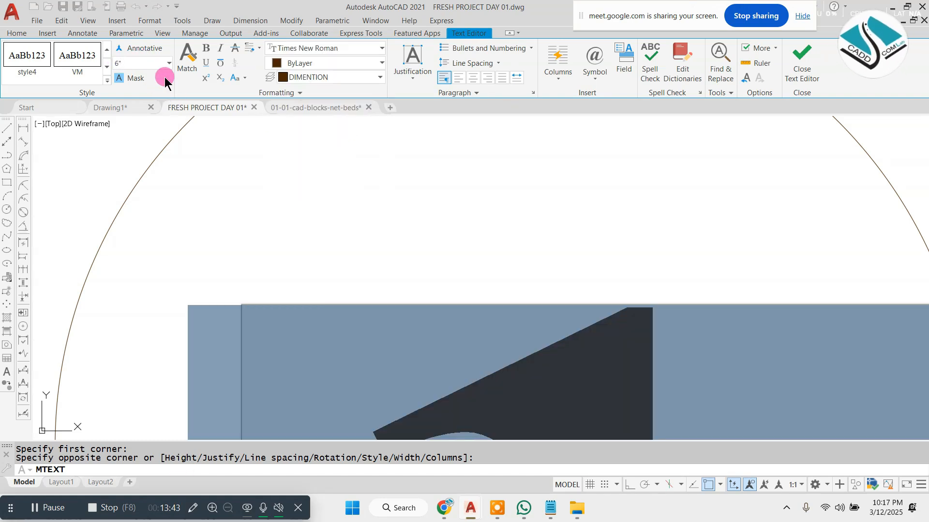
left_click(817, 58)
- Scale up the numeral 1 until it takes up well over half of the trial circle's height
left_click(415, 301)
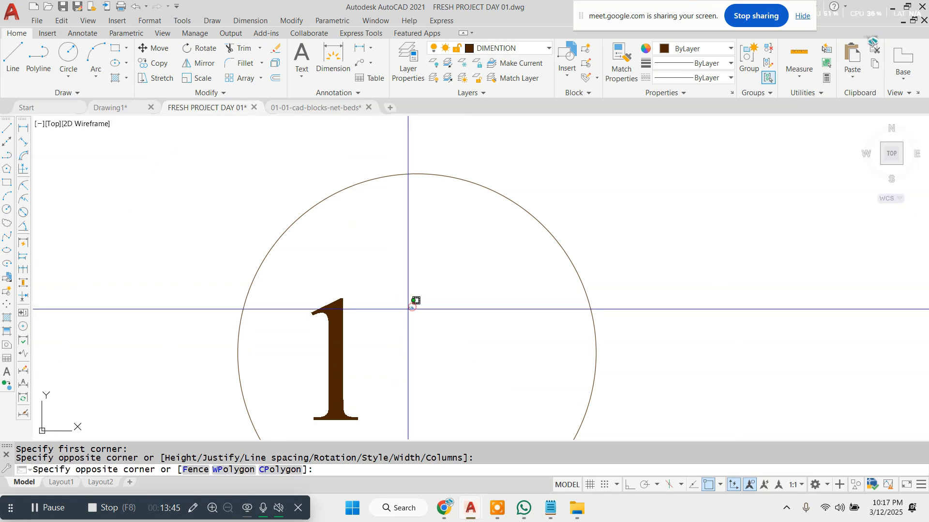
left_click(311, 358)
type("sc")
key("Return")
left_click(332, 361)
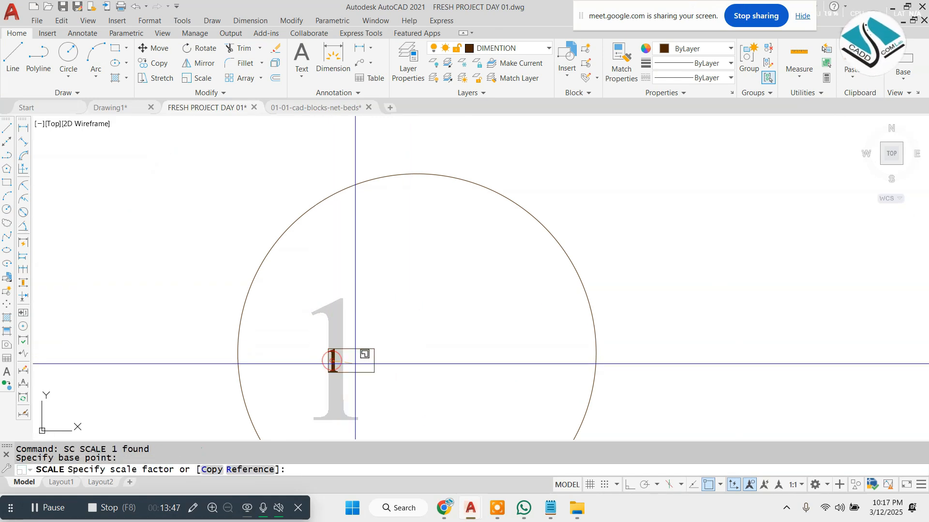
left_click(549, 340)
- Move the numeral 1 to the centre of the trial circle
left_click(489, 292)
left_click(321, 352)
scroll(321, 352, "down", 2)
middle_click_drag(322, 351, 290, 299)
type("m")
left_click(354, 292)
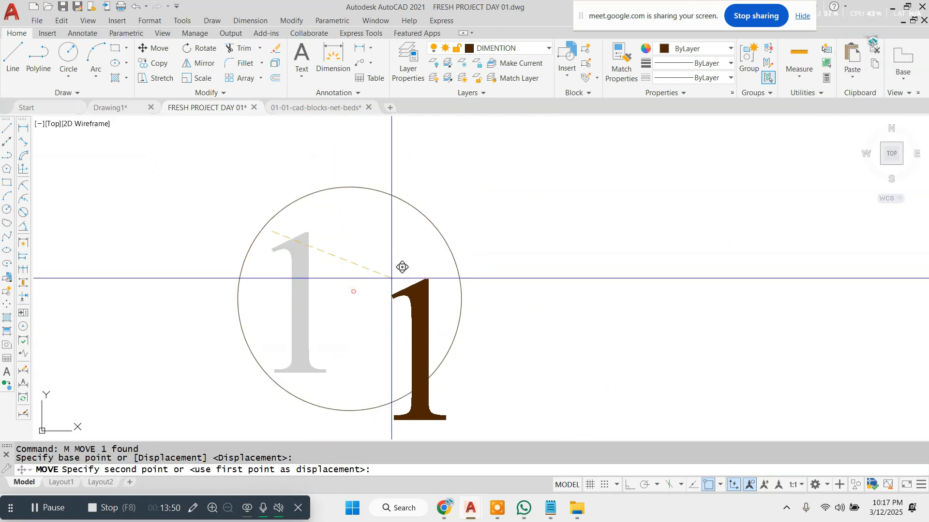
left_click(325, 229)
scroll(361, 253, "up", 2)
left_click(469, 238)
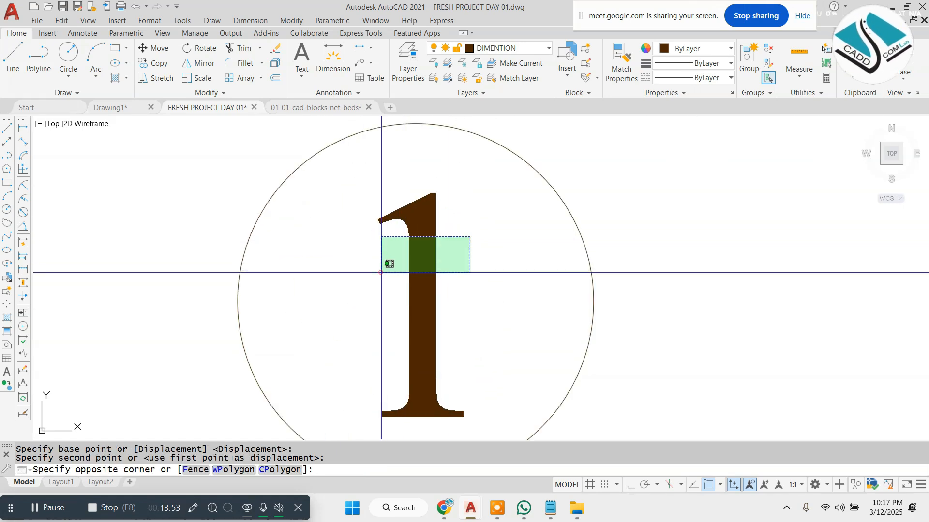
left_click(383, 269)
type("m")
left_click(697, 236)
left_click(693, 232)
scroll(438, 225, "down", 3)
key("Escape")
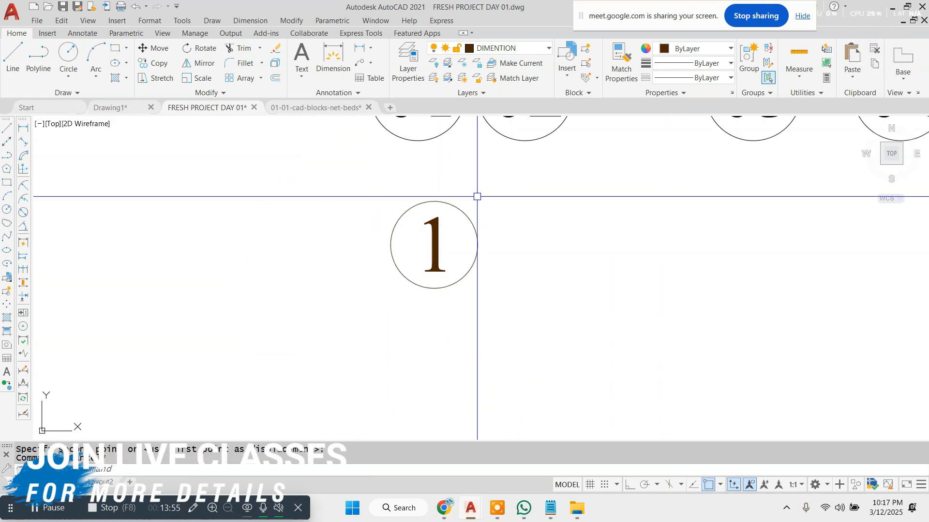
- Check the layer of bubble 01 and assign the trial circle and its numeral to the sill layer
left_click(411, 125)
left_click(307, 191)
scroll(349, 259, "down", 1)
scroll(416, 222, "up", 2)
key("Escape")
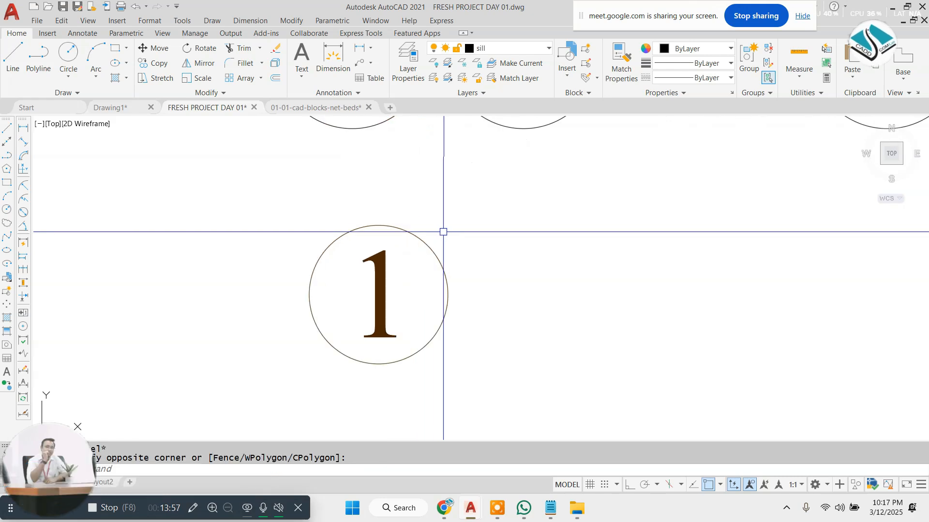
left_click(480, 216)
left_click(253, 396)
left_click(533, 64)
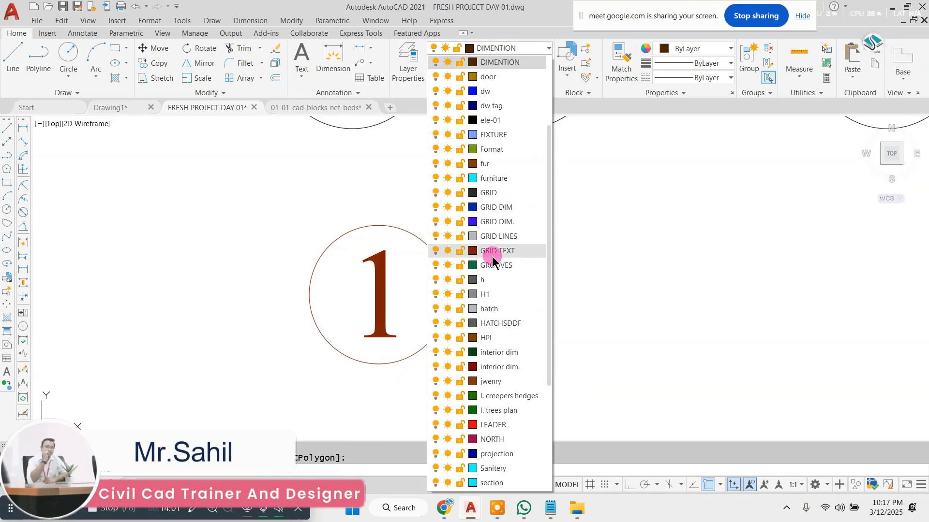
scroll(492, 256, "down", 3)
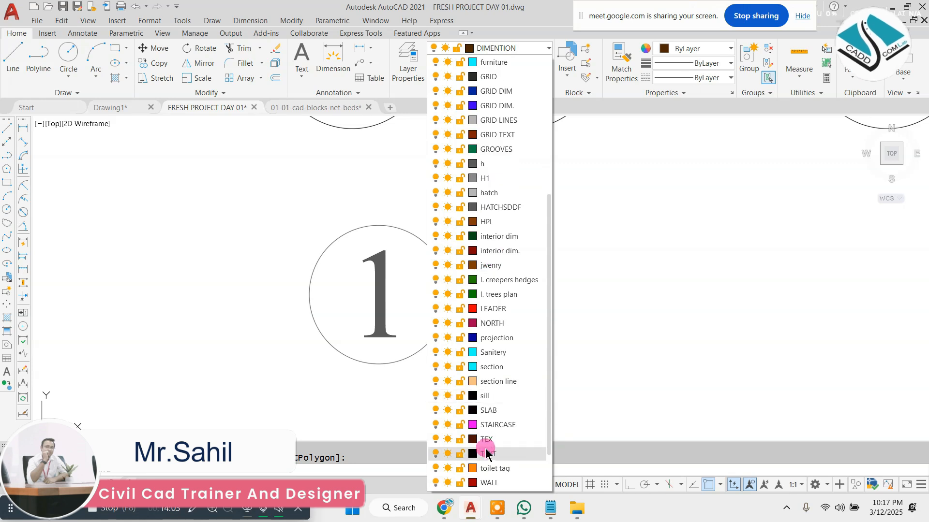
left_click(516, 395)
key("Escape")
key("Escape")
scroll(382, 259, "down", 6)
scroll(402, 269, "up", 2)
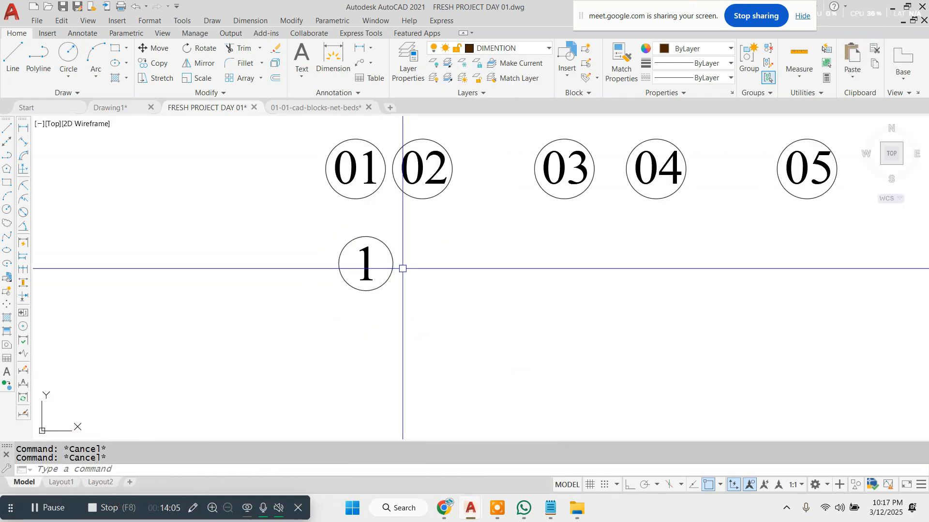
- Erase the trial circle and its numeral 1 below the copied bubbles
left_click(456, 234)
left_click(305, 301)
key("Delete")
type("E")
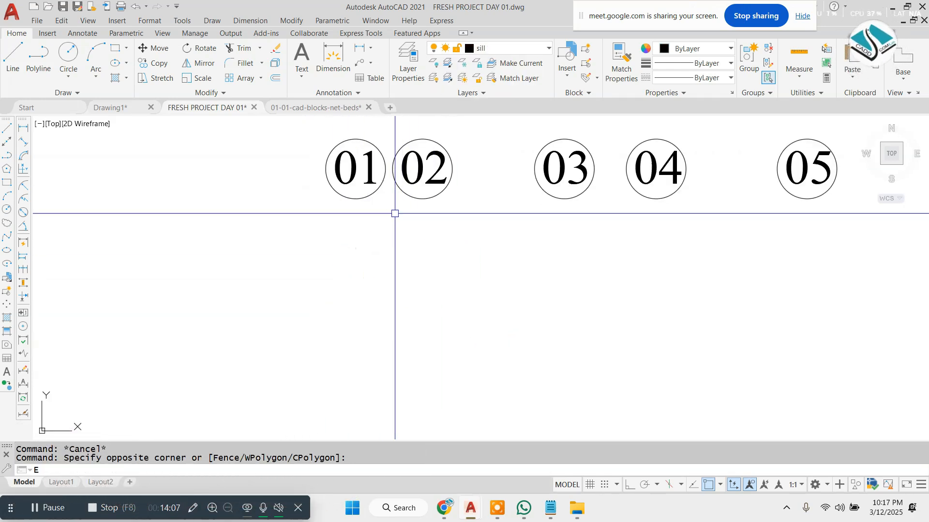
key("Return")
key("Escape")
- Move the row of numbered bubbles 01 to 07 to just above the vertical grid lines of the new plan
scroll(341, 250, "down", 2)
scroll(423, 228, "down", 2)
left_click(711, 160)
left_click(303, 276)
type("M")
key("Return")
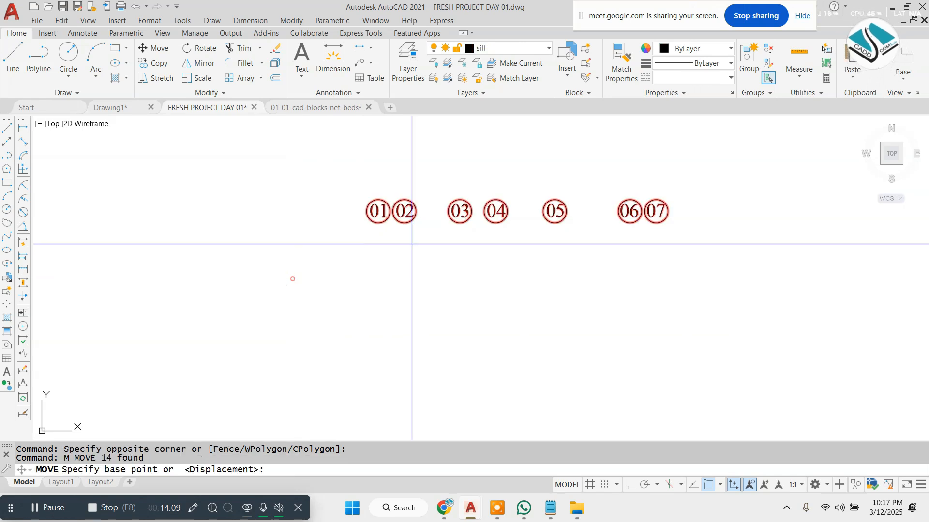
left_click(378, 222)
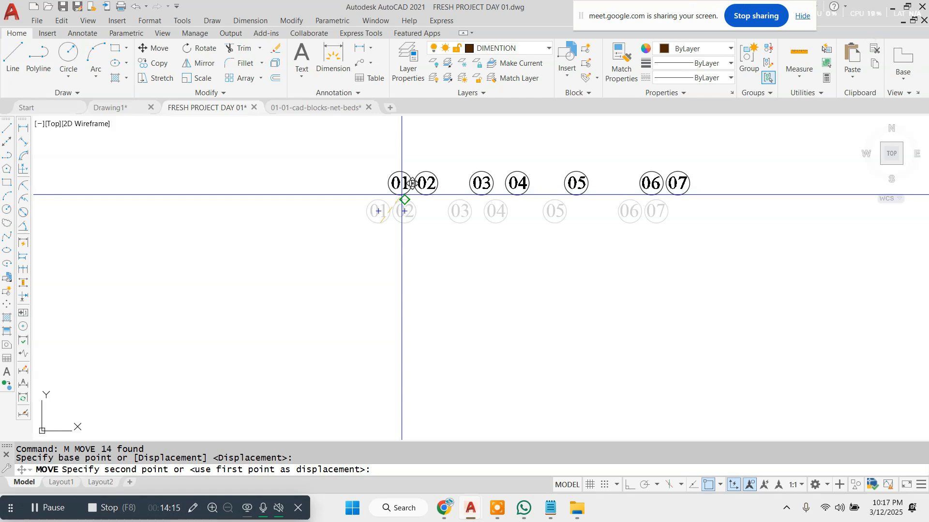
scroll(410, 146, "down", 10)
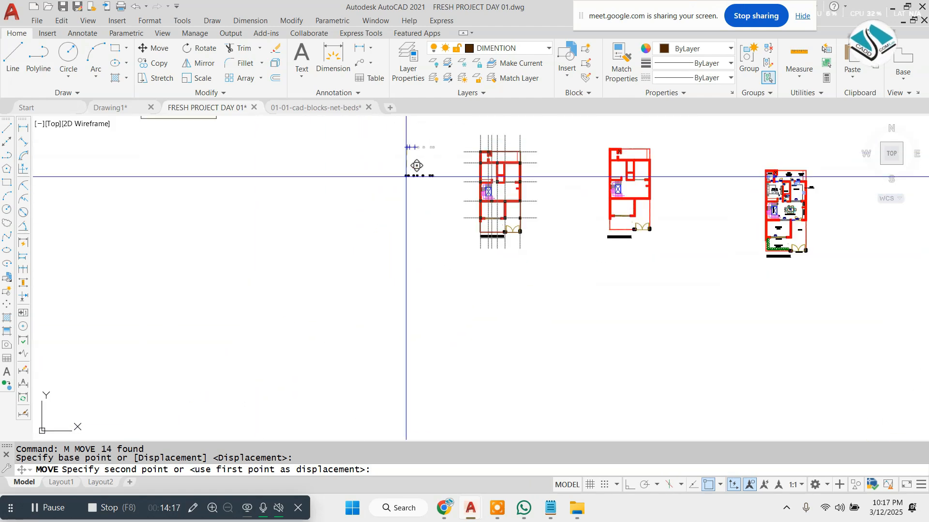
scroll(484, 149, "up", 8)
scroll(465, 145, "down", 2)
scroll(391, 216, "up", 8)
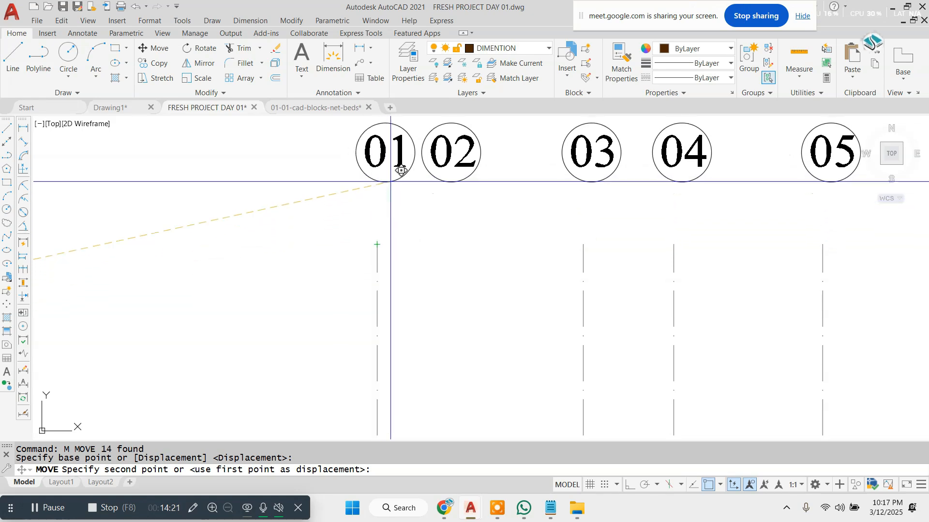
left_click(383, 166)
key("Escape")
- Move bubble 01 so its lowest point sits on the upper end of the first vertical grid line
scroll(383, 166, "up", 4)
middle_click_drag(384, 166, 401, 241)
left_click(398, 268)
left_click(318, 177)
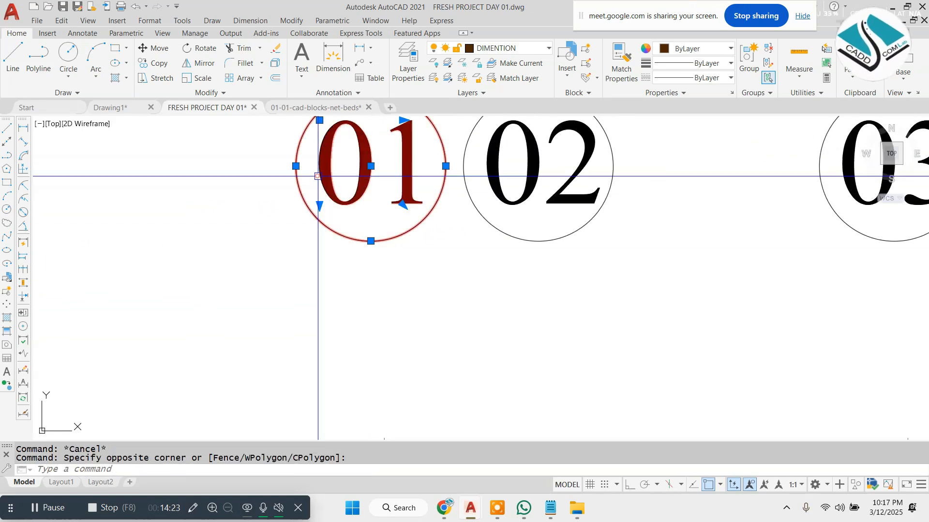
scroll(318, 176, "down", 4)
type("m")
key("Return")
left_click(342, 195)
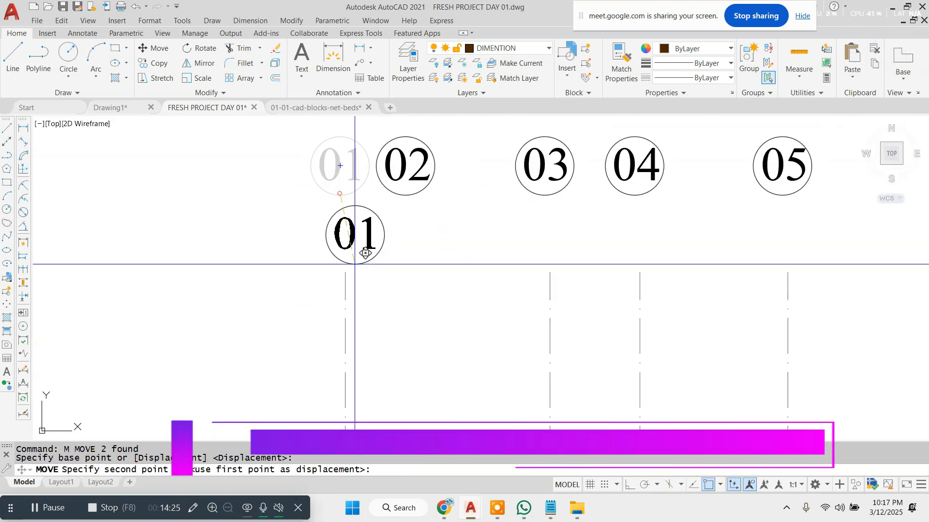
left_click(342, 268)
- Move bubble 02 by its lowest point onto the upper end of the second vertical grid line
left_click(416, 210)
left_click(373, 151)
type("m")
key("Return")
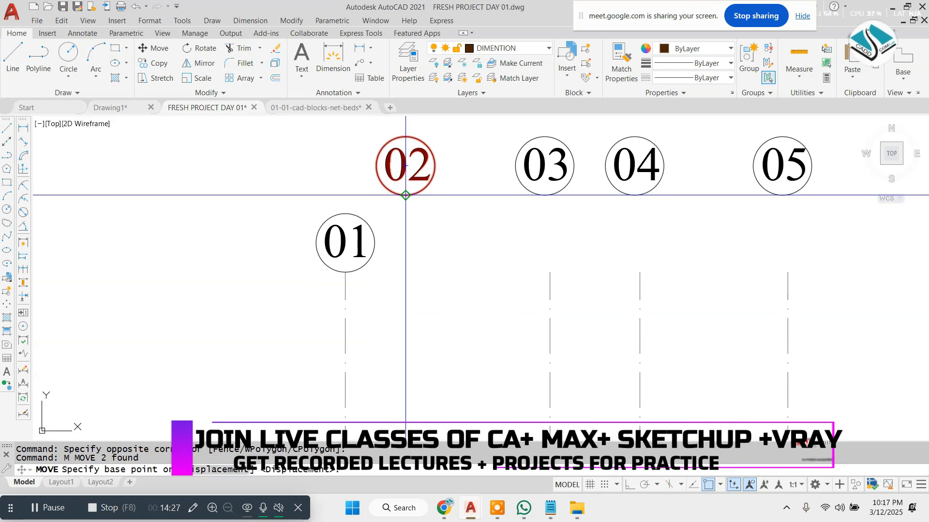
left_click(407, 197)
left_click(550, 272)
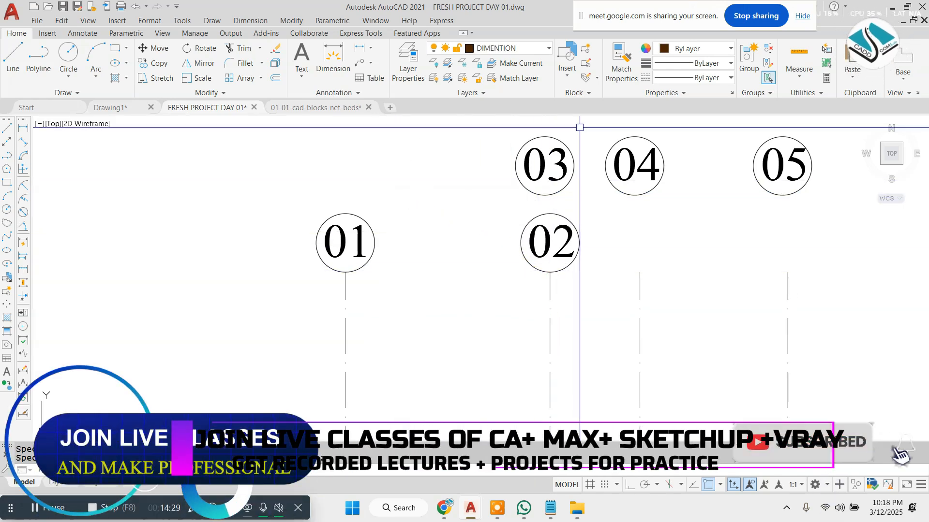
- Move bubble 03 by its lowest point onto the upper end of the third vertical grid line
left_click(578, 128)
left_click(483, 180)
type("m")
key("Return")
left_click(545, 195)
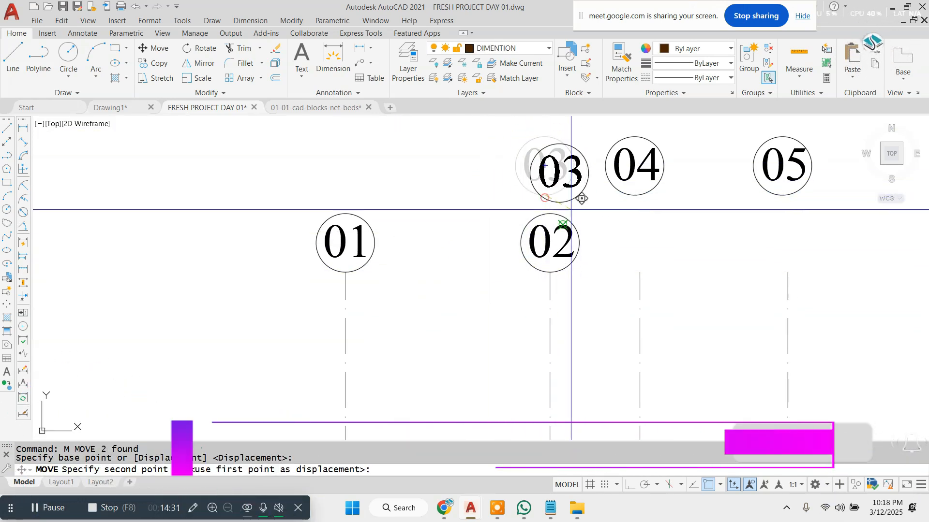
left_click(639, 272)
- Move bubble 04 by its lowest point onto the upper end of the fourth vertical grid line
left_click(672, 140)
left_click(624, 187)
type("m")
key("Return")
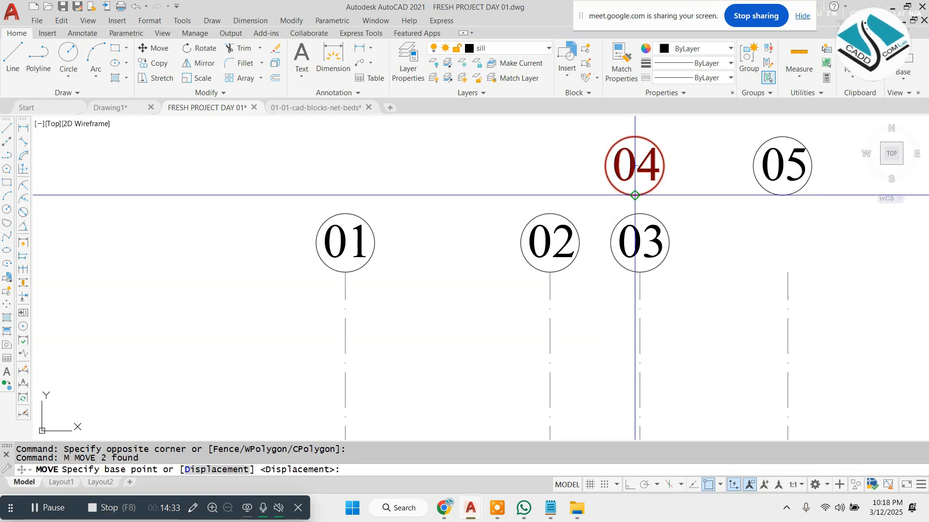
left_click(635, 194)
scroll(227, 173, "down", 2)
left_click(575, 236)
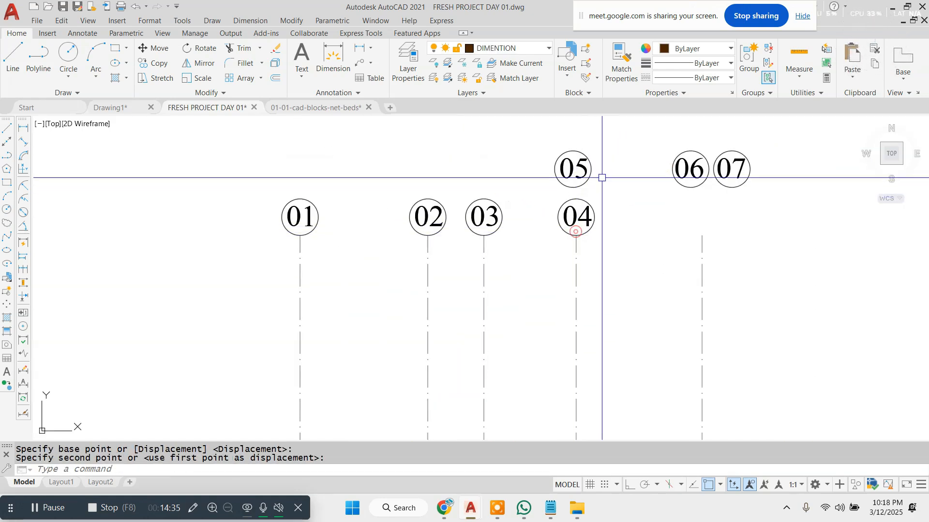
- Move bubble 05 by its lowest point onto the upper end of the fifth vertical grid line
left_click(612, 156)
left_click(534, 176)
type("m")
key("Return")
left_click(574, 188)
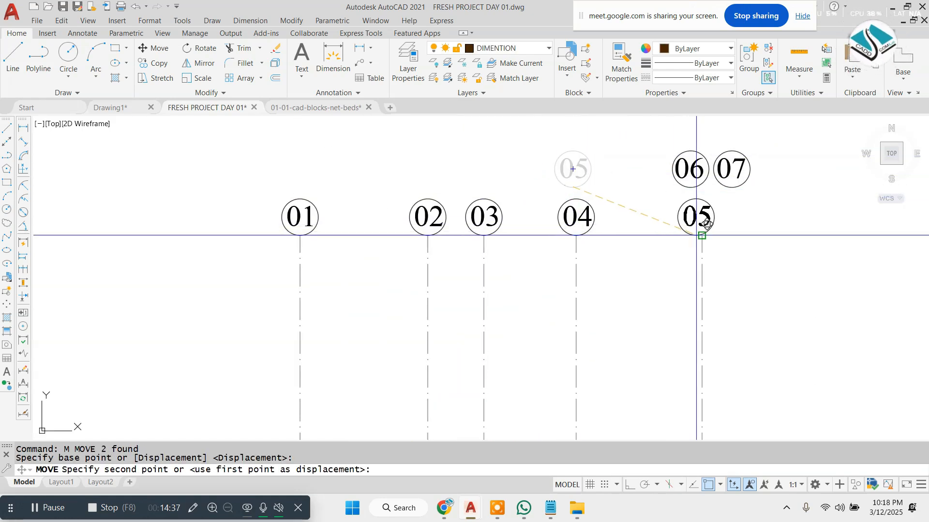
left_click(703, 236)
scroll(546, 218, "down", 2)
scroll(644, 191, "up", 4)
key("Escape")
- Move bubble 06 by its lowest point onto the upper end of the last vertical grid line
left_click(655, 137)
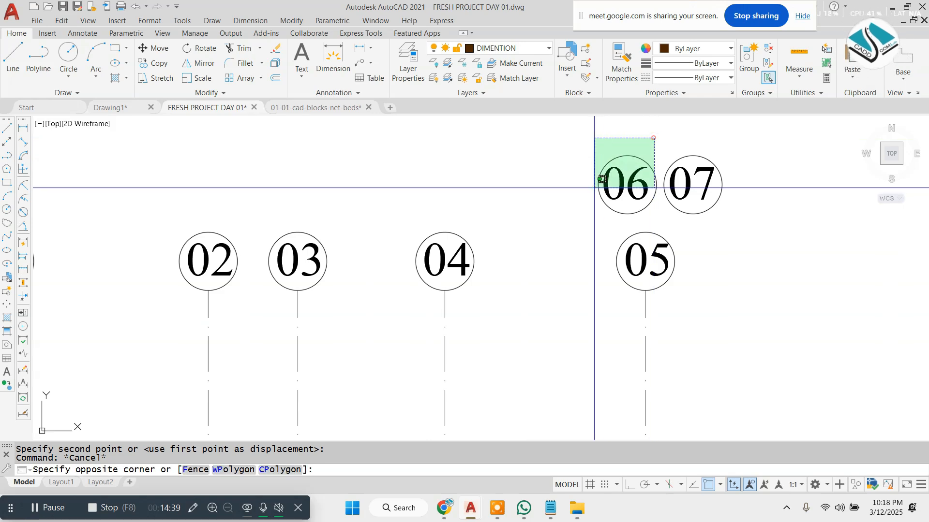
left_click(594, 188)
type("m")
key("Return")
left_click(627, 214)
scroll(629, 208, "down", 3)
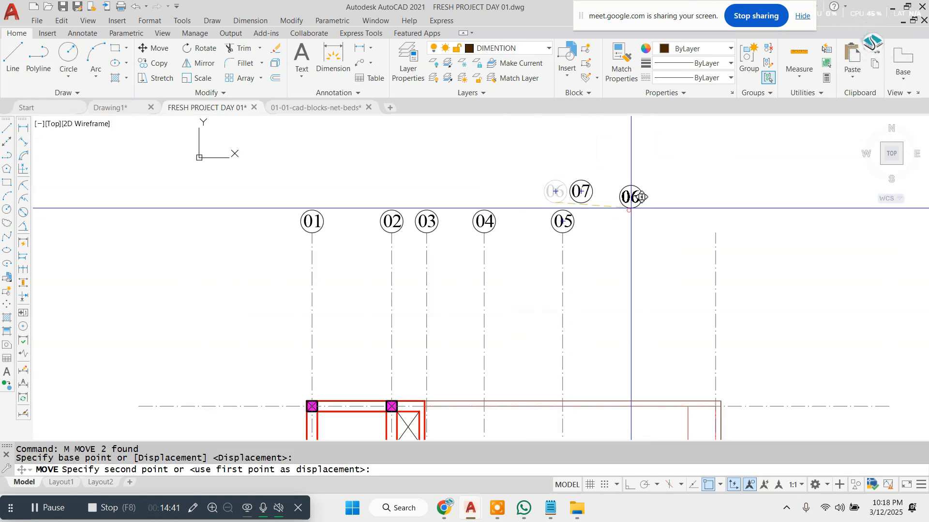
scroll(730, 220, "up", 2)
left_click(739, 242)
key("Escape")
- Erase the surplus bubble 07 and its circle above the grid lines
left_click(584, 165)
left_click(470, 179)
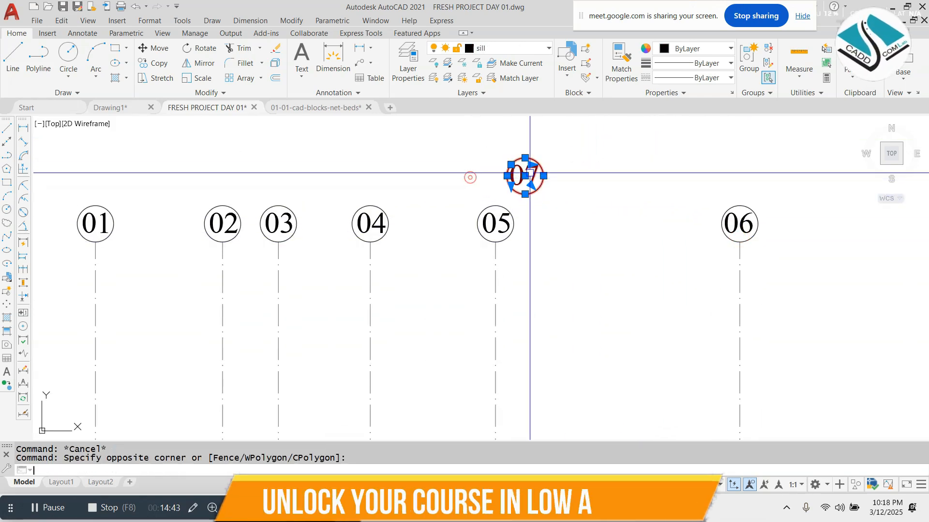
type("e")
key("Return")
- Copy the lettered grid bubbles A to I from beside the centre line plan
scroll(497, 240, "down", 5)
scroll(494, 249, "down", 1)
key("Escape")
scroll(477, 125, "up", 3)
left_click(476, 121)
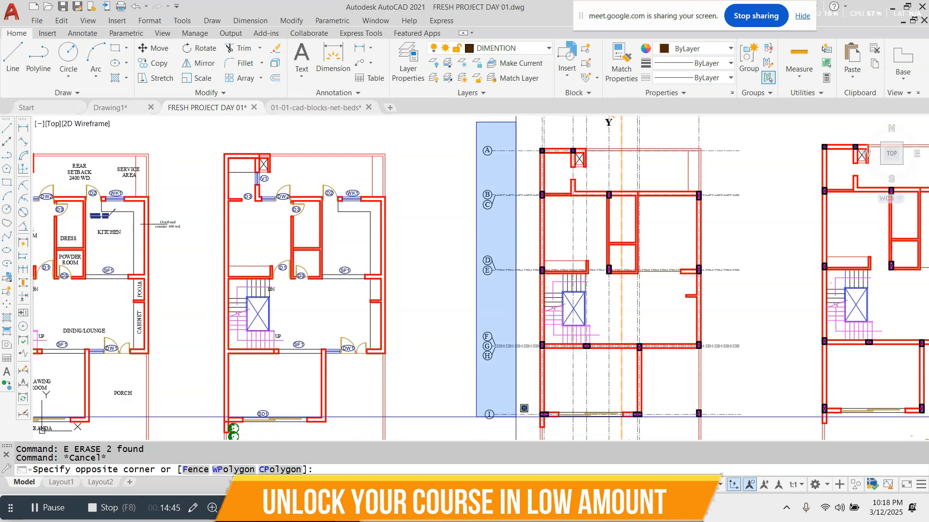
left_click(508, 425)
type("co")
key("Return")
left_click(576, 196)
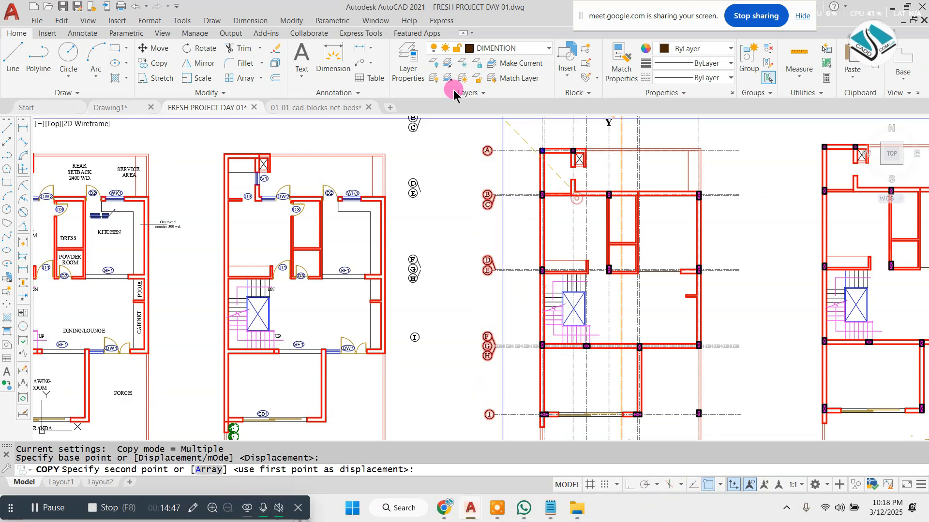
scroll(498, 314, "down", 5)
scroll(492, 270, "up", 3)
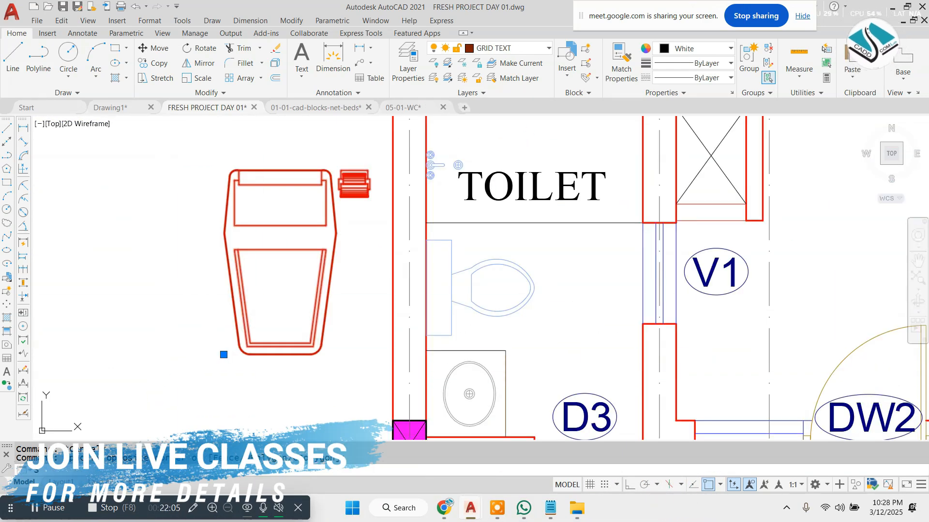
- Scale the WC block beside the toilet down to about half its size
type("sc")
key("Return")
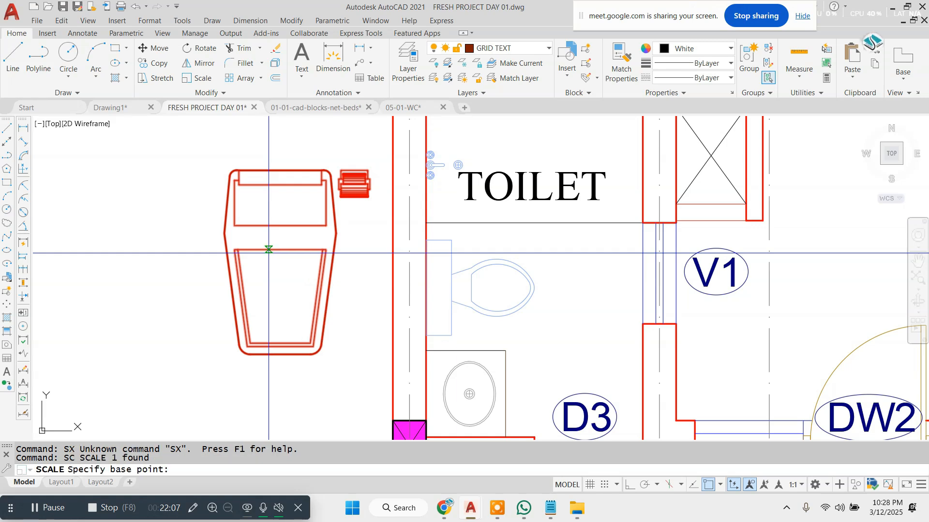
left_click(280, 250)
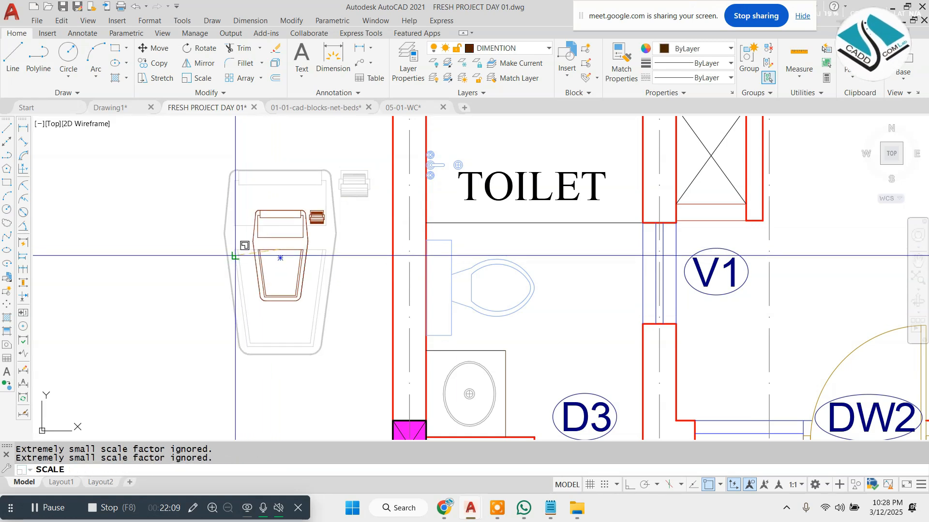
scroll(235, 239, "up", 2)
left_click(235, 239)
scroll(271, 229, "down", 2)
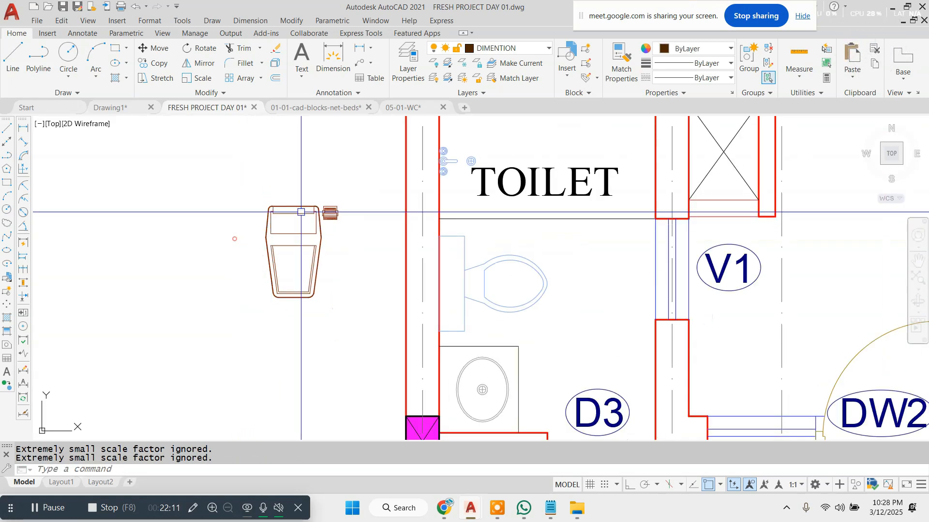
- Rotate the WC block 90 degrees clockwise with ortho turned on
left_click(353, 187)
left_click(196, 333)
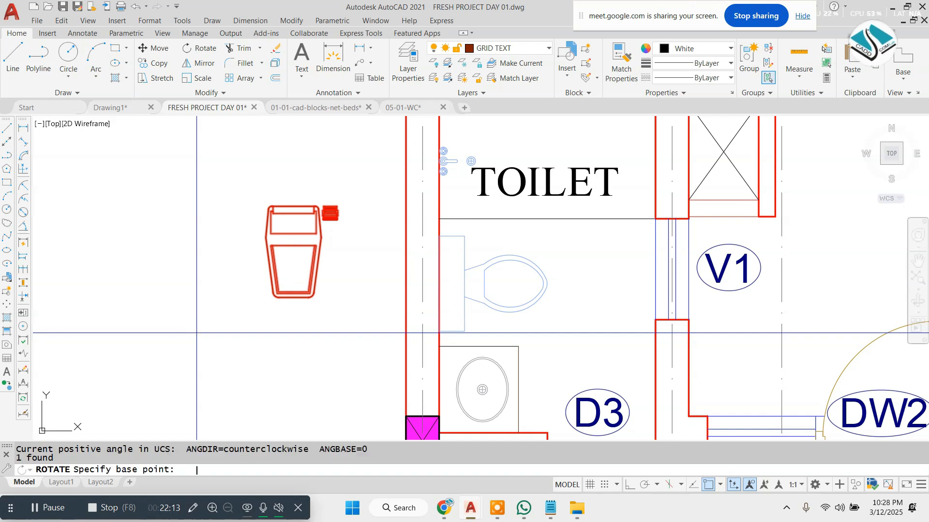
left_click(323, 236)
left_click(623, 470)
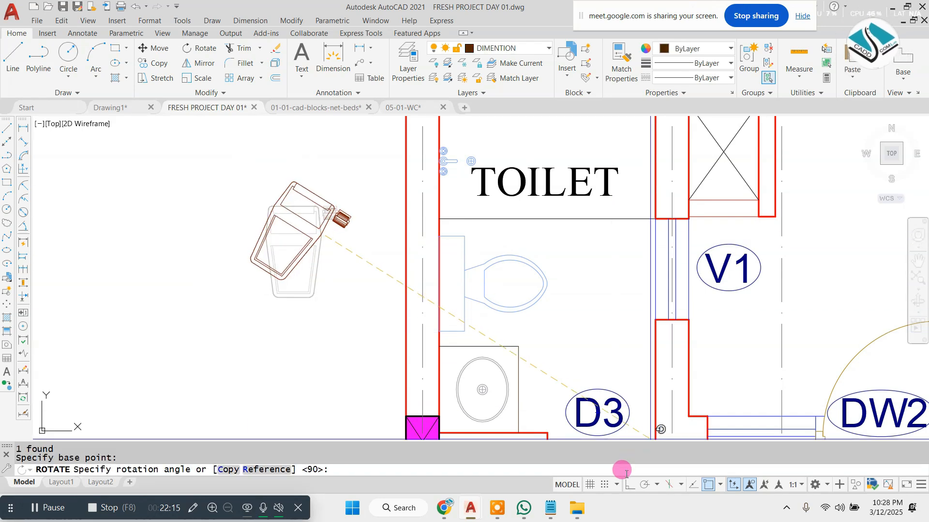
left_click(629, 484)
left_click(297, 350)
- Move the WC block by the middle of its tank edge against the toilet wall at ventilator V1
left_click(373, 157)
left_click(165, 311)
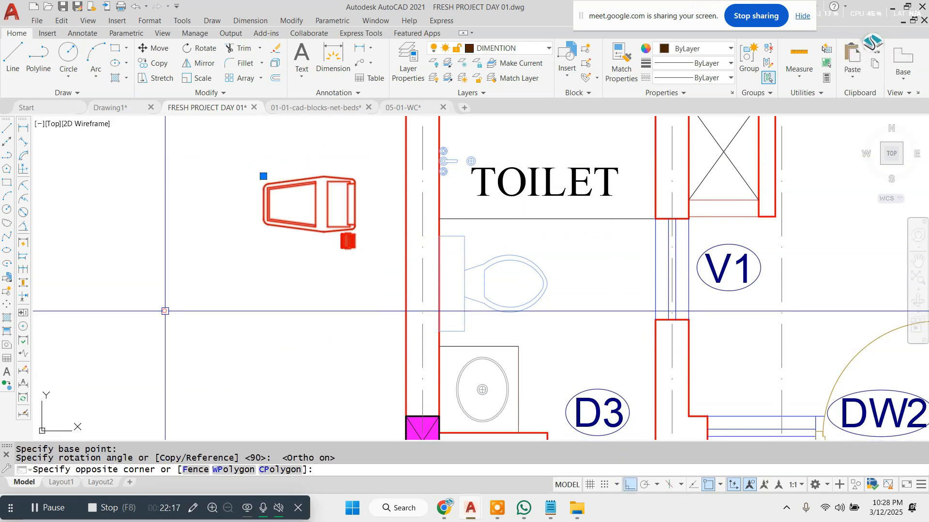
type("m")
key("Return")
left_click(355, 200)
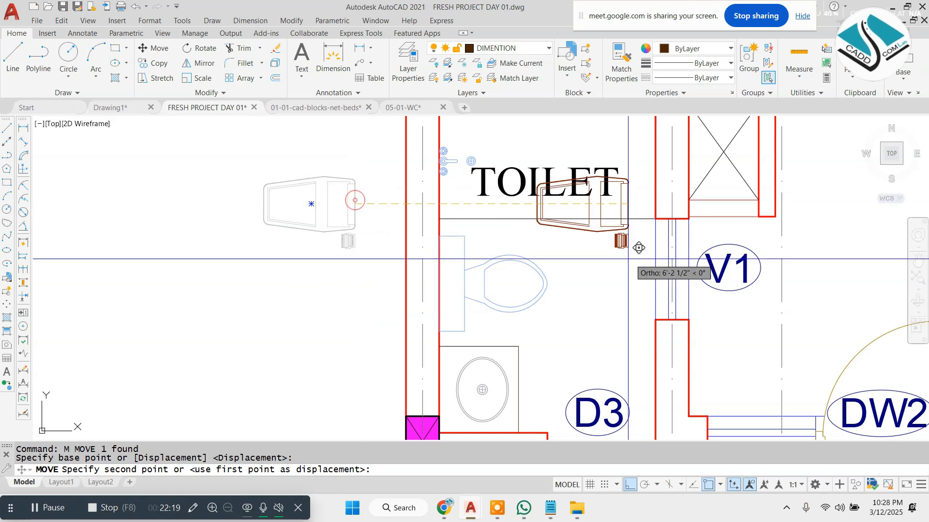
left_click(655, 277)
scroll(426, 224, "down", 4)
scroll(416, 224, "up", 2)
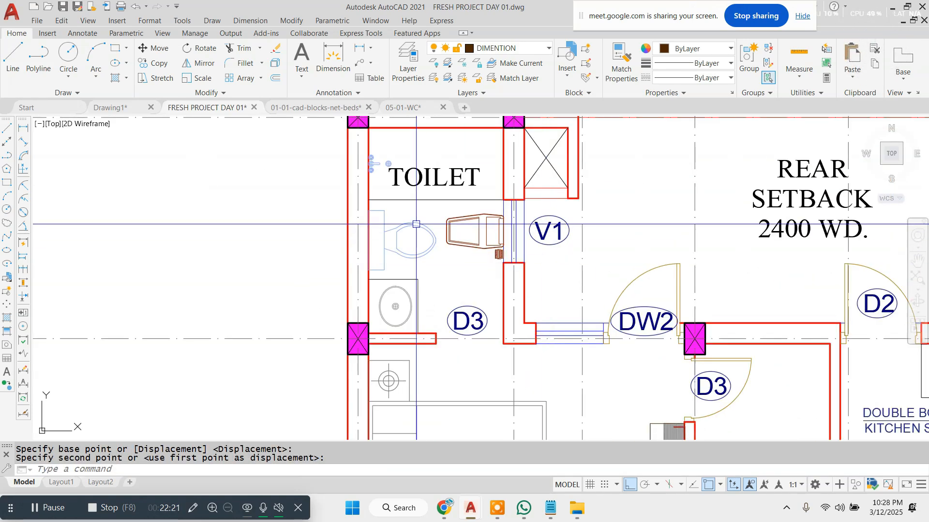
- Erase the old WC block on the opposite side of the toilet
key("Escape")
left_click(435, 217)
left_click(387, 257)
type("e")
key("Return")
key("Escape")
scroll(445, 273, "up", 1)
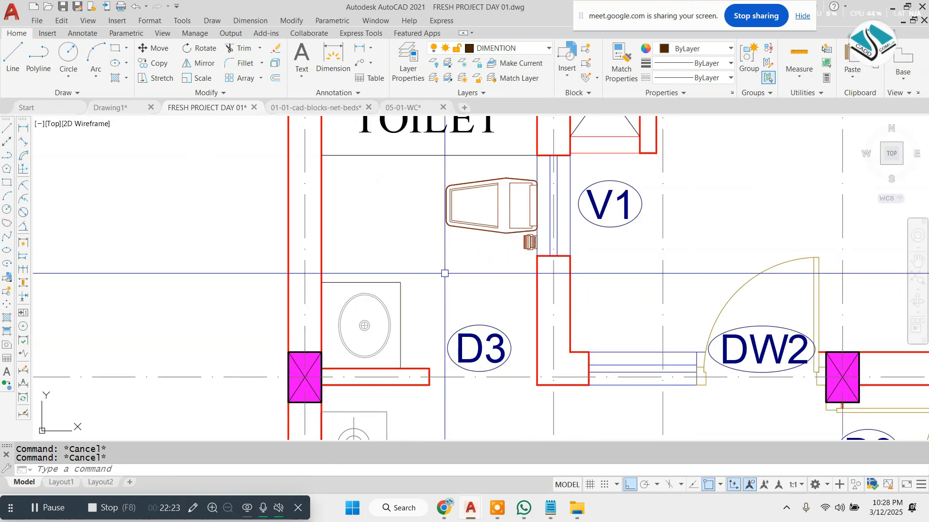
- Examine the WC and washbasin arrangement in the toilet and the furniture in the master bedroom
scroll(400, 265, "down", 2)
scroll(362, 320, "up", 4)
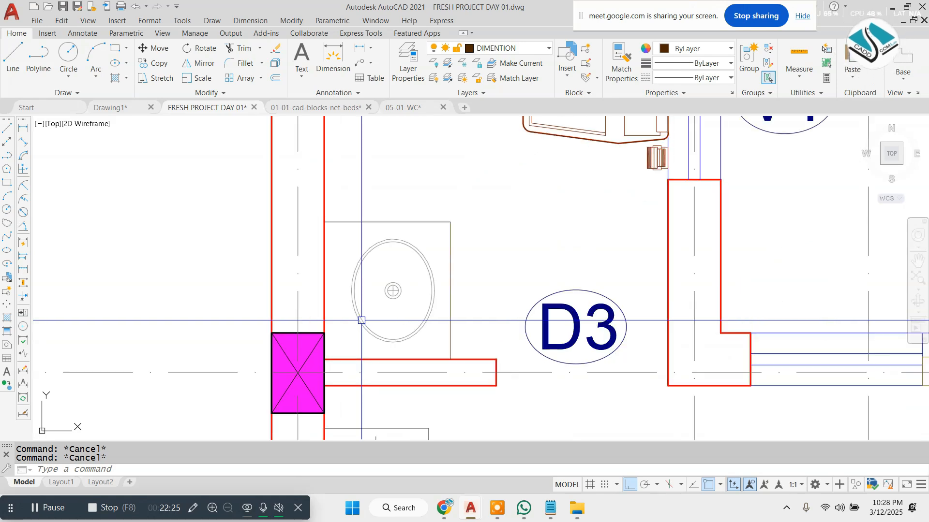
scroll(361, 320, "down", 4)
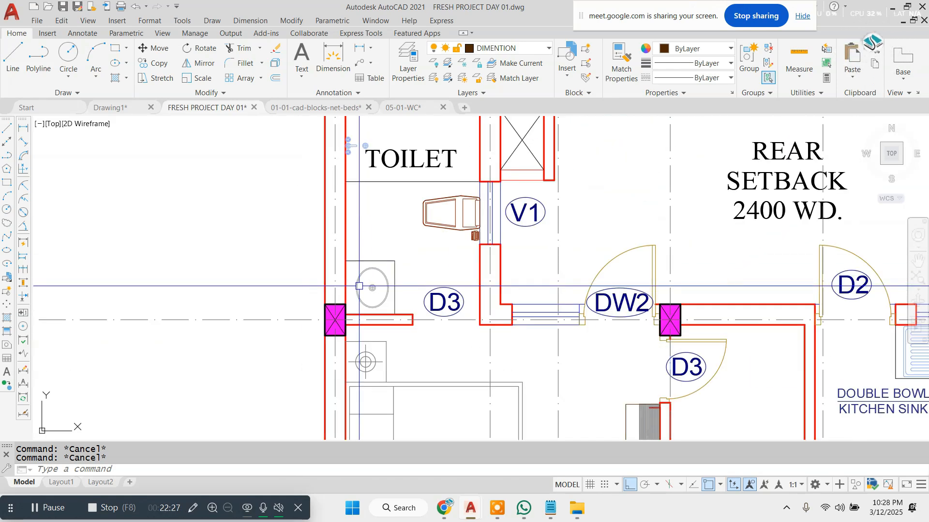
scroll(359, 286, "up", 2)
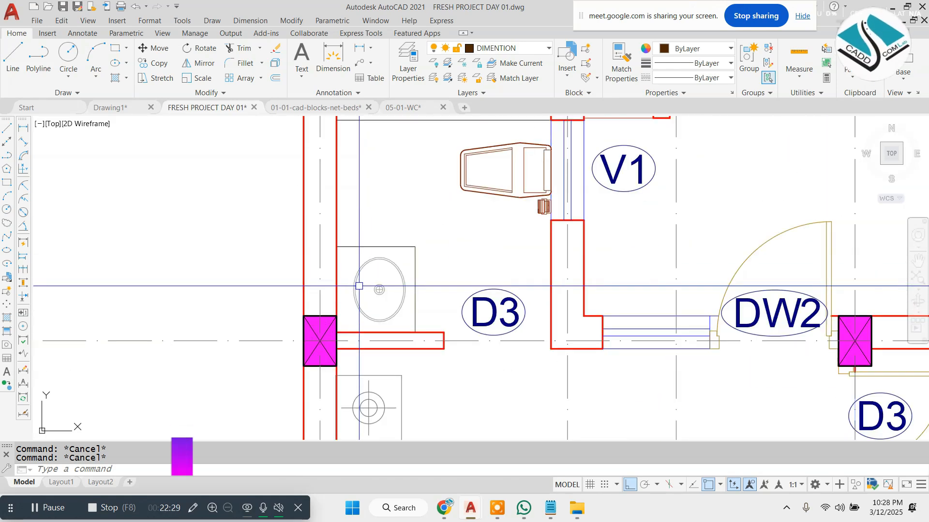
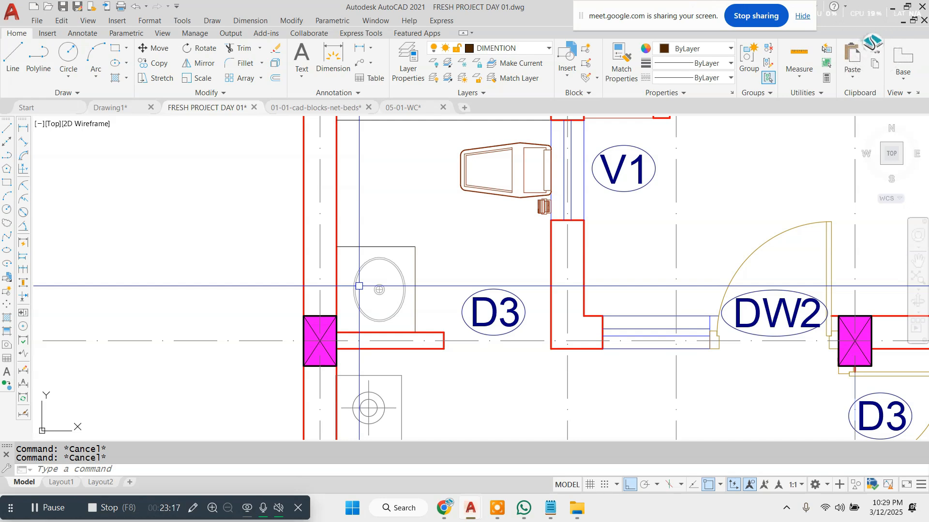
scroll(359, 286, "down", 2)
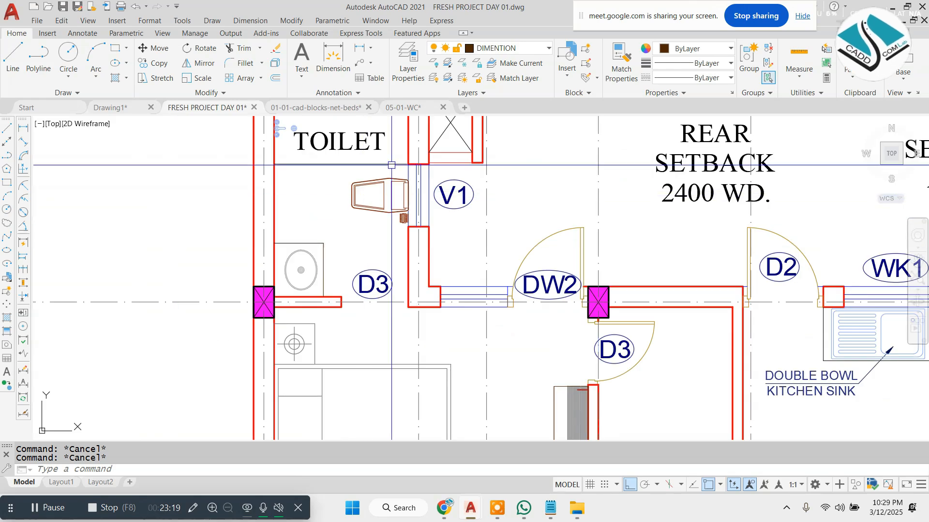
scroll(370, 194, "up", 4)
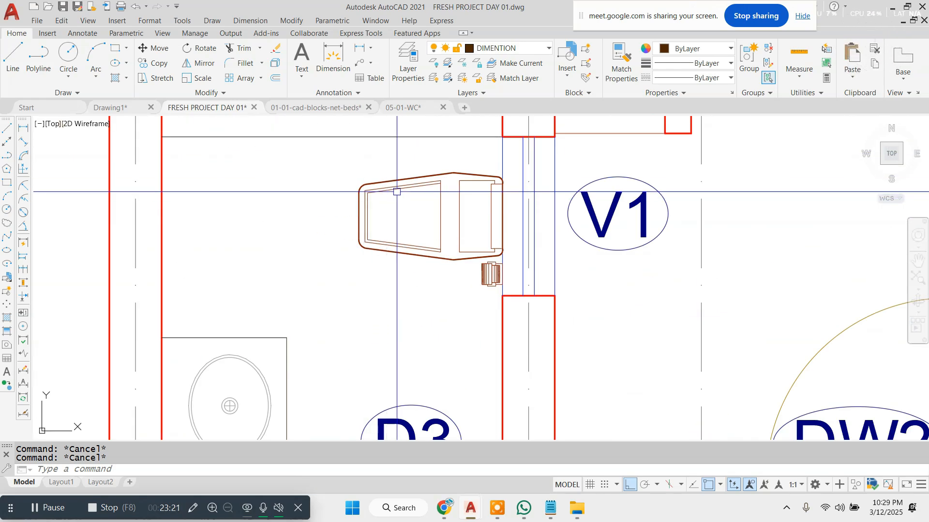
scroll(395, 192, "down", 4)
scroll(303, 305, "up", 4)
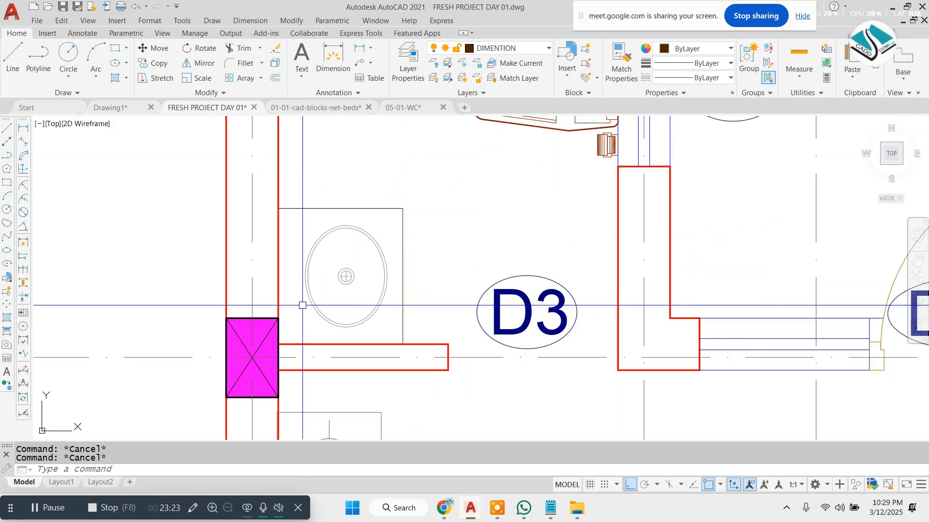
scroll(303, 305, "down", 3)
scroll(372, 311, "up", 3)
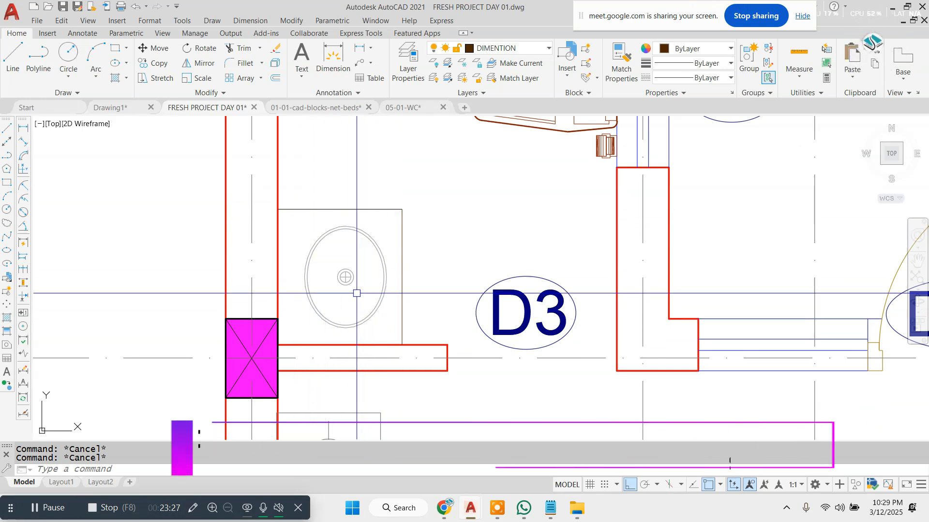
scroll(356, 293, "up", 2)
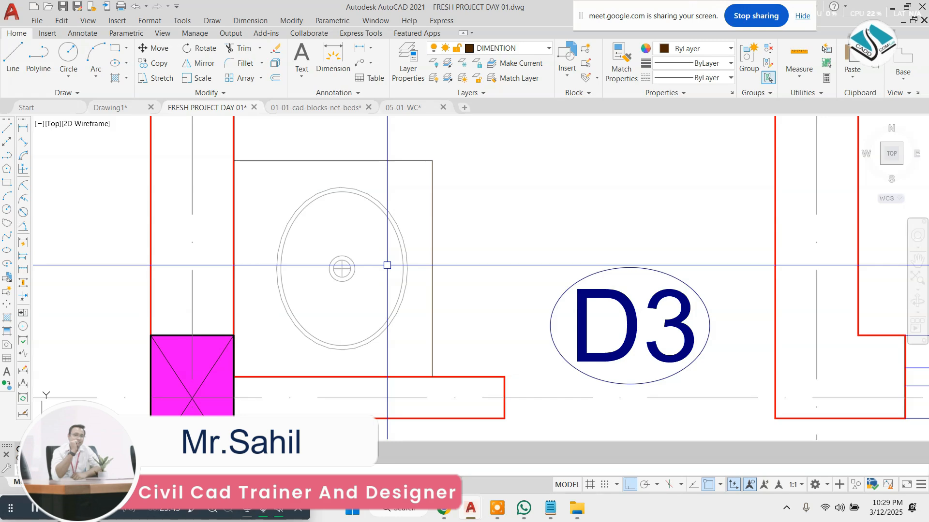
scroll(387, 266, "down", 6)
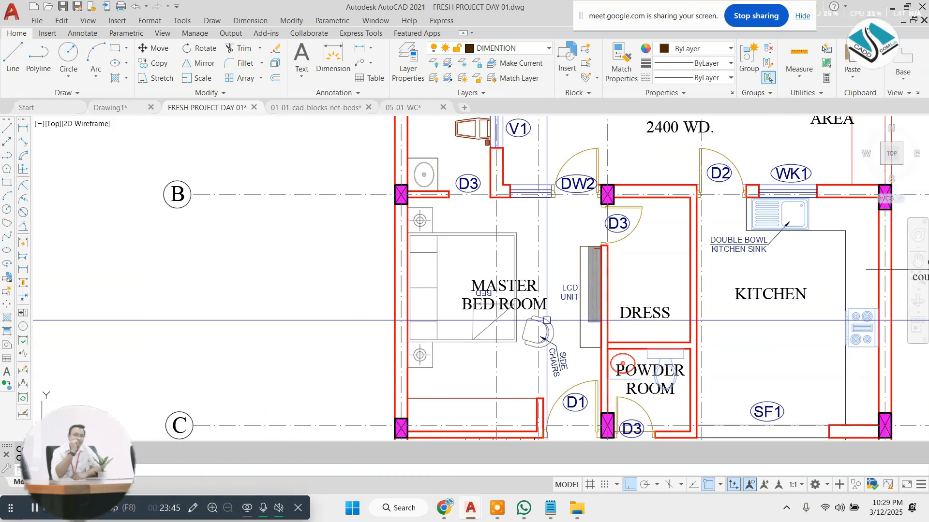
scroll(529, 281, "up", 1)
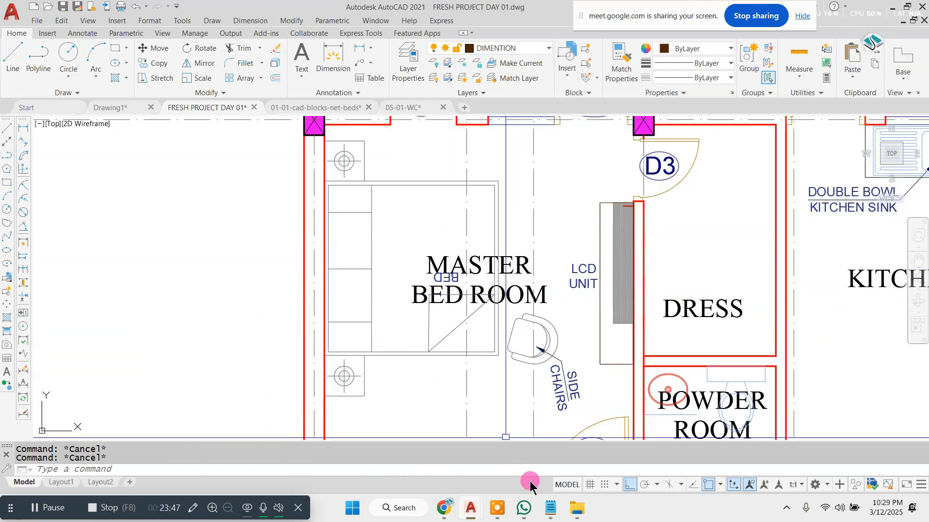
- Switch to File Explorer and open the 01-01-cad-blocks-net-beds drawing from the BEDS folder in Architecture blocks
mouse_move(581, 515)
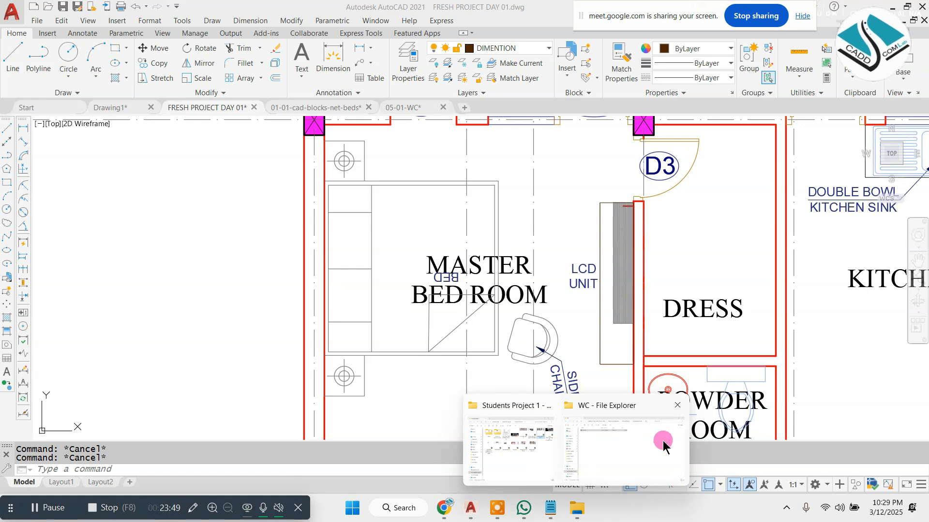
left_click(625, 446)
left_click(15, 37)
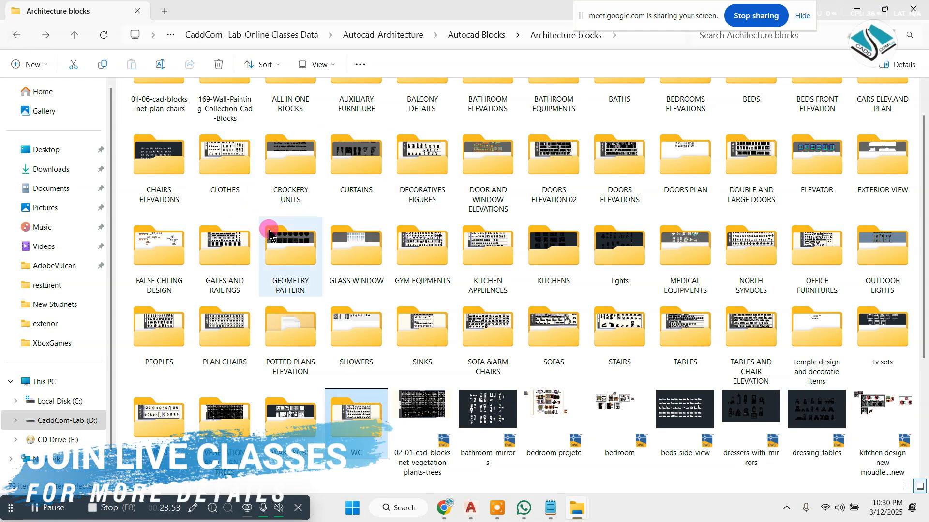
scroll(265, 244, "up", 1)
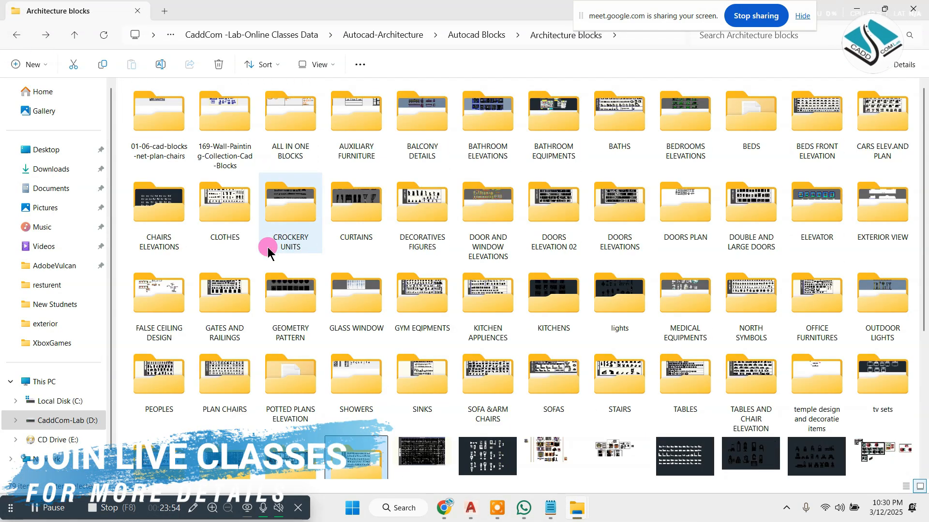
double_click(753, 135)
double_click(199, 98)
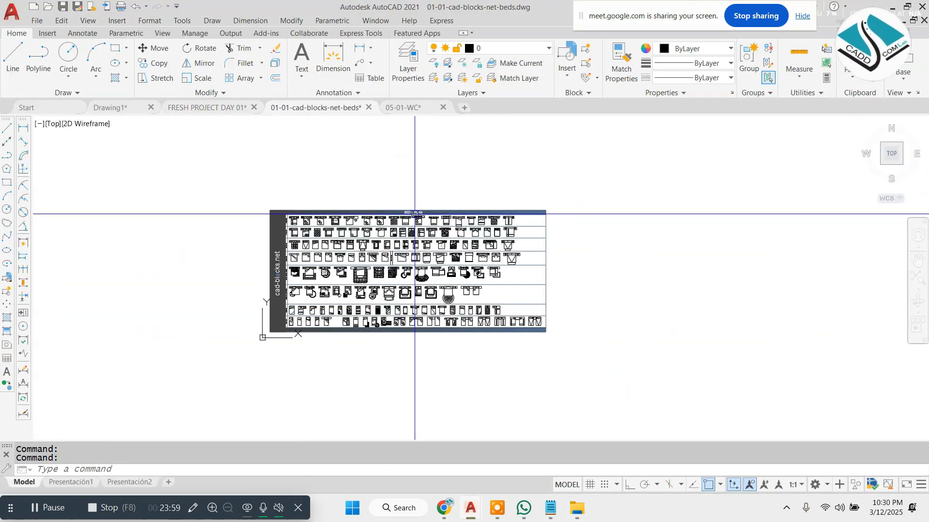
- Copy the double bed block with telephone side table and two loose cushions from the BEDS PLAN sheet to the clipboard
scroll(414, 214, "up", 4)
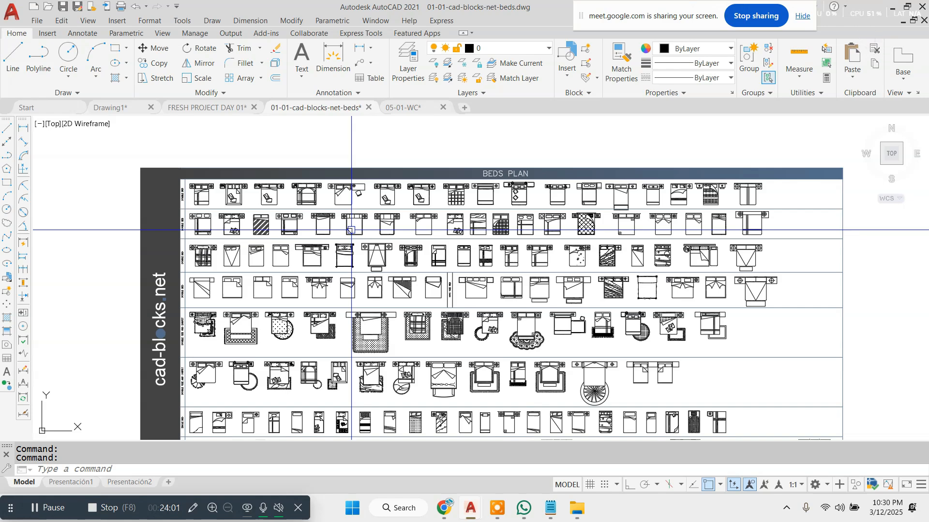
scroll(464, 179, "up", 2)
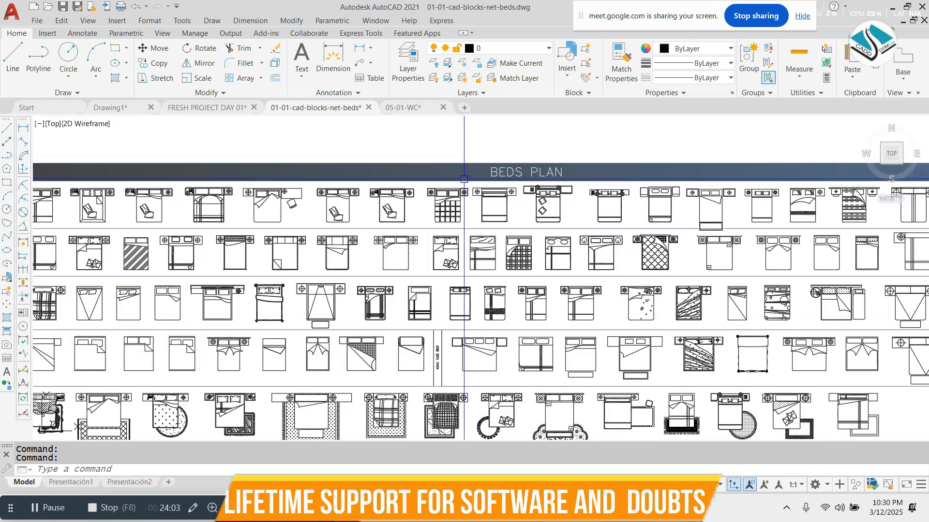
scroll(464, 179, "up", 4)
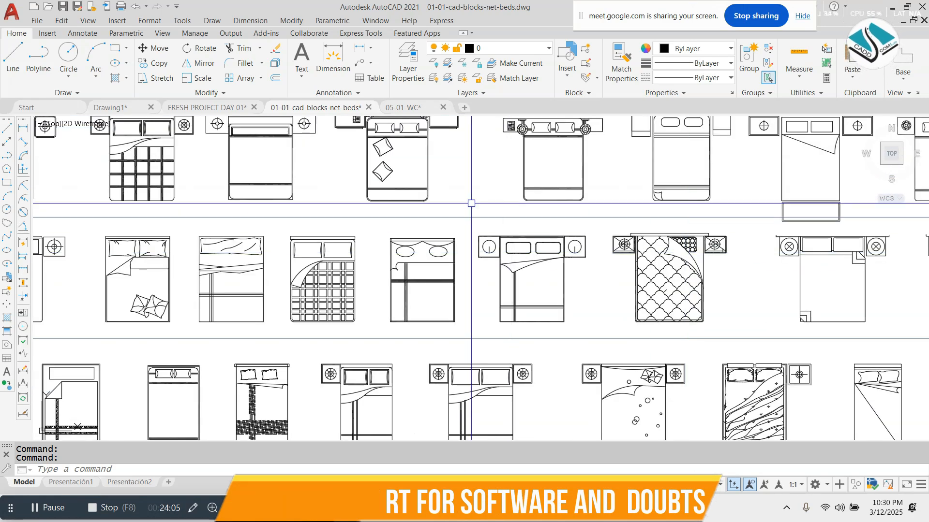
scroll(471, 203, "down", 2)
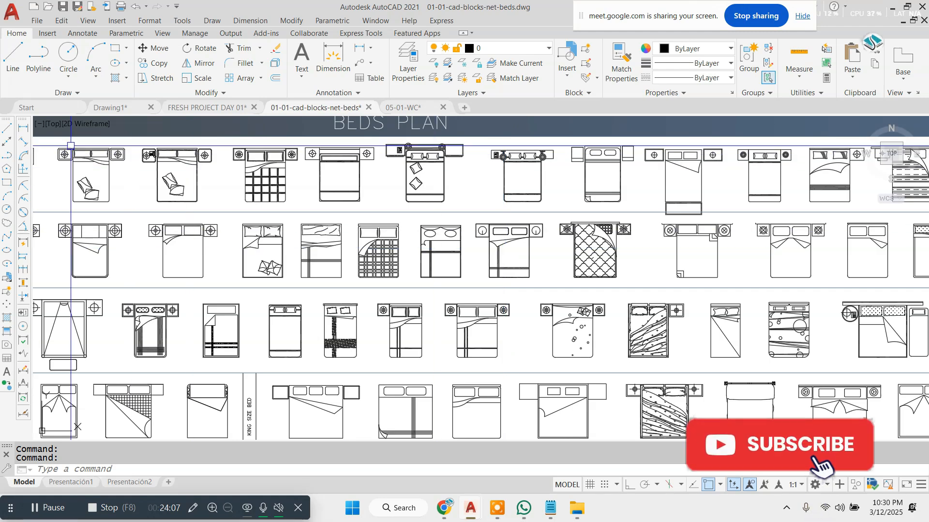
scroll(72, 145, "up", 4)
left_click(518, 224)
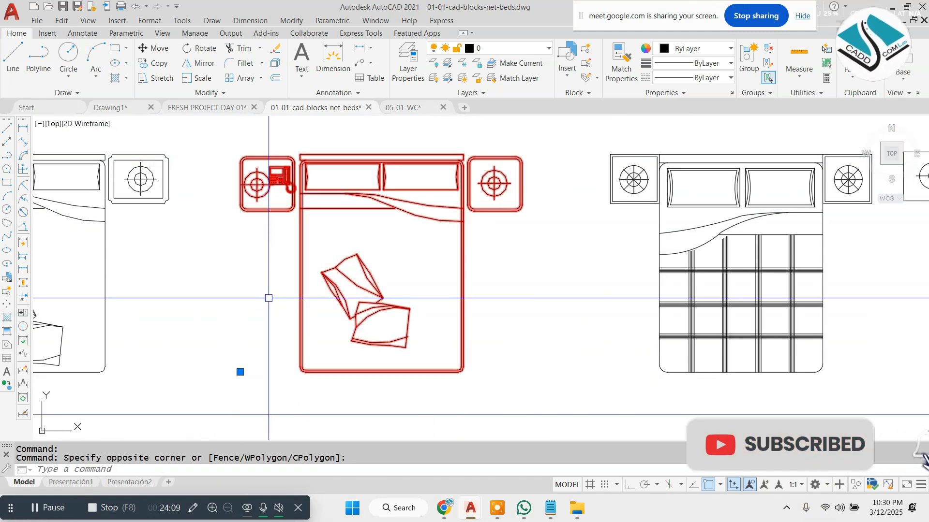
left_click(269, 298)
key("ctrl+c")
- Paste the bed block into FRESH PROJECT DAY 01 beside the furnished floor plan
left_click(207, 108)
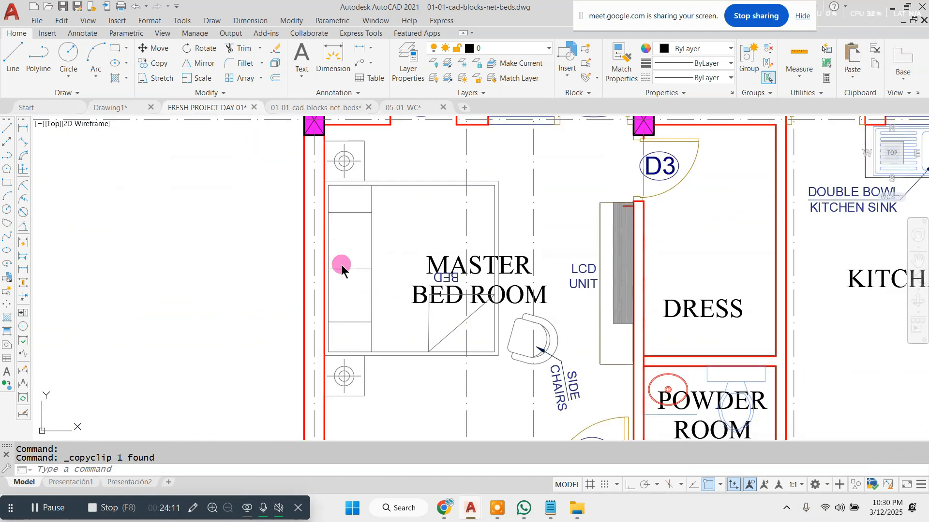
key("ctrl+v")
scroll(380, 281, "down", 5)
left_click(438, 384)
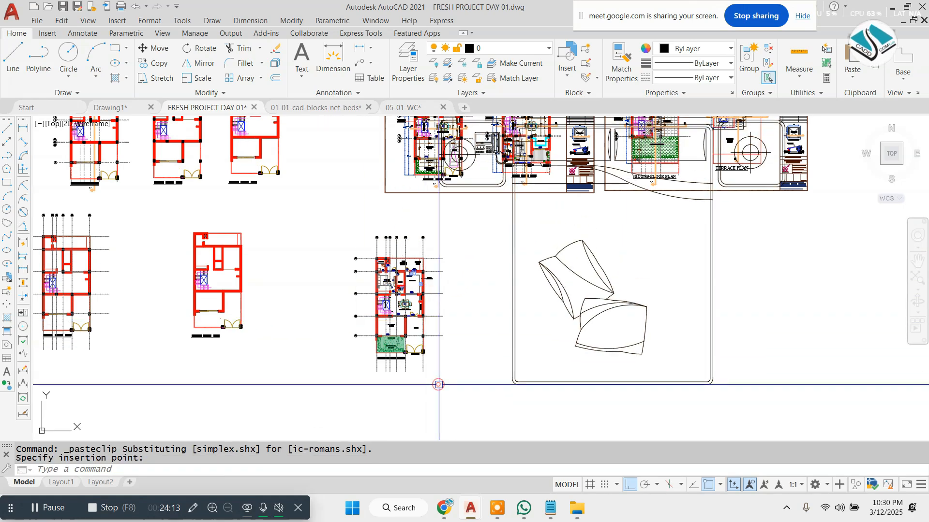
- Scale the pasted bed block down by eye to suit the furnished floor plan
left_click(798, 259)
left_click(512, 344)
type("sc")
key("space")
scroll(470, 307, "up", 2)
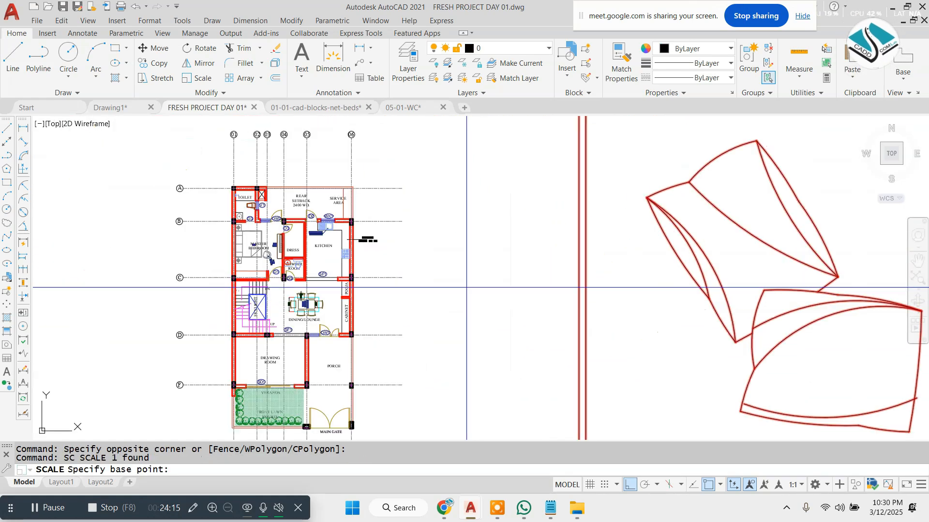
left_click(464, 259)
scroll(472, 259, "up", 1)
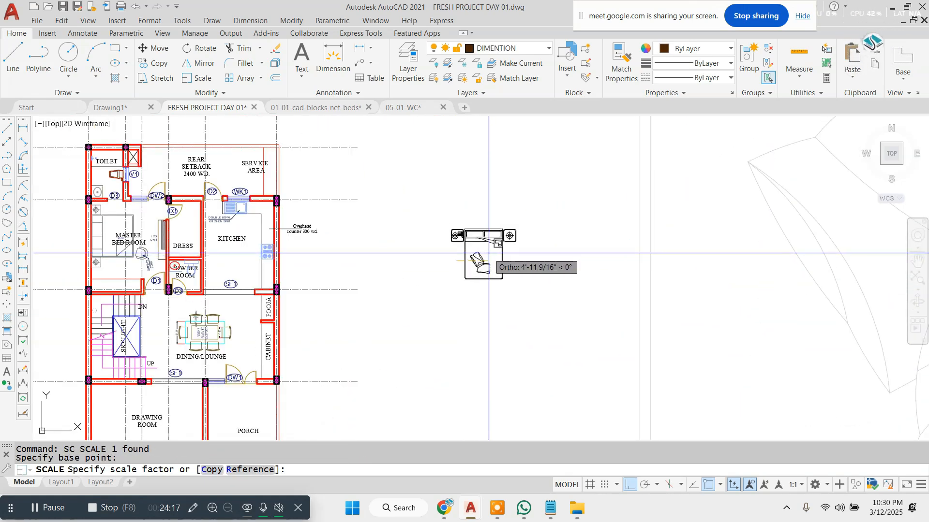
left_click(488, 254)
- Move the scaled bed block beside the outer wall of the master bedroom, between grid lines B and C
left_click(575, 187)
left_click(436, 290)
type("m")
key("space")
left_click(477, 233)
scroll(291, 259, "up", 4)
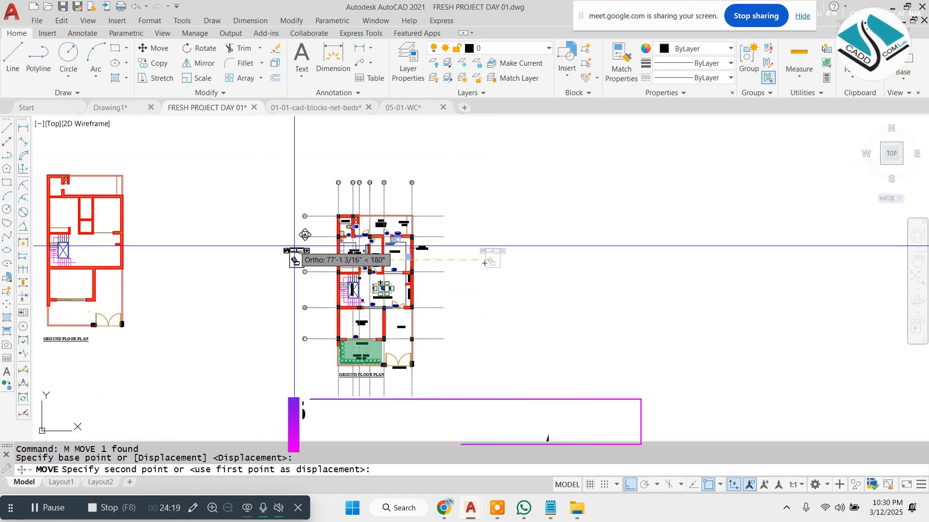
scroll(389, 266, "up", 1)
left_click(423, 263)
scroll(479, 240, "down", 1)
key("Escape")
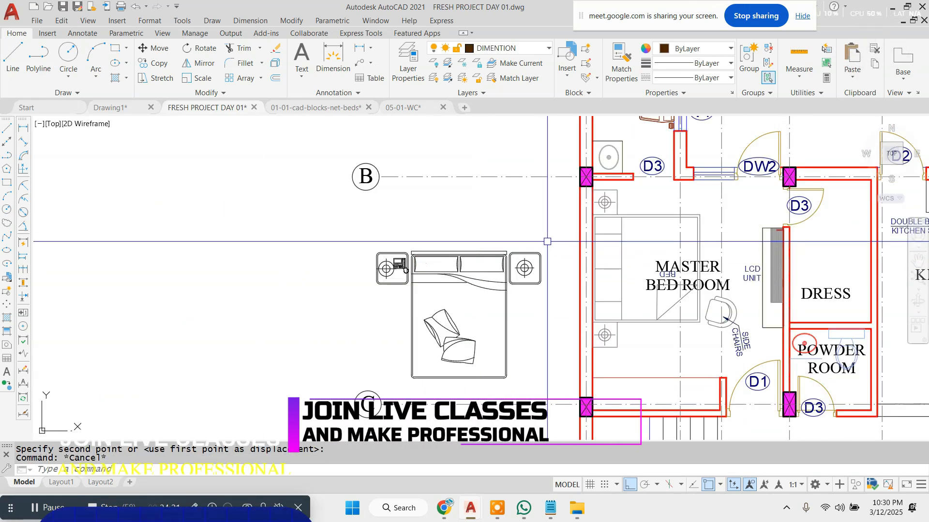
- Rotate the bed block 90° counterclockwise about its headboard so it faces the same way as the master bedroom bed
left_click(548, 242)
left_click(366, 392)
type("ro")
key("space")
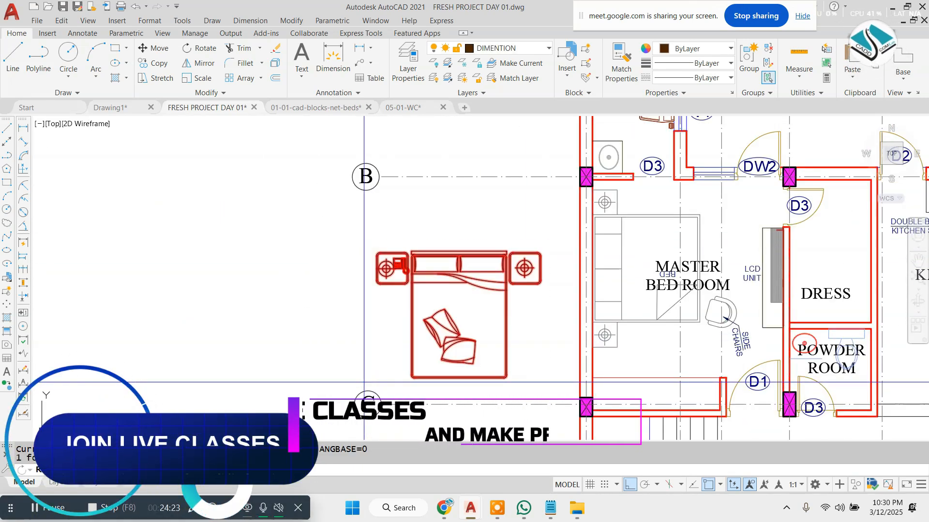
left_click(459, 251)
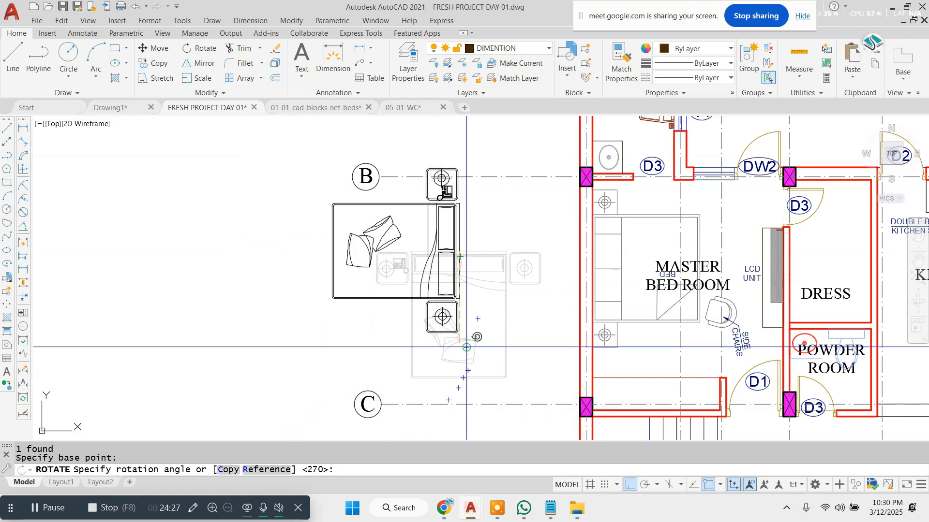
scroll(445, 353, "down", 2)
left_click(386, 187)
scroll(482, 318, "up", 3)
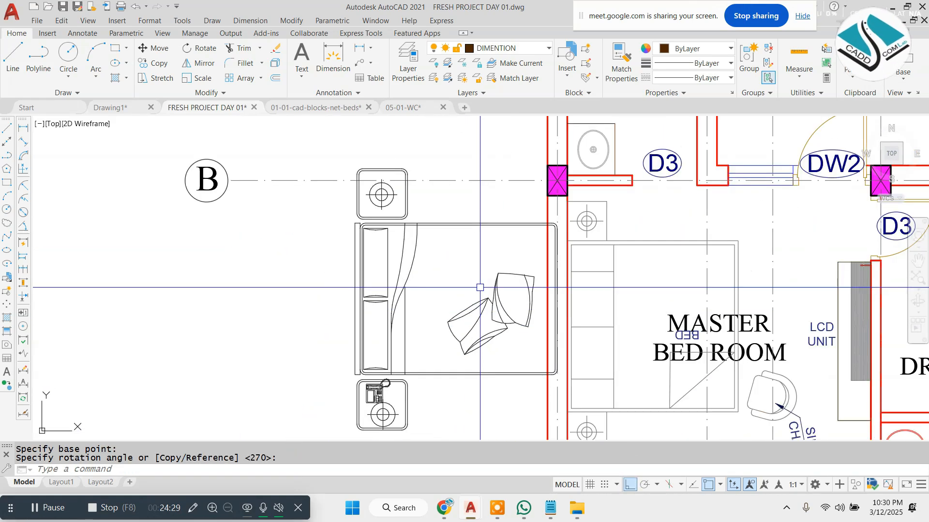
- Move the rotated bed block clear of the master bedroom's outer wall, with Ortho turned off
left_click(476, 196)
left_click(300, 384)
scroll(515, 236, "down", 2)
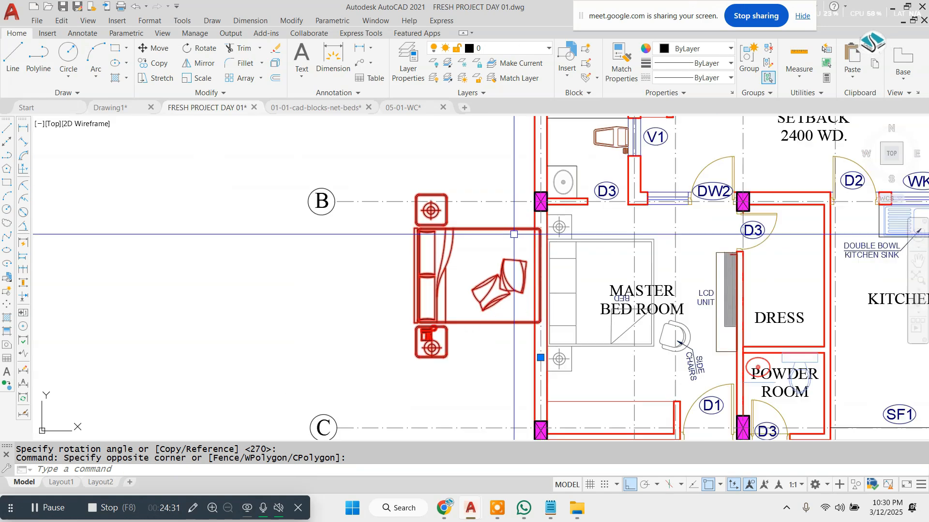
type("m")
key("Return")
left_click(491, 274)
key("F8")
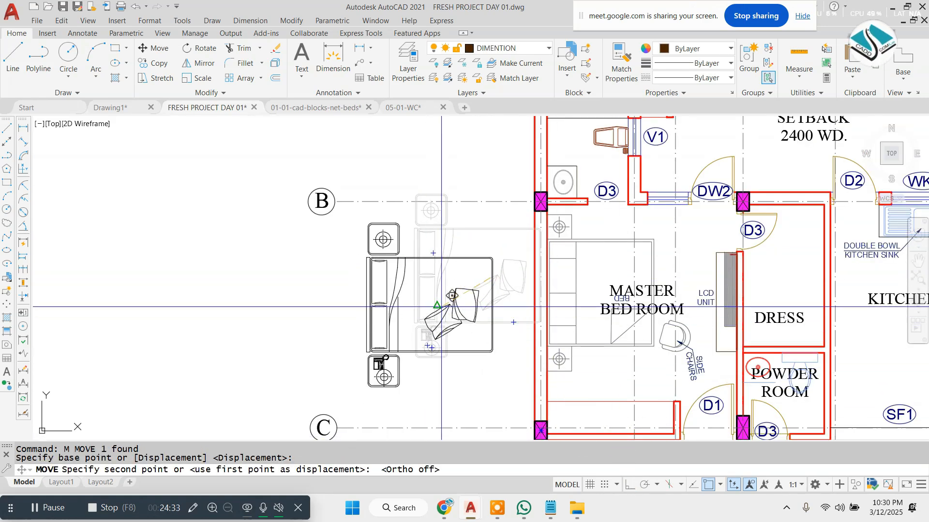
left_click(439, 304)
scroll(575, 332, "up", 3)
scroll(387, 271, "down", 2)
key("Escape")
key("Escape")
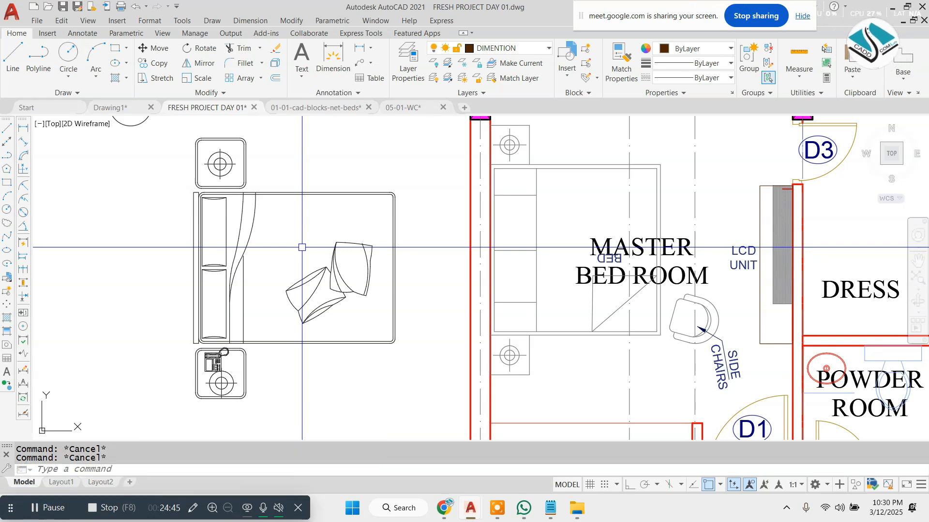
scroll(211, 147, "up", 2)
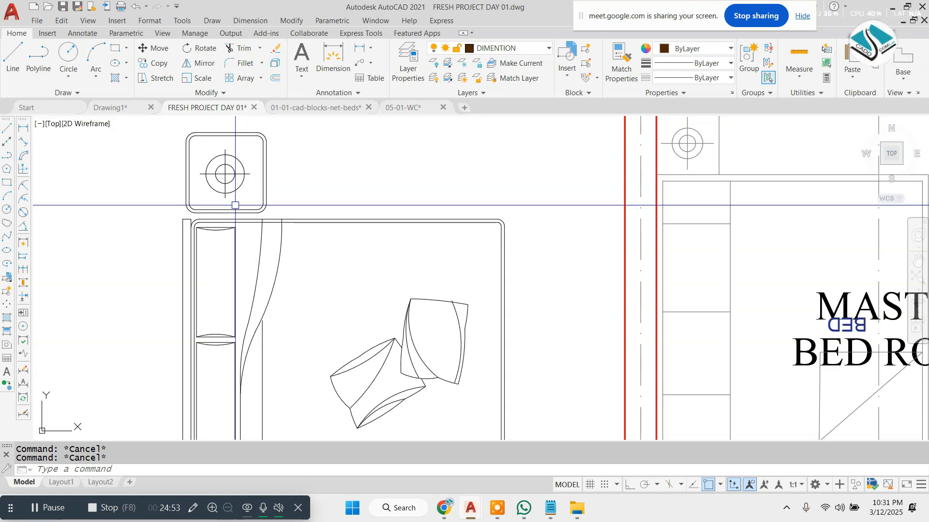
scroll(234, 206, "down", 3)
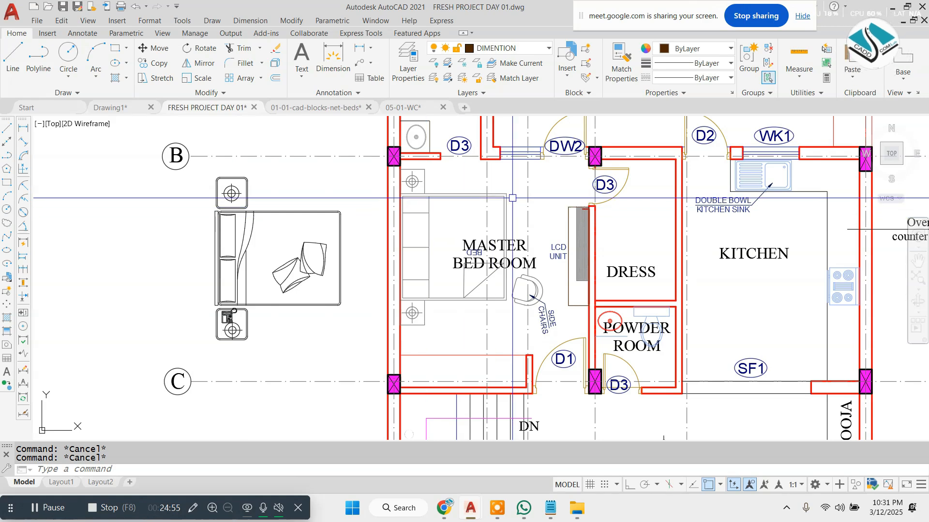
scroll(575, 217, "up", 2)
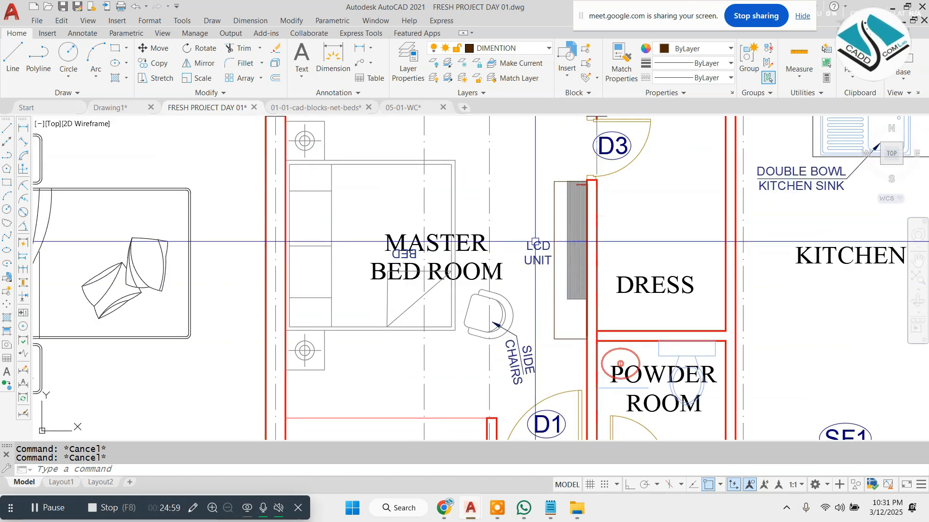
scroll(537, 237, "down", 2)
scroll(437, 198, "up", 2)
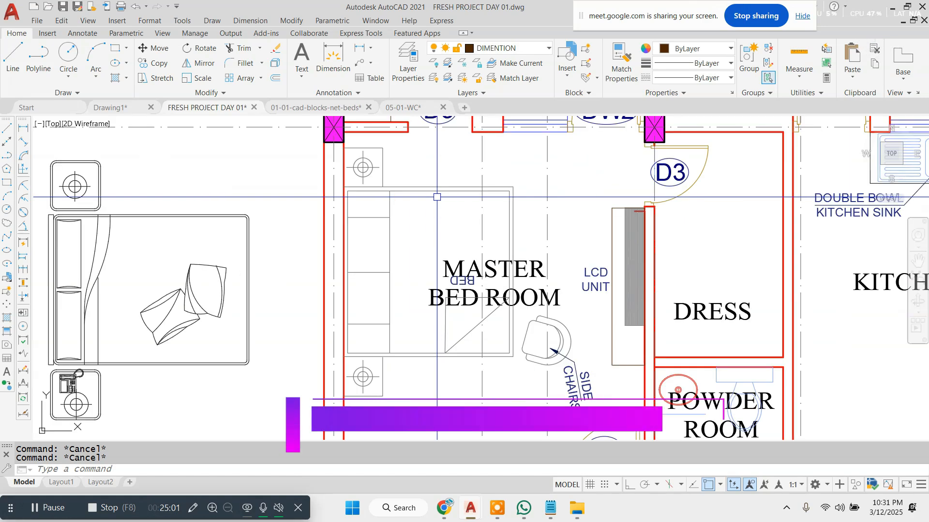
scroll(437, 198, "down", 2)
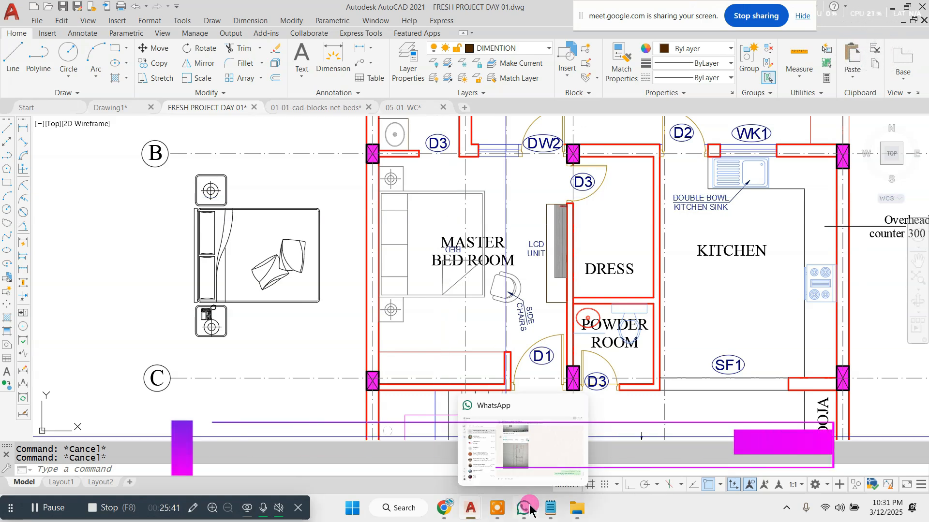
- Switch to File Explorer and open the CaddCom -Lab-Online Classes Data folder on the CaddCom-Lab (D:) drive
left_click(553, 512)
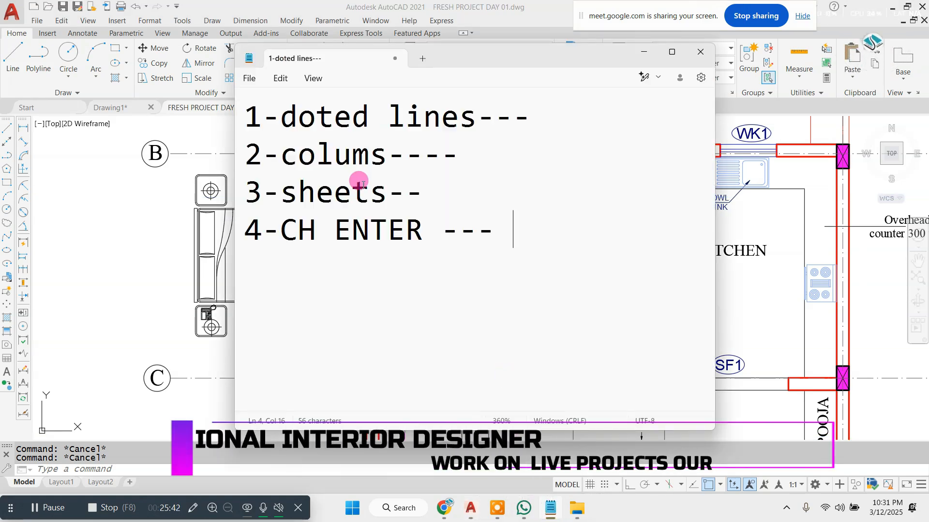
left_click(655, 47)
mouse_move(576, 508)
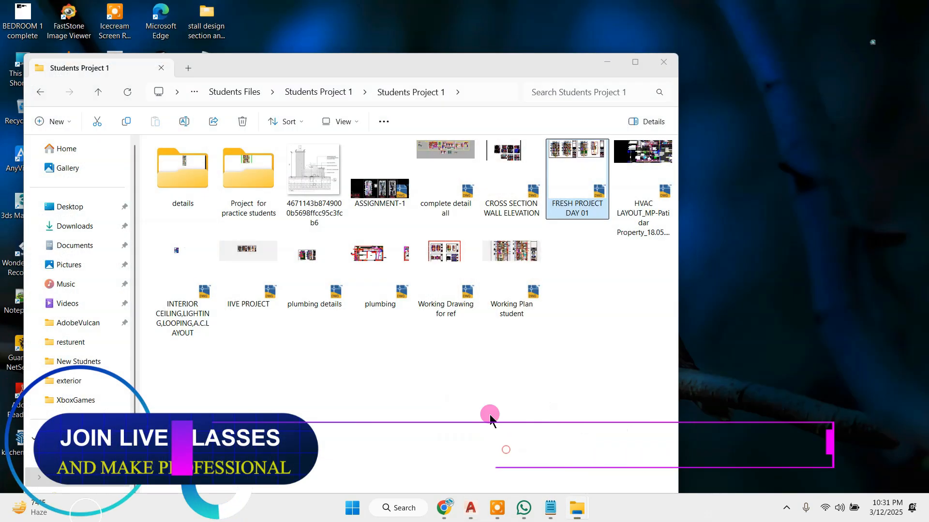
left_click(490, 415)
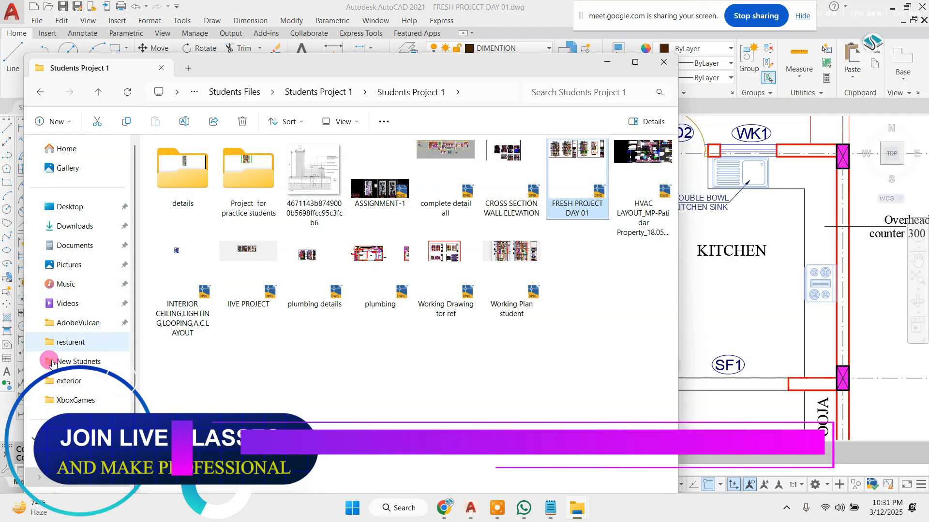
left_click(68, 439)
double_click(348, 174)
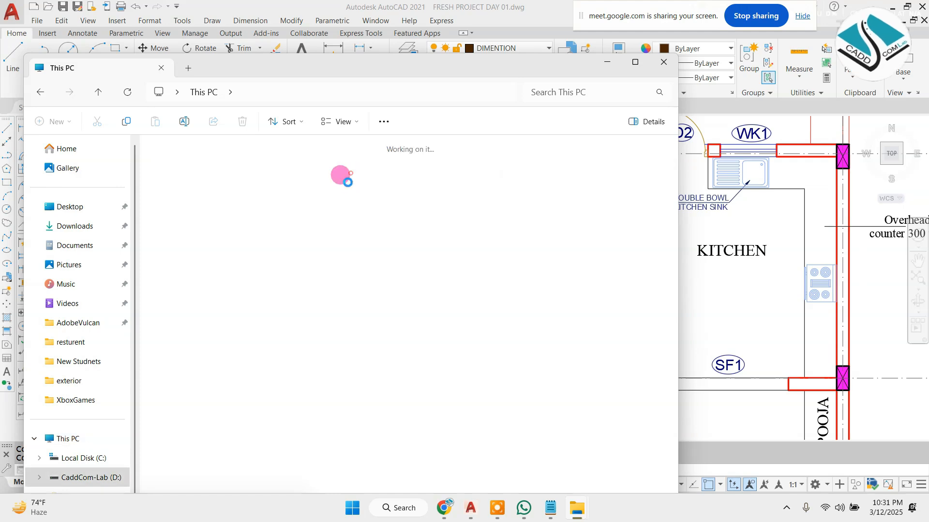
double_click(382, 166)
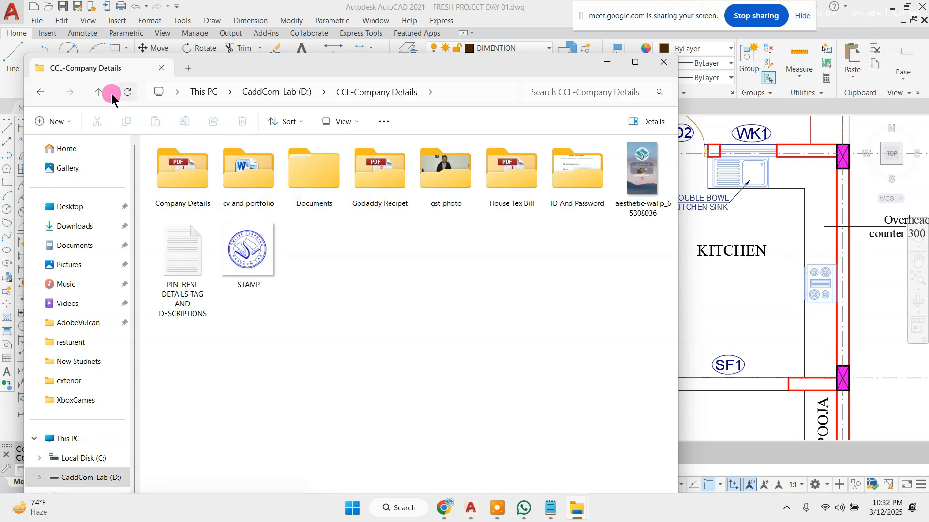
left_click(39, 92)
double_click(306, 173)
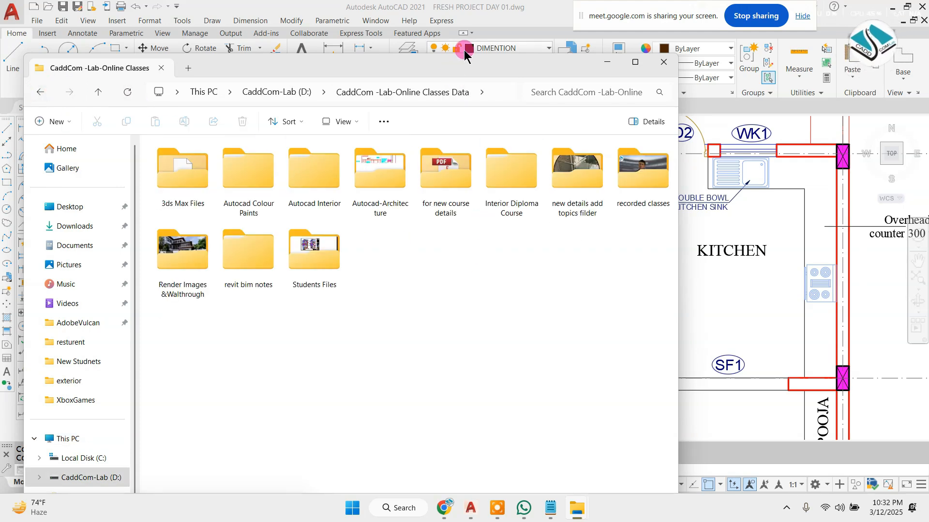
- Open the Standard folder inside Interior Diploma Course, Interior Details
left_click_drag(465, 55, 465, 213)
double_click(522, 335)
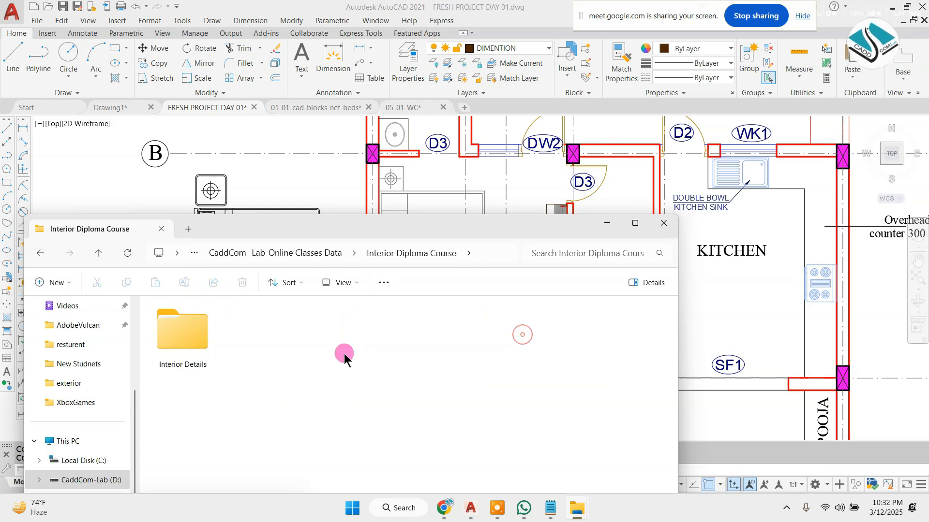
double_click(150, 337)
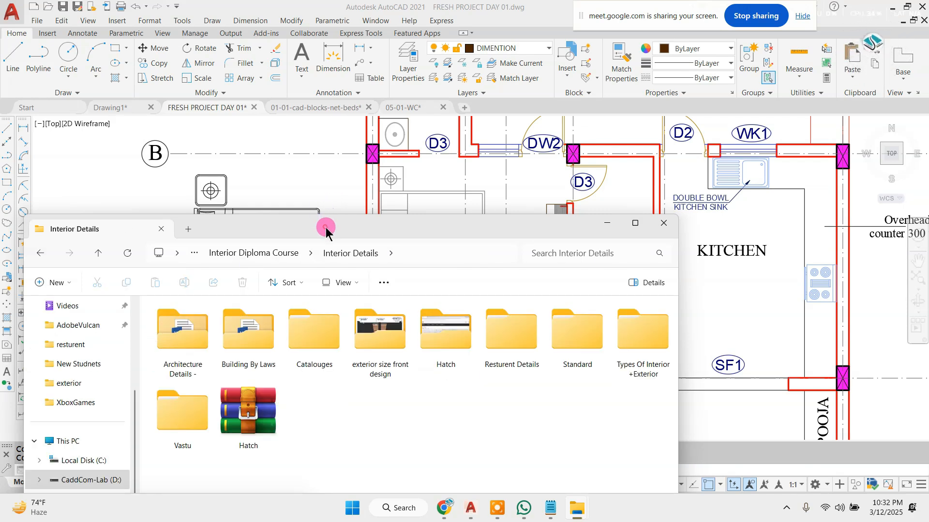
left_click_drag(321, 222, 346, 211)
double_click(595, 330)
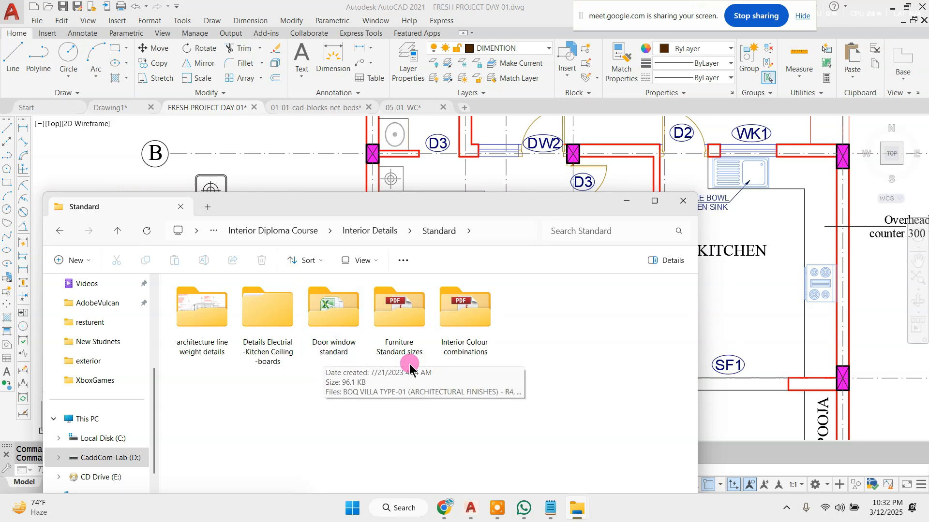
- Open the Furniture standard PDF from the Furniture Standard sizes folder
left_click(404, 305)
double_click(404, 305)
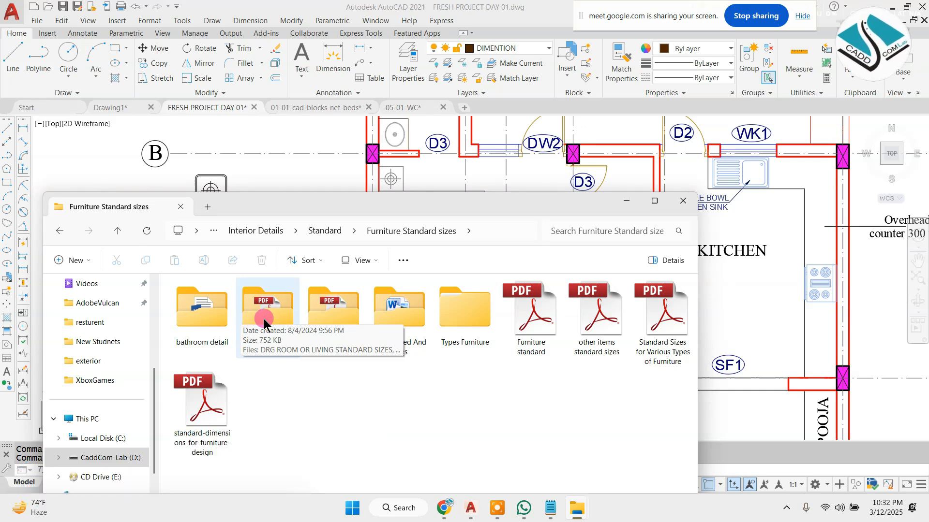
left_click(537, 304)
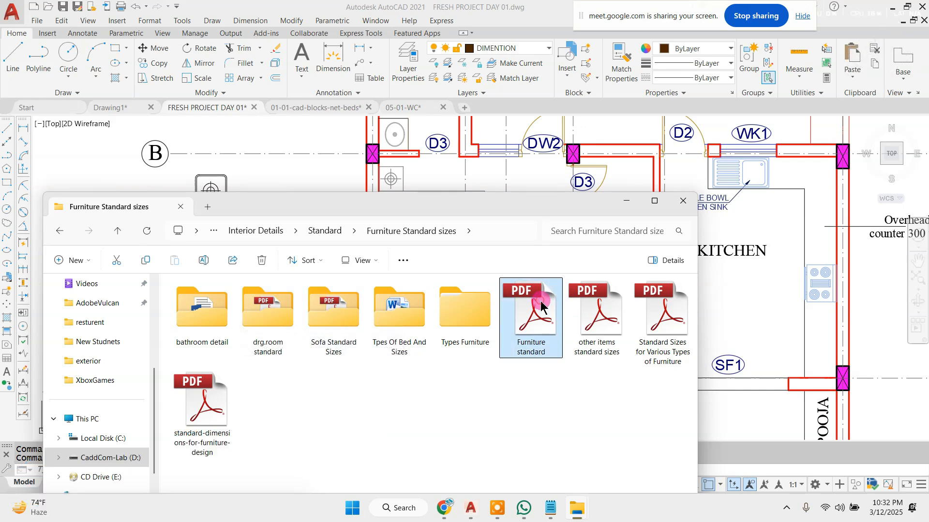
double_click(551, 316)
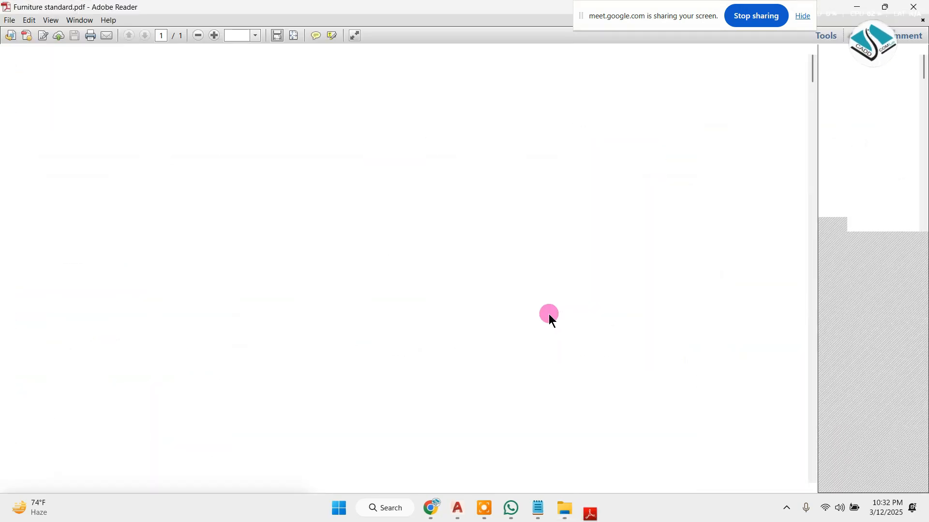
- Examine the king-size, queen-size and single bed dimensions in the PDF's Size of beds section
scroll(481, 314, "down", 3)
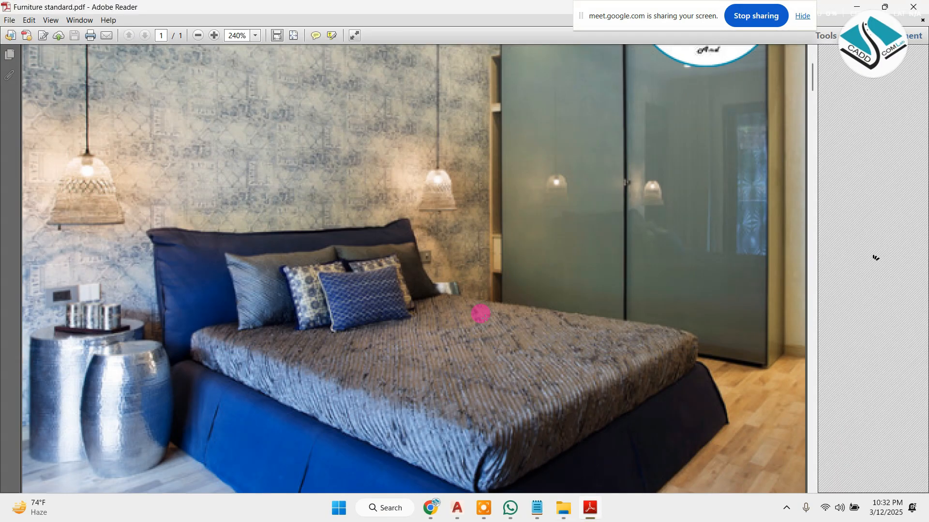
scroll(460, 313, "down", 10)
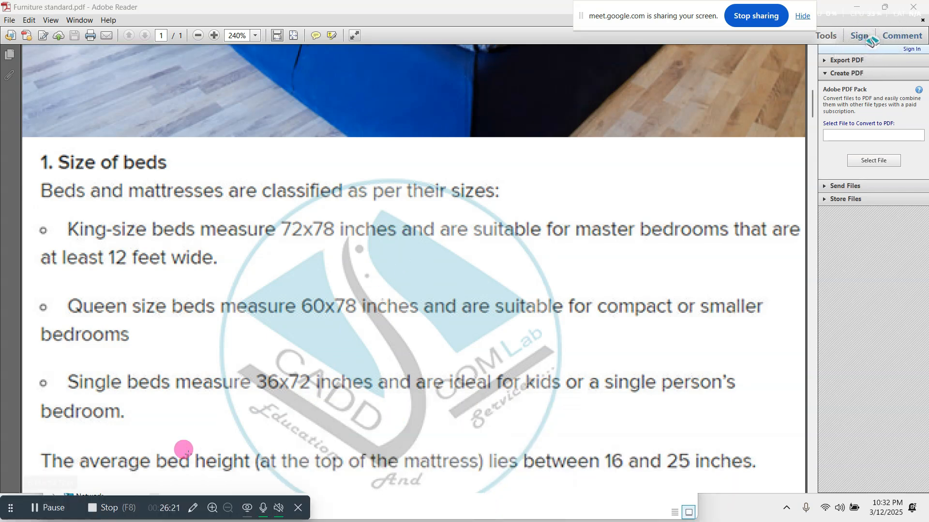
left_click(192, 508)
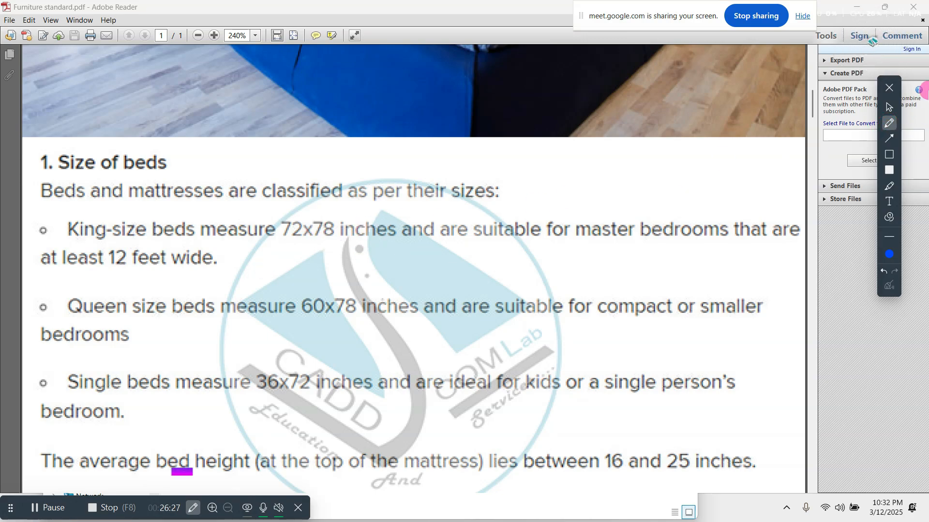
mouse_move(382, 228)
left_mouse_down()
mouse_move(323, 216)
mouse_move(44, 209)
mouse_move(751, 266)
mouse_move(290, 182)
mouse_move(252, 214)
left_mouse_up()
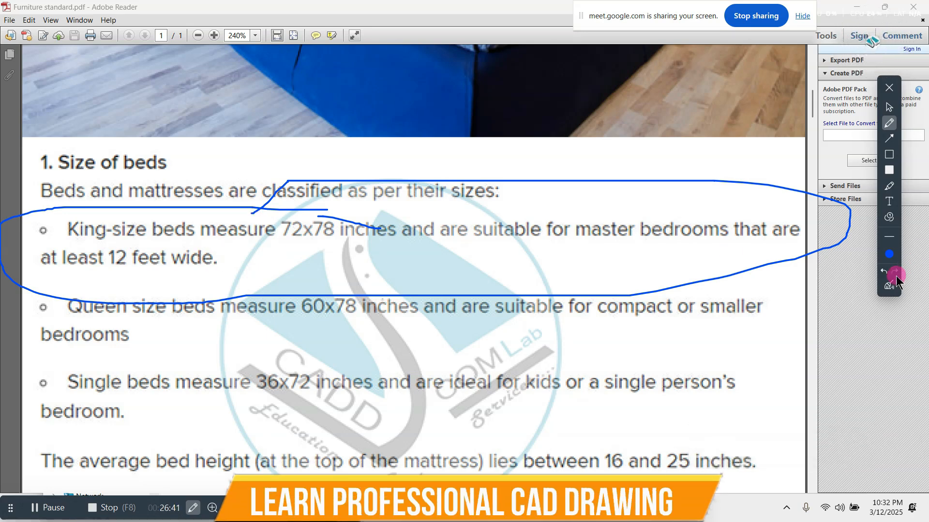
left_click(886, 286)
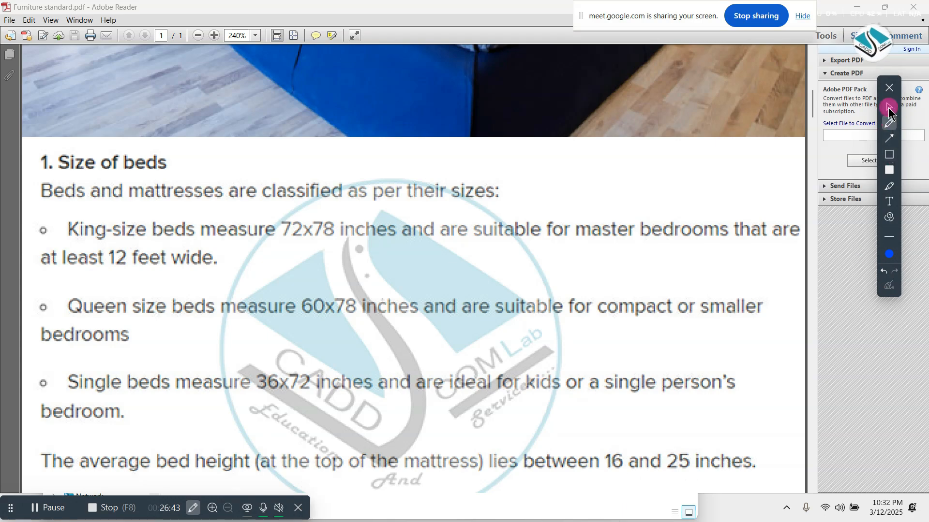
left_click(889, 87)
left_click(856, 7)
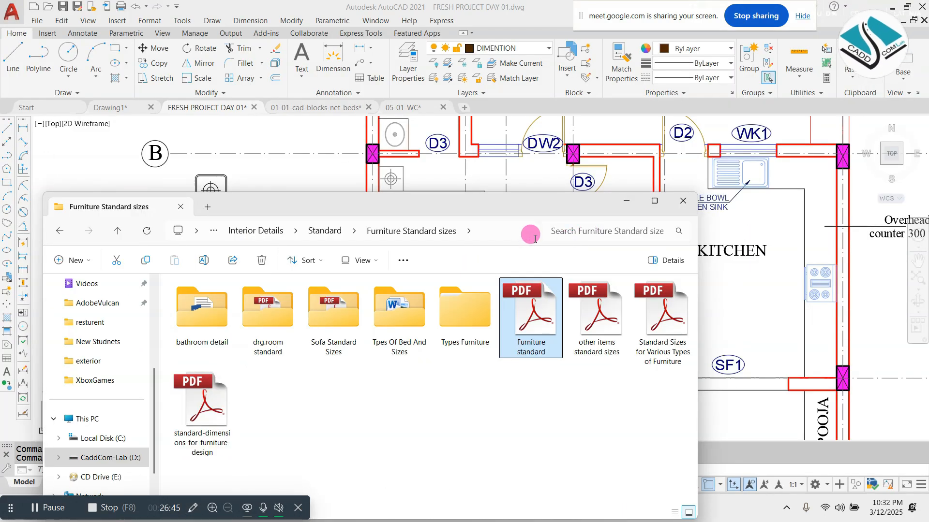
- Return to the FRESH PROJECT DAY 01 drawing and compare the bed block with the existing master bedroom bed
left_click(326, 166)
scroll(194, 227, "up", 5)
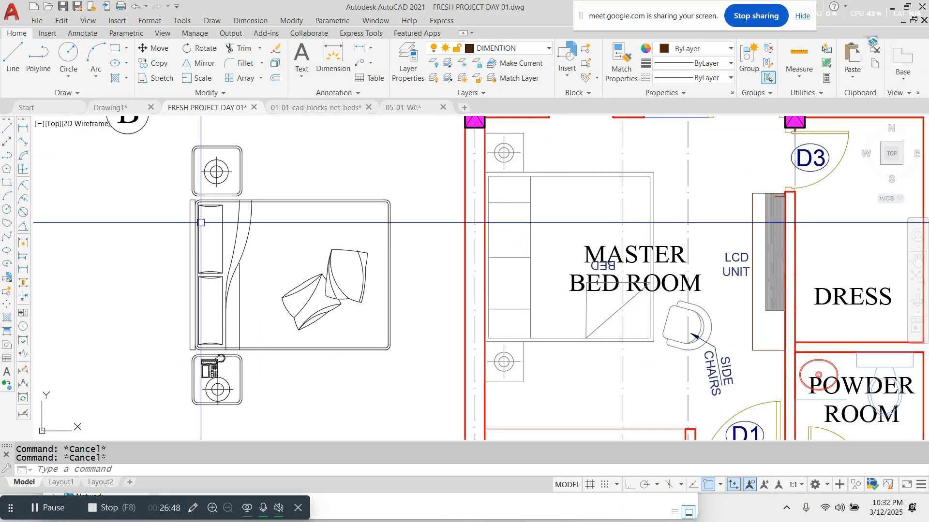
scroll(258, 269, "down", 4)
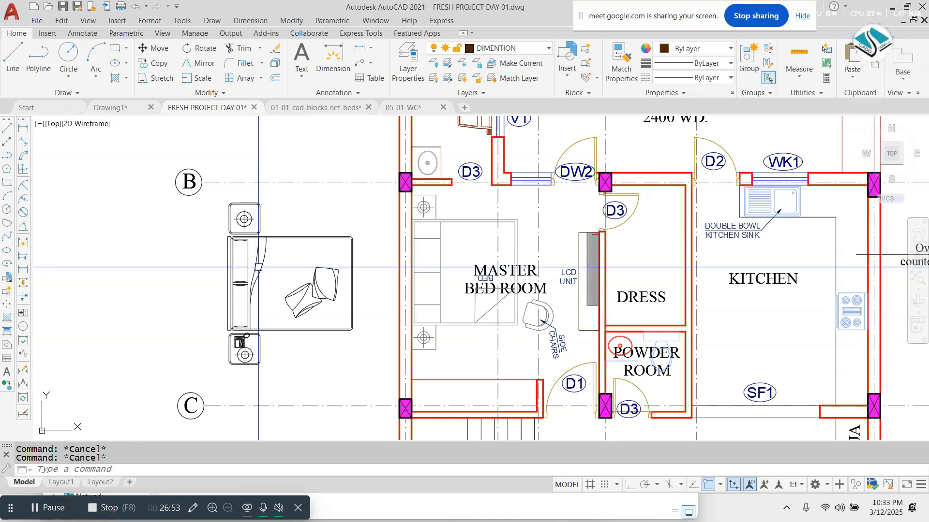
scroll(505, 206, "down", 1)
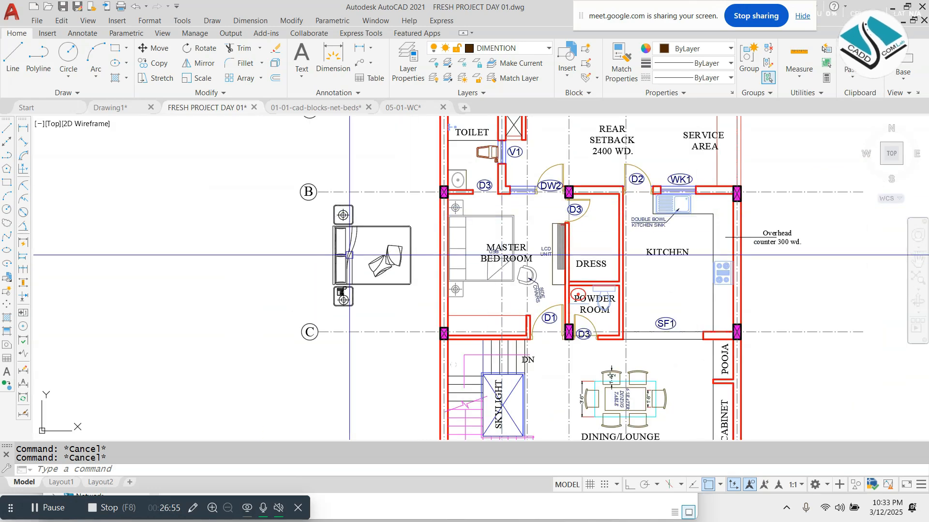
scroll(310, 259, "up", 1)
left_click(564, 508)
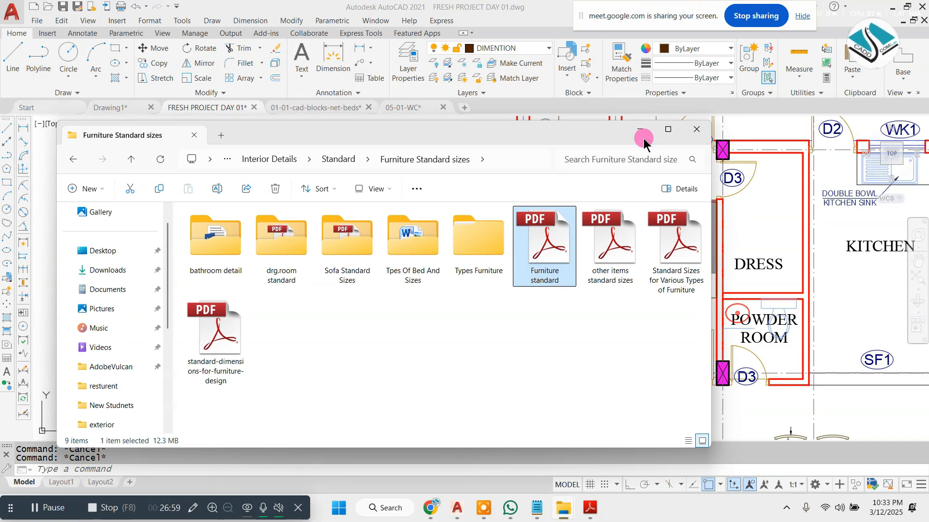
left_click(641, 137)
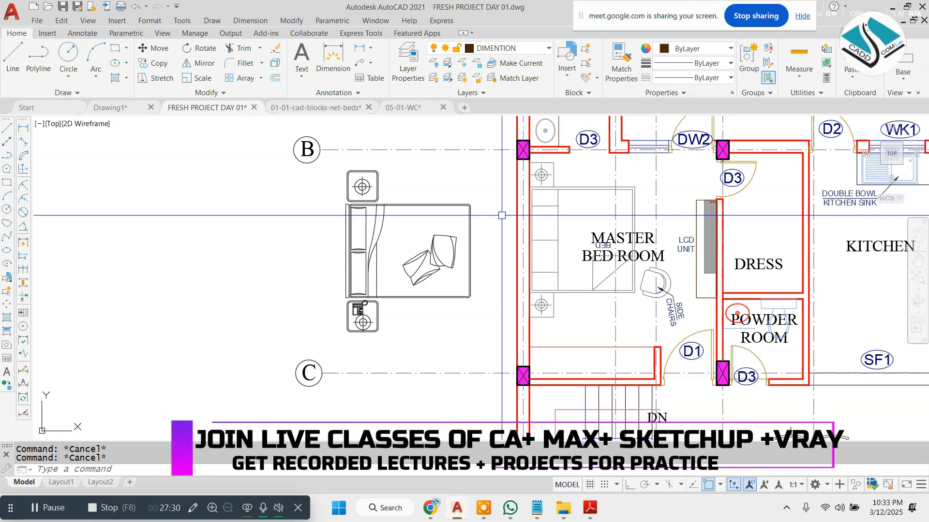
- Move the bed block with its side tables away from the floor plan, well clear of the grid B and C bubbles
left_click(482, 171)
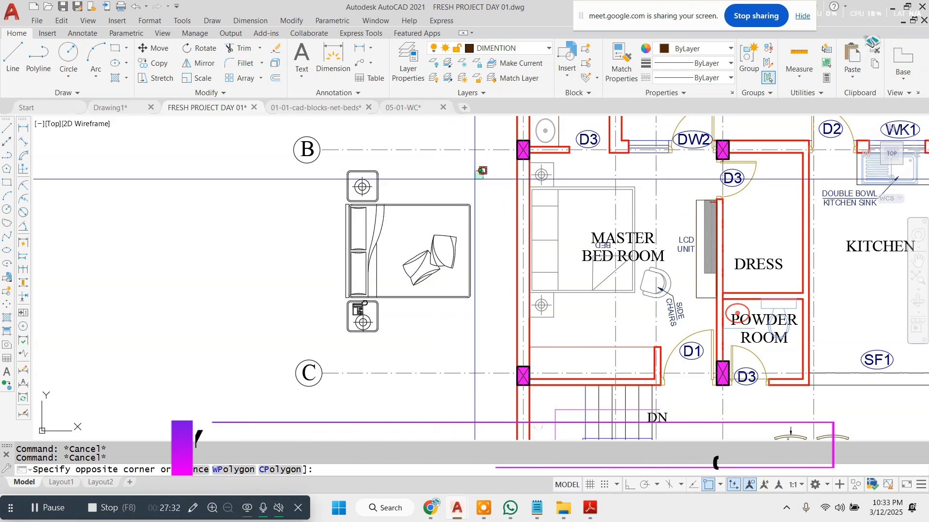
left_click(303, 342)
scroll(563, 247, "down", 1)
type("m")
key("space")
left_click(447, 256)
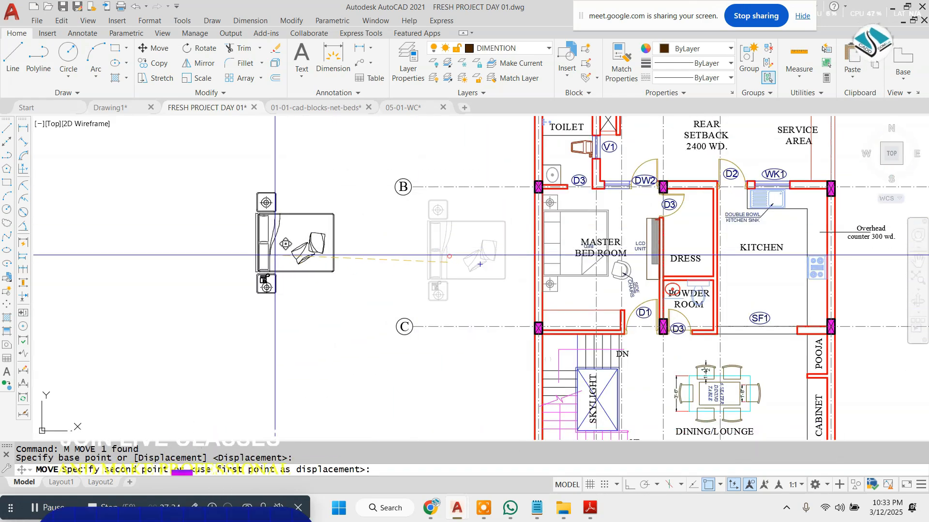
left_click(273, 249)
- Shift the bed block with side tables a little farther left and slightly down into the empty area
scroll(273, 240, "up", 2)
scroll(453, 229, "down", 1)
left_click(458, 158)
left_click(238, 327)
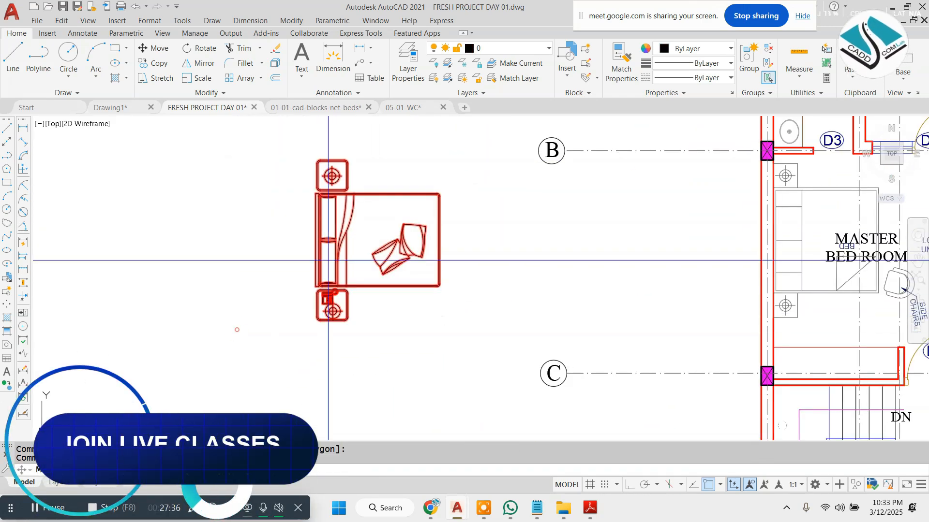
type("m")
key("space")
left_click(314, 259)
left_click(210, 282)
scroll(226, 251, "up", 1)
key("Escape")
key("Escape")
left_click(349, 184)
left_click(338, 263)
key("Escape")
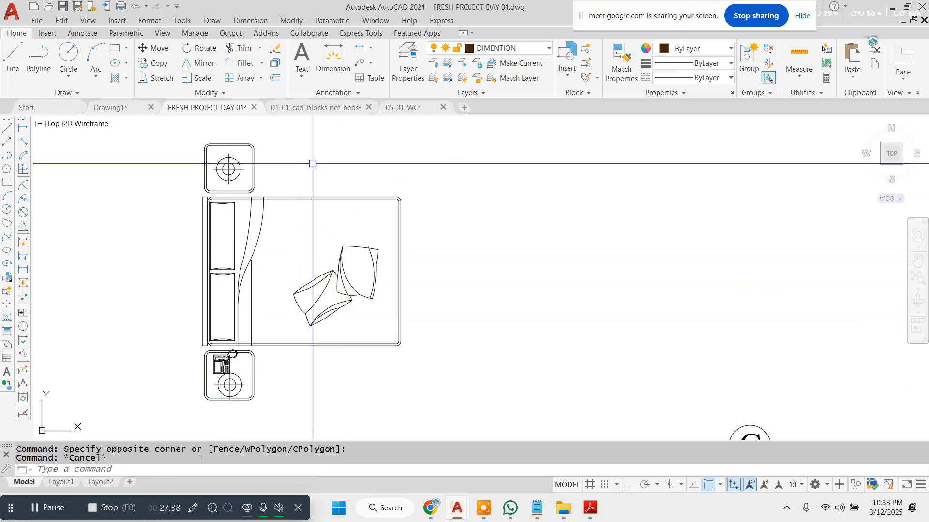
left_click(453, 183)
left_click(265, 274)
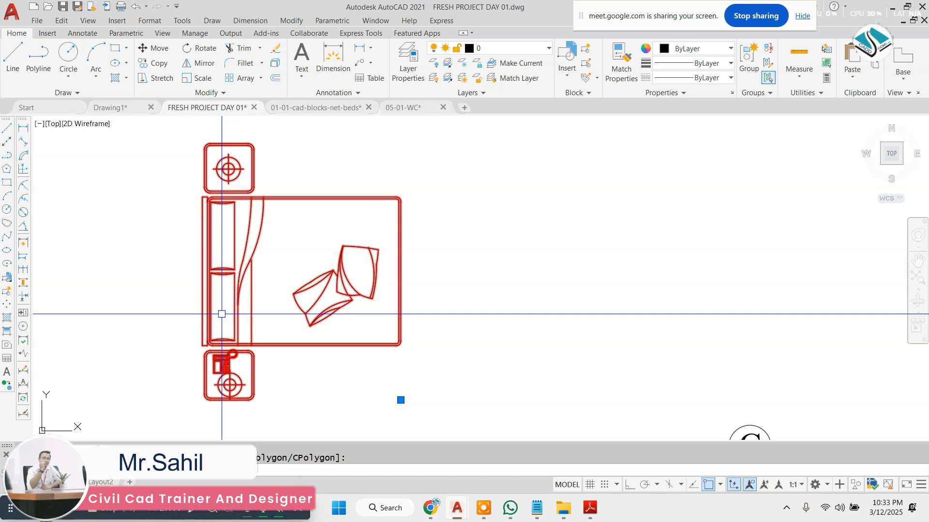
key("Escape")
- Switch to the Notepad command list, add the line "5-X ENTER-EXPLODE-", and return to the drawing
left_click(504, 455)
left_click(537, 512)
left_click(474, 284)
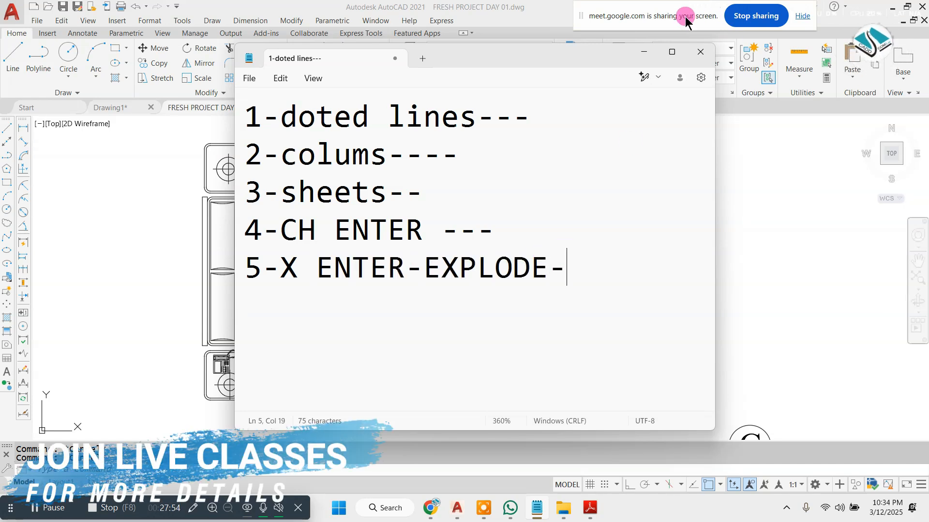
left_click(646, 52)
- Explode the bed block with its side tables into separate objects
type("x")
key("Return")
left_click(442, 146)
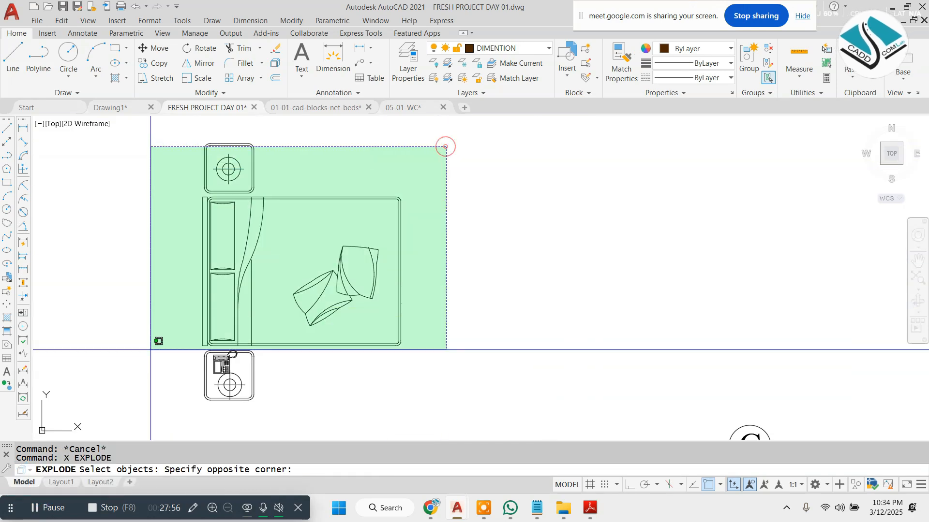
left_click(106, 401)
key("Escape")
scroll(213, 223, "up", 2)
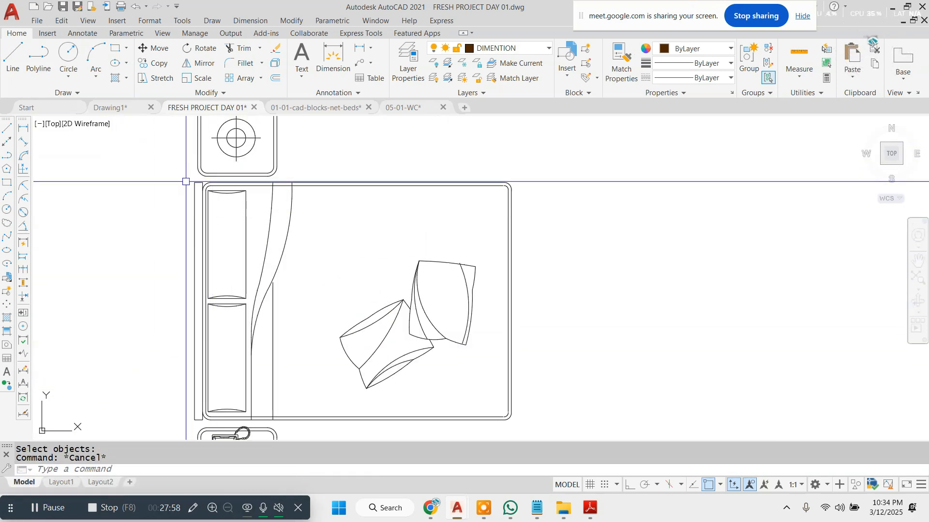
- Move the exploded bed out from between the two side tables into the free space on their right
scroll(310, 246, "down", 2)
left_click(230, 202)
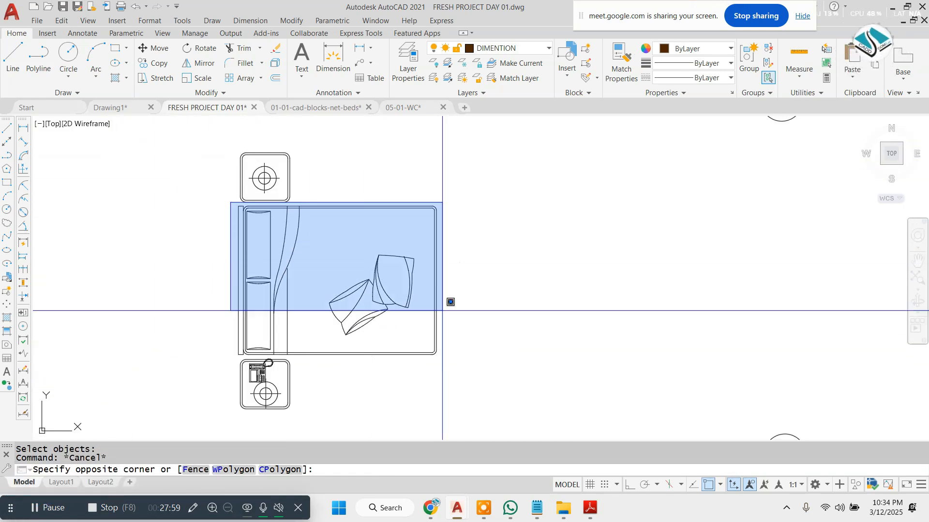
left_click(475, 357)
type("m")
key("Return")
left_click(330, 303)
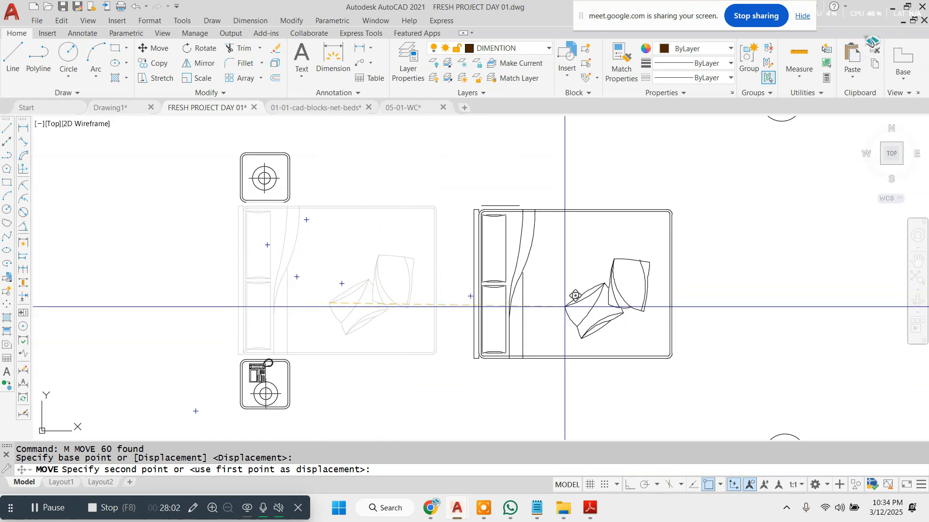
left_click(564, 305)
key("Escape")
scroll(493, 209, "up", 1)
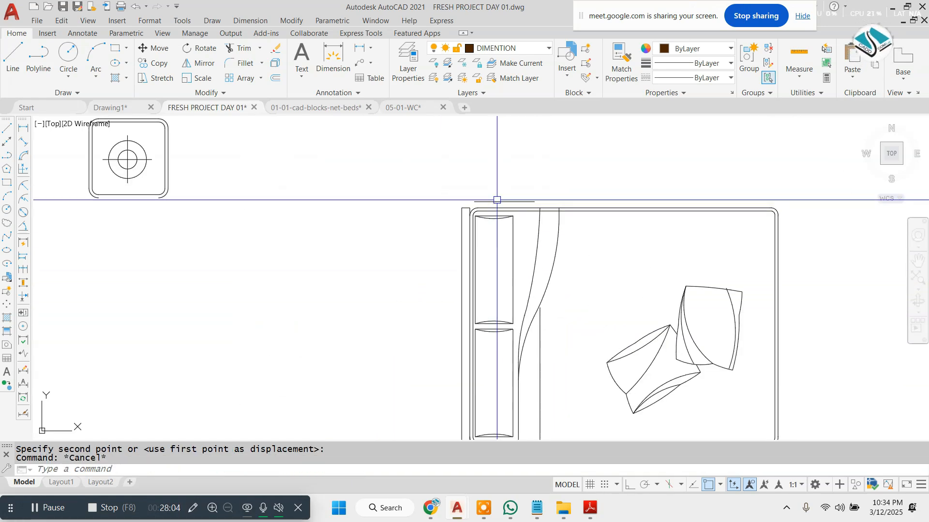
- Erase the stray line above the bed's head end and the upper side table
left_click(497, 201)
type("e")
key("Return")
scroll(496, 201, "down", 1)
left_click(384, 144)
left_click(203, 227)
type("e")
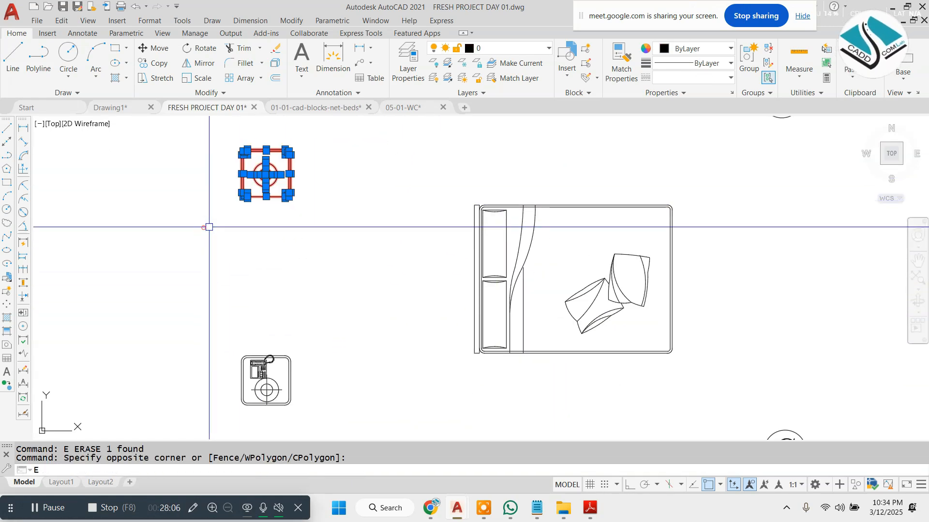
key("Return")
key("Escape")
- Draw a vertical 6' line above the bed with Ortho turned on
middle_click_drag(647, 292, 524, 274)
scroll(533, 261, "up", 2)
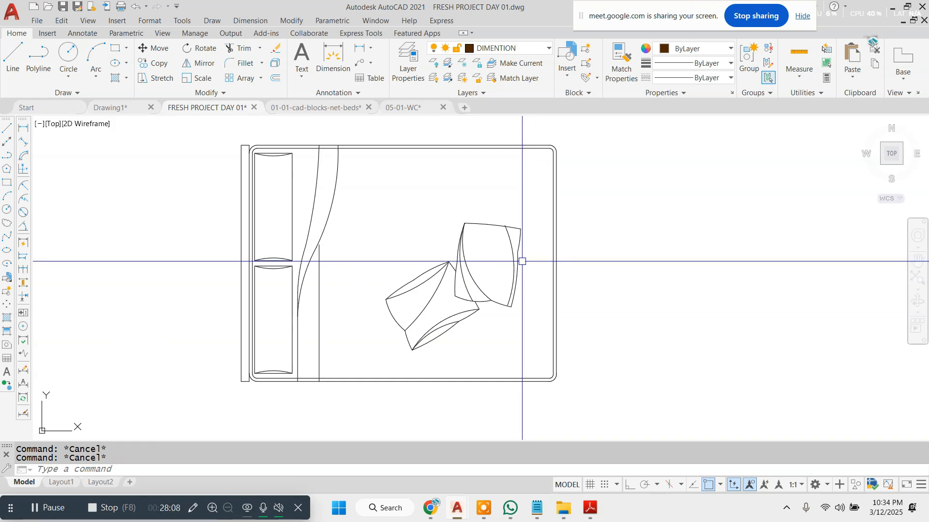
scroll(484, 288, "down", 2)
type("l")
key("Return")
scroll(425, 188, "down", 4)
scroll(434, 179, "up", 4)
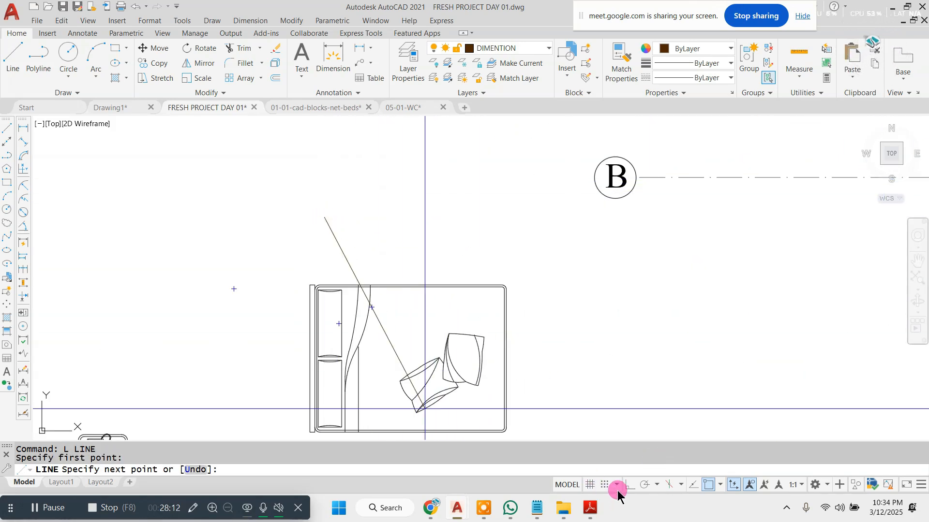
left_click(631, 484)
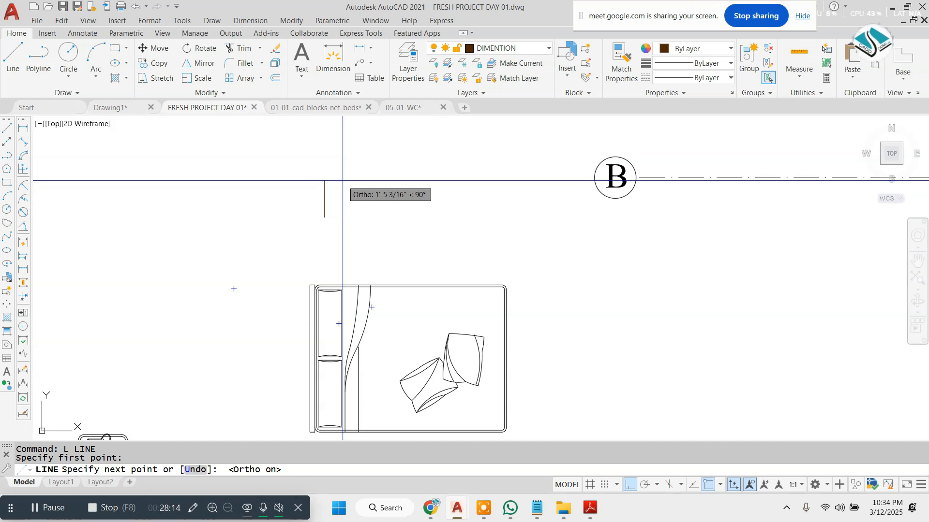
key("Escape")
scroll(342, 181, "down", 5)
scroll(343, 182, "up", 4)
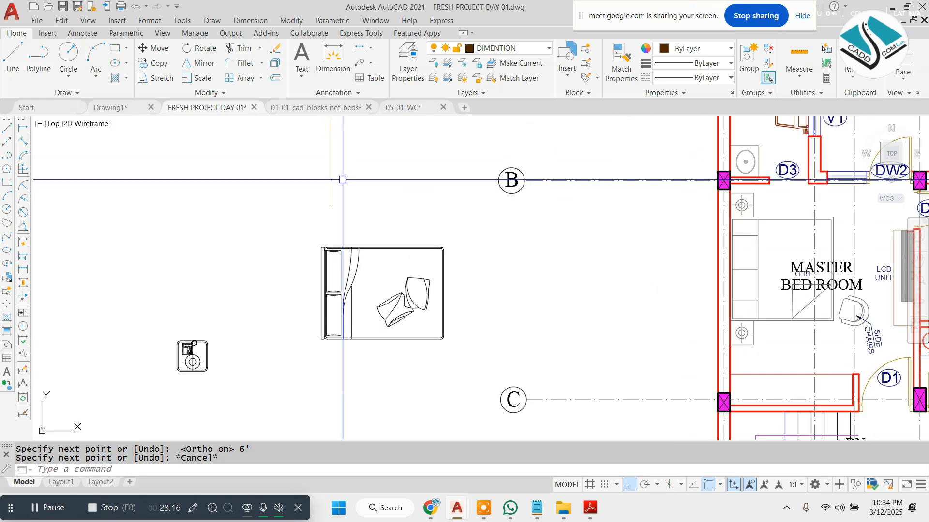
key("Escape")
left_click(445, 234)
left_click(315, 331)
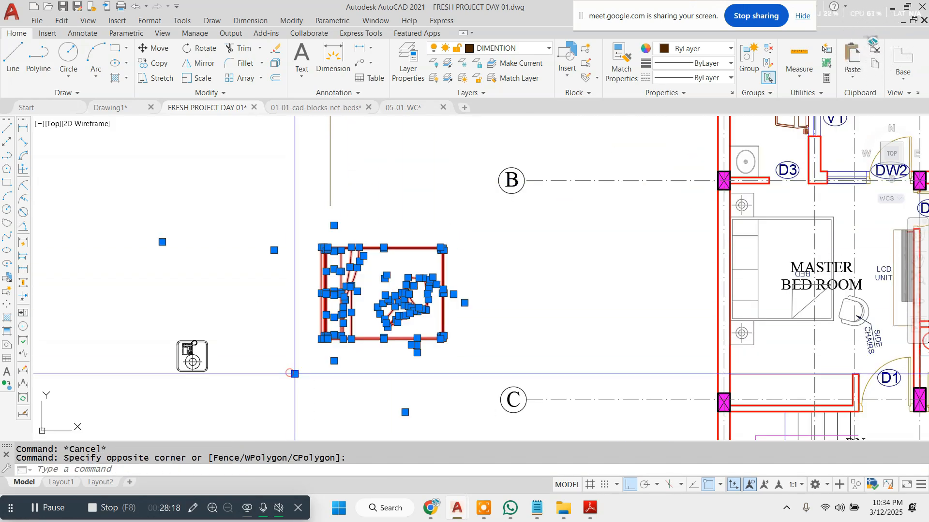
type("SC")
key("Return")
scroll(342, 328, "up", 6)
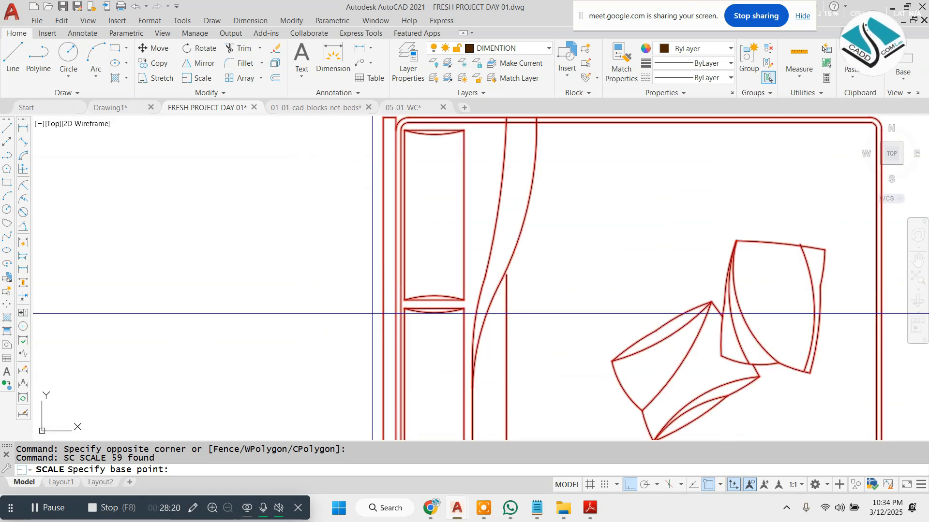
left_click(383, 319)
scroll(382, 321, "down", 6)
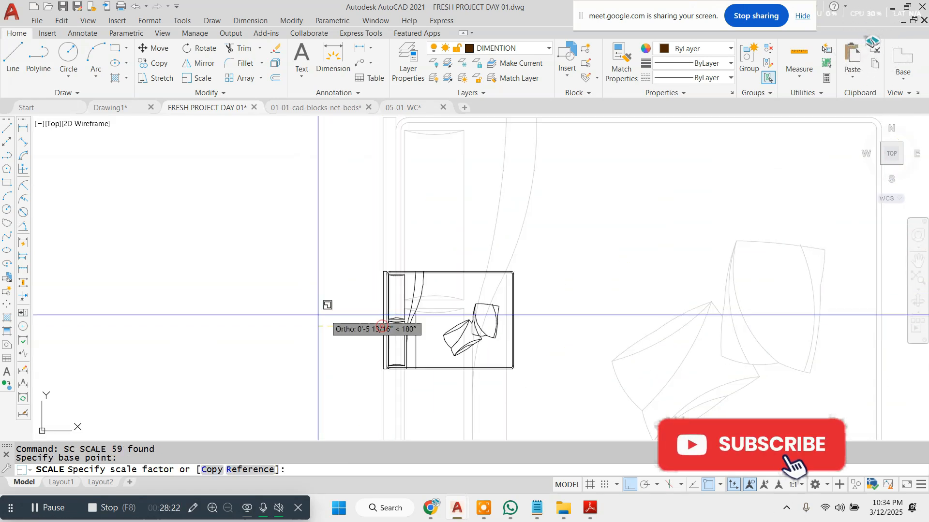
type("R")
key("Return")
scroll(325, 310, "up", 3)
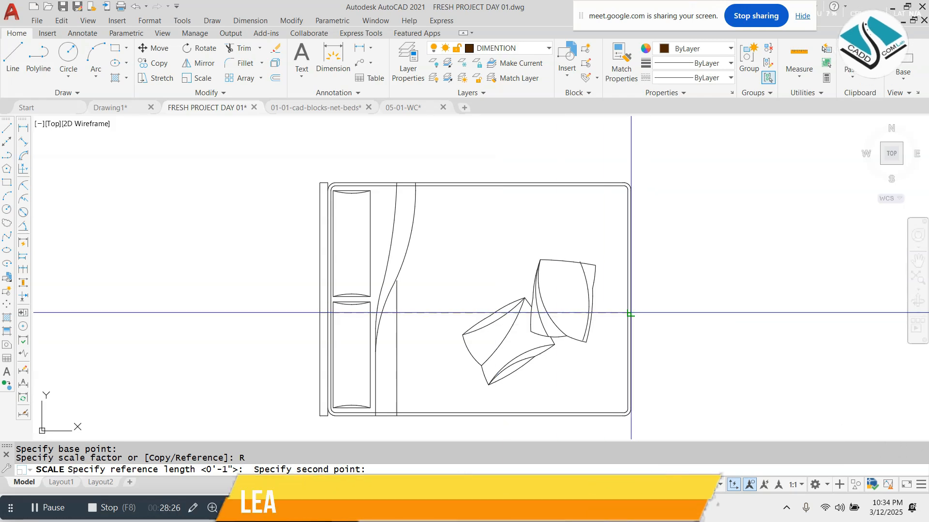
left_click(630, 311)
type("P")
key("Return")
scroll(409, 146, "down", 5)
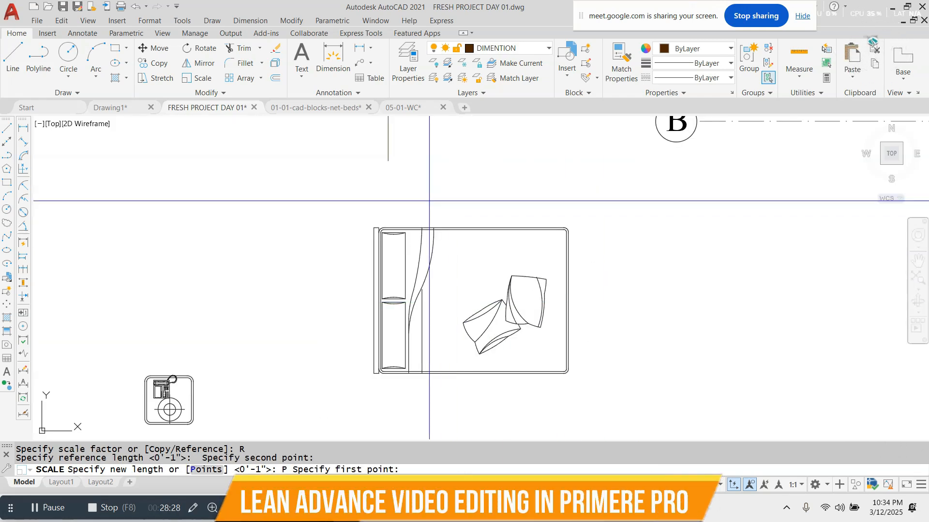
scroll(409, 145, "up", 4)
key("Escape")
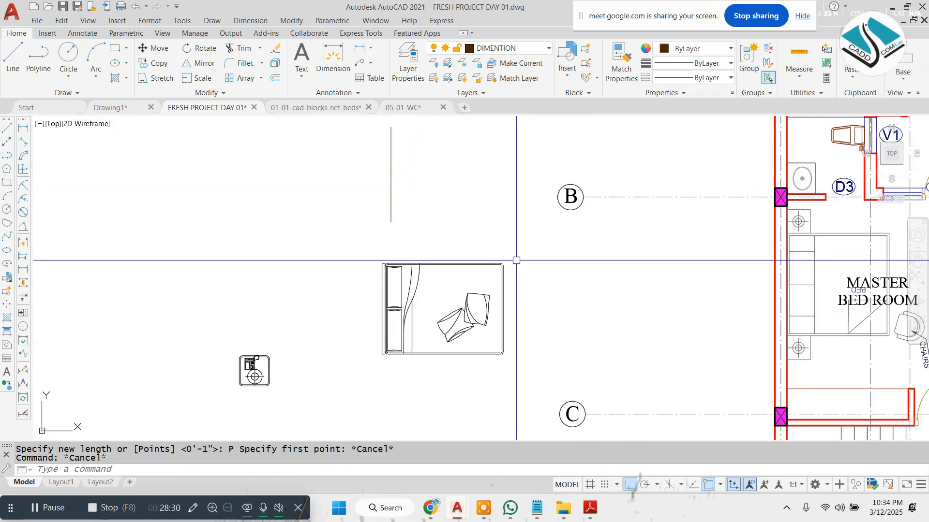
- Scale the bed by reference from the midpoint of the headboard's upper end, picking the headboard's full length as the reference
left_click(514, 239)
left_click(332, 395)
type("sc")
key("Return")
scroll(414, 337, "up", 4)
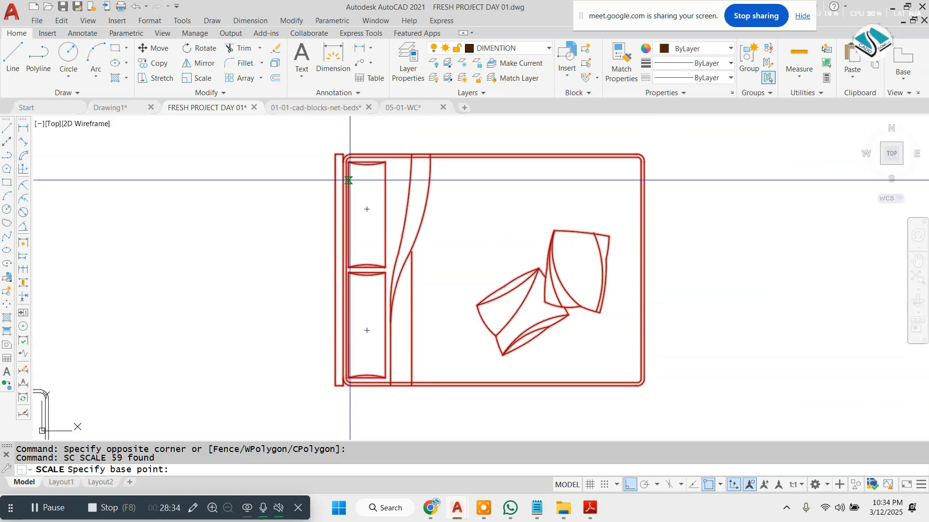
scroll(341, 151, "up", 4)
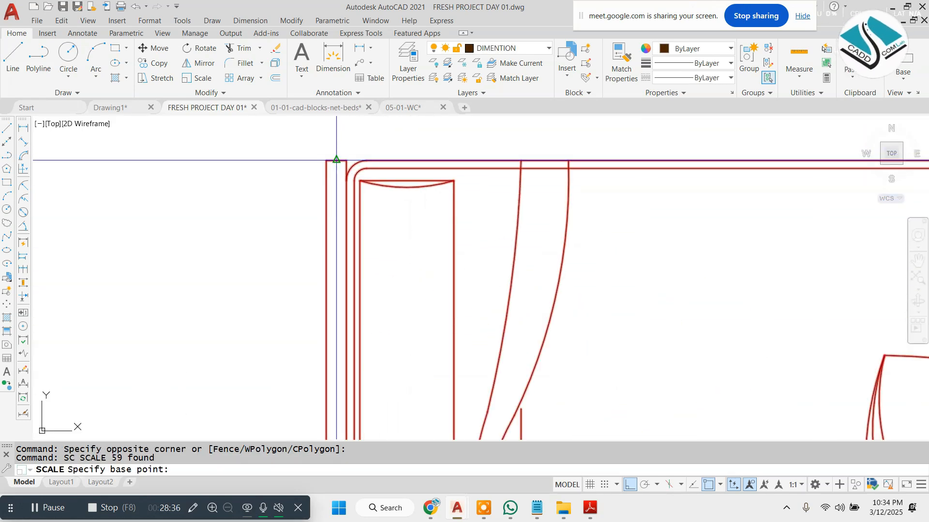
left_click(336, 160)
scroll(337, 161, "down", 4)
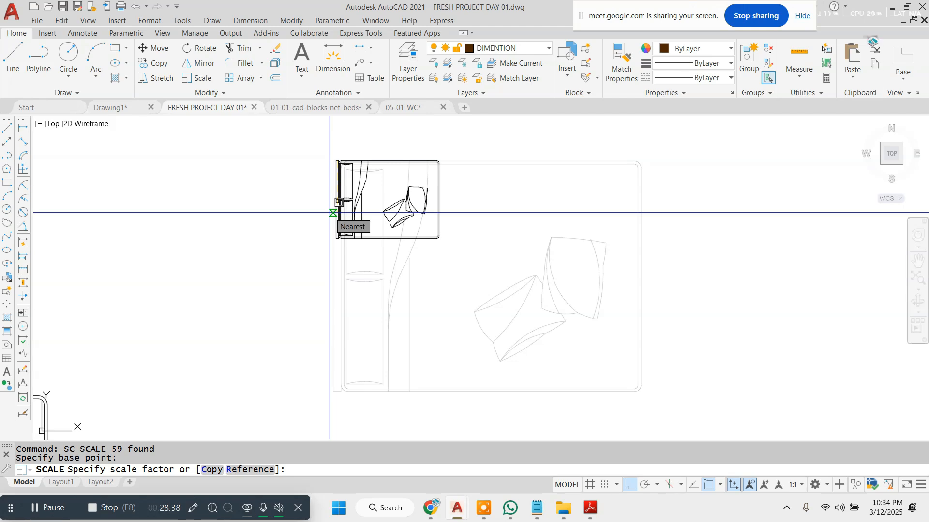
type("r")
key("Return")
scroll(337, 161, "up", 4)
left_click(332, 160)
scroll(333, 160, "down", 4)
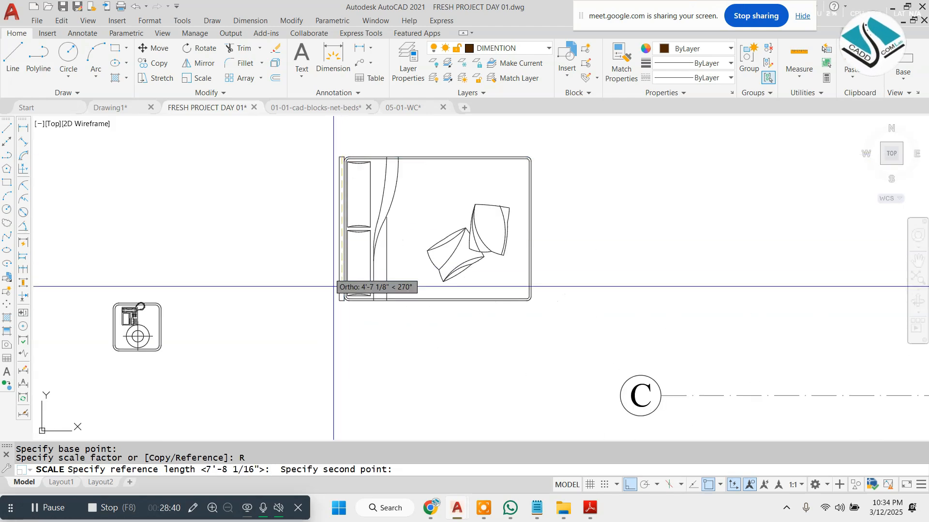
scroll(344, 286, "up", 4)
left_click(344, 317)
scroll(345, 317, "down", 3)
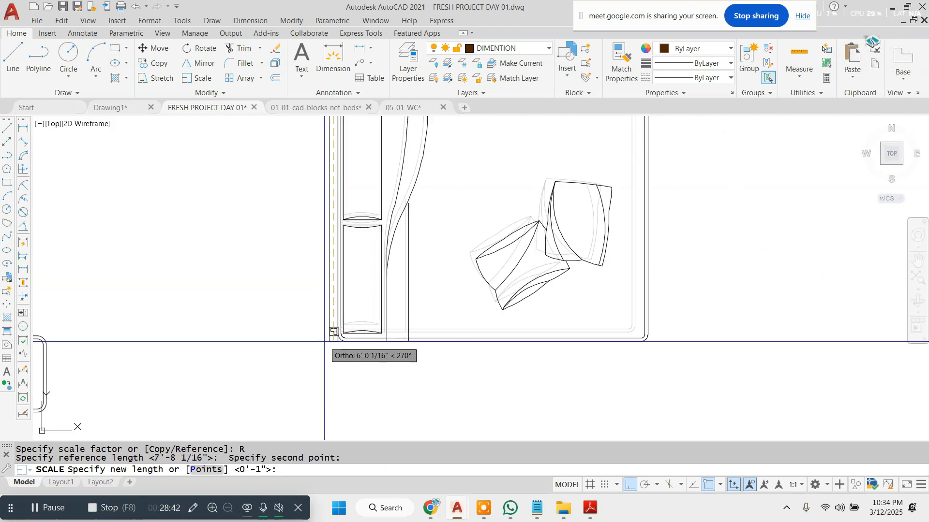
- Specify the bed's new scaled length by points, using the two ends of the vertical 6' line
type("p")
key("Return")
scroll(334, 324, "down", 4)
scroll(328, 258, "up", 5)
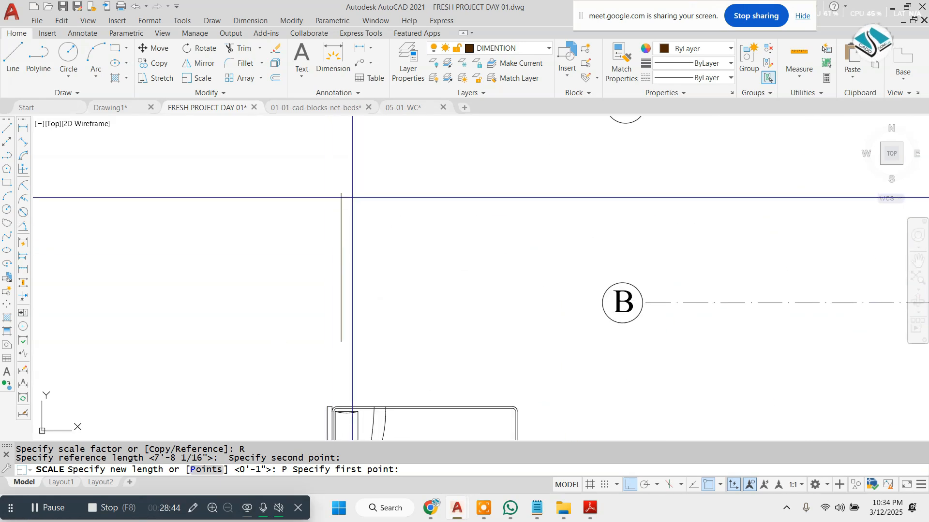
left_click(341, 193)
left_click(341, 342)
scroll(379, 249, "down", 5)
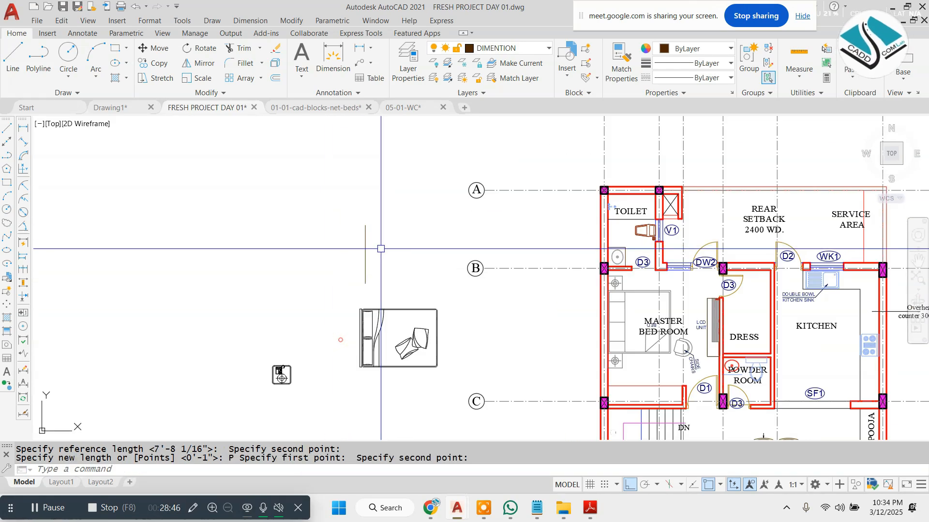
key("Escape")
- Move the vertical 6' line by its upper end to just left of the headboard, level with its top, with Ortho off
scroll(386, 249, "up", 3)
left_click(394, 232)
left_click(321, 264)
type("m")
key("Return")
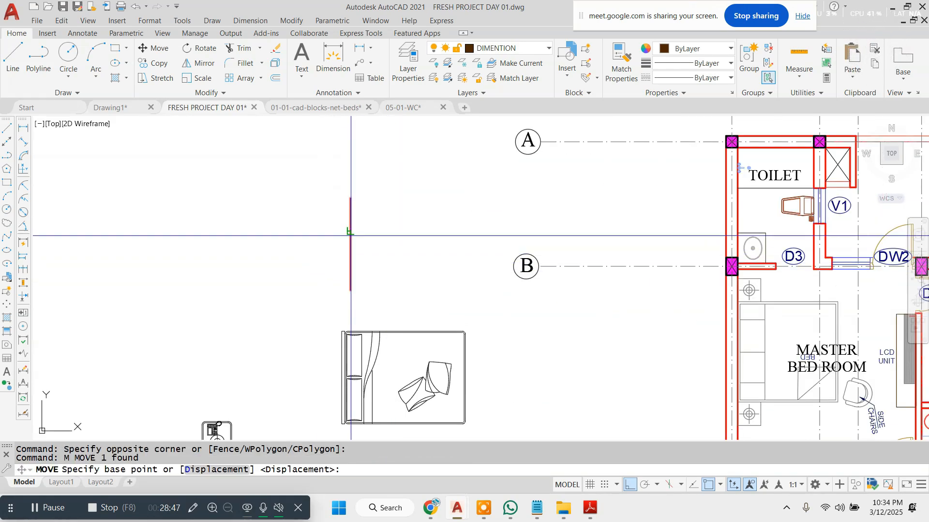
left_click(351, 198)
left_click(621, 486)
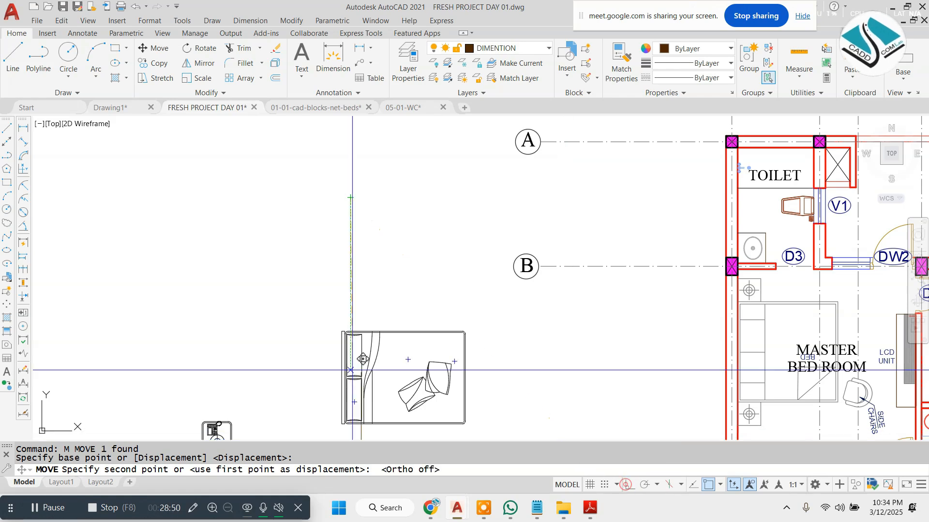
scroll(333, 332, "up", 6)
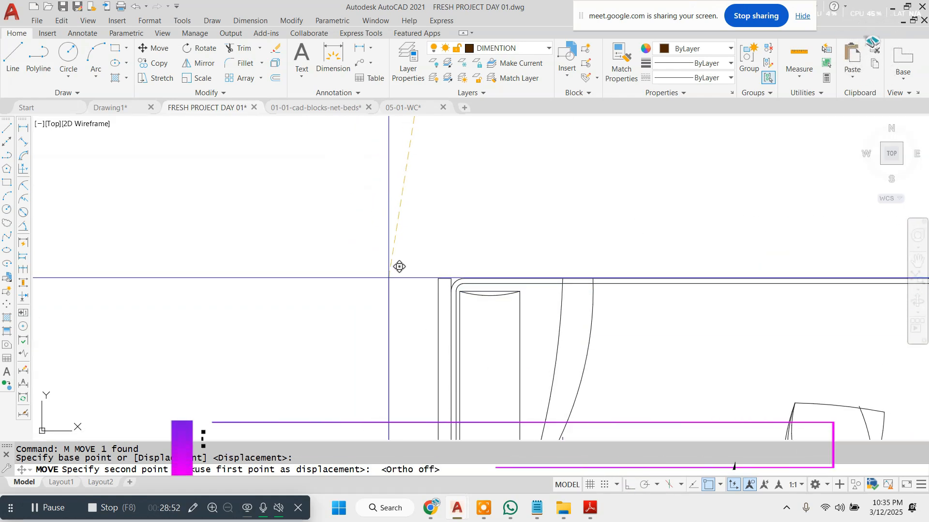
key("Escape")
- Measure the headboard's full length with a linear dimension between the midpoints of its two short ends
scroll(385, 269, "down", 5)
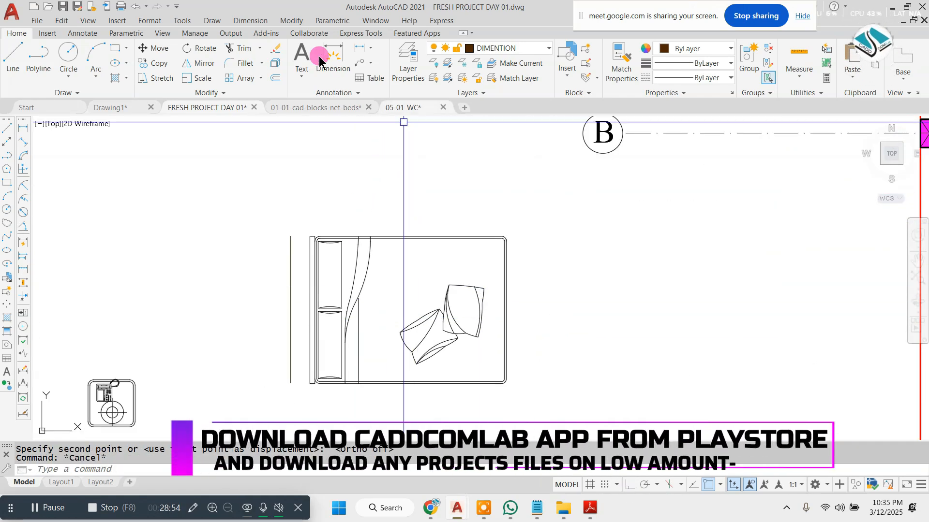
left_click(256, 23)
left_click(229, 52)
scroll(319, 239, "up", 7)
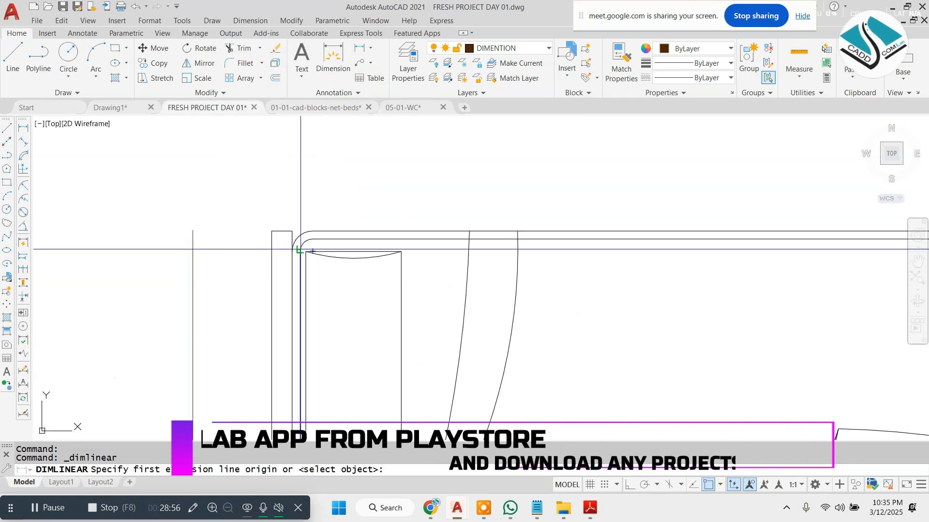
scroll(266, 220, "down", 5)
scroll(285, 369, "up", 6)
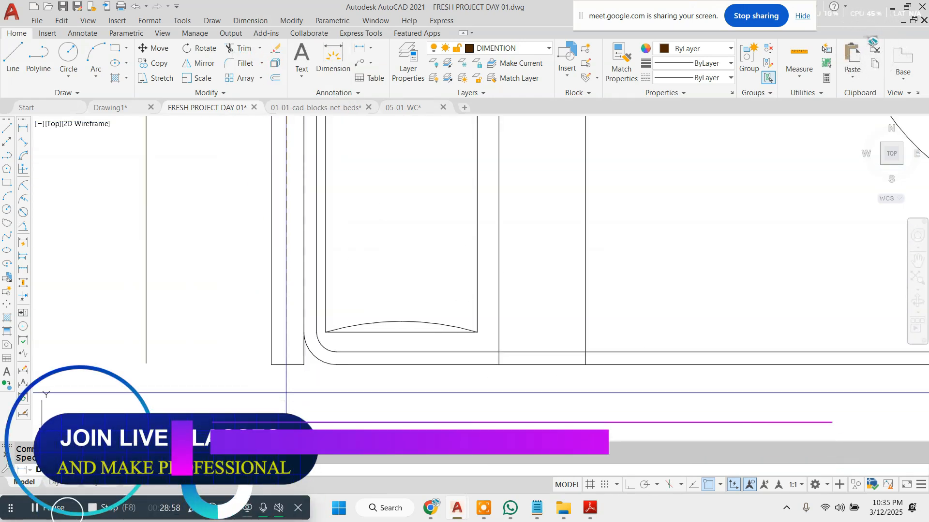
left_click(286, 368)
scroll(280, 270, "down", 5)
key("Escape")
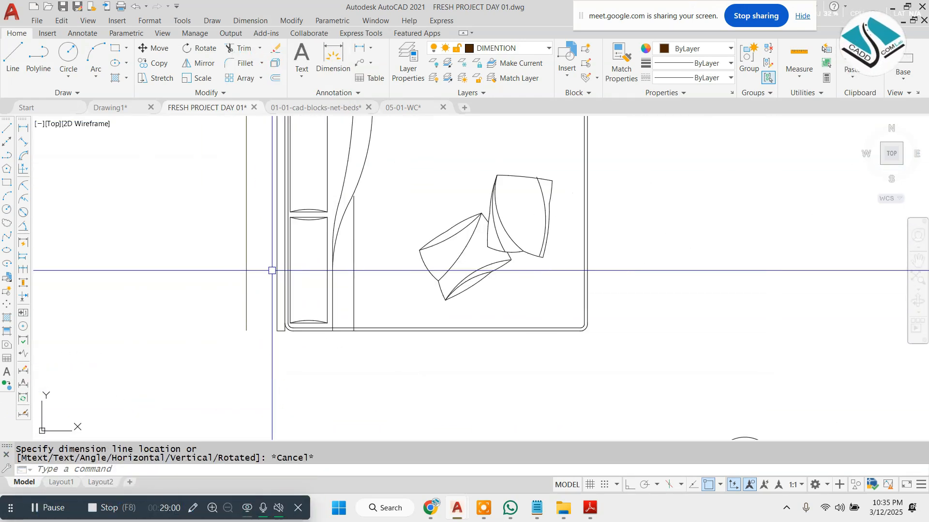
- Erase the vertical 6' reference line beside the headboard
left_click(253, 242)
left_click(237, 245)
type("e")
key("space")
scroll(333, 280, "down", 4)
key("Escape")
scroll(377, 229, "up", 2)
key("Escape")
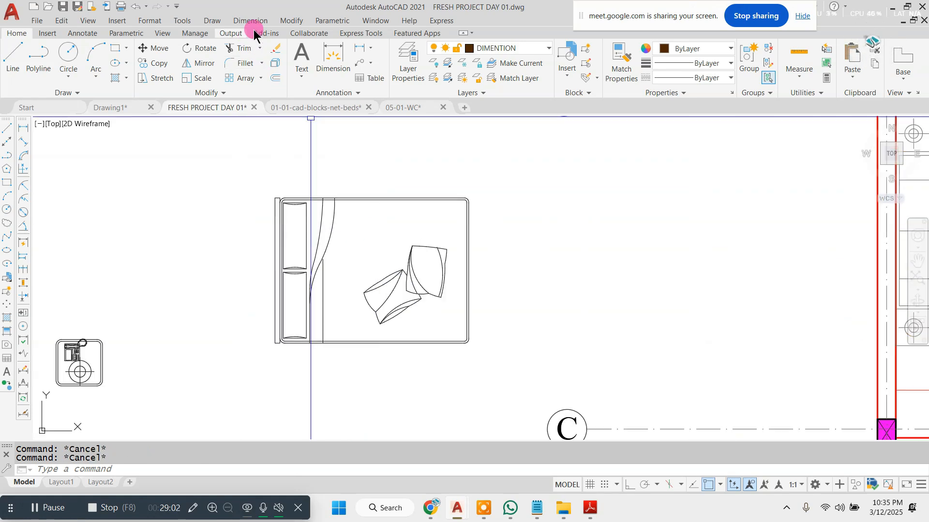
- Measure the bed's overall length from the headboard's outer face to the foot end with a linear dimension
left_click(257, 23)
left_click(259, 53)
scroll(286, 182, "up", 5)
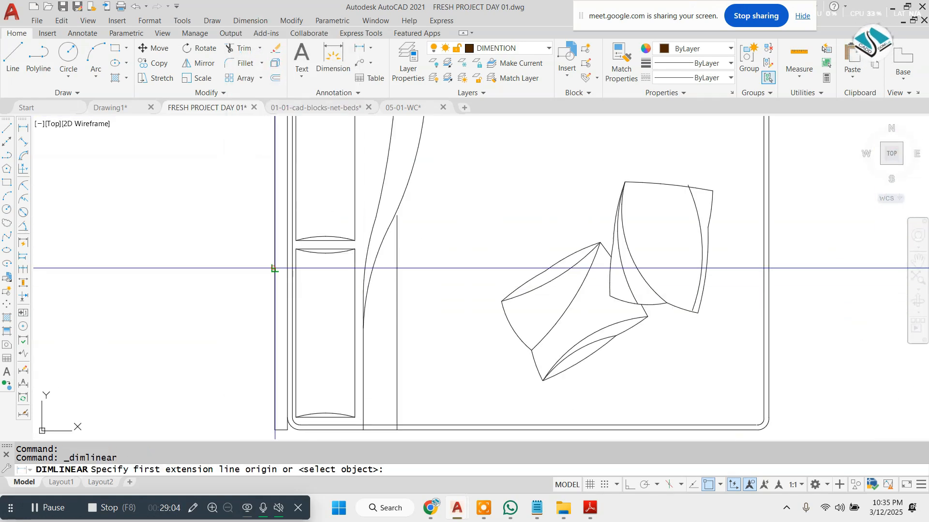
left_click(275, 267)
left_click(767, 278)
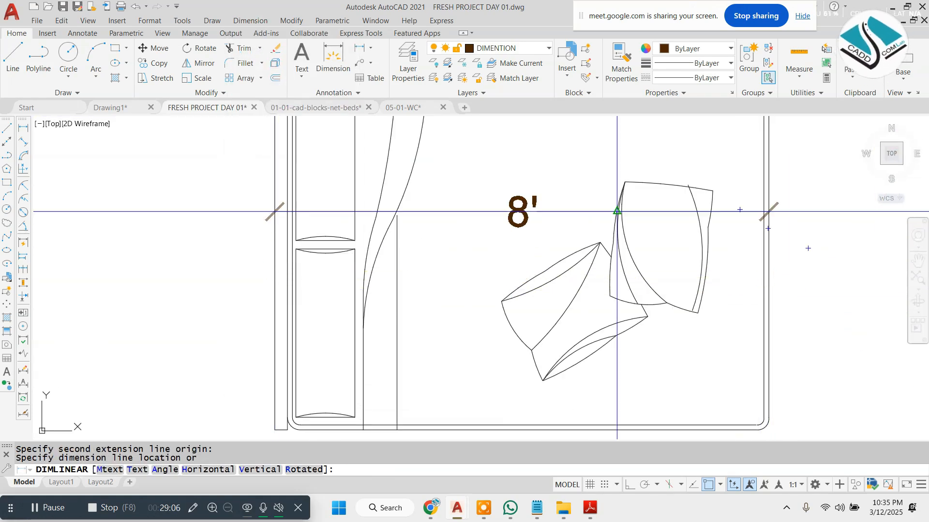
scroll(396, 260, "down", 2)
key("Escape")
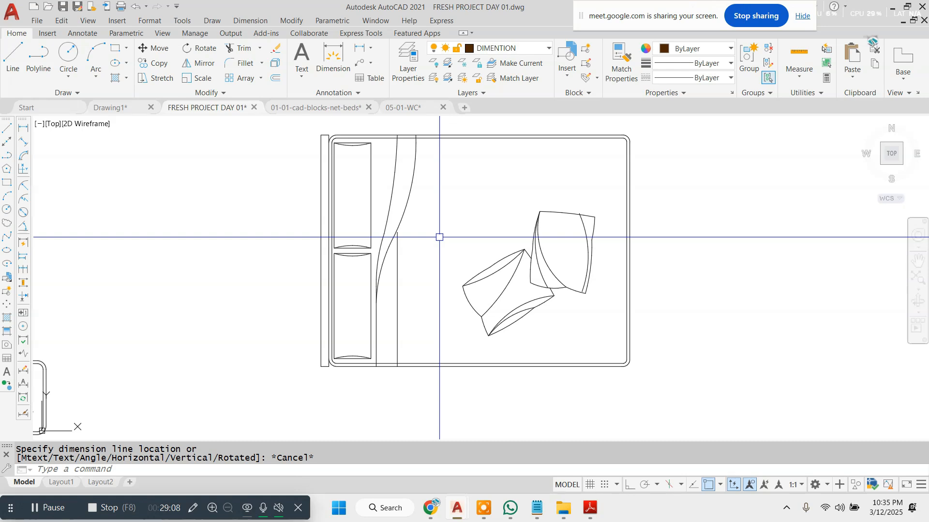
- Offset the headboard's outer line 7' toward the foot of the bed
left_click(320, 220)
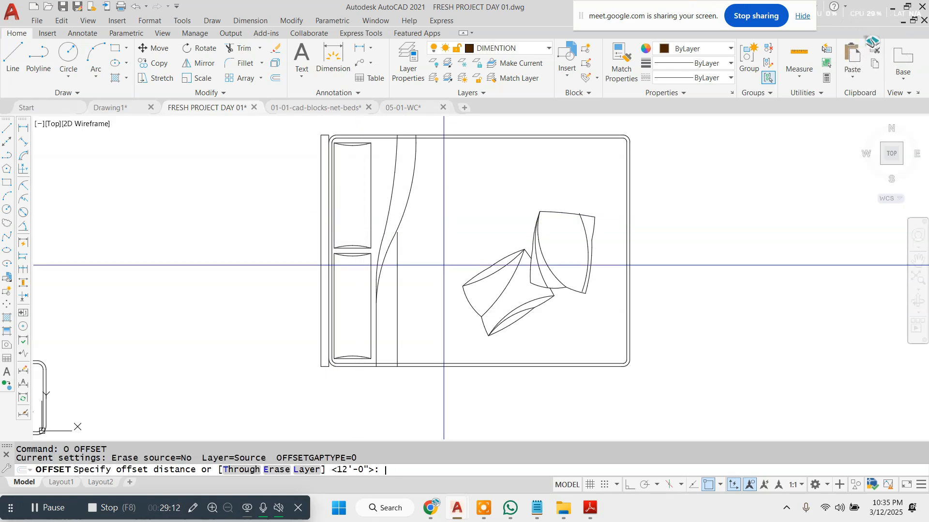
key("Return")
scroll(317, 252, "up", 2)
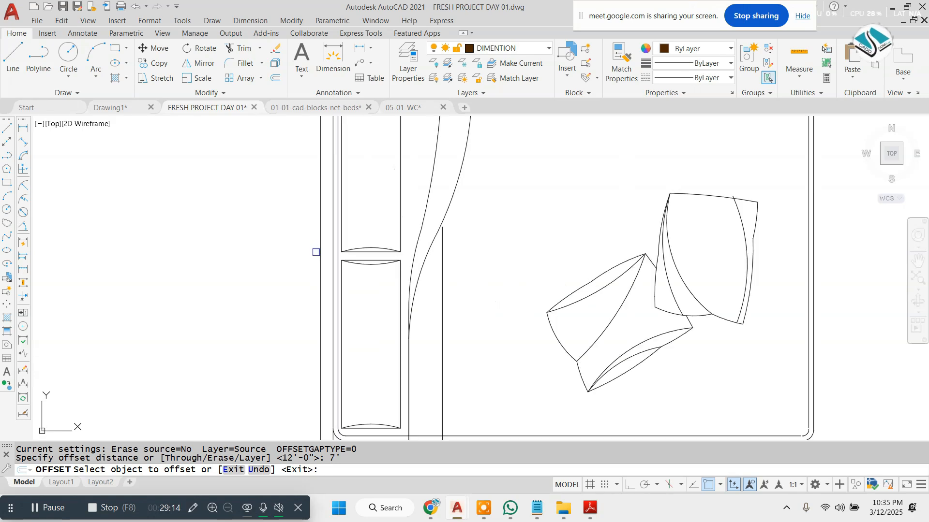
left_click(319, 255)
scroll(319, 255, "down", 2)
left_click(486, 213)
key("Escape")
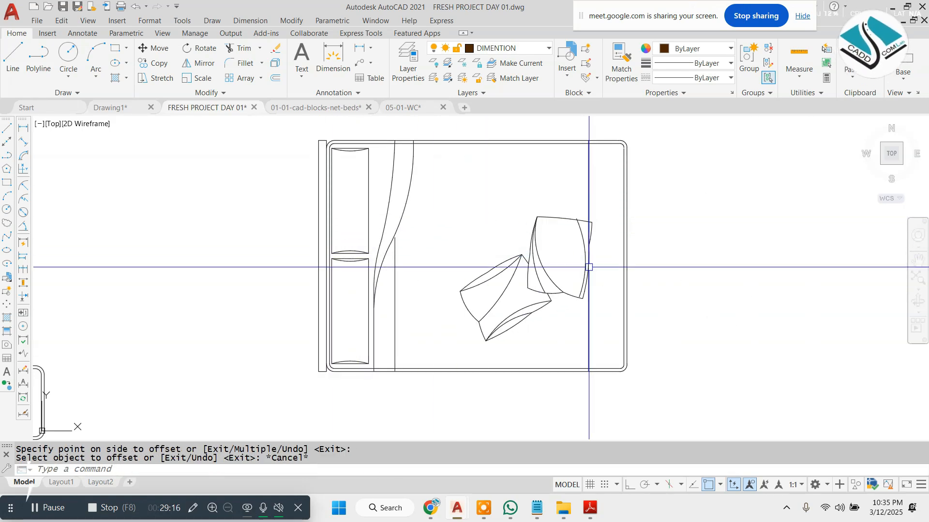
- Move the two loose cushions slightly toward the headboard, clear of the 7' offset line
left_click(390, 203)
left_click(603, 346)
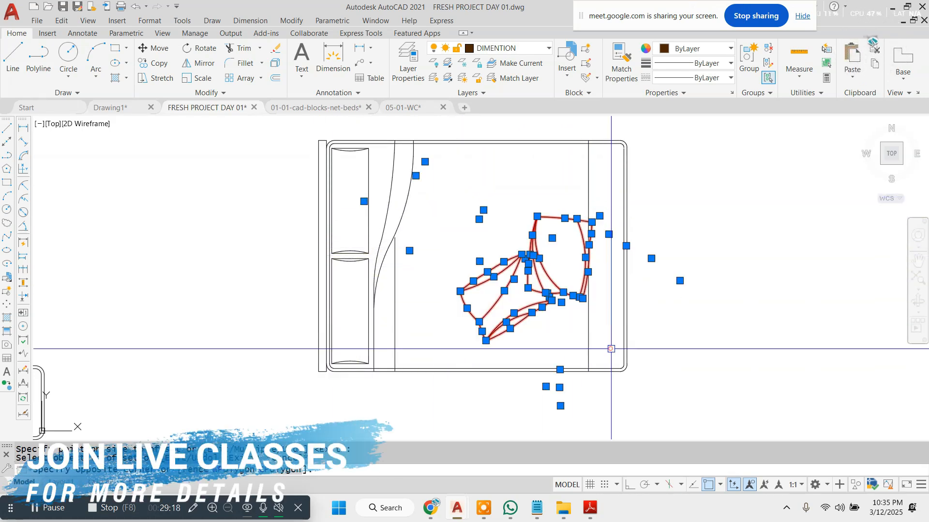
type("m")
key("Return")
left_click(841, 269)
key("Escape")
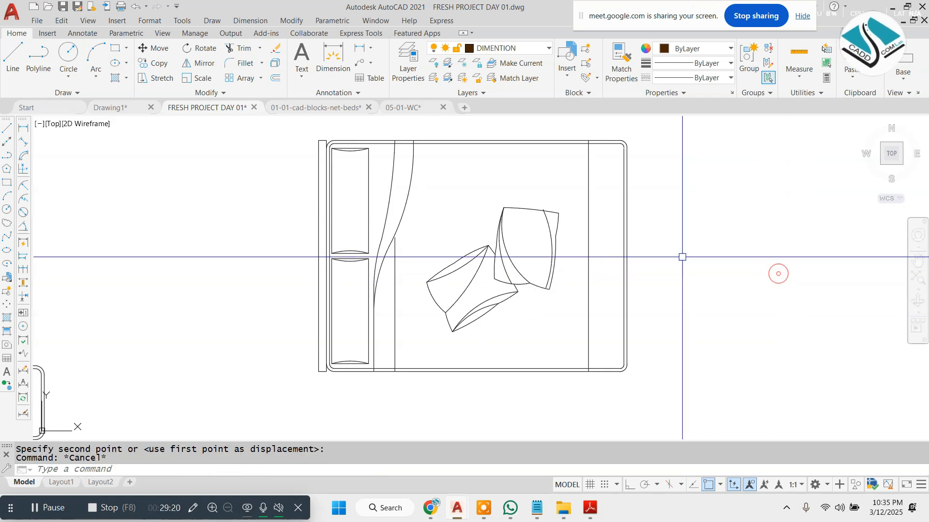
scroll(570, 243, "up", 3)
key("Escape")
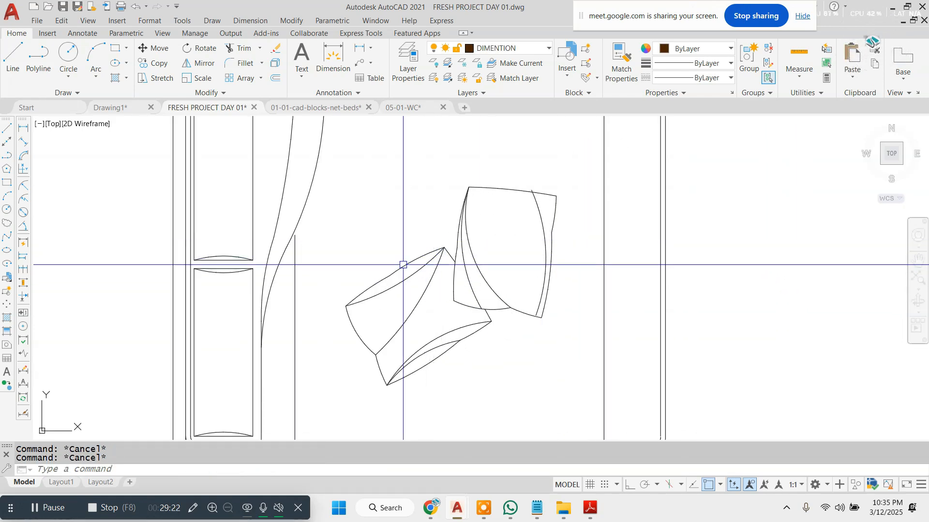
type("ex")
key("Return")
scroll(160, 261, "down", 2)
key("Escape")
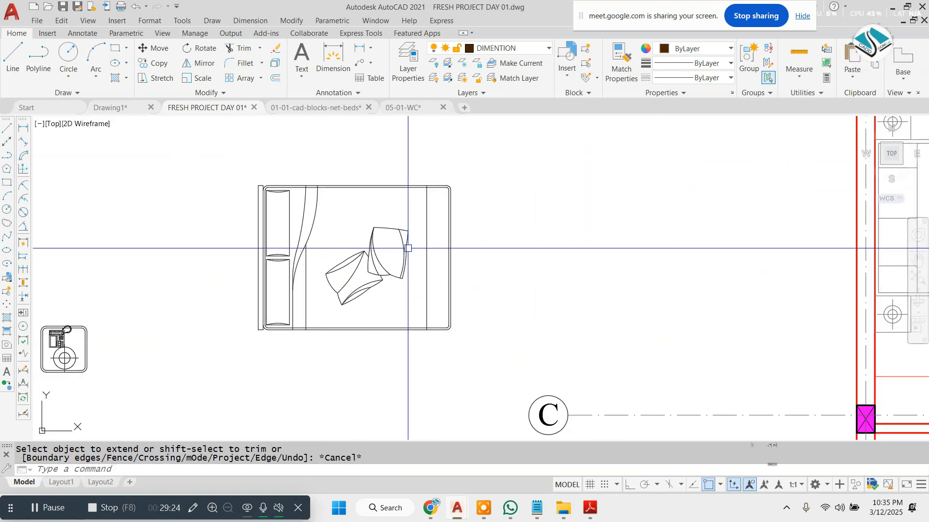
left_click(544, 129)
left_click(455, 377)
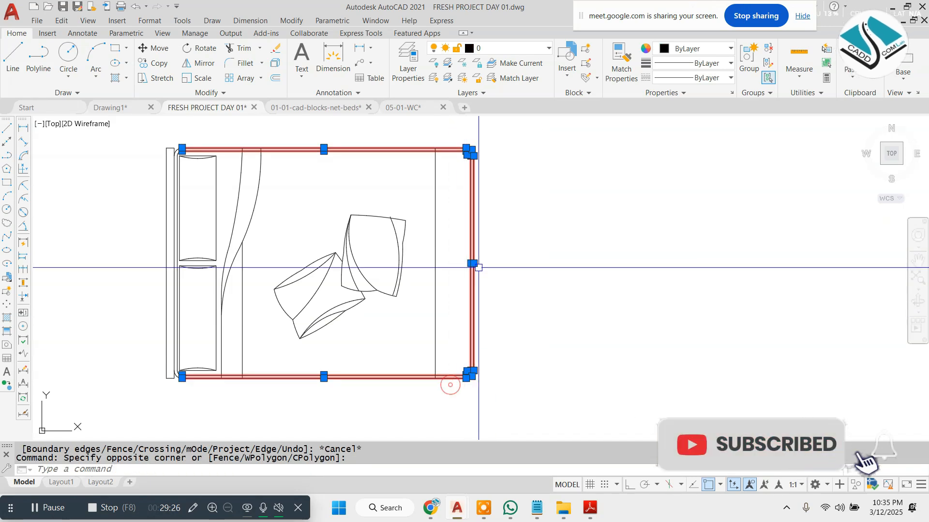
key("Escape")
key("Escape")
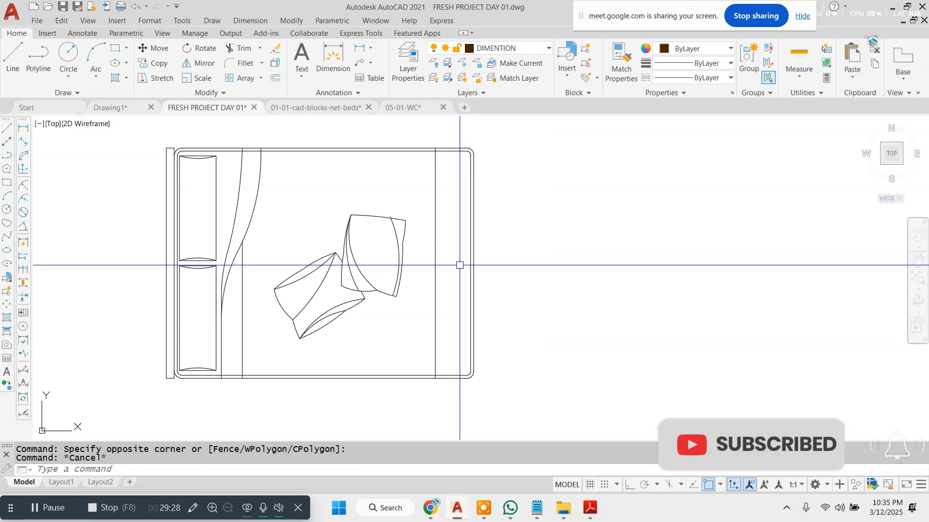
- Stretch the foot end of the bed back from its outer edge to the 7' offset line
type("s")
key("Return")
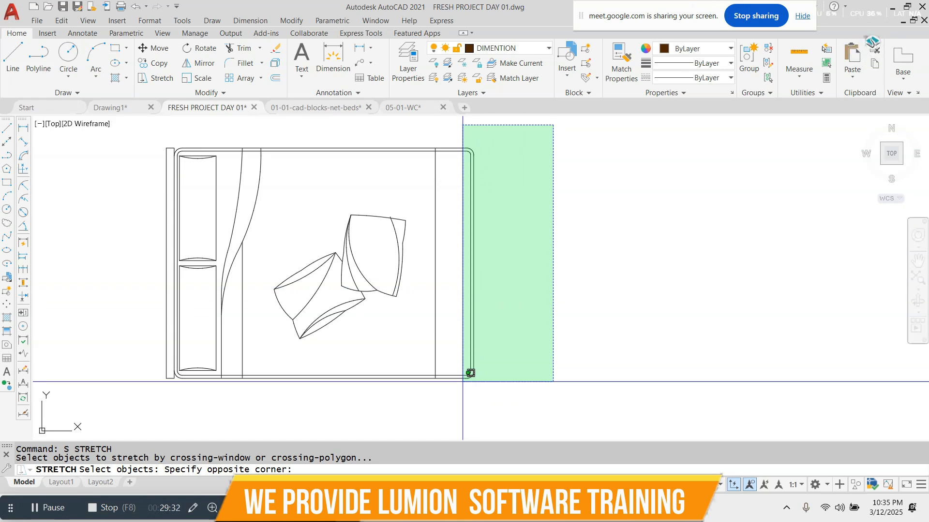
left_click(454, 399)
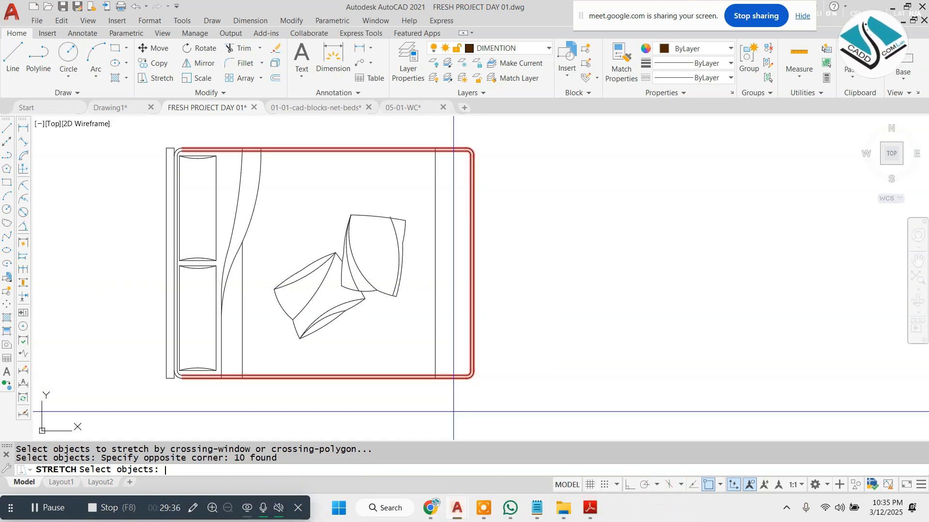
key("Return")
scroll(473, 257, "up", 2)
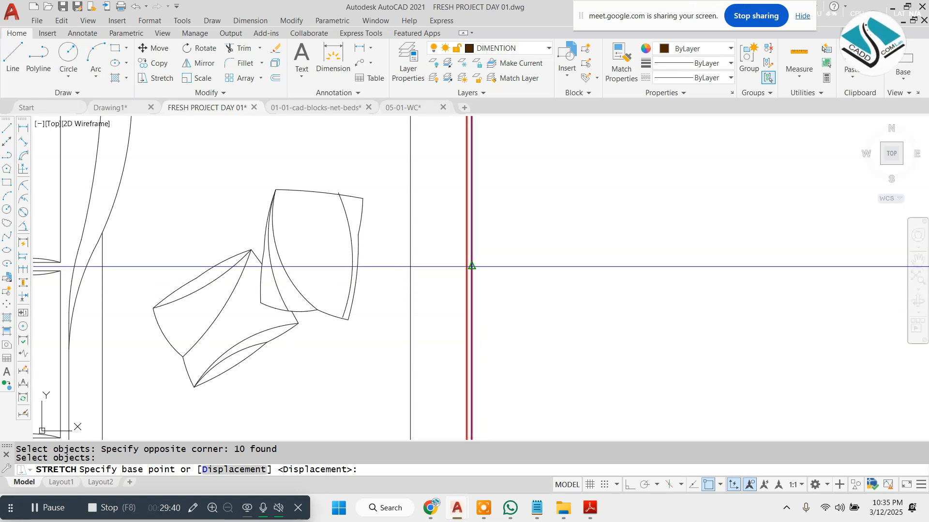
left_click(472, 266)
scroll(425, 261, "down", 1)
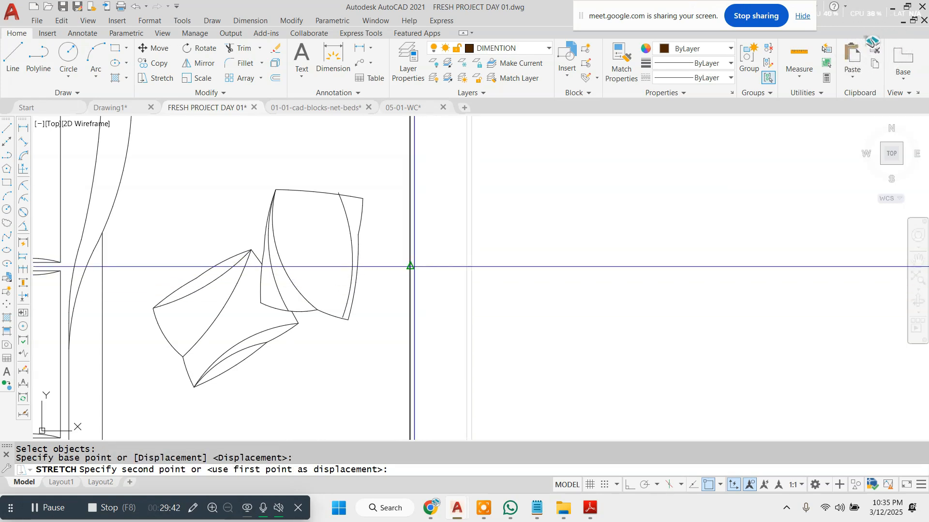
left_click(413, 264)
scroll(507, 274, "down", 2)
key("Escape")
- Erase the 7' offset line at the foot of the bed
scroll(503, 270, "down", 3)
scroll(489, 173, "up", 7)
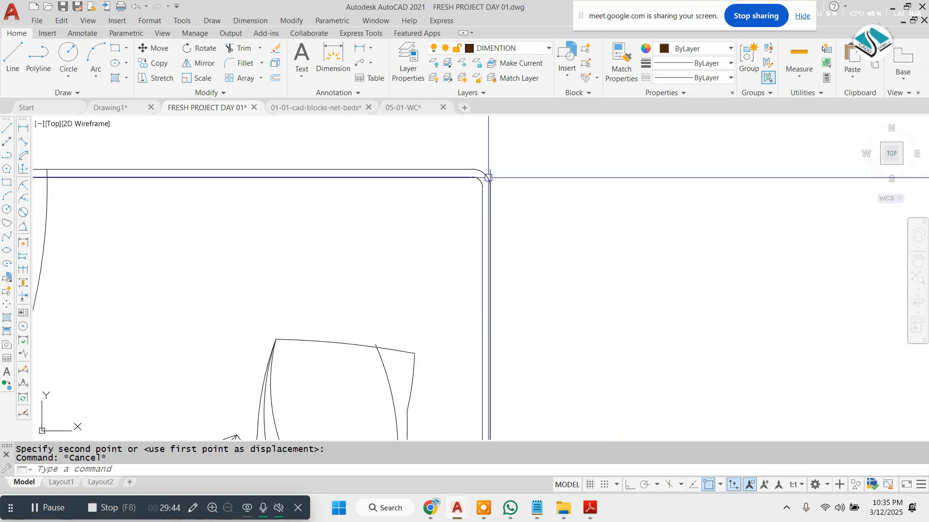
left_click(492, 203)
type("e")
key("Return")
scroll(518, 201, "down", 6)
key("Escape")
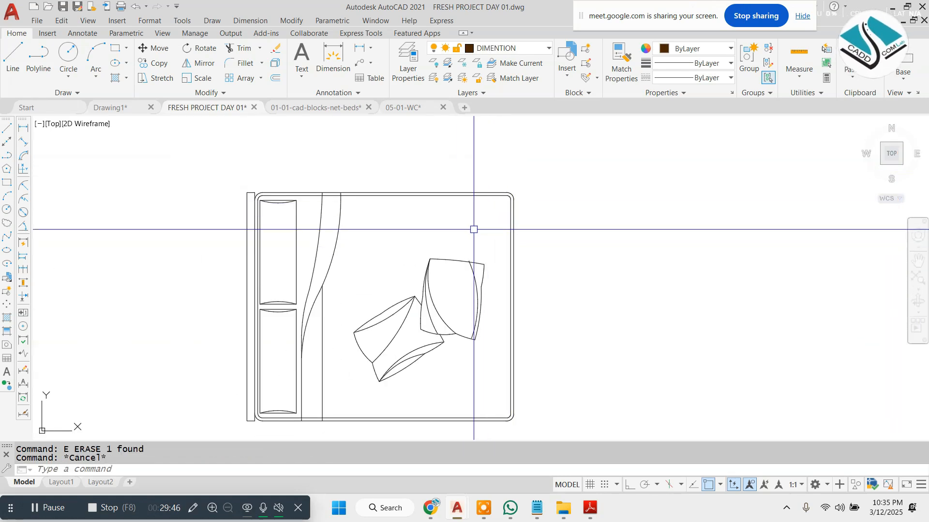
- Trim the upper ends of the two blanket curves back to the bed's inner outline
scroll(457, 225, "down", 4)
scroll(417, 219, "up", 4)
type("t")
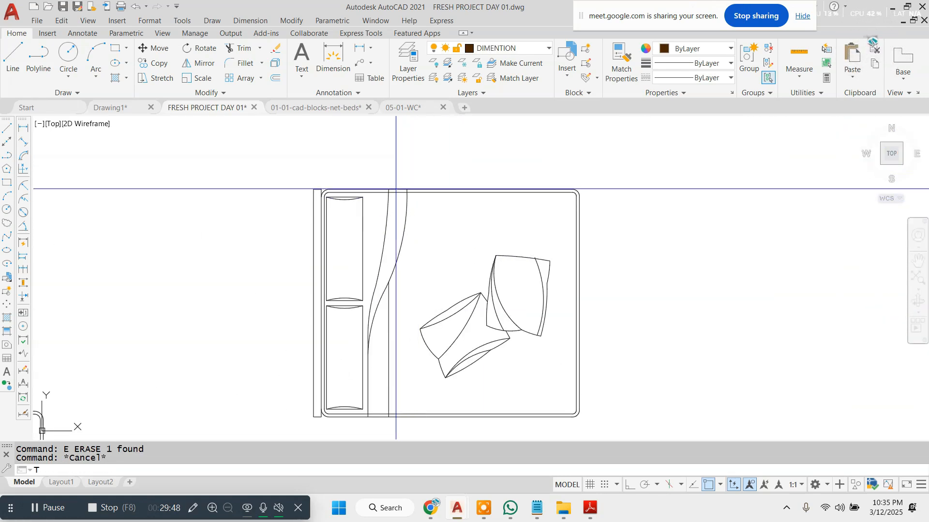
key("Return")
scroll(379, 197, "up", 6)
type("tr")
key("Return")
key("Return")
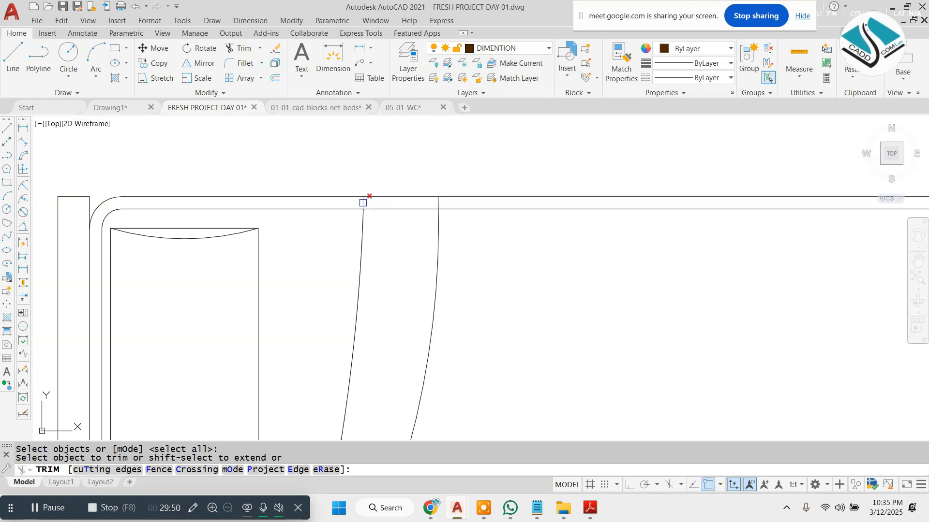
scroll(437, 202, "down", 5)
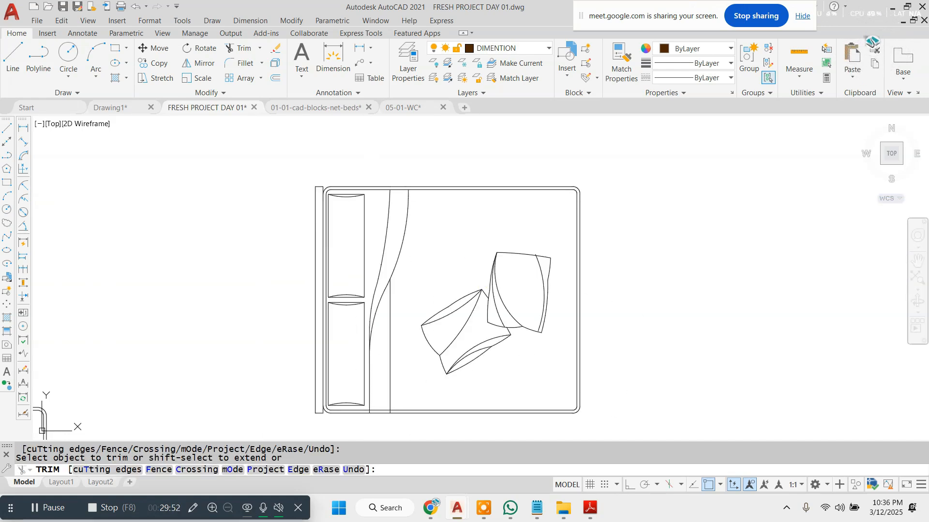
key("Escape")
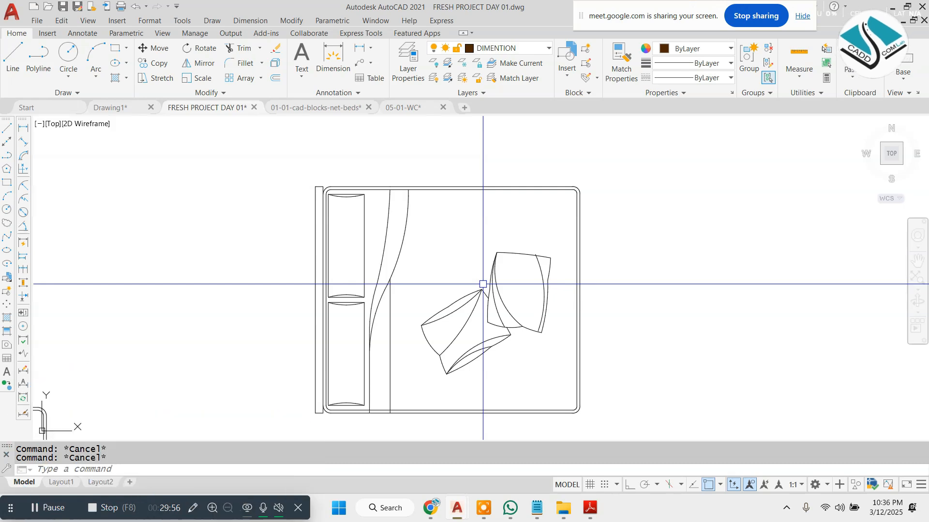
- Copy the LCD UNIT label from the master bedroom onto the scaled bed
scroll(431, 275, "down", 6)
scroll(721, 270, "up", 3)
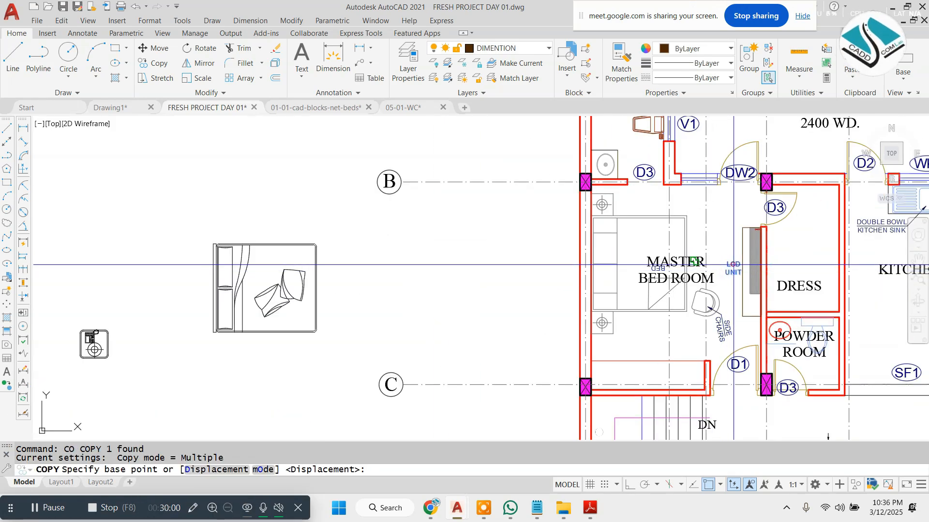
left_click(733, 265)
scroll(342, 245, "up", 6)
key("Escape")
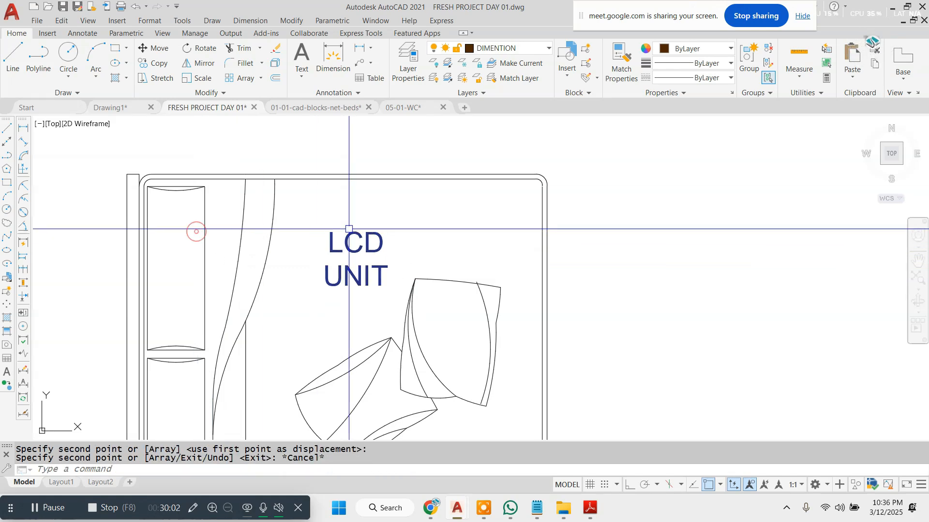
- Change the copied label's text on the bed to BED
key("Escape")
left_click(354, 229)
double_click(355, 229)
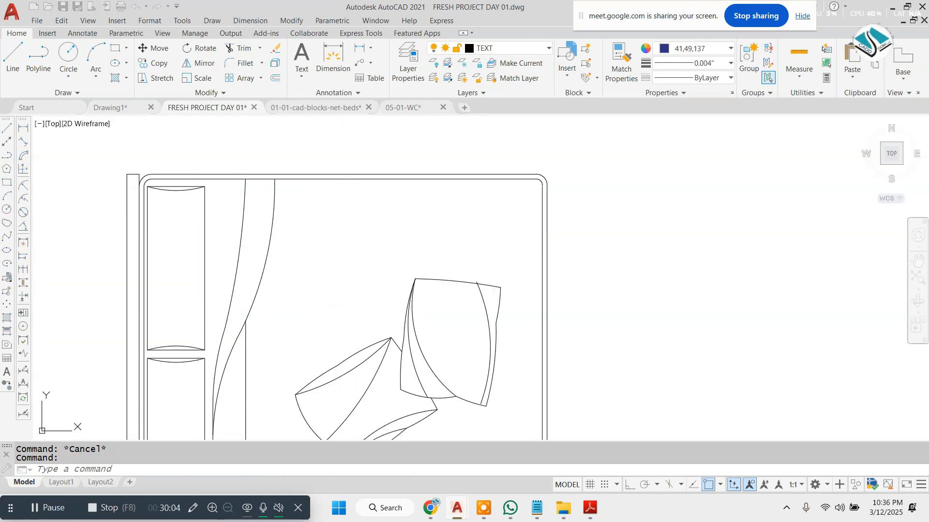
key("Escape")
type("BED*Cancel*")
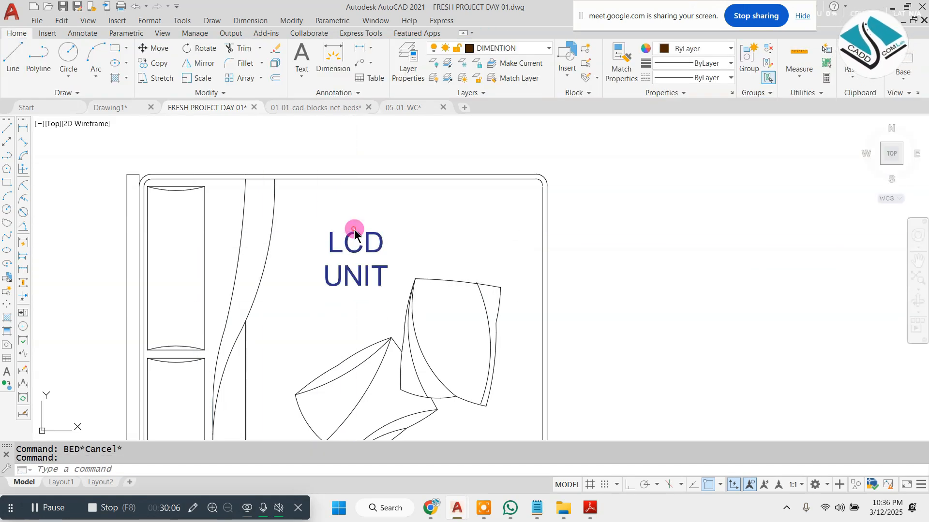
double_click(354, 229)
type("BED")
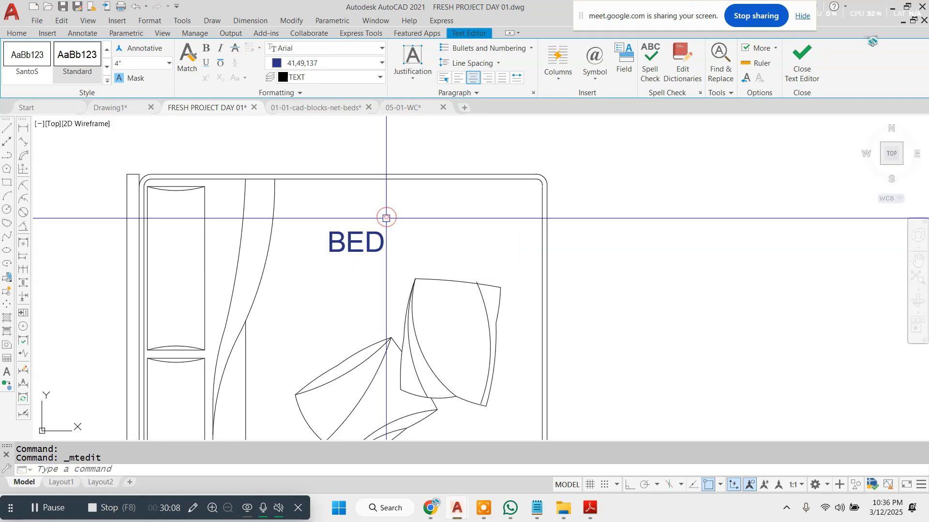
key("Escape")
left_click(386, 218)
left_click(343, 257)
type("n")
key("space")
key("Escape")
key("Escape")
- Move the BED label down to the open area between the blanket fold and the cushions
left_click(379, 228)
left_click(342, 266)
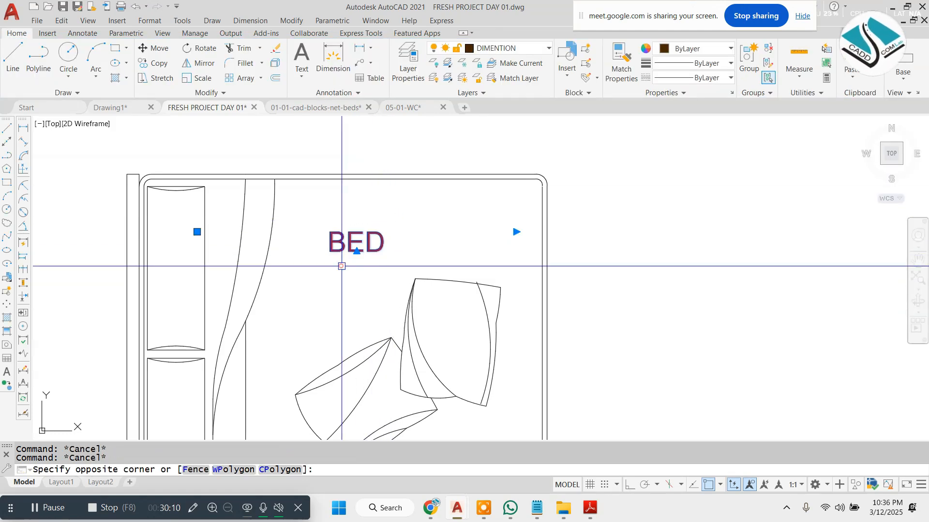
type("m")
key("space")
left_click(356, 249)
scroll(359, 221, "down", 1)
scroll(349, 302, "up", 1)
left_click(302, 313)
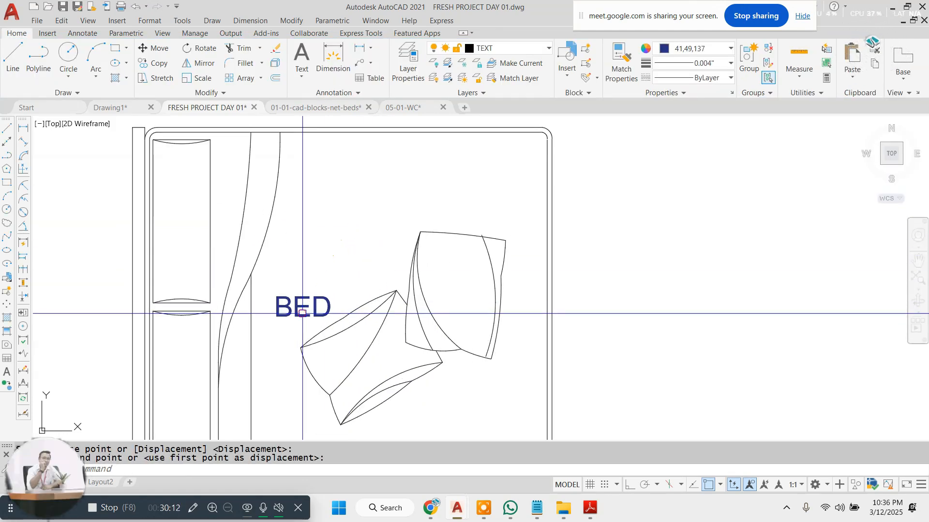
scroll(302, 313, "down", 4)
scroll(211, 316, "up", 1)
scroll(145, 338, "down", 1)
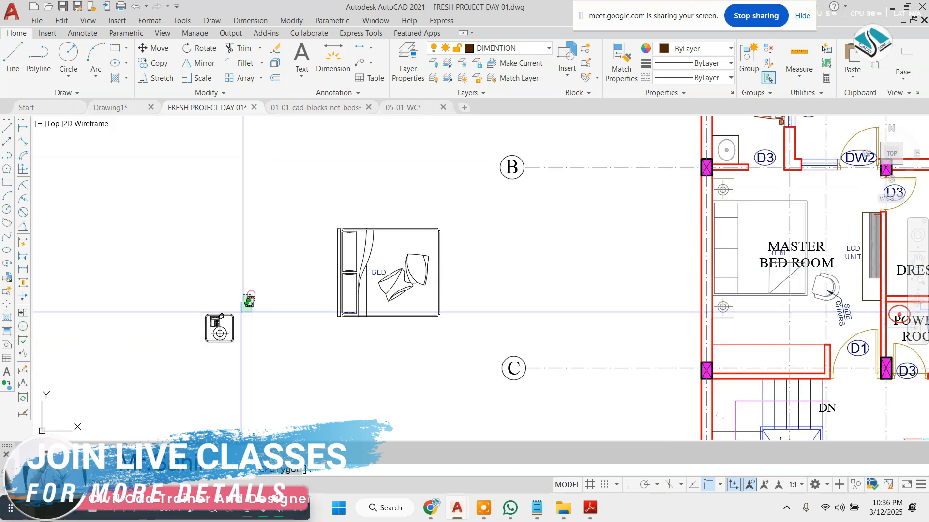
- Move the bedside table with the telephone and lamp to just above the bed's upper edge
left_click(166, 375)
type("m")
key("space")
left_click(221, 315)
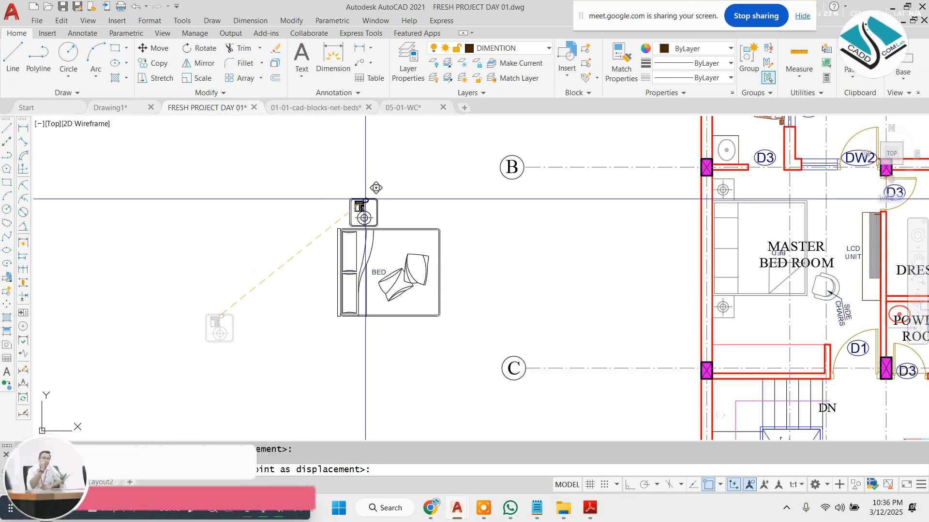
scroll(376, 187, "up", 3)
left_click(387, 165)
key("Escape")
key("Escape")
- Switch to Adobe Reader and read the section on the size of bedside tables in Furniture standard.pdf
left_click(596, 488)
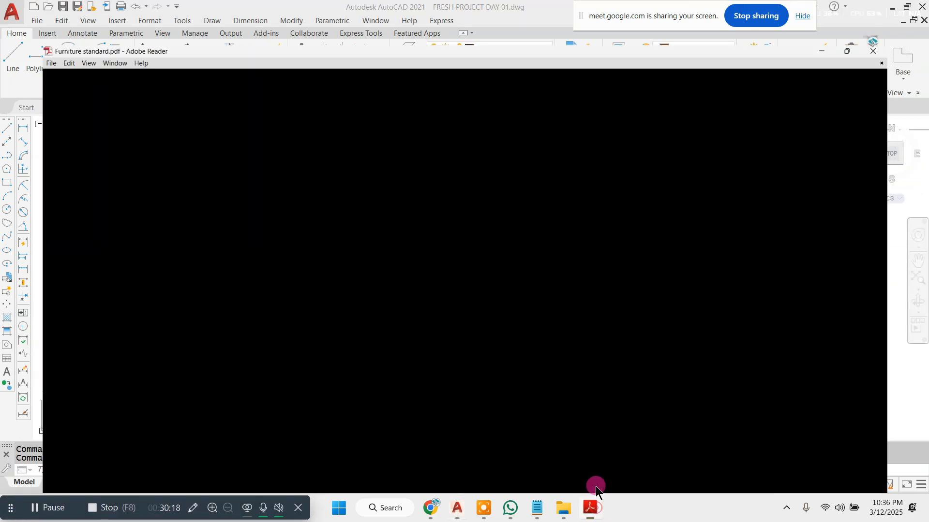
scroll(369, 315, "down", 10)
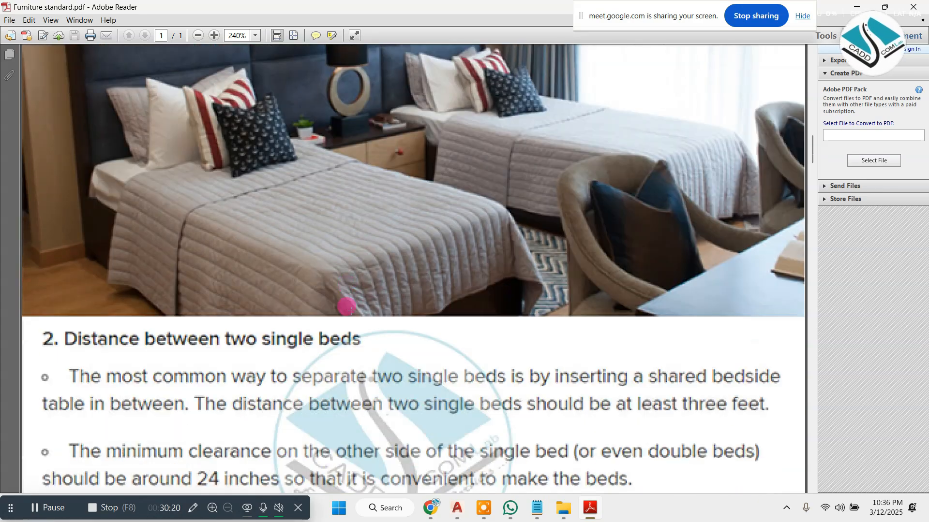
scroll(347, 307, "down", 15)
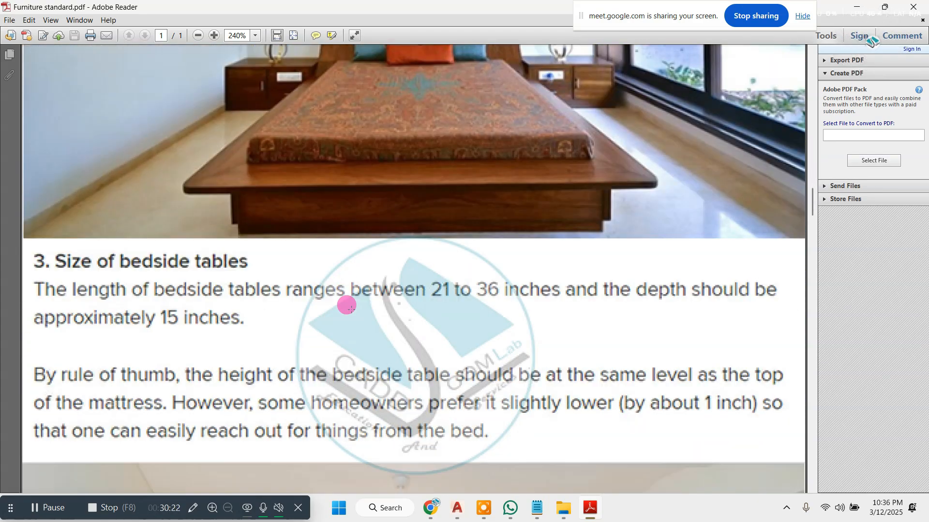
scroll(348, 306, "down", 3)
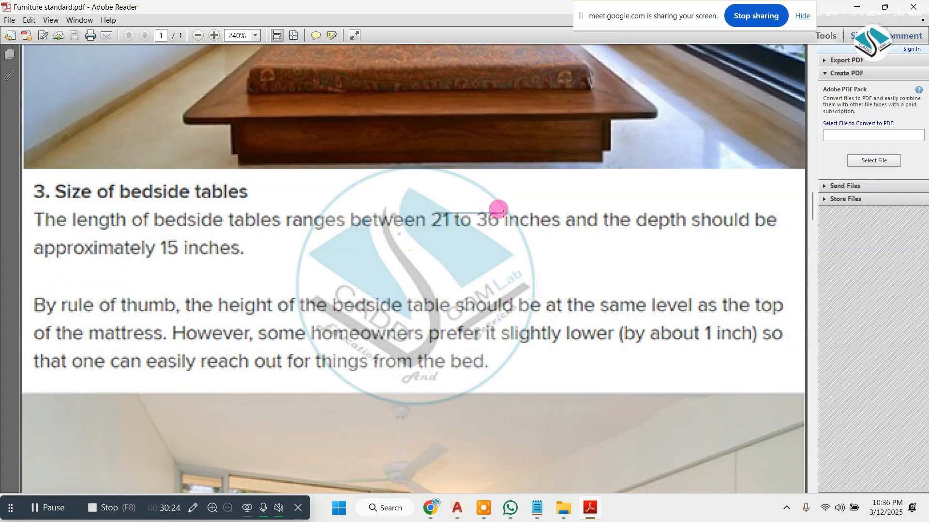
left_click(511, 275)
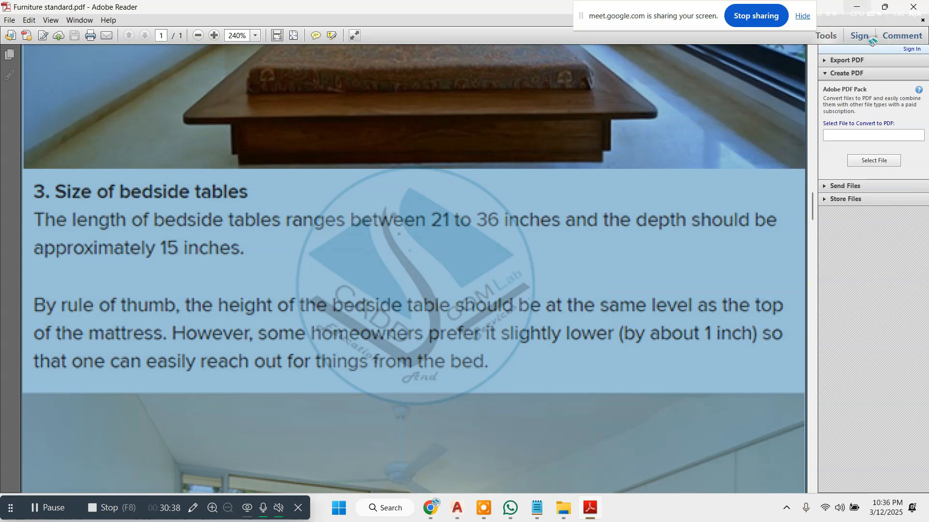
- Switch back to AutoCAD and draw a rectangle 18 inches long and 16 inches wide beside the bedside table
key("alt+Tab")
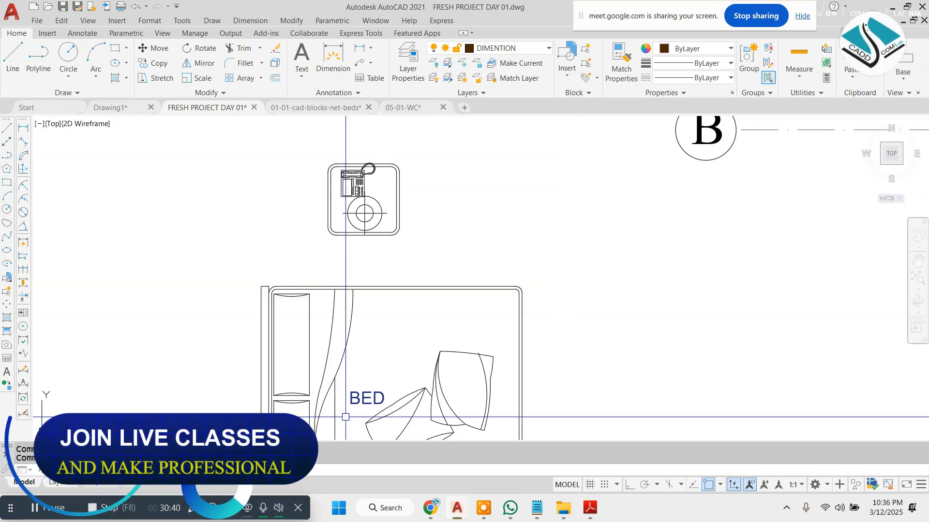
type("R")
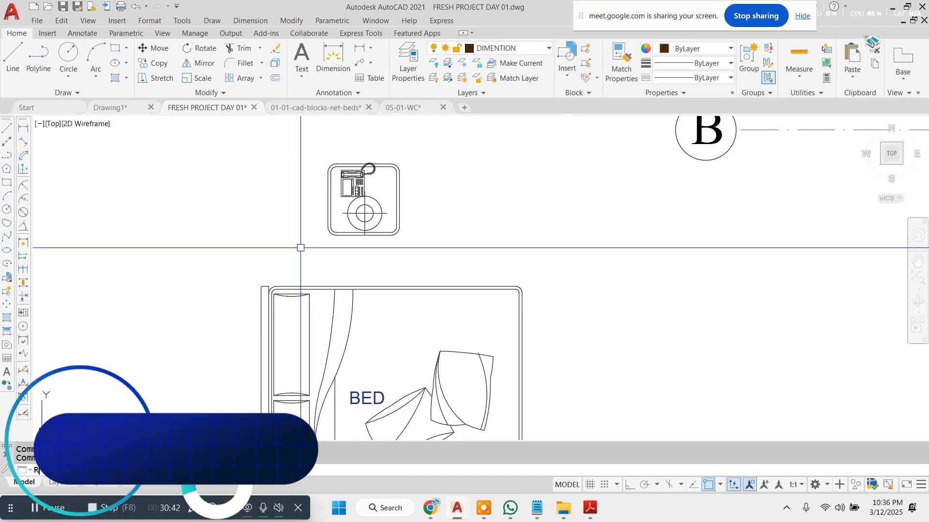
type("EC")
key("Return")
scroll(434, 259, "up", 2)
left_click(549, 145)
type("D")
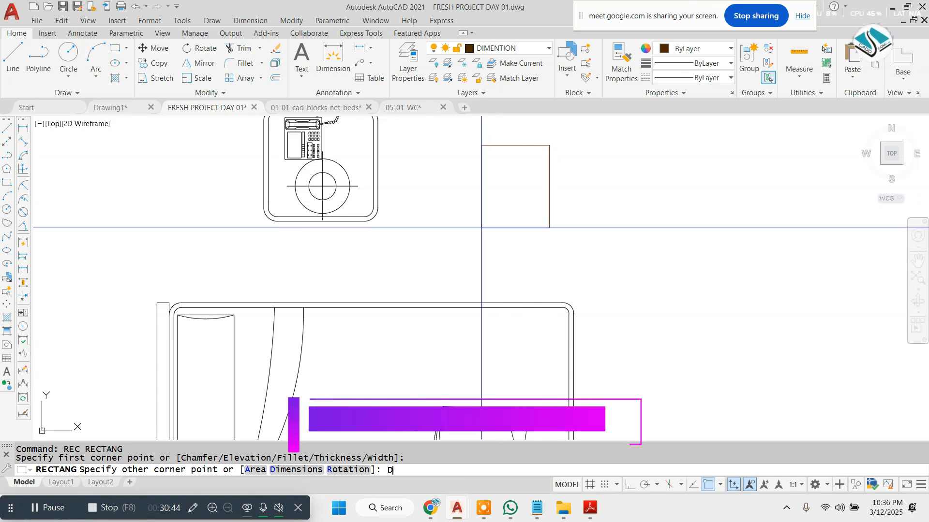
key("Return")
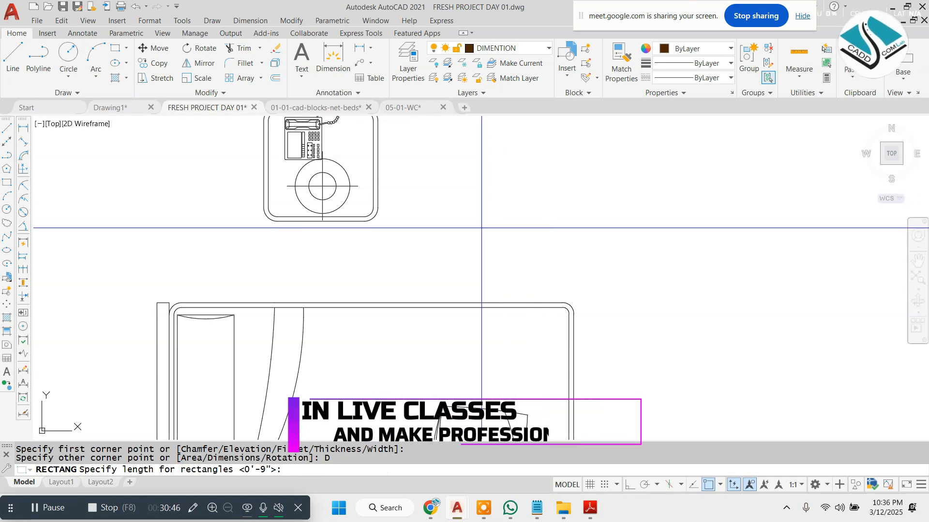
type("8")
key("Return")
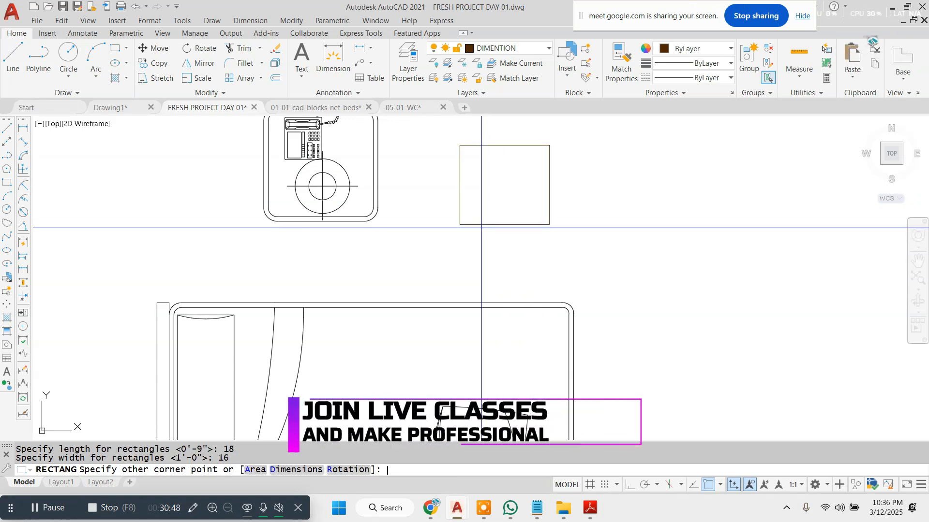
left_click(481, 226)
middle_click_drag(506, 170, 516, 187)
key("Escape")
key("Escape")
- Rotate the new rectangle by 90 degrees about the midpoint of its right edge
left_click(494, 241)
left_click(494, 232)
left_click(494, 232)
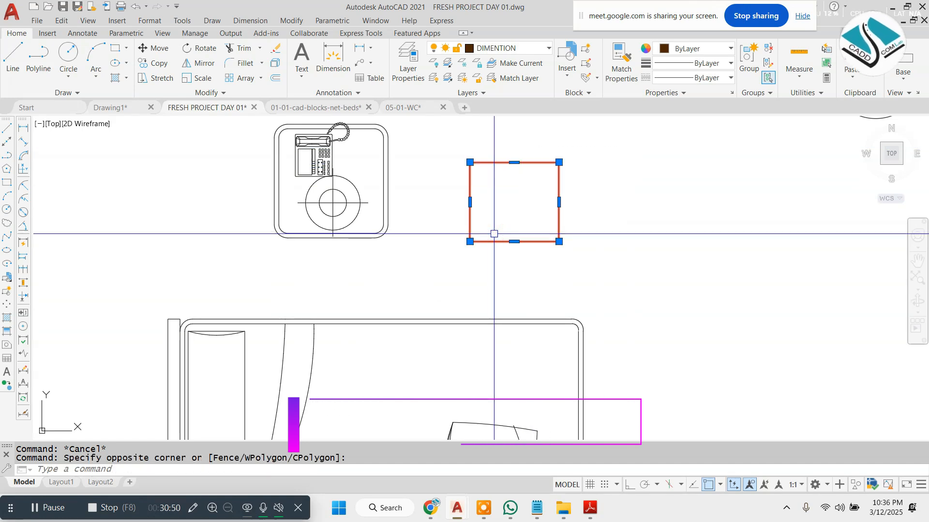
type("ro")
key("Return")
left_click(554, 203)
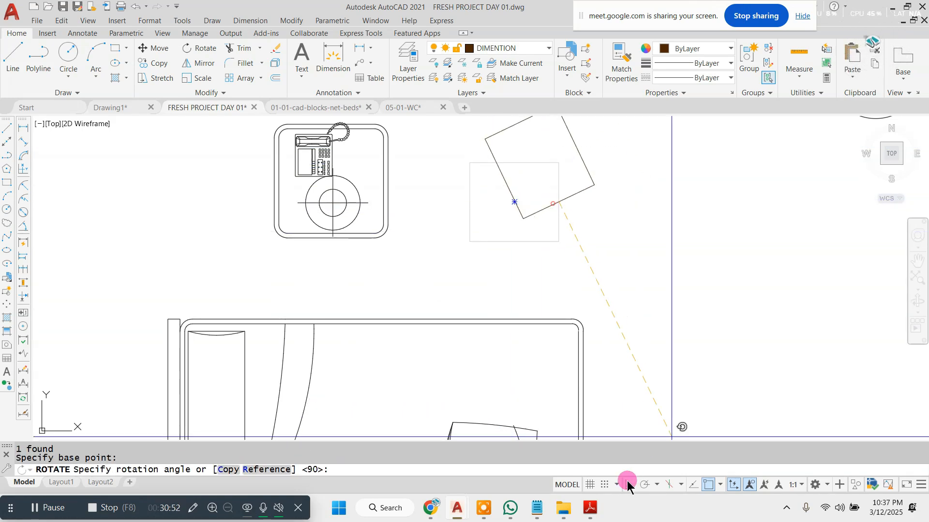
left_click(576, 139)
key("Escape")
- Move the rotated rectangle to the other side of the bedside table, above the head end of the bed
left_click(614, 148)
left_click(522, 245)
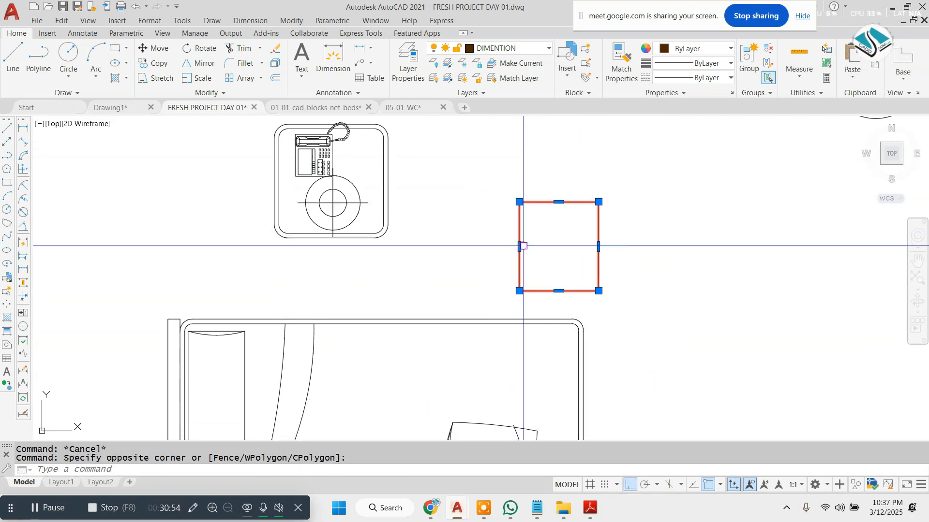
type("m")
key("Return")
left_click(579, 242)
left_click(605, 481)
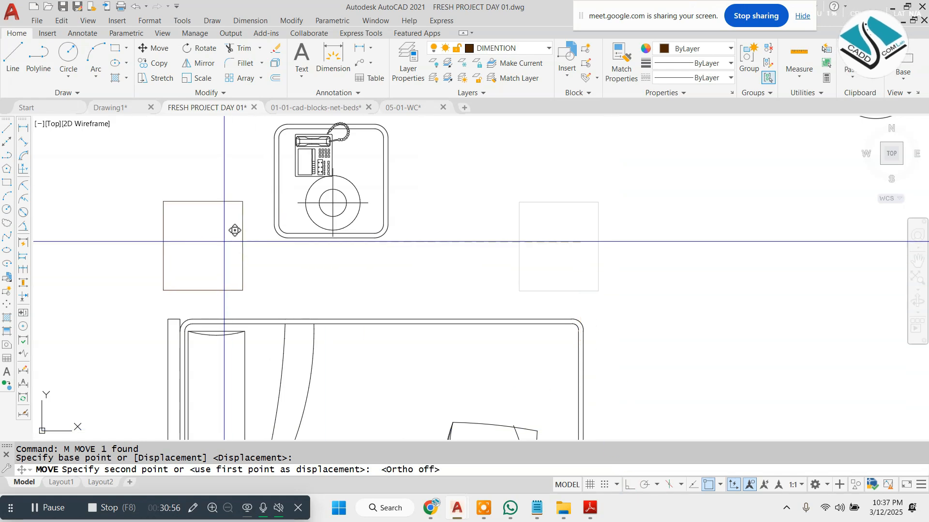
left_click(215, 232)
key("Escape")
scroll(160, 213, "up", 5)
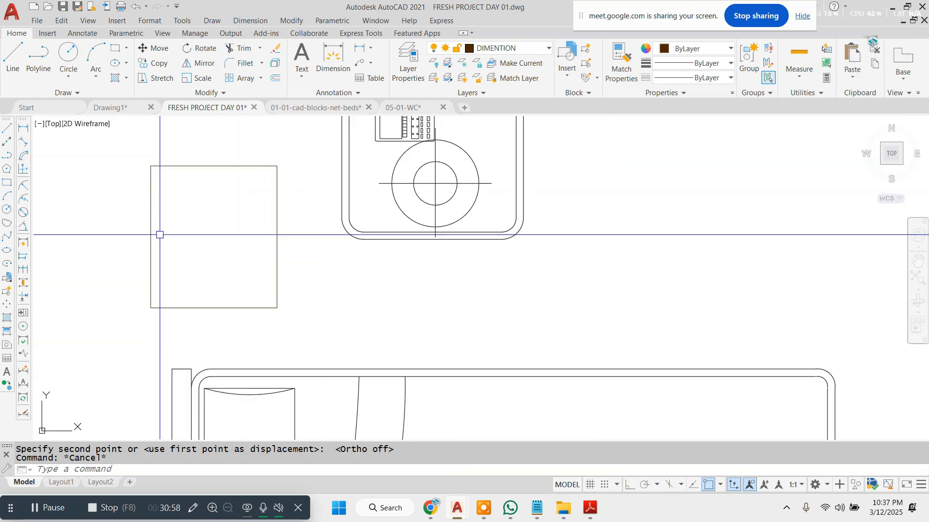
scroll(203, 165, "up", 2)
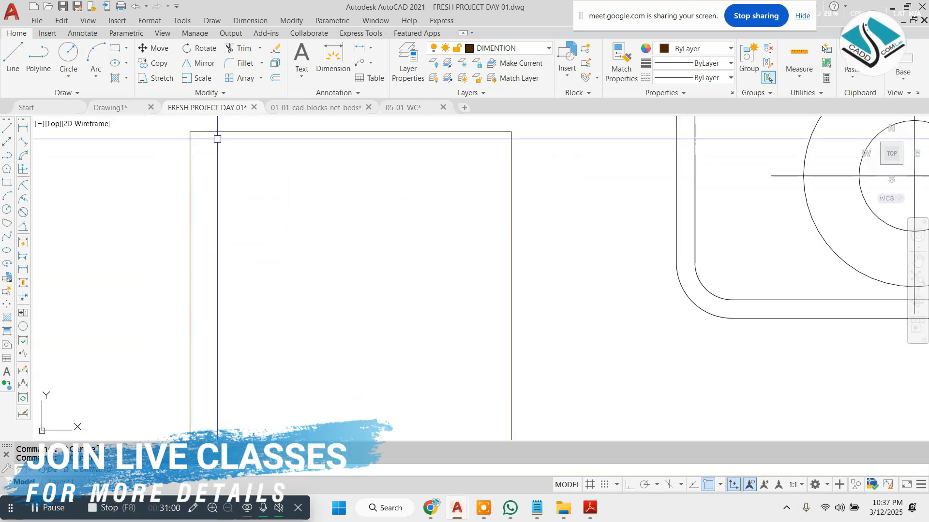
scroll(346, 202, "down", 6)
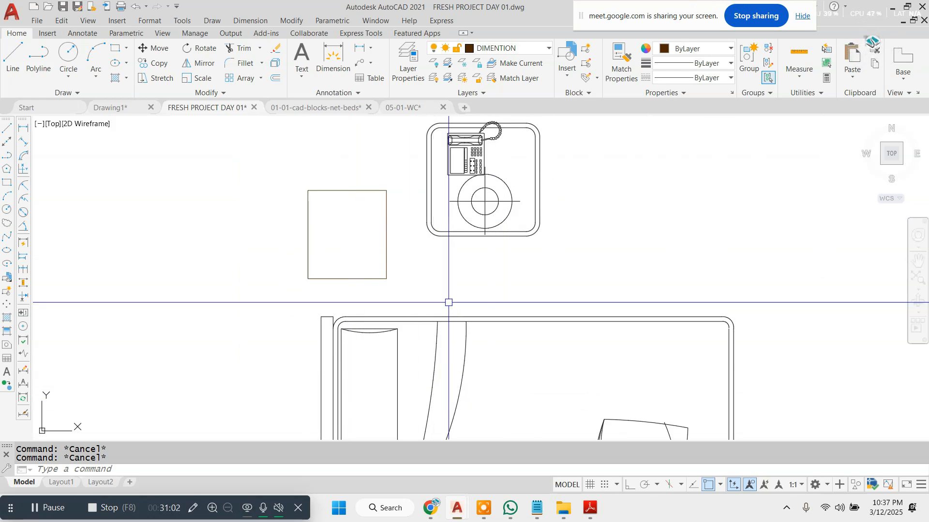
scroll(441, 280, "up", 2)
- Switch to Chrome and search Google Images for BEDROOM MODERN in a new tab
left_click(433, 506)
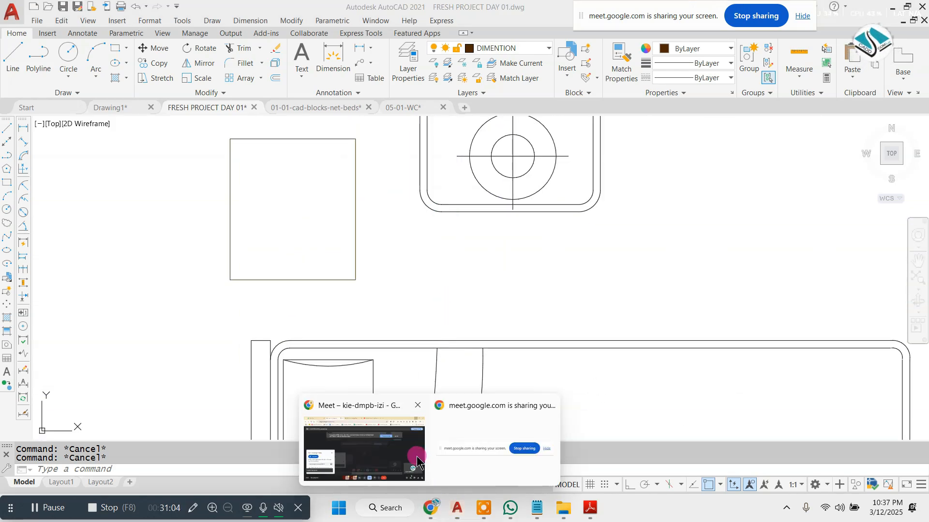
left_click(376, 450)
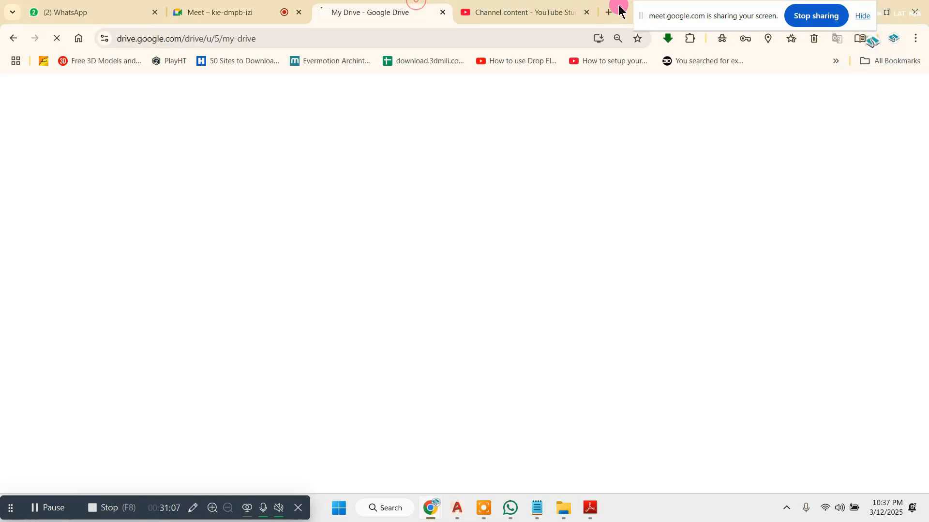
left_click(432, 11)
left_click(605, 13)
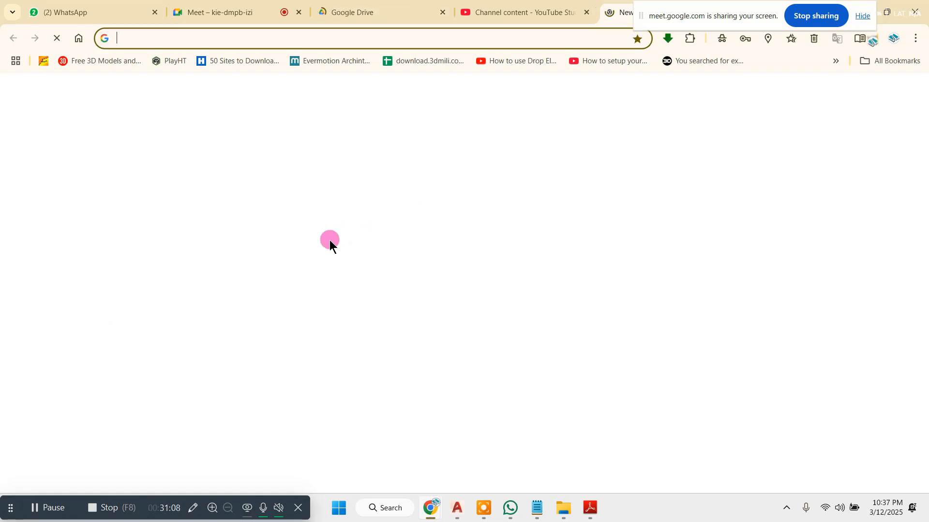
left_click(329, 243)
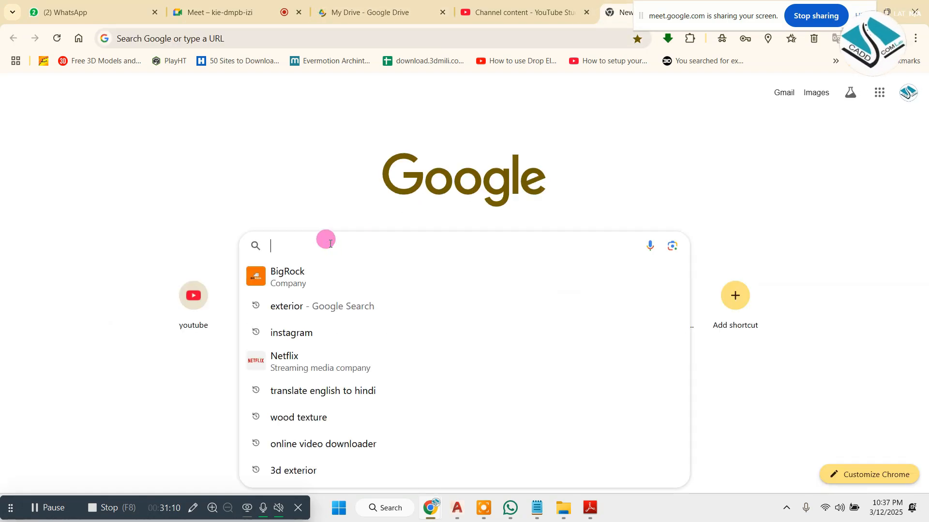
type("BEDROOM")
key("Return")
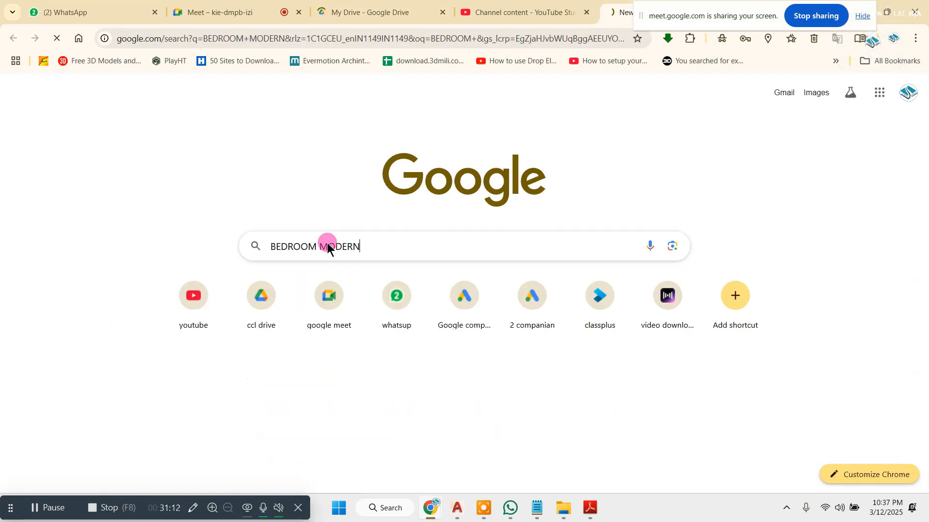
left_click(152, 143)
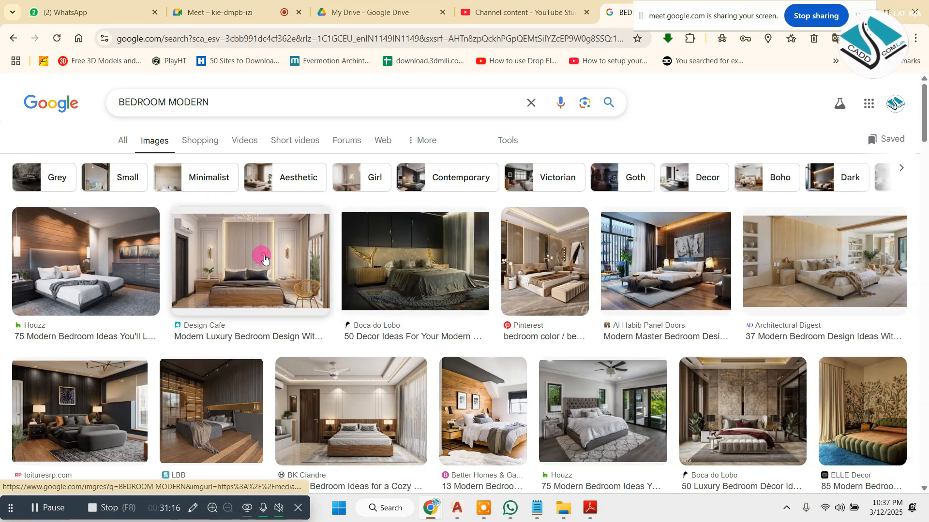
- Open the Design Cafe luxury bedroom picture in its own tab and enlarge it to 250% around the bedside table
left_click(265, 259)
right_click(704, 274)
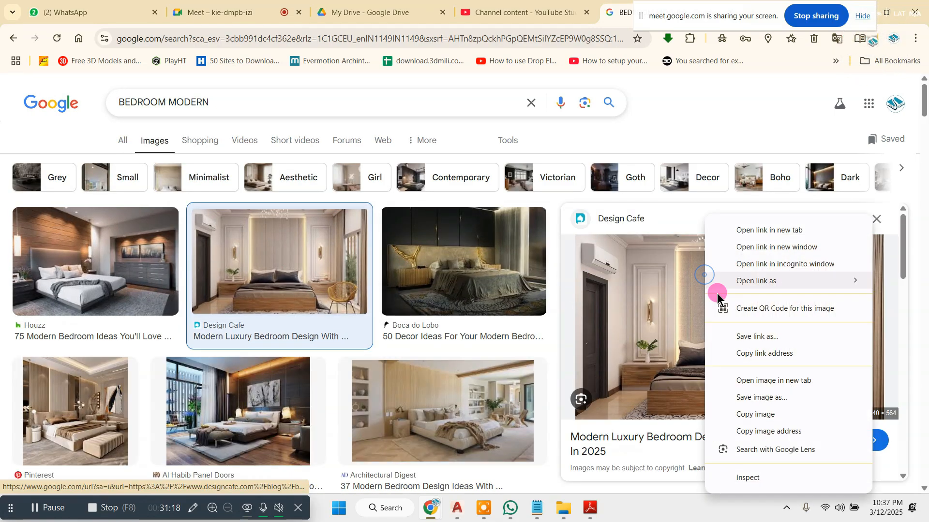
left_click(793, 380)
left_click_drag(690, 17, 755, 47)
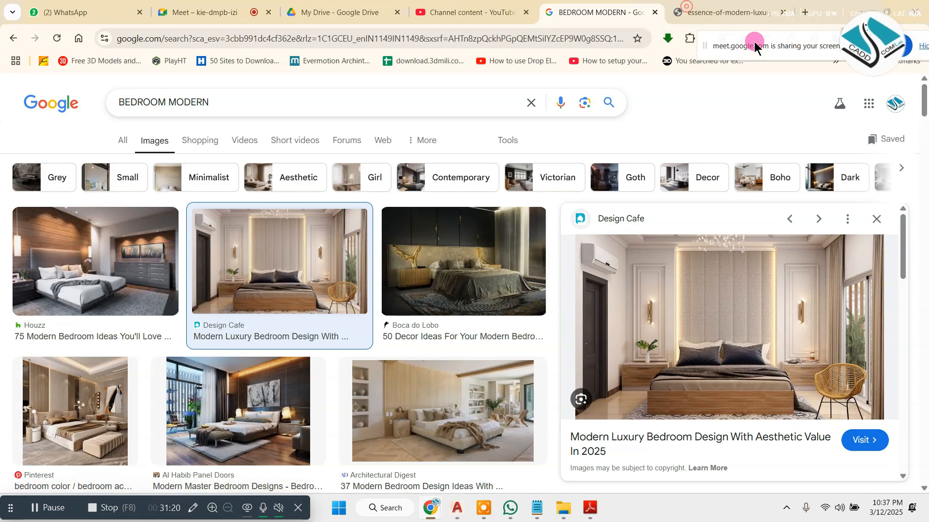
left_click(724, 7)
scroll(279, 402, "up", 4, "ctrl")
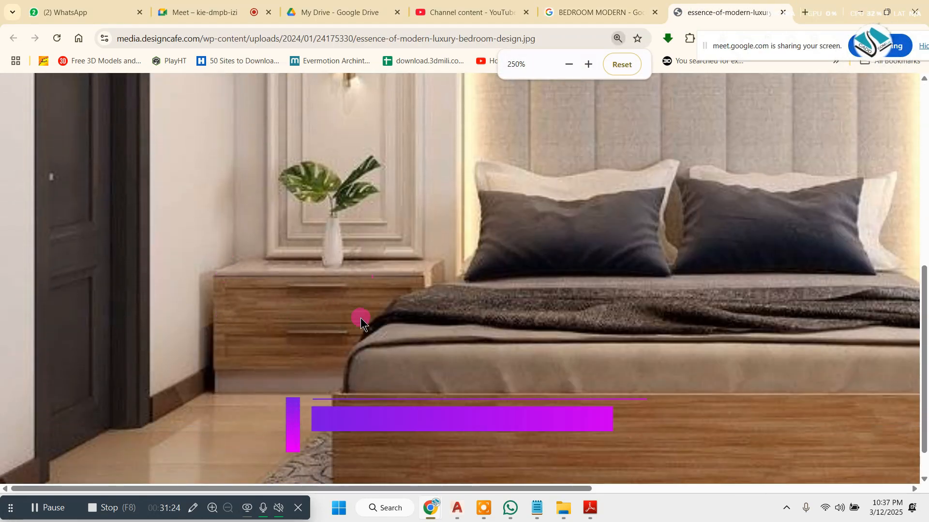
- Outline the bedside table's top and circle its drawers on the photo with the annotation pen, and clear the markings
left_click(190, 508)
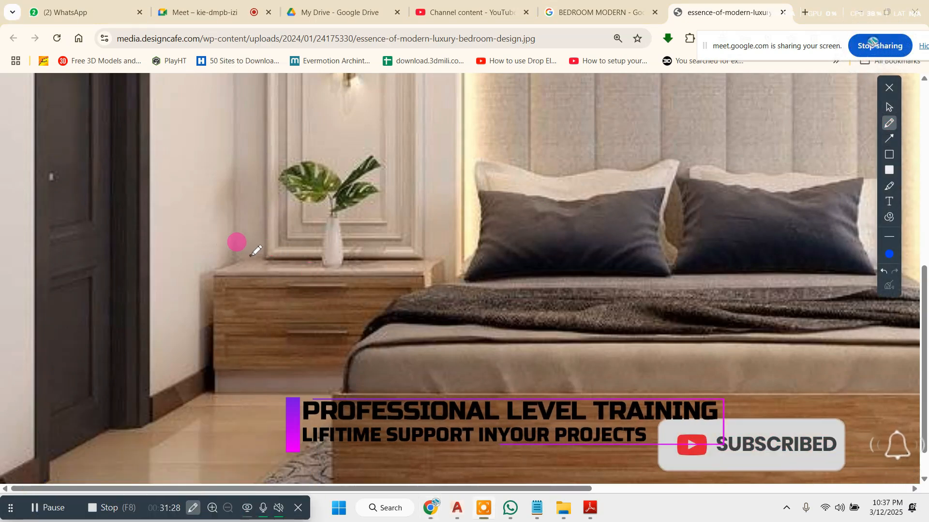
mouse_move(251, 255)
left_mouse_down()
mouse_move(205, 276)
mouse_move(432, 279)
mouse_move(314, 252)
mouse_move(248, 251)
left_mouse_up()
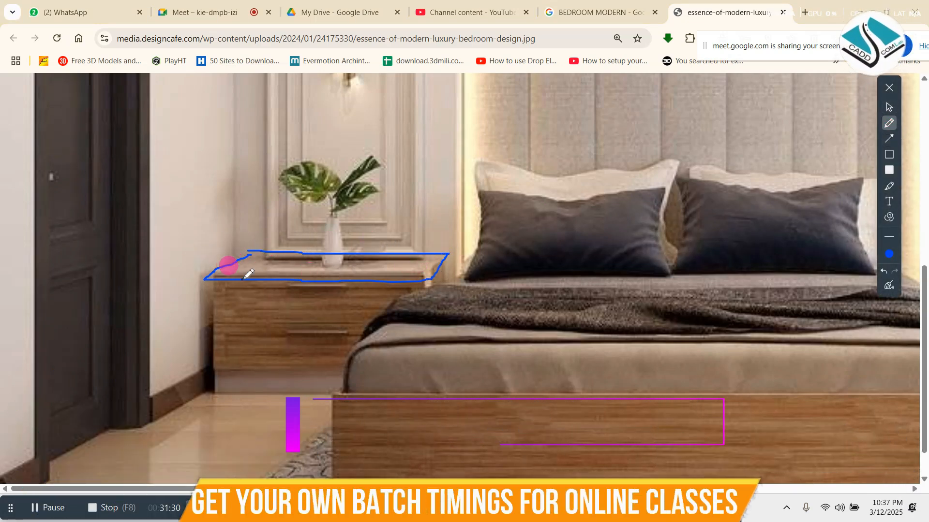
left_click_drag(452, 352, 360, 293)
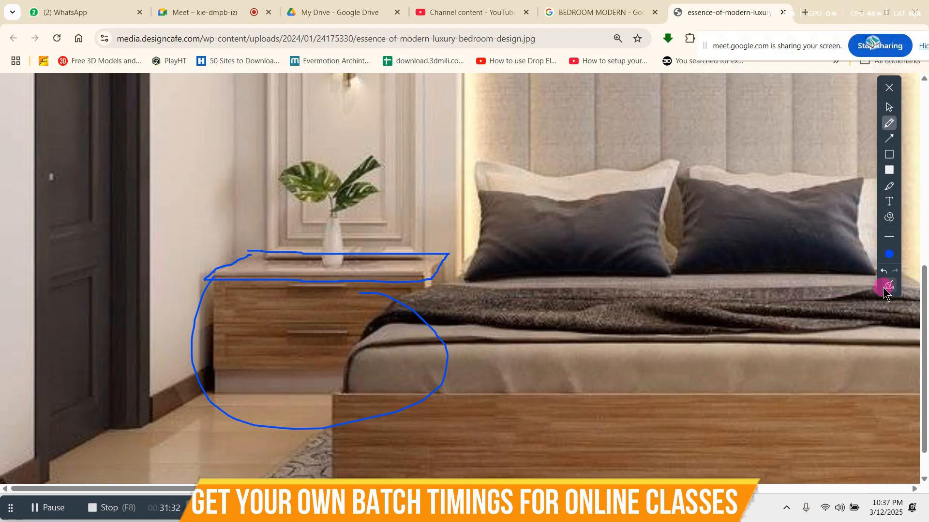
left_click(889, 88)
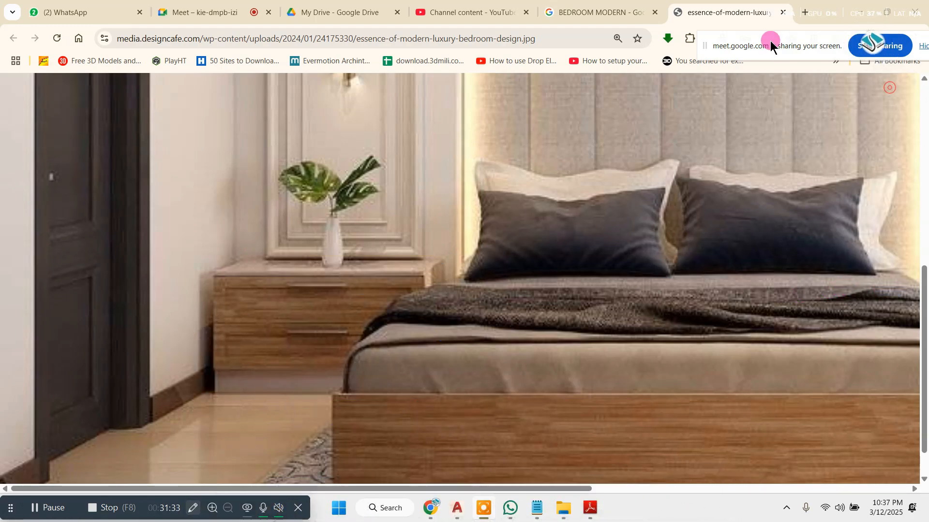
- Return to the BEDROOM MODERN image results and preview the BK Ciandre and Behance pictures for other bedside tables
left_click(557, 13)
scroll(532, 365, "down", 3)
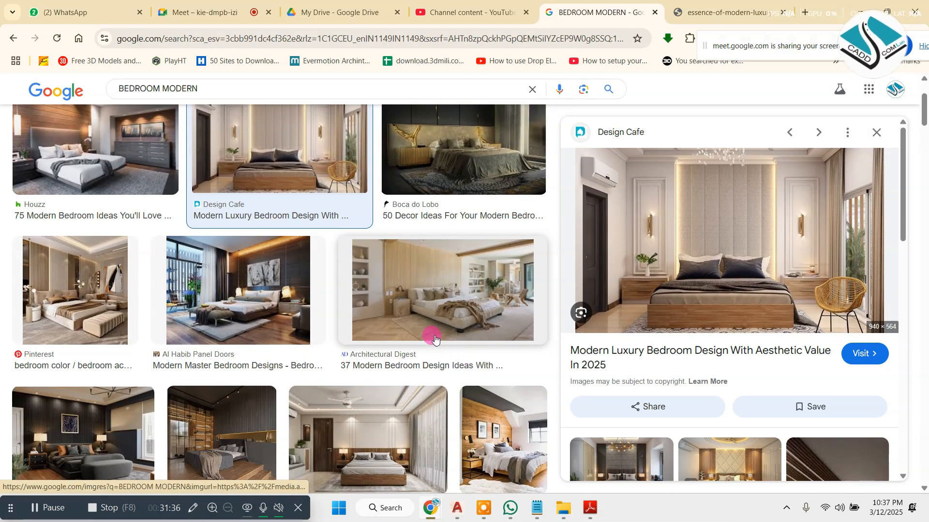
scroll(435, 339, "down", 4)
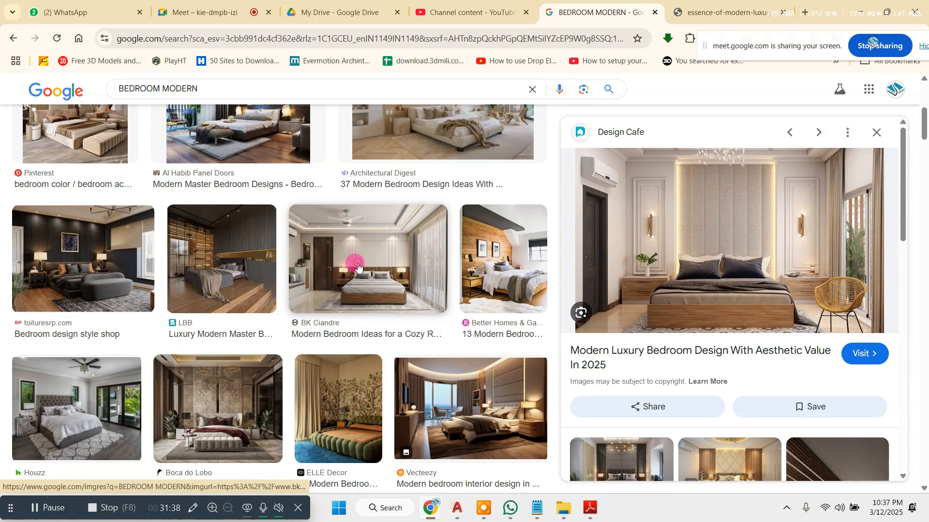
left_click(358, 267)
scroll(479, 291, "down", 6)
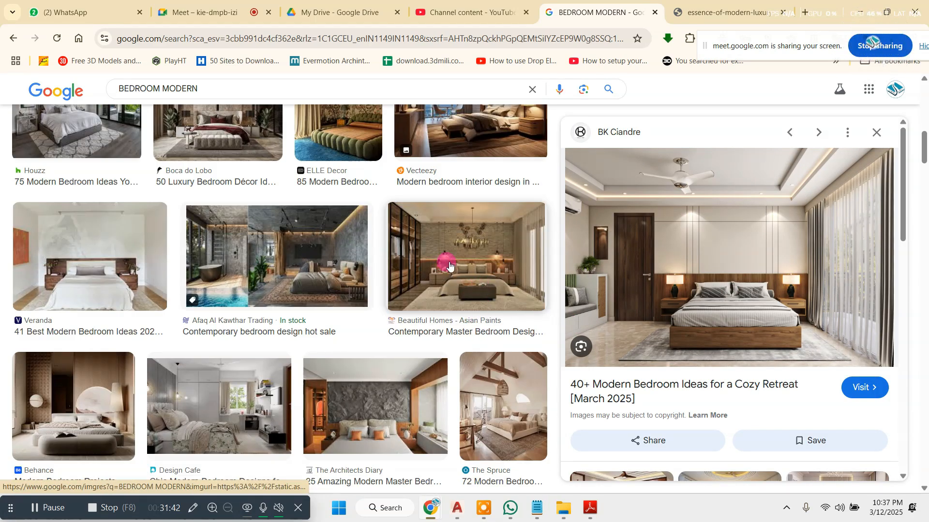
left_click(76, 405)
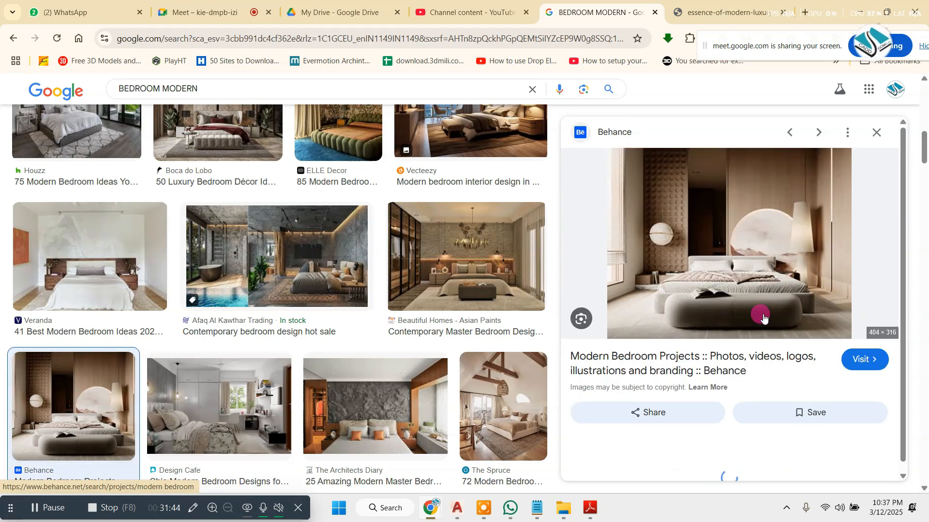
- Browse the related bedroom images, open the Pinterest luxury bedroom picture in its own tab and enlarge it around the bedside table
scroll(708, 252, "down", 3)
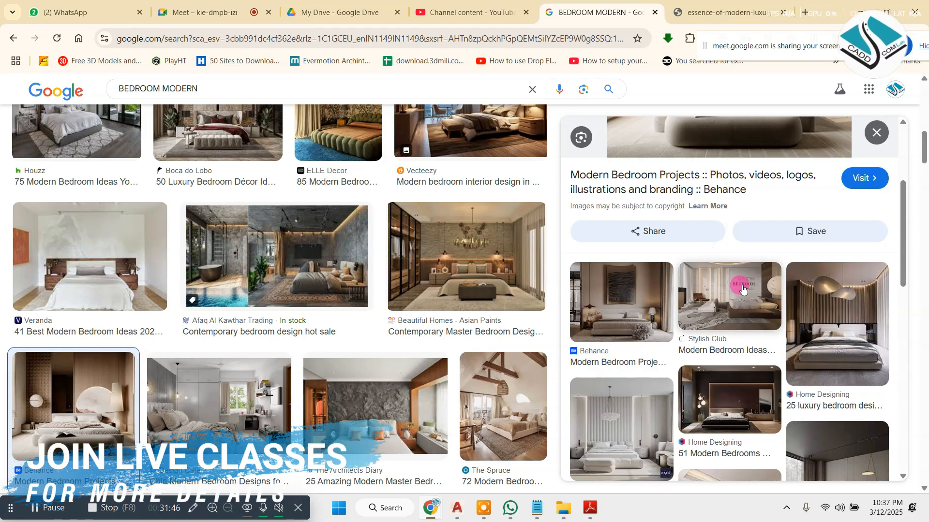
scroll(754, 326, "down", 2)
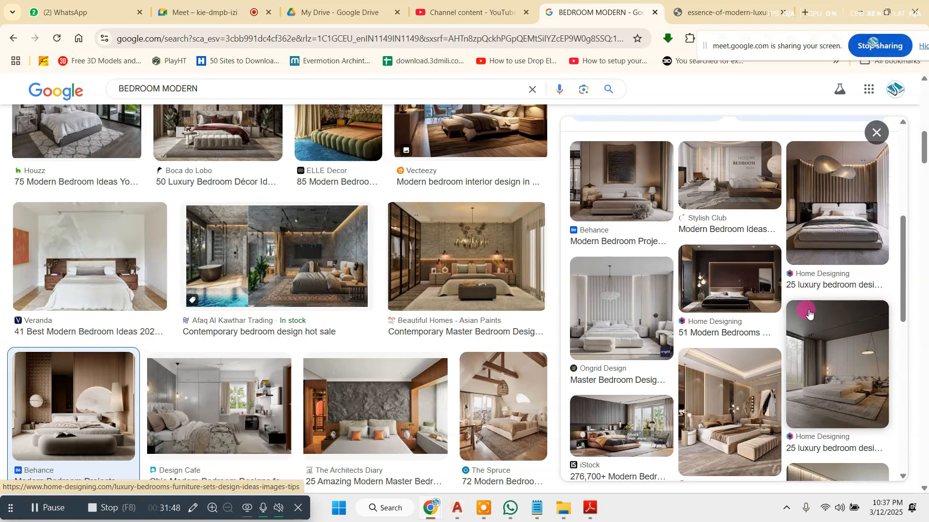
left_click(705, 424)
right_click(691, 209)
left_click(769, 377)
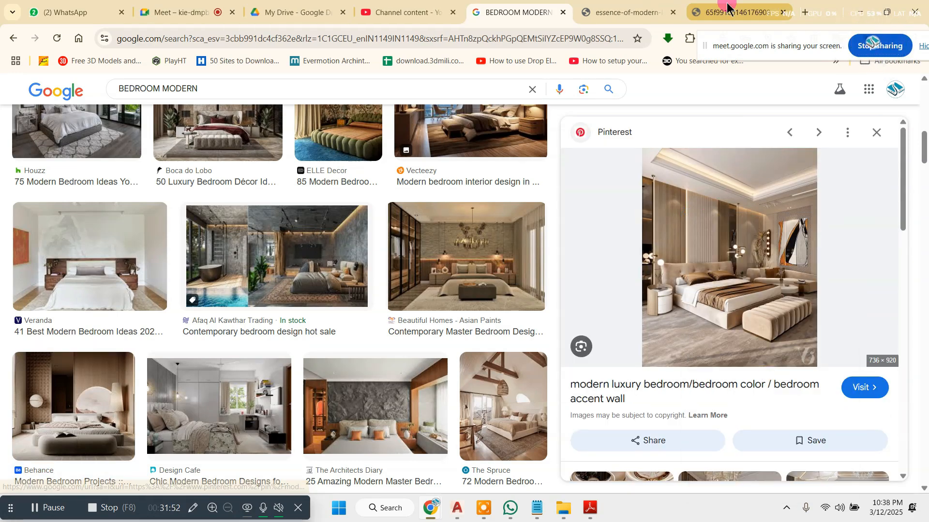
left_click(727, 7)
scroll(380, 276, "up", 4, "ctrl")
scroll(301, 384, "down", 4)
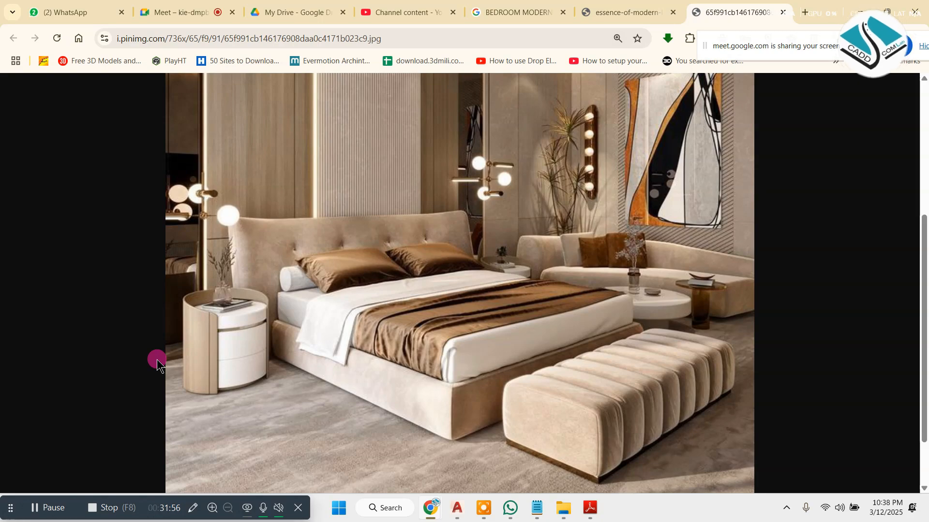
- Switch back to AutoCAD and fillet the lower-right corner of the bedside table rectangle with a 3" radius
left_click(866, 8)
scroll(429, 216, "down", 2)
left_click(341, 163)
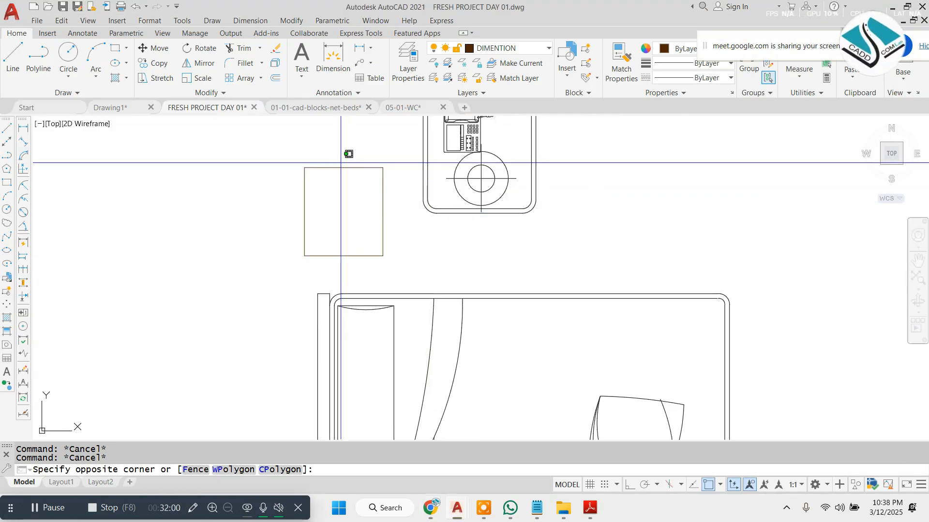
key("Escape")
scroll(341, 162, "up", 2)
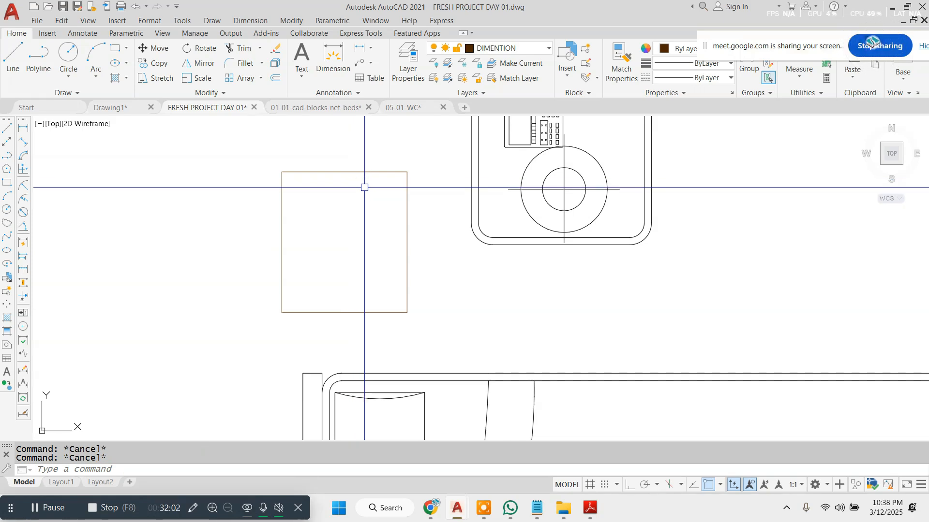
type("f")
key("Return")
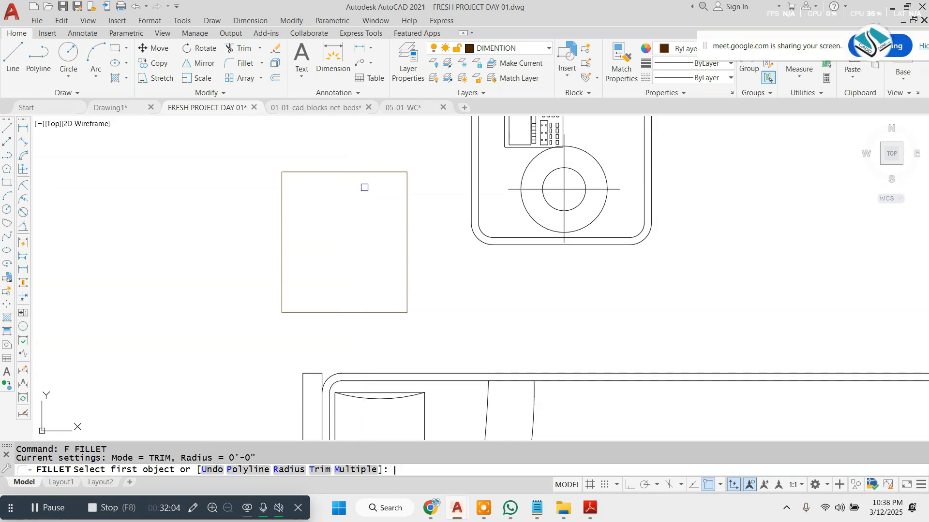
type("r")
key("Return")
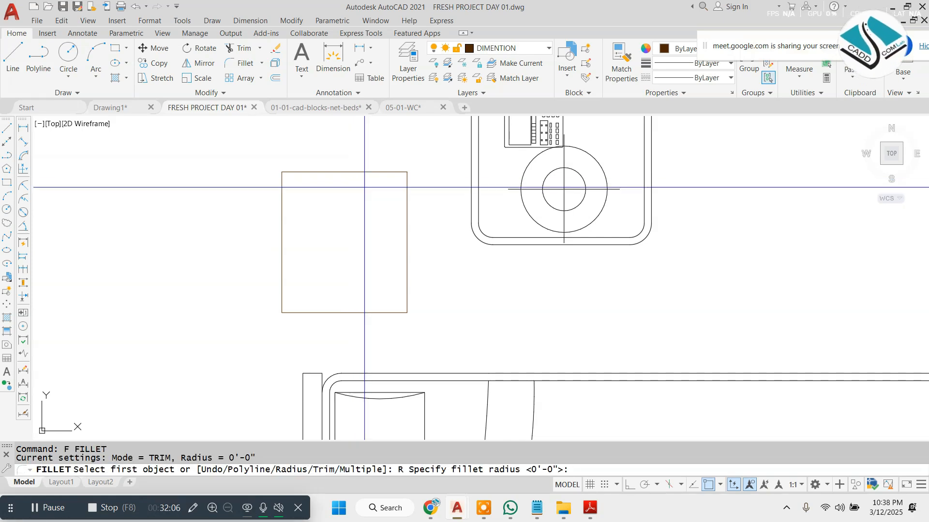
type("3")
key("Return")
left_click(395, 312)
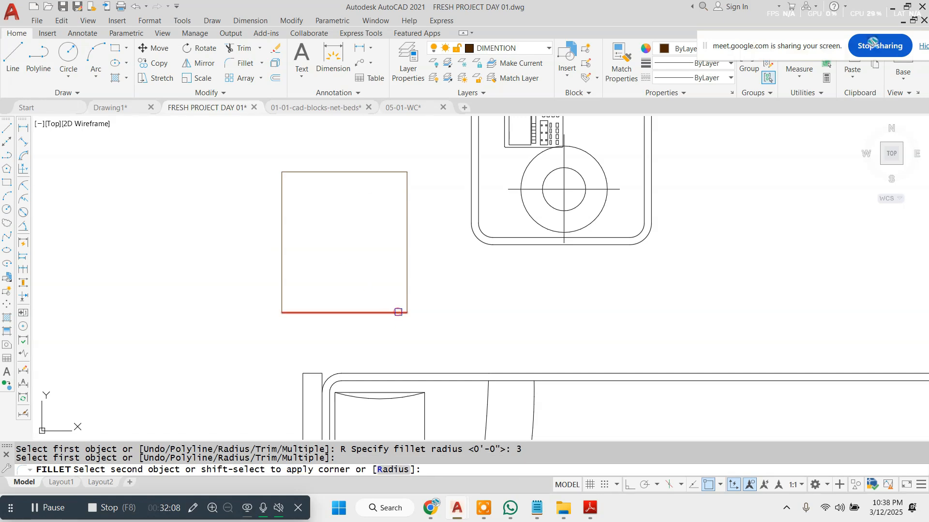
left_click(406, 266)
- Fillet the upper-left corner of the bedside table rectangle with the same radius
key("Return")
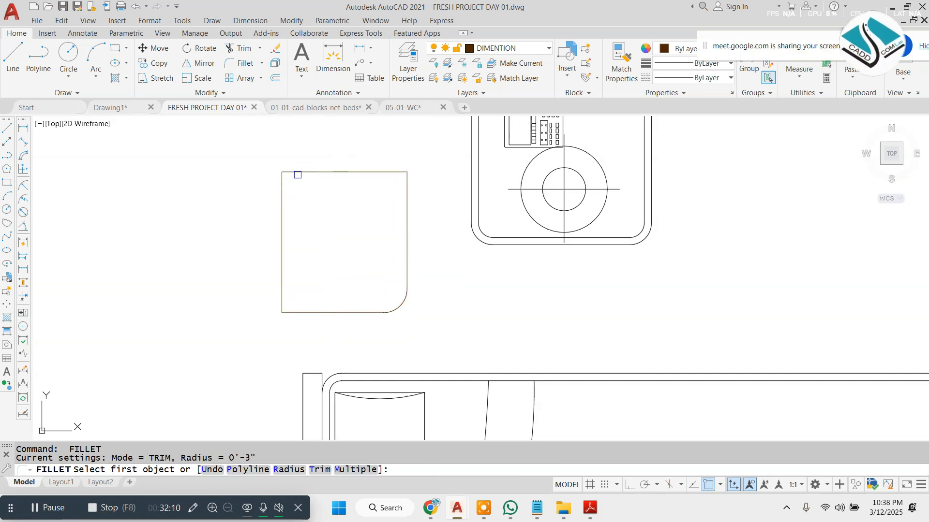
left_click(297, 174)
left_click(282, 189)
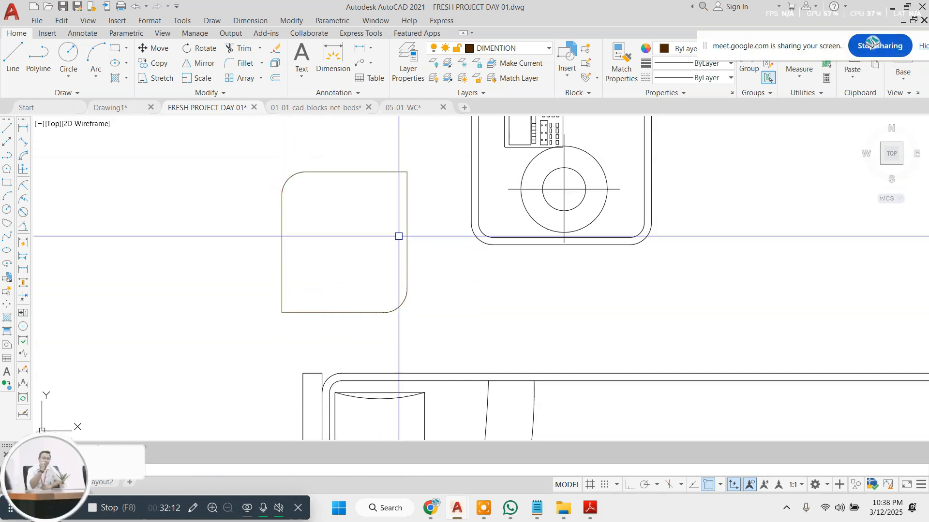
- Offset the bedside table's rounded outline inward to form a thin frame
key("Return")
left_click(343, 174)
left_click(342, 243)
key("Escape")
key("Escape")
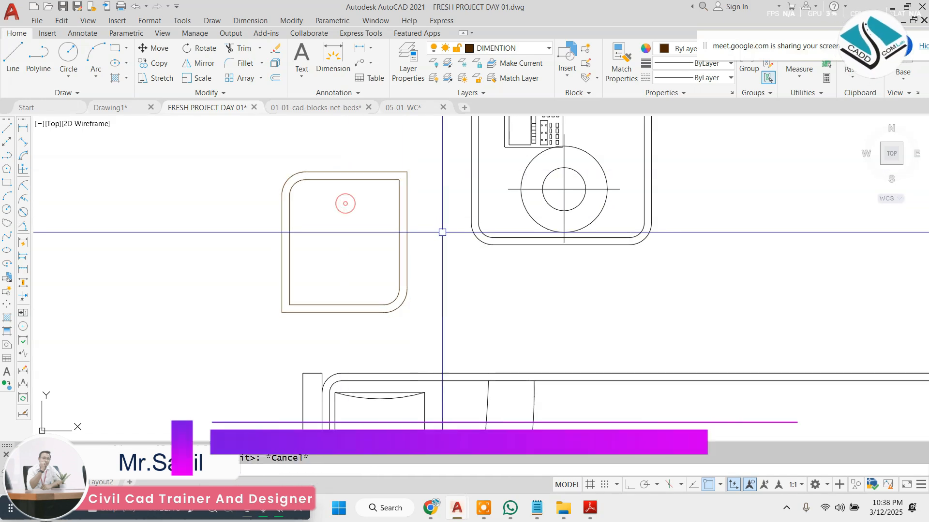
- Draw two short horizontal lines across the frame on the bedside table's right side, near its upper and lower ends
scroll(404, 194, "up", 1)
type("l")
key("Return")
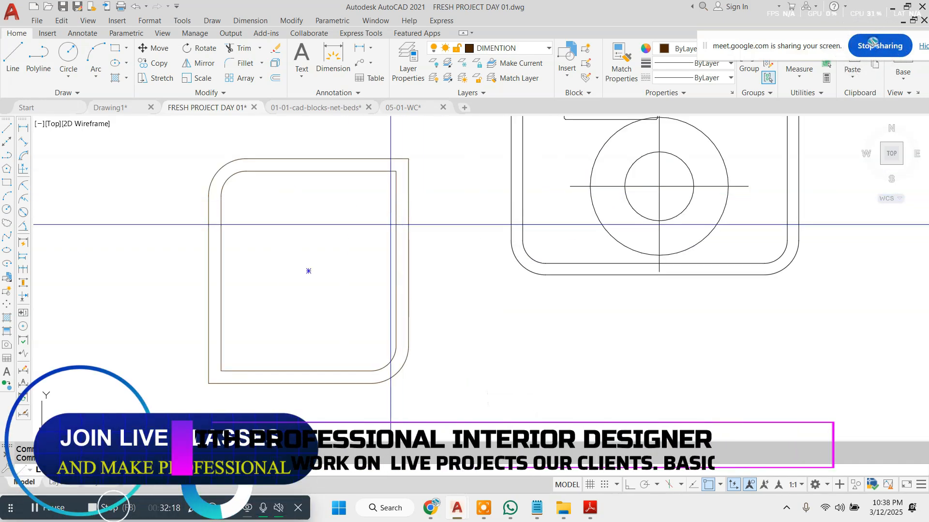
left_click(396, 204)
left_click(408, 204)
key("Return")
key("Return")
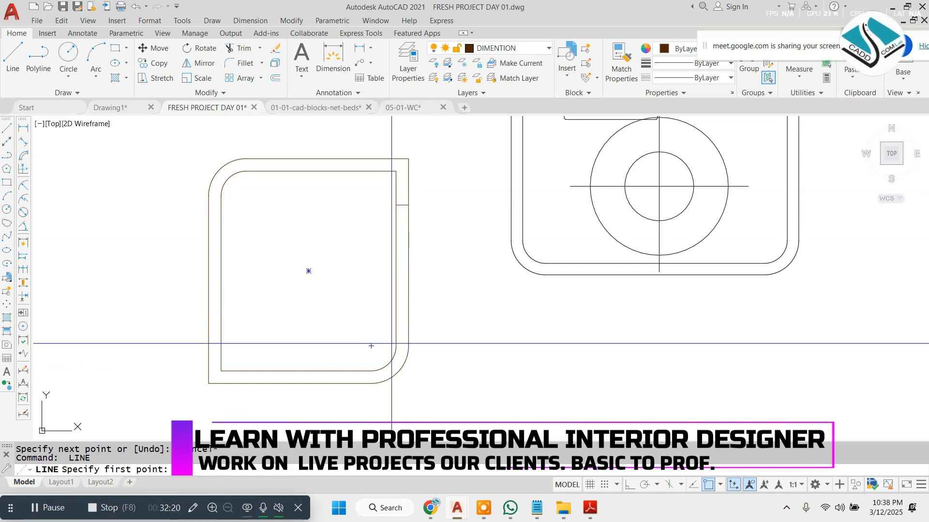
left_click(395, 324)
left_click(409, 324)
key("Escape")
key("Escape")
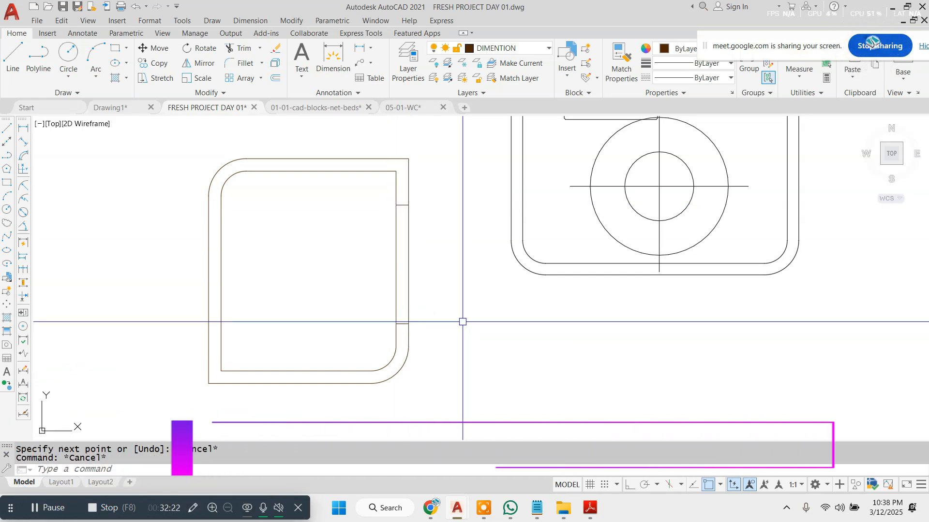
- Trim both frame edges between the two short lines to leave an opening on the table's right side
type("tr")
key("Return")
key("Return")
left_click(437, 239)
left_click(337, 270)
key("Escape")
key("Escape")
scroll(426, 251, "down", 2)
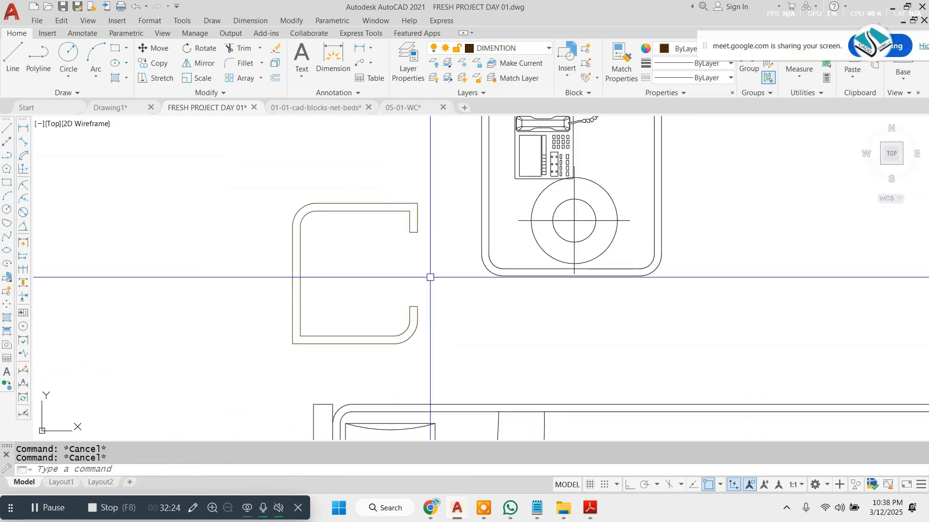
- Draw a vertical line across the opening, joining the midpoints of the frame's two cut ends
scroll(421, 232, "up", 4)
type("l")
key("Return")
left_click(393, 200)
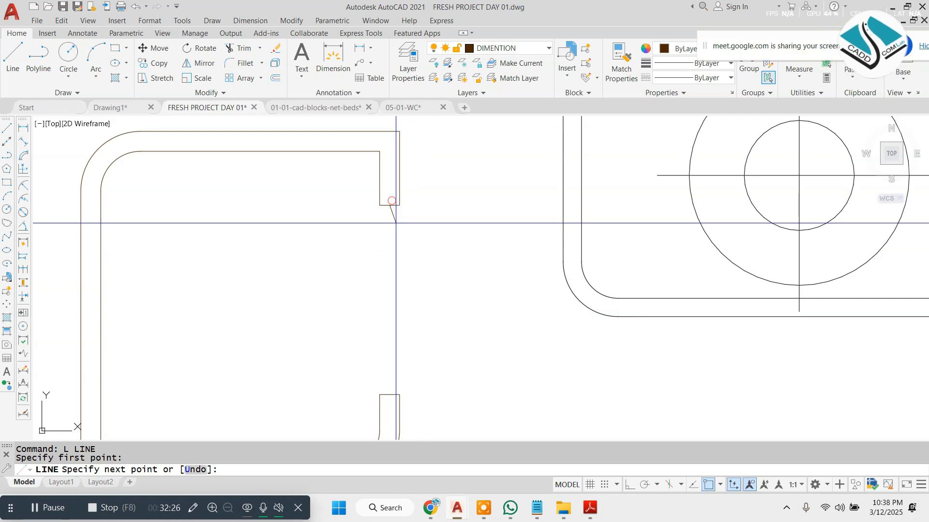
left_click(390, 395)
key("Escape")
scroll(456, 238, "down", 3)
scroll(456, 238, "down", 2)
key("Escape")
key("Escape")
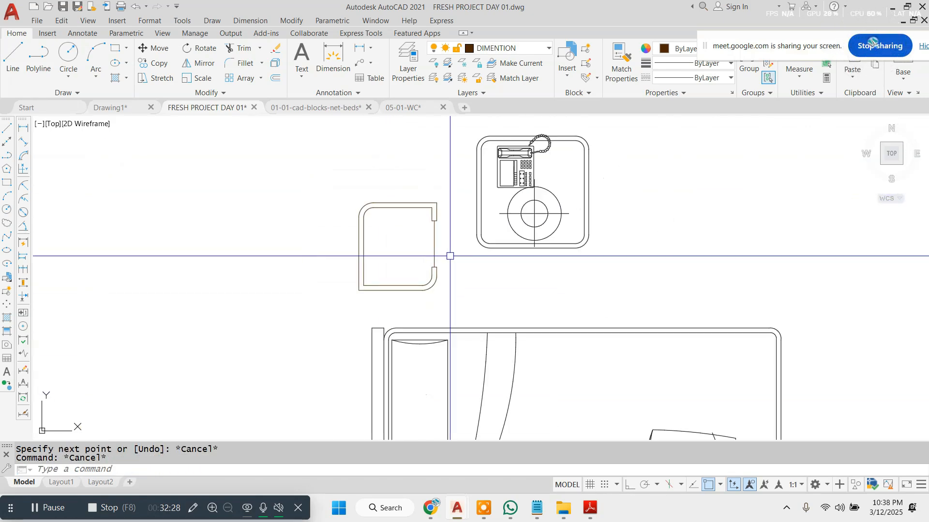
- Move the round lamp symbol out of the ready-made side table to the empty space left of the new bedside table
scroll(505, 214, "up", 2)
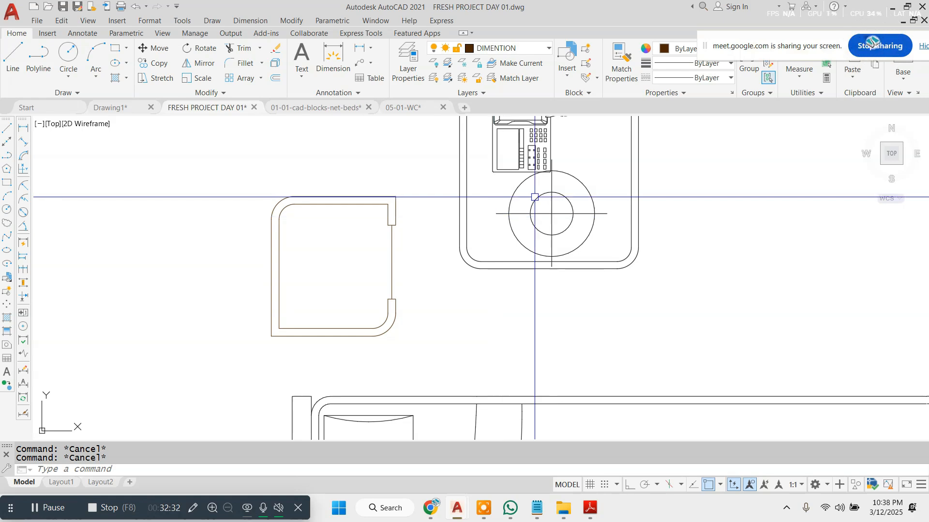
left_click(603, 192)
left_click(512, 219)
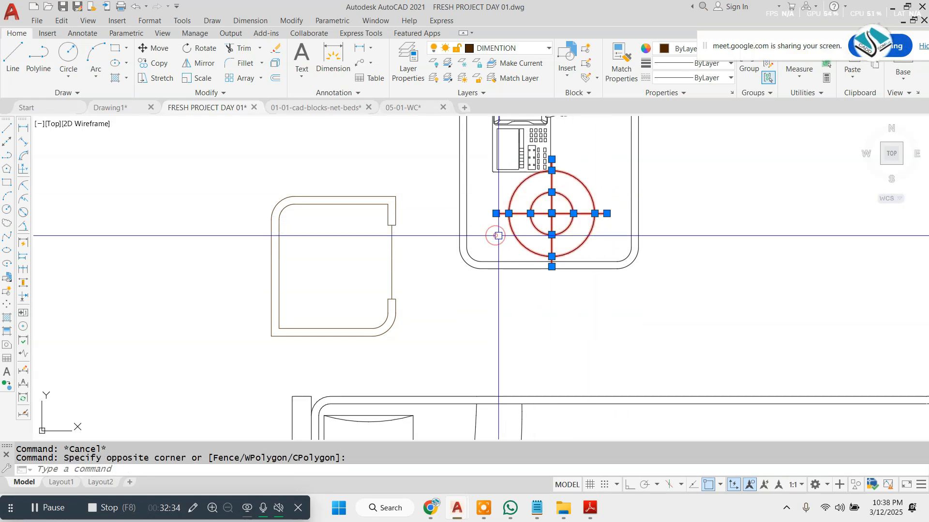
type("m")
key("Return")
scroll(549, 214, "down", 2)
left_click(541, 214)
left_click(297, 228)
scroll(315, 205, "up", 2)
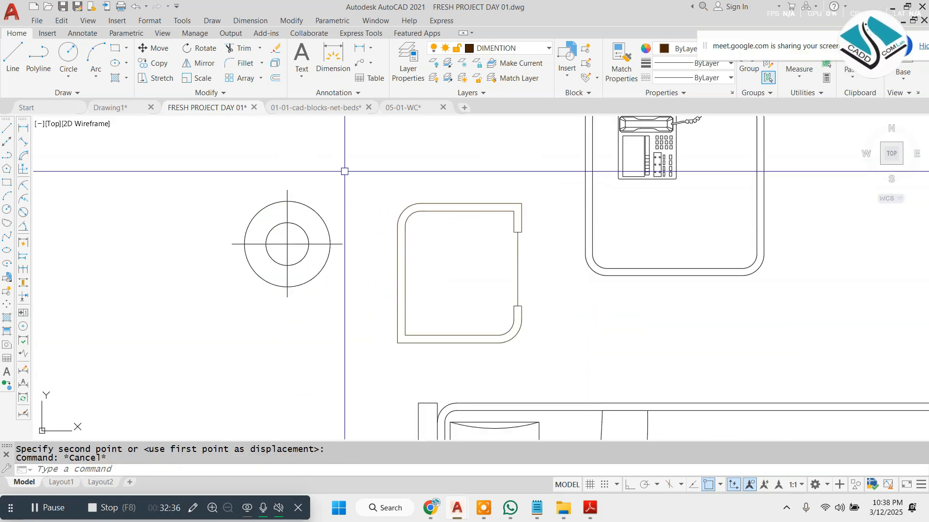
- Scale the lamp symbol down slightly about its centre
left_click(347, 172)
left_click(217, 312)
left_click_drag(713, 54, 700, 24)
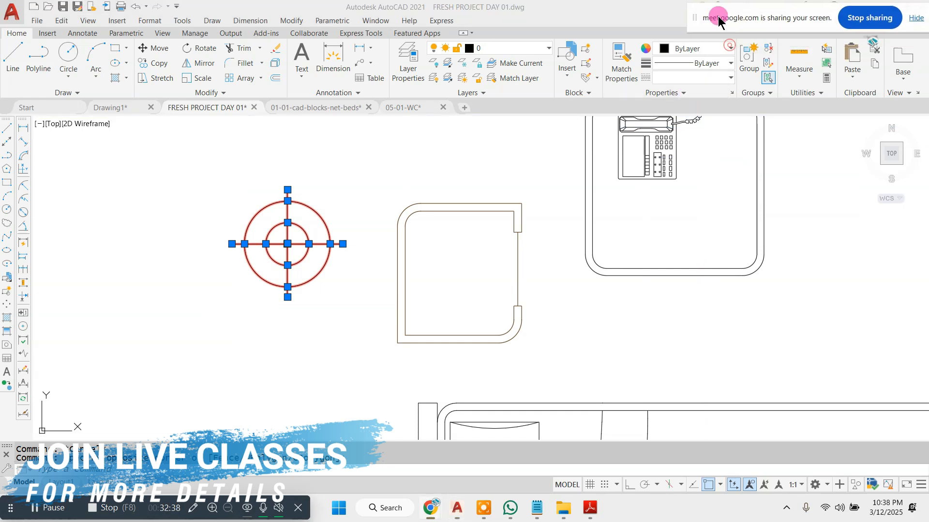
left_click(749, 70)
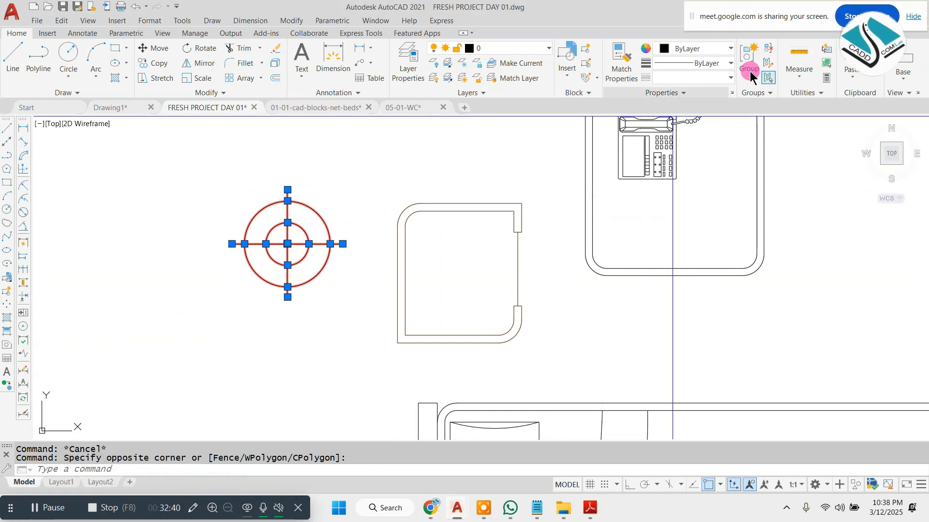
left_click(285, 244)
type("sc")
key("Return")
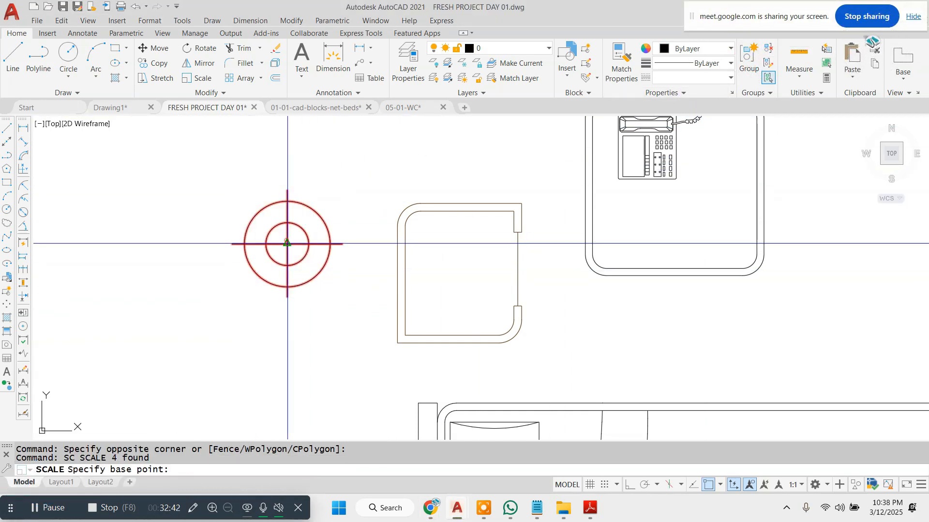
left_click(288, 244)
key("Escape")
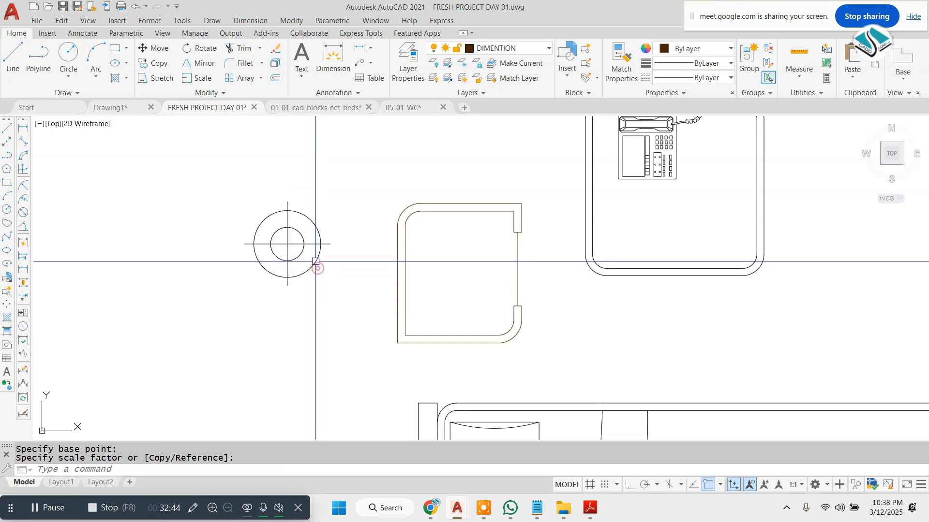
- Move the lamp symbol by its centre into the upper middle of the new bedside table
left_click(243, 275)
left_click(243, 275)
type("m")
key("Return")
left_click(287, 244)
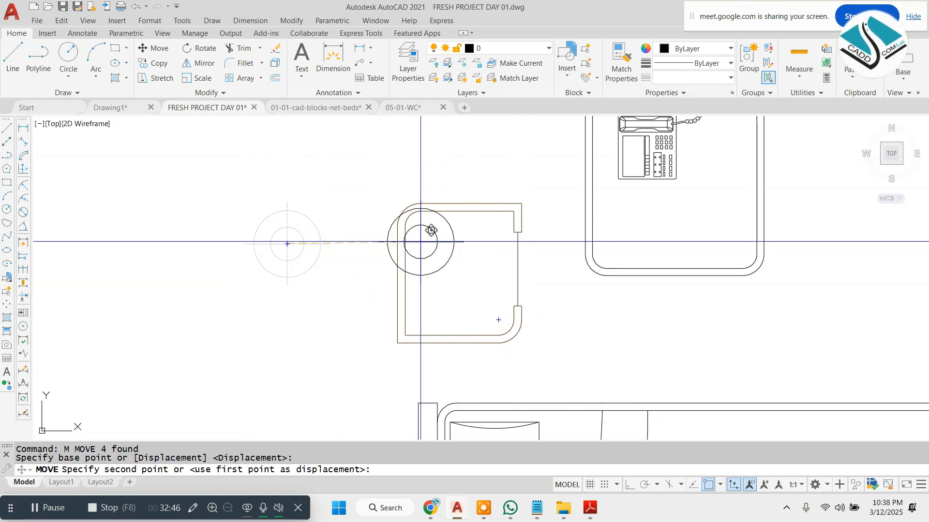
scroll(423, 240, "up", 1)
key("Escape")
scroll(479, 252, "down", 3)
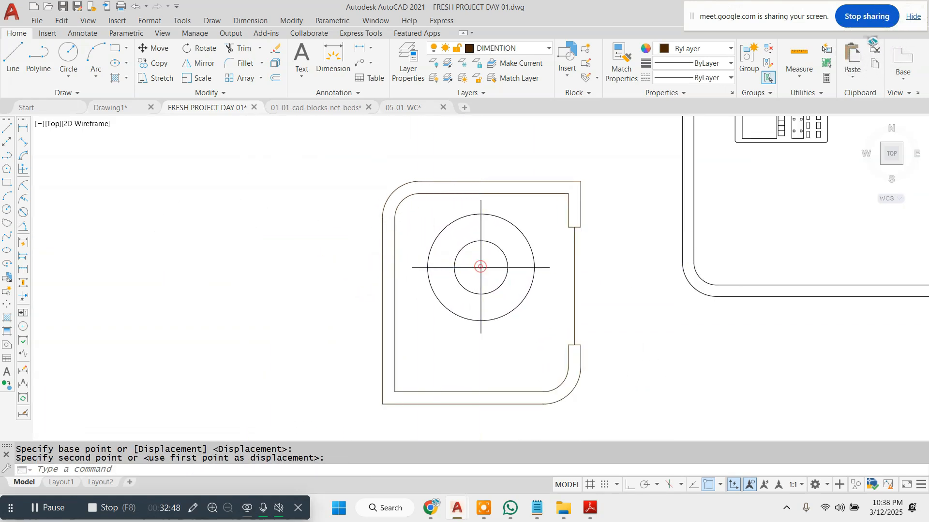
- Move the bedside table with its lamp so its lower-left corner meets the headboard's upper-right corner at the bed
left_click(479, 191)
left_click(409, 263)
type("m")
key("Return")
scroll(431, 305, "up", 4)
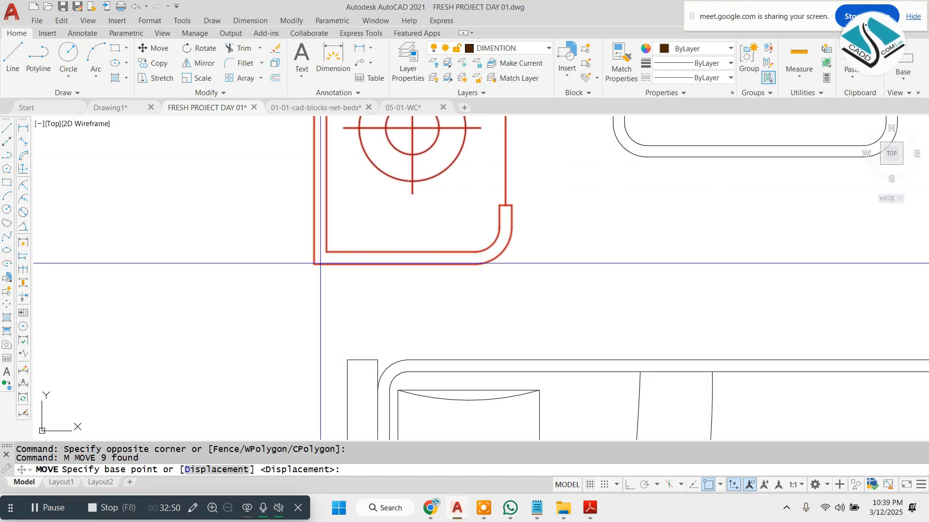
left_click(315, 266)
left_click(377, 360)
scroll(337, 253, "down", 3)
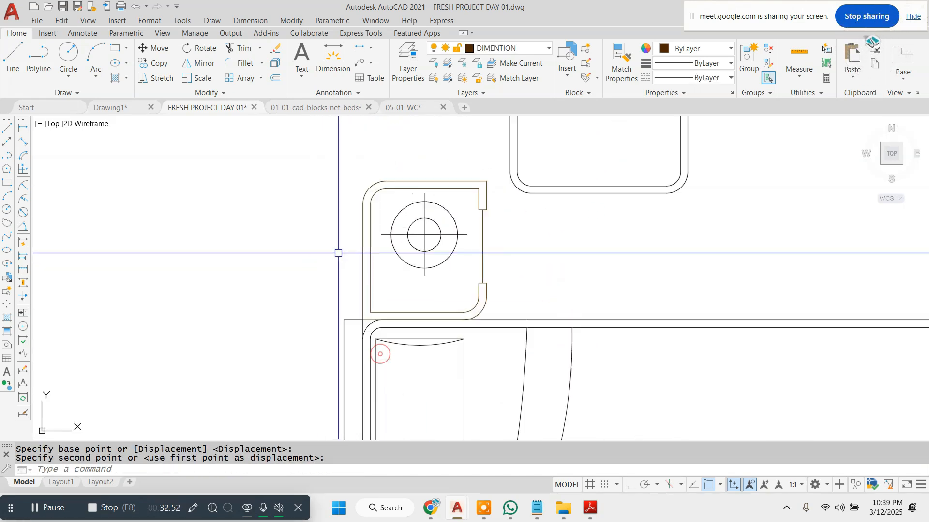
- Erase the old ready-made side table with the telephone
left_click(518, 146)
left_click(420, 234)
type("e")
key("Return")
key("Escape")
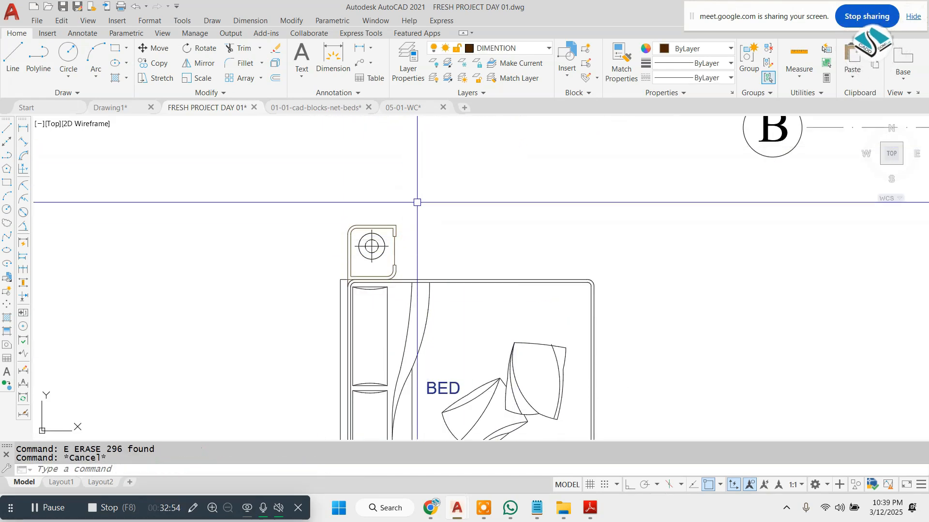
- Scale the BED label down slightly about its top midpoint
scroll(417, 203, "down", 2)
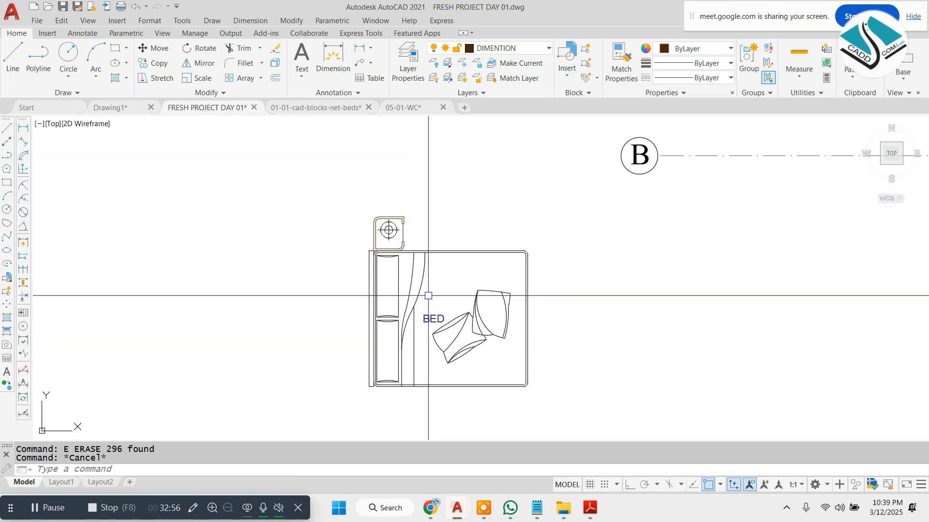
scroll(428, 295, "up", 4)
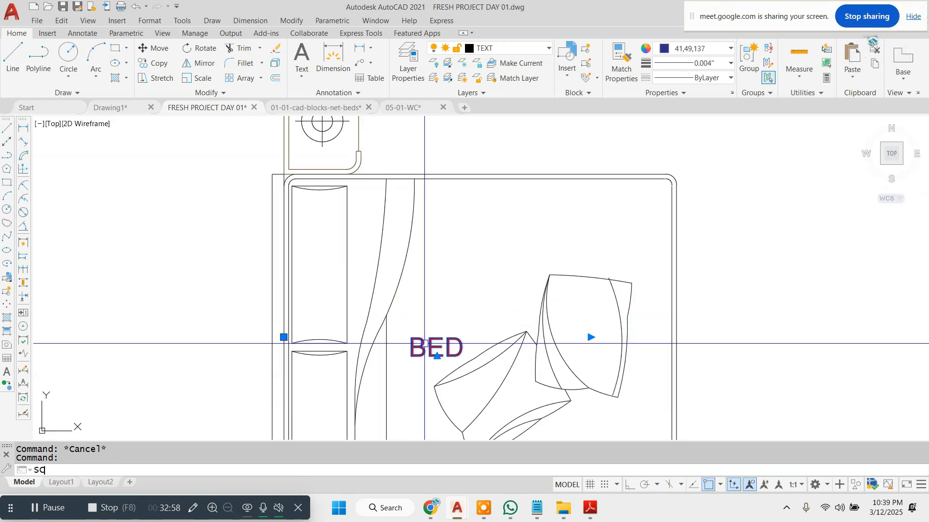
key("Return")
left_click(437, 339)
scroll(438, 339, "up", 2)
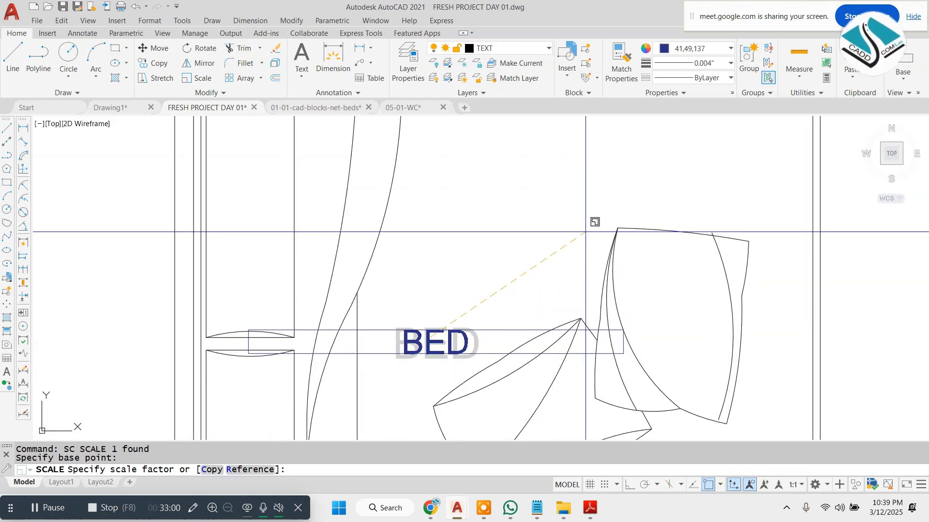
scroll(585, 232, "down", 3)
key("Escape")
key("Escape")
mouse_move(430, 505)
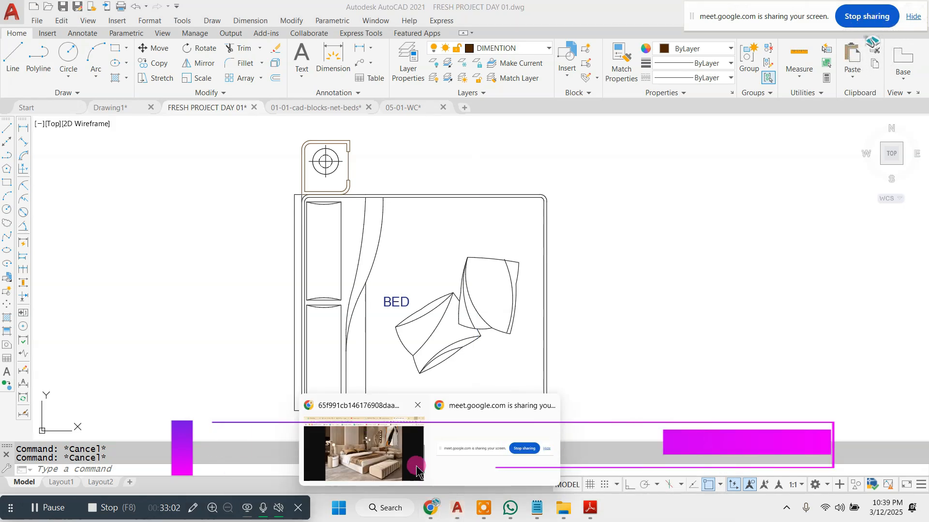
scroll(399, 199, "up", 2)
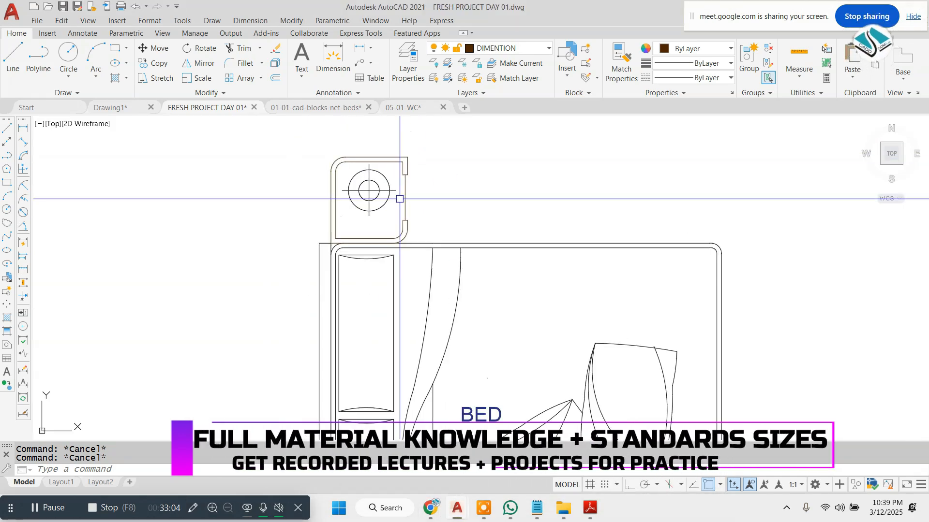
- Draw three nested rectangles freehand in the empty space beyond the bedside table, above the bed
type("REC")
scroll(406, 269, "down", 1)
key("space")
scroll(513, 198, "up", 2)
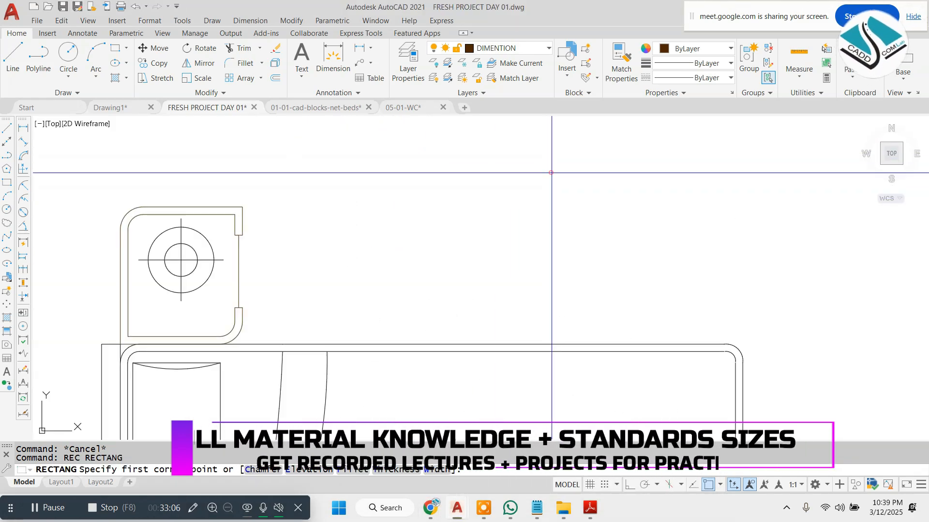
left_click(552, 173)
left_click(425, 275)
key("Escape")
key("space")
left_click(535, 185)
left_click(442, 257)
key("Escape")
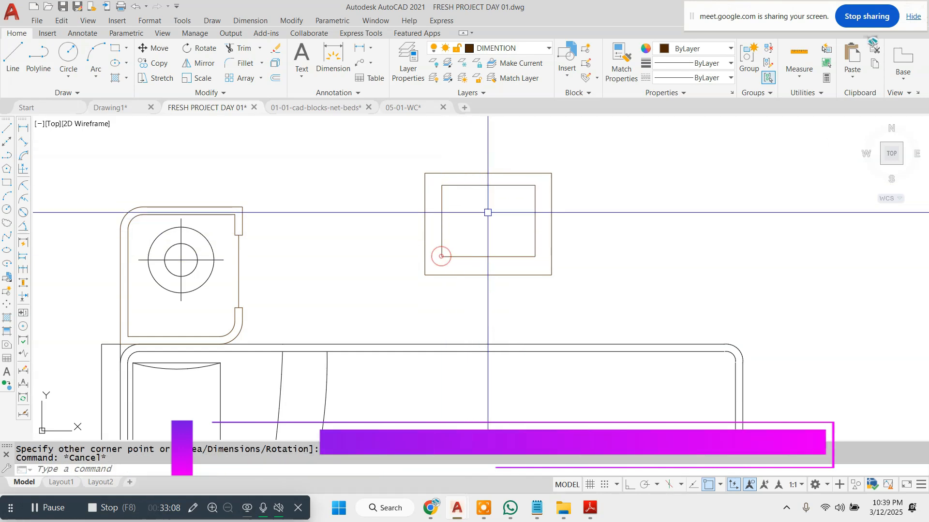
key("space")
left_click(500, 210)
left_click(466, 236)
key("Escape")
left_click(584, 168)
left_click(419, 278)
key("Escape")
scroll(534, 166, "up", 2)
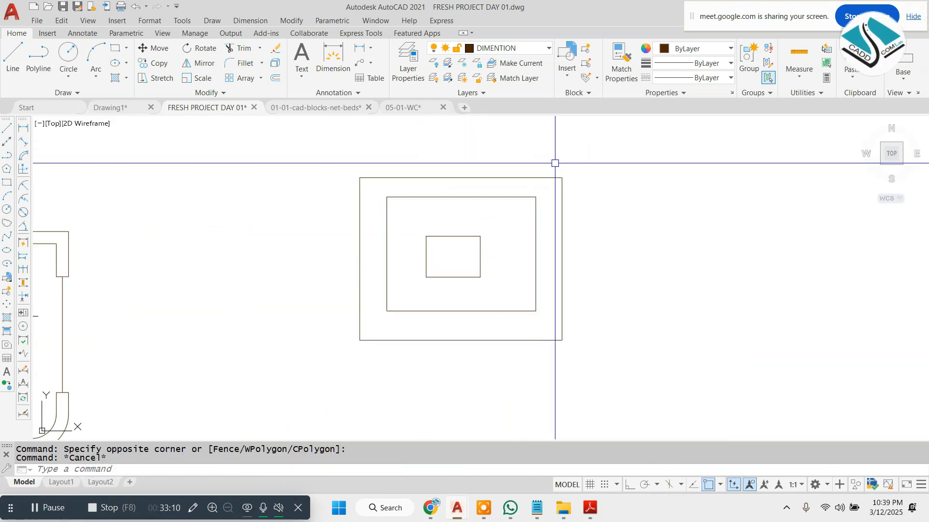
left_click(576, 164)
left_click(545, 195)
key("Escape")
left_click(543, 193)
left_click(523, 208)
key("Escape")
left_click(487, 220)
left_click(452, 255)
key("Escape")
scroll(474, 221, "down", 2)
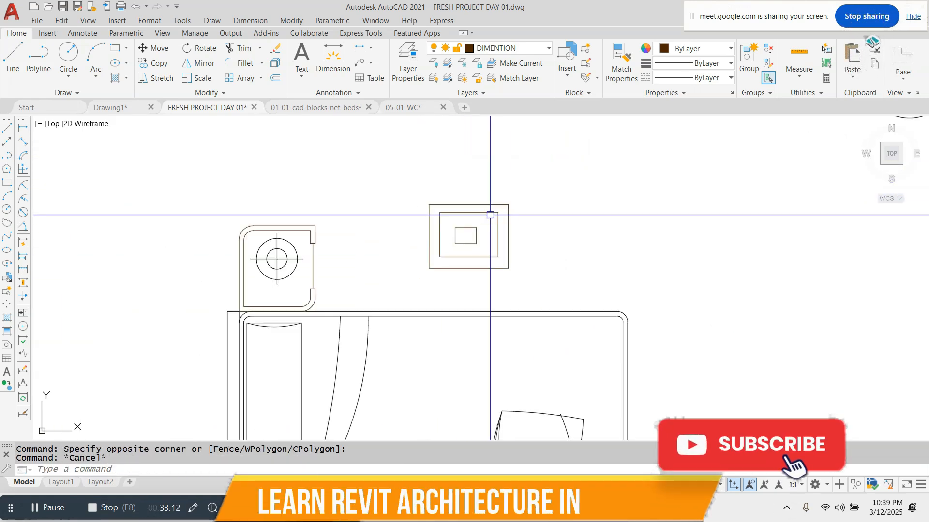
scroll(510, 205, "up", 1)
key("Escape")
left_click(570, 172)
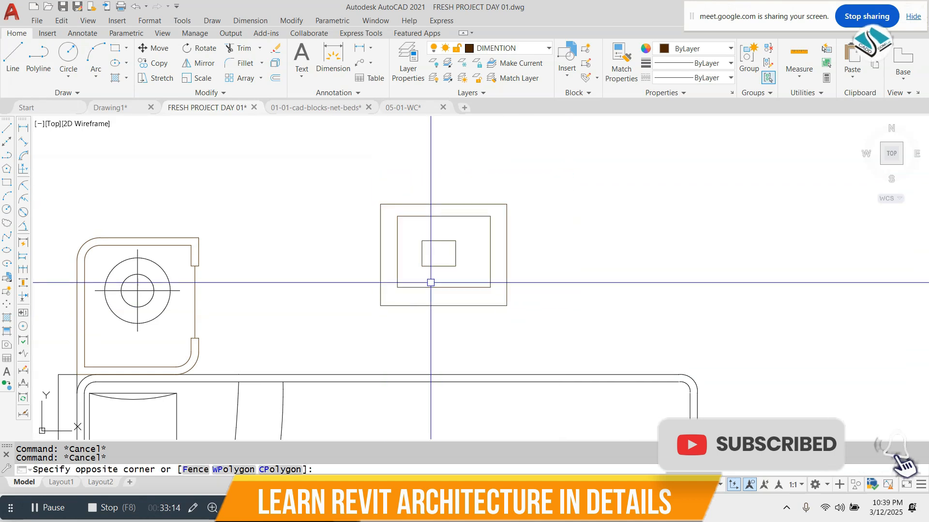
key("Escape")
scroll(456, 232, "up", 2)
scroll(442, 229, "down", 2)
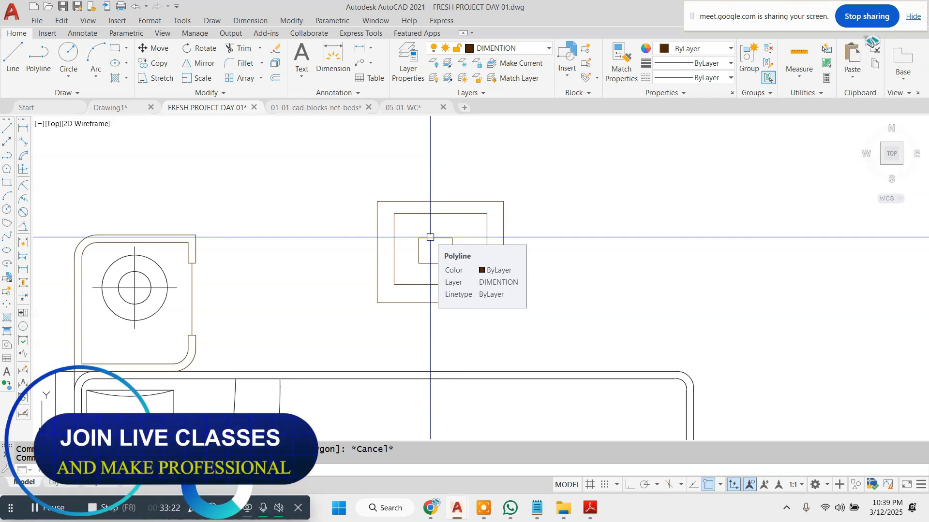
- Group the three nested rectangles and select them as one object
left_click(566, 191)
left_click(315, 366)
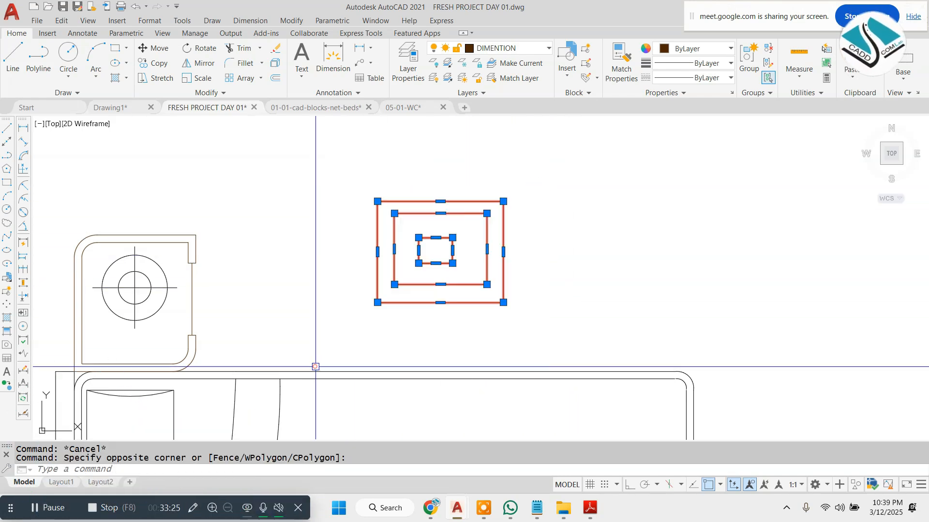
left_click(750, 77)
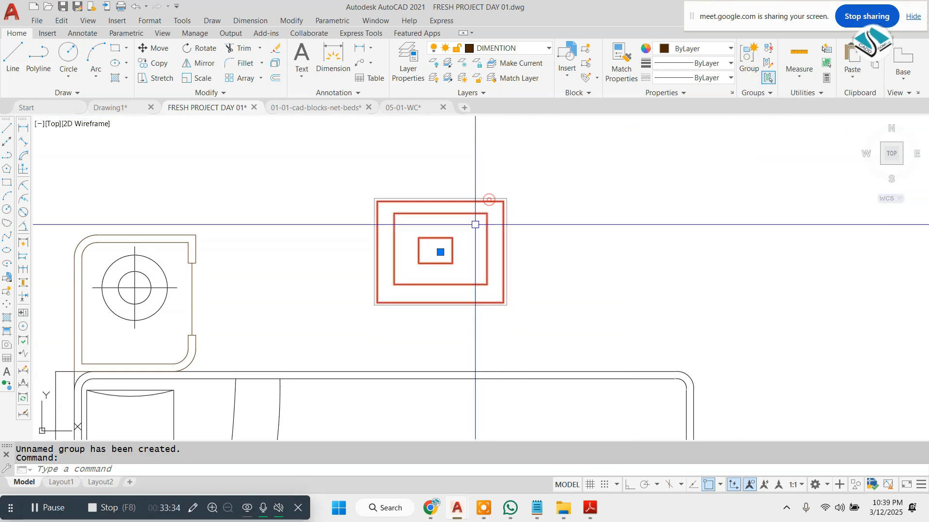
scroll(471, 245, "up", 2)
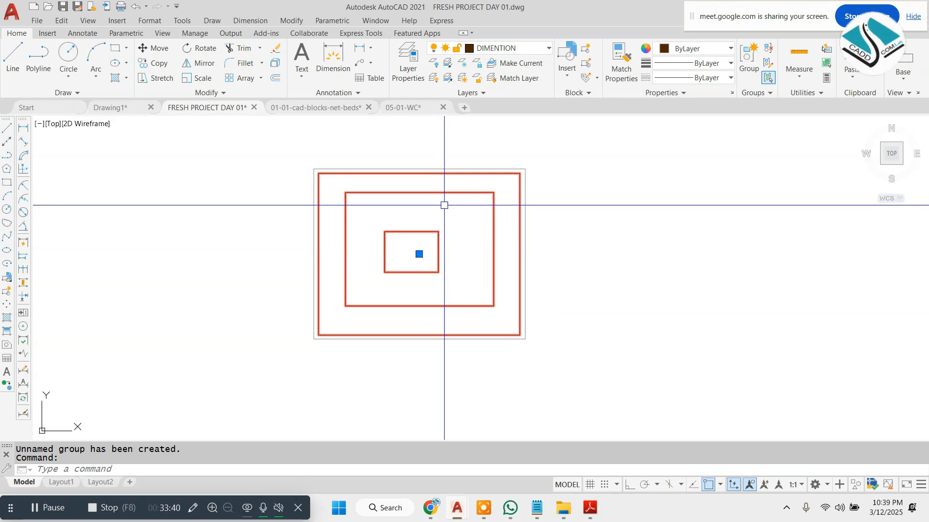
key("Escape")
left_click(558, 211)
left_click(396, 280)
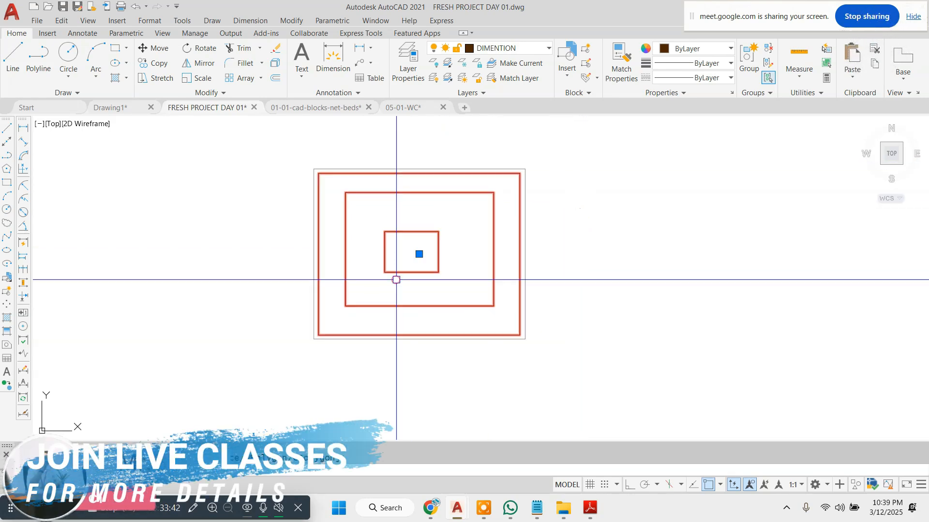
left_click(768, 70)
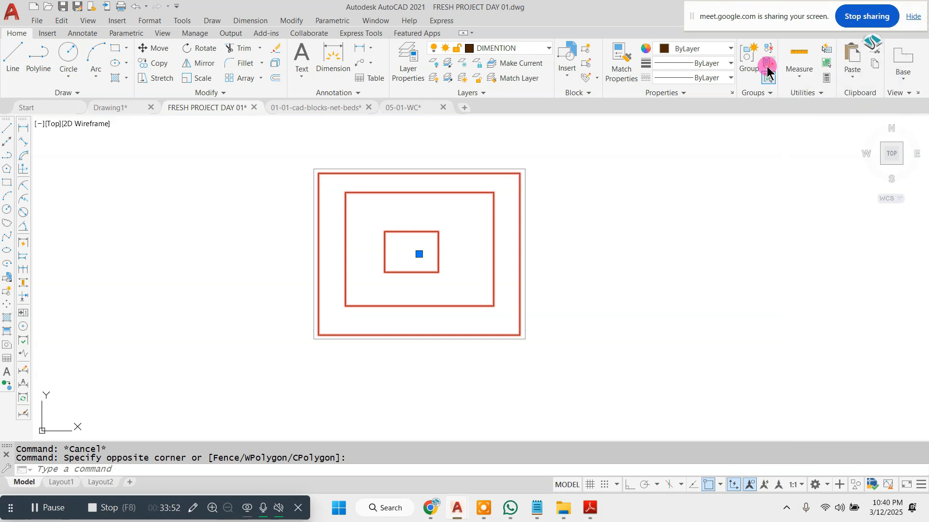
left_click(769, 61)
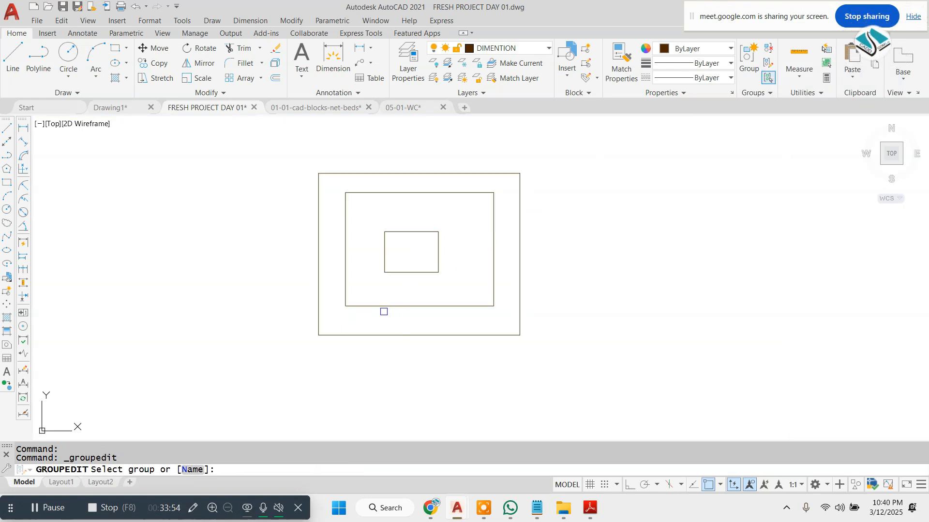
left_click(383, 308)
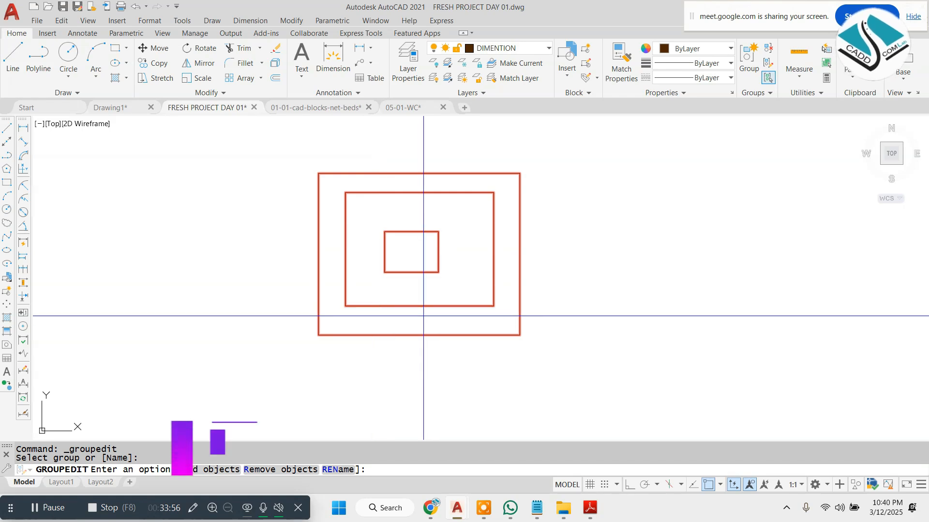
key("Escape")
key("Escape")
key("Escape")
- Ungroup the three nested rectangles and erase the innermost one
left_click(407, 238)
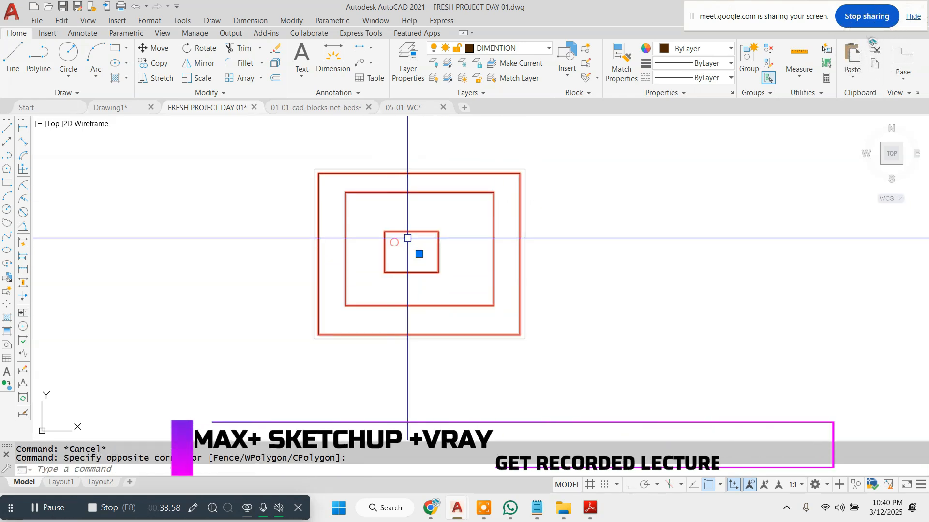
left_click(769, 48)
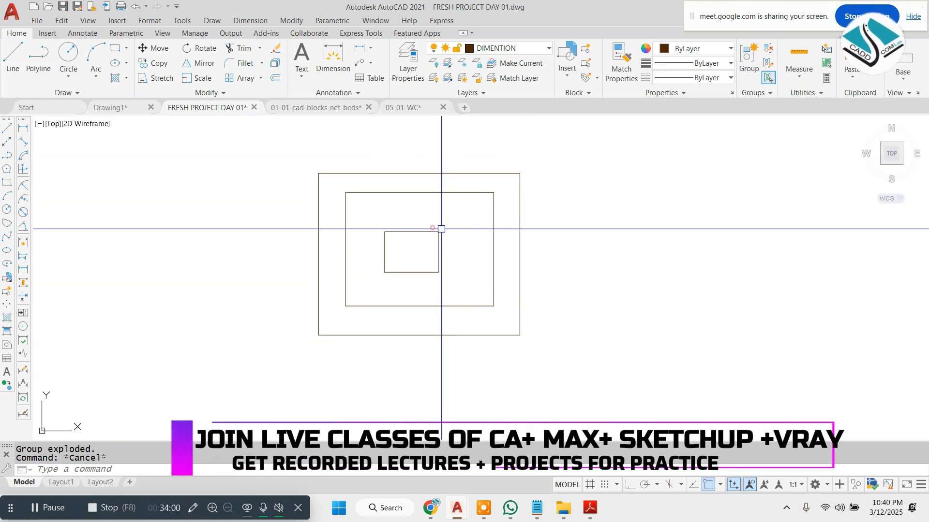
left_click(439, 232)
scroll(511, 246, "down", 2)
left_click(496, 245)
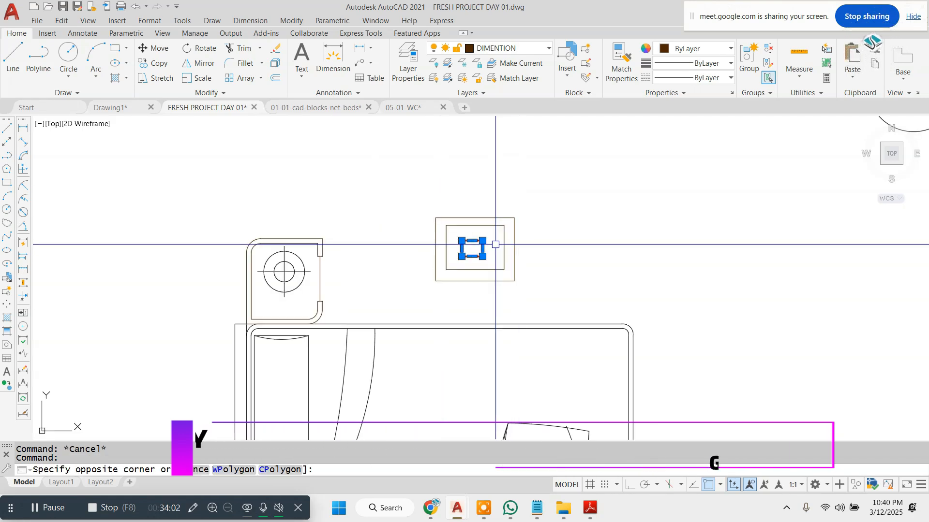
key("Escape")
scroll(491, 244, "up", 1)
type("e")
key("Return")
key("Escape")
- Group the two remaining nested rectangles
left_click(575, 180)
left_click(354, 342)
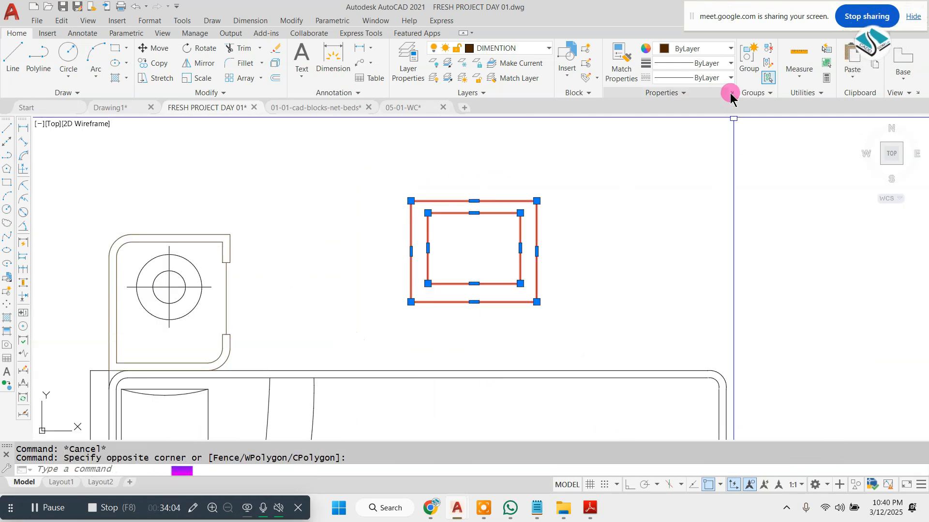
left_click(748, 61)
- Move the grouped rectangles around several times, ending with them above and beyond the bedside table
left_click(615, 208)
left_click(440, 261)
type("m")
left_click(537, 251)
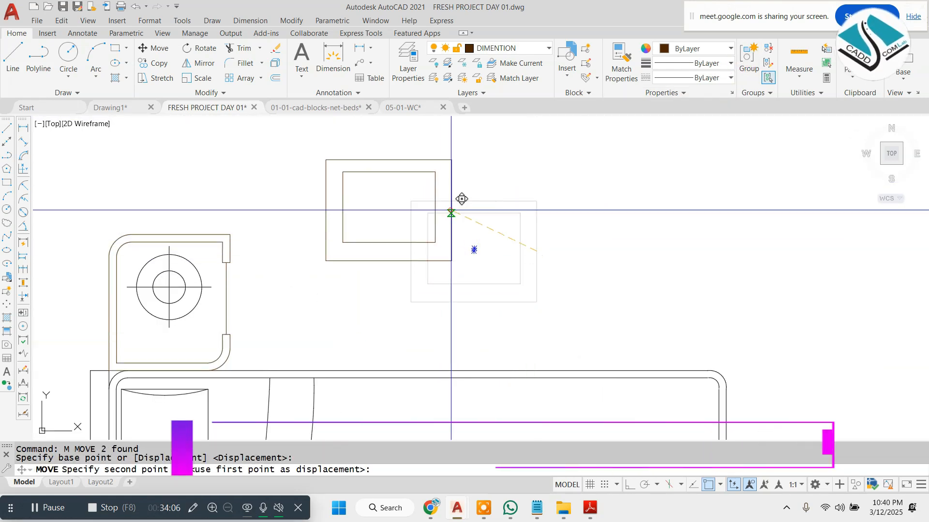
left_click(451, 212)
left_click(484, 193)
left_click(414, 228)
type("m")
left_click(425, 208)
left_click(594, 274)
left_click(628, 257)
left_click(527, 279)
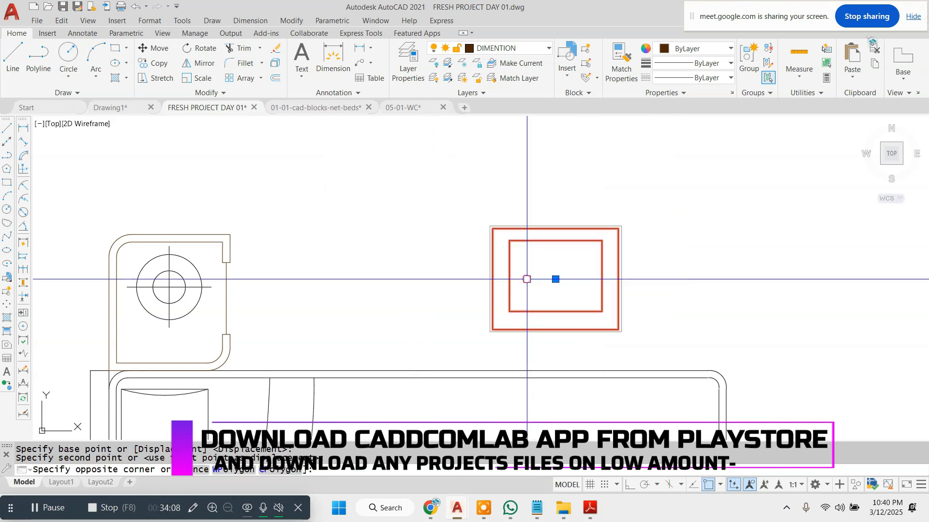
type("m")
left_click(553, 286)
left_click(414, 216)
key("Escape")
key("Escape")
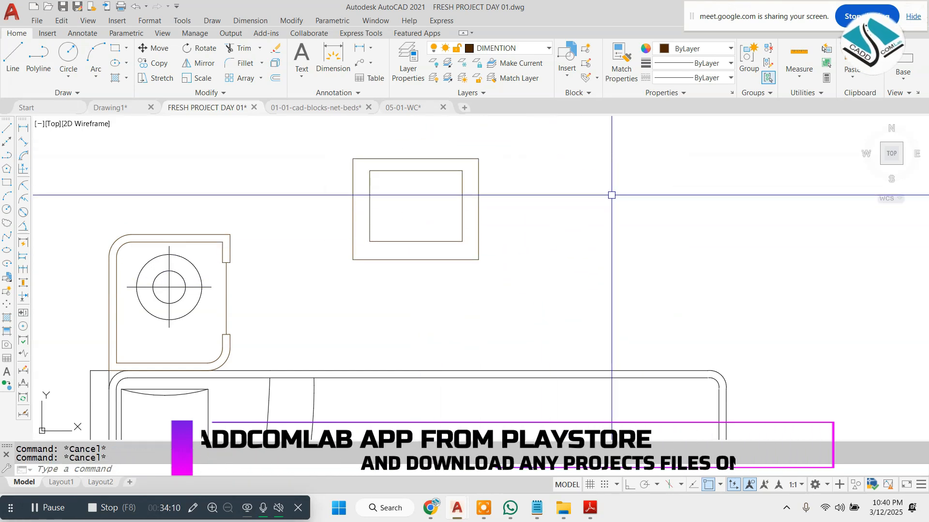
- Draw two upright nested rectangles freehand beside the grouped pair, above the bed
type("rec")
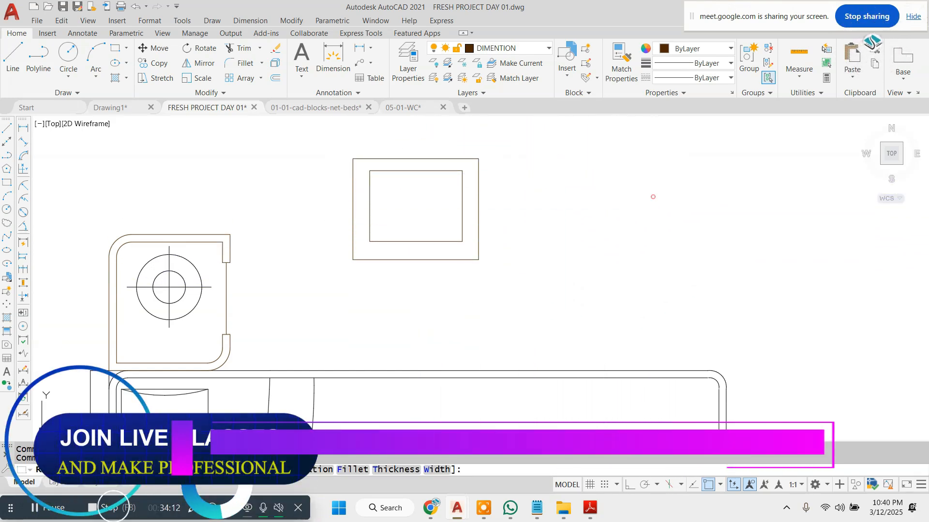
left_click(654, 197)
left_click(562, 310)
key("space")
left_click(639, 208)
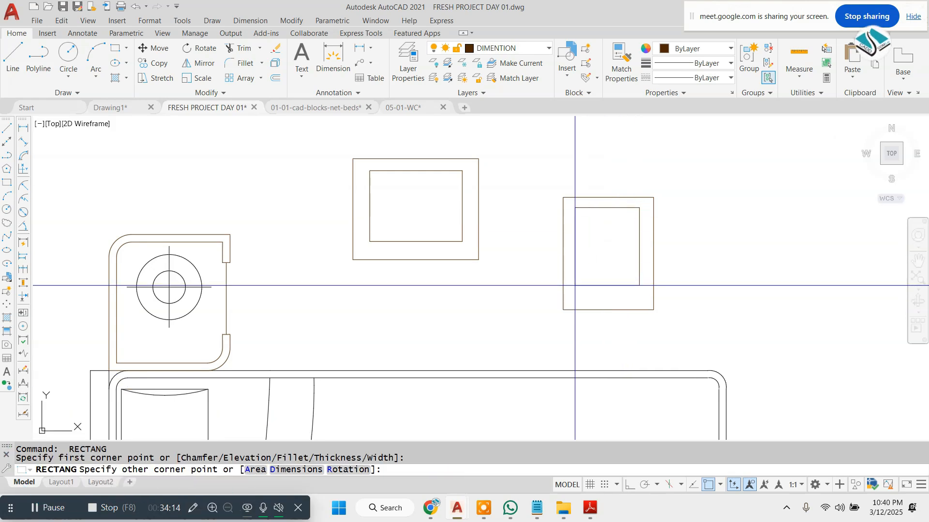
left_click(582, 297)
- Convert the two upright nested rectangles into a block named SDFSDFSDF
left_click(684, 193)
left_click(535, 300)
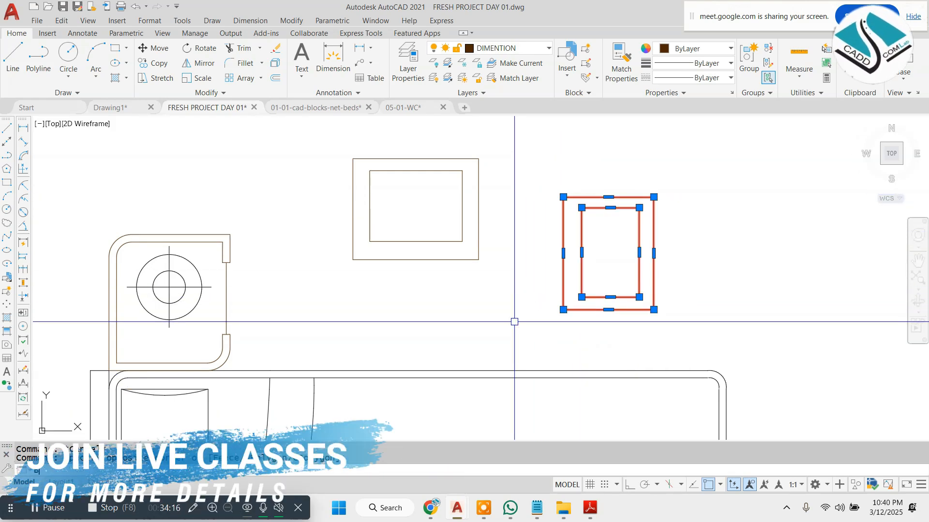
type("b")
key("space")
type("DSFSDFSDF")
left_click(507, 367)
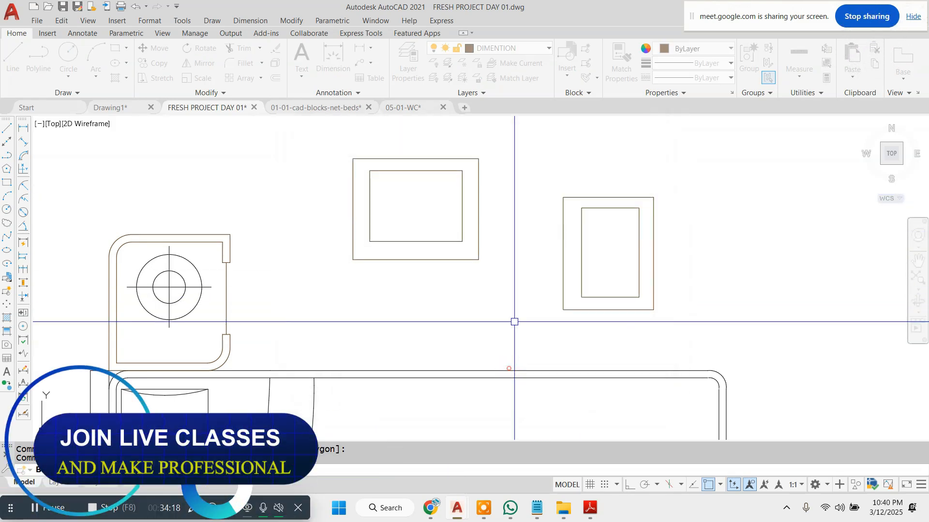
left_click(585, 253)
scroll(545, 246, "down", 1)
scroll(579, 256, "up", 2)
key("Escape")
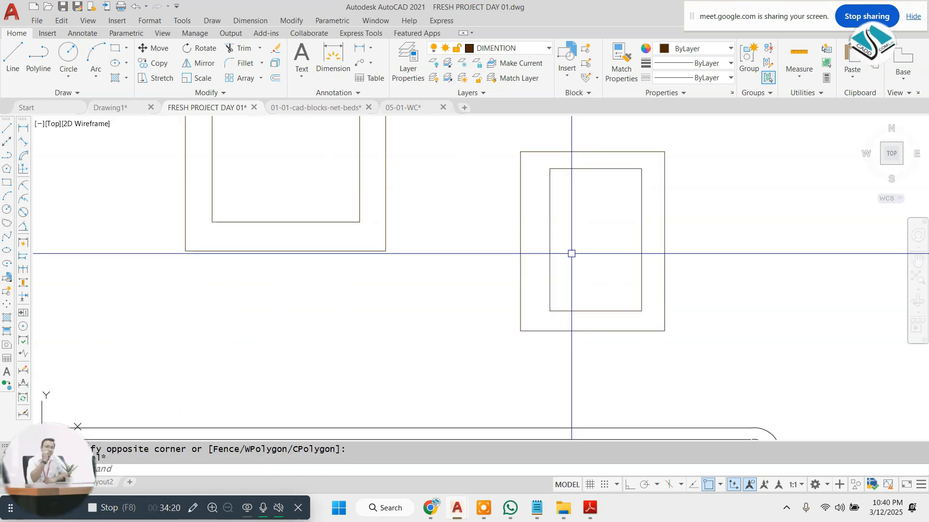
- Open the block definition SDFSDFSDF for editing from the upright nested rectangles
scroll(570, 253, "down", 2)
key("Escape")
scroll(576, 253, "up", 3)
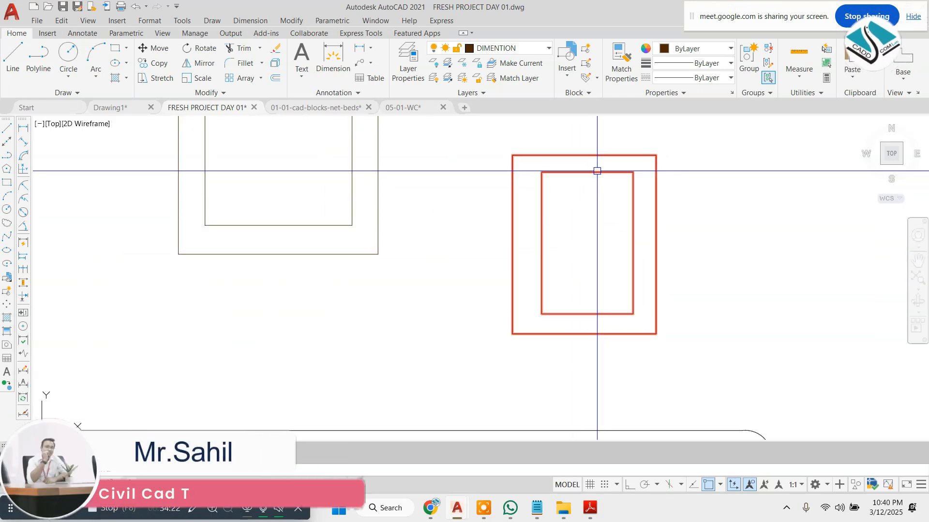
double_click(596, 171)
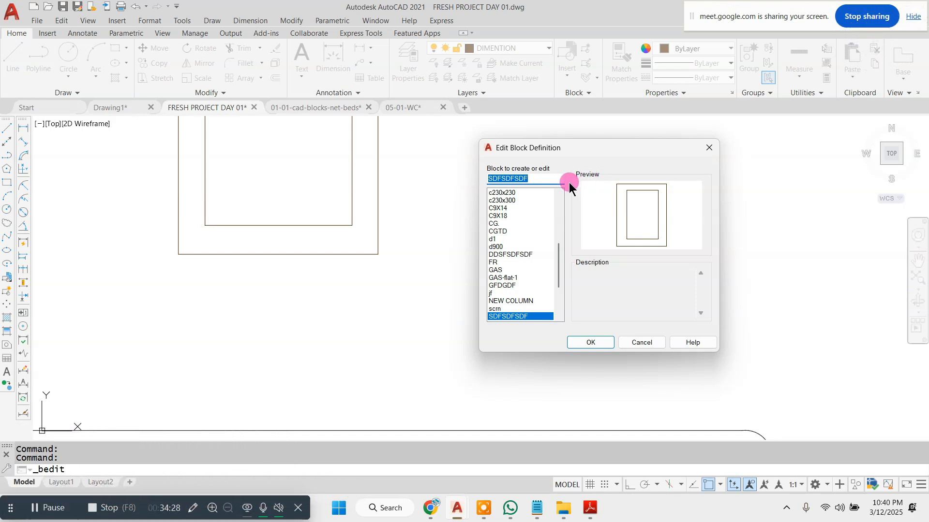
left_click(595, 345)
scroll(571, 330, "down", 1)
key("Escape")
key("Escape")
- Erase the upright rectangle block and the grouped pair of nested rectangles
left_click(644, 207)
type("e")
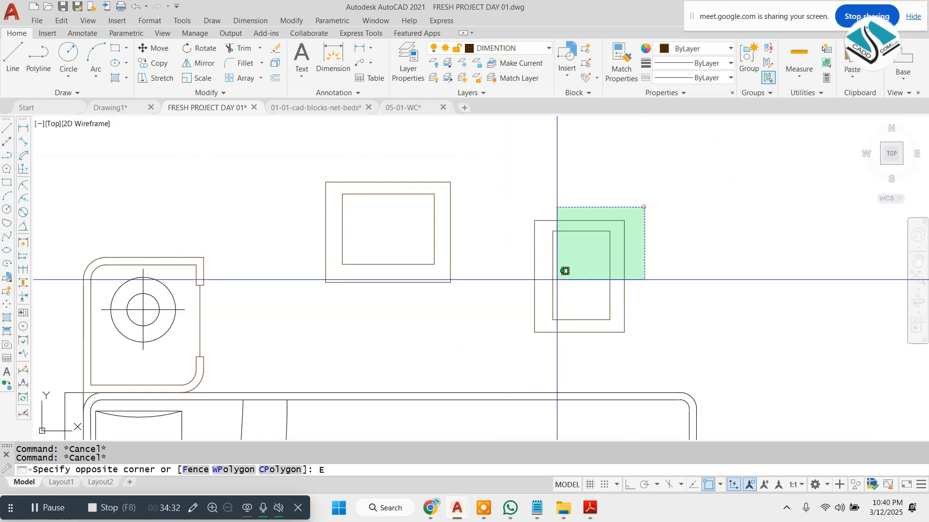
left_click(557, 282)
key("Delete")
left_click(492, 173)
key("Escape")
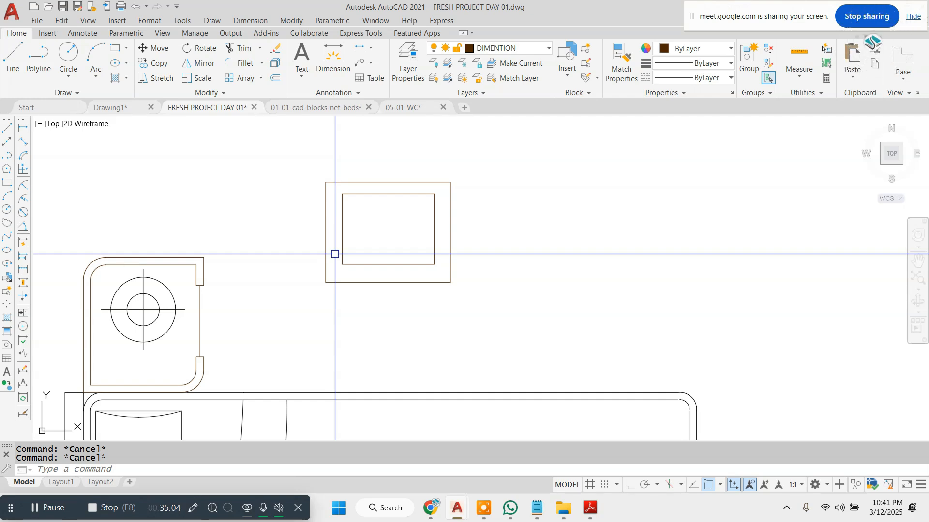
left_click(330, 207)
left_click(357, 249)
key("Delete")
- Group the bedside table outline together with its lamp symbol
scroll(539, 141, "down", 1)
scroll(247, 218, "up", 5)
left_click(207, 150)
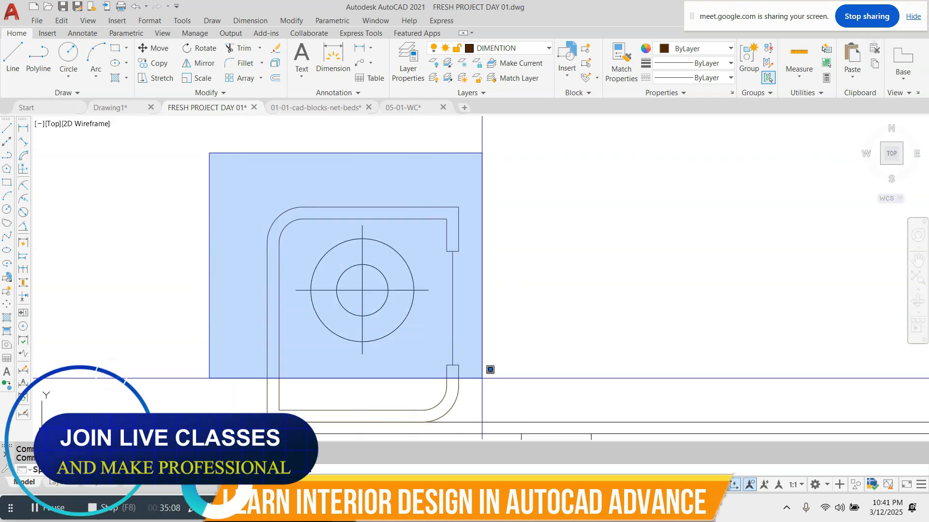
left_click(503, 428)
left_click(726, 43)
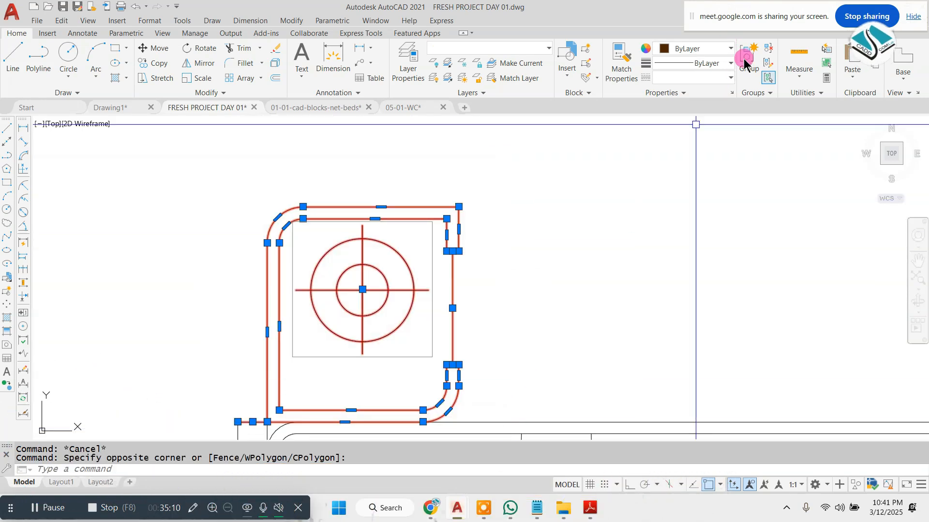
left_click(751, 62)
left_click(551, 172)
left_click(402, 261)
middle_click_drag(389, 301, 379, 235)
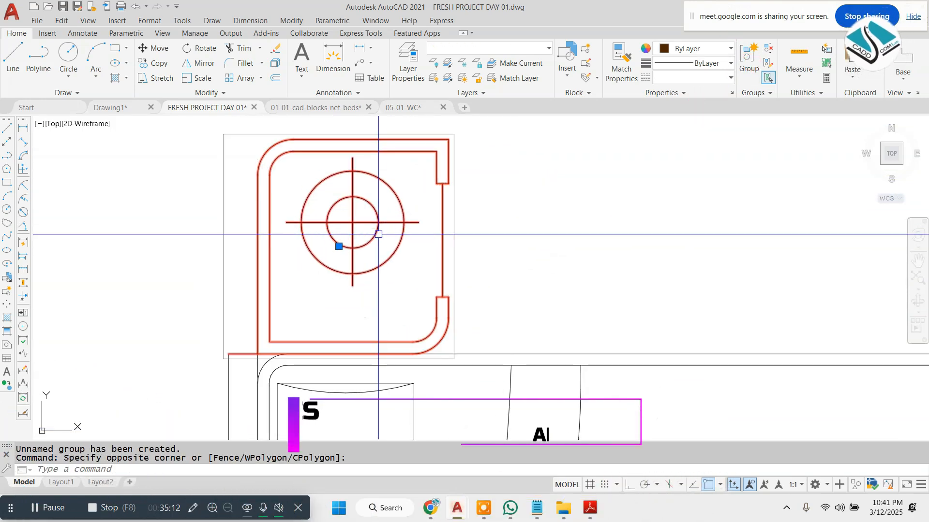
left_click(378, 234)
type("co")
key("Return")
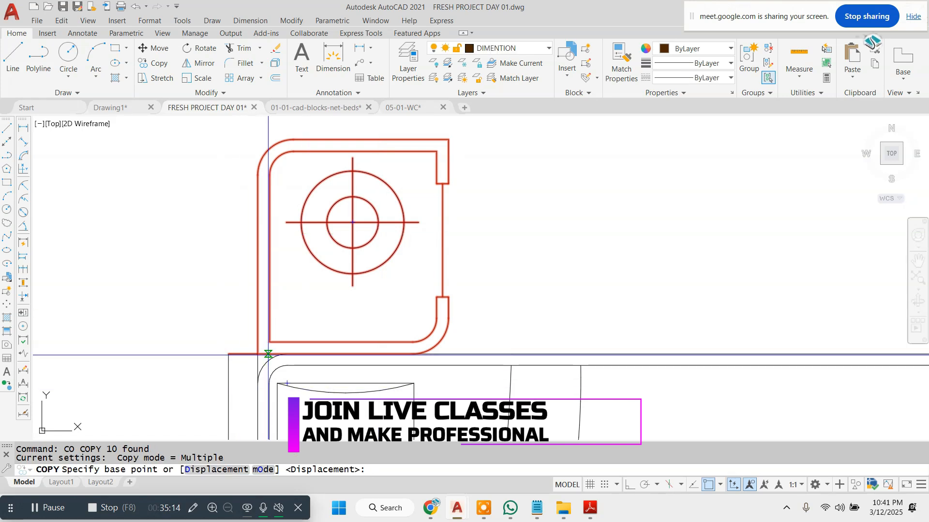
key("Escape")
key("Escape")
- Copy the grouped bedside table with its lamp from the bed's upper side to its lower side
left_click(524, 203)
left_click(274, 268)
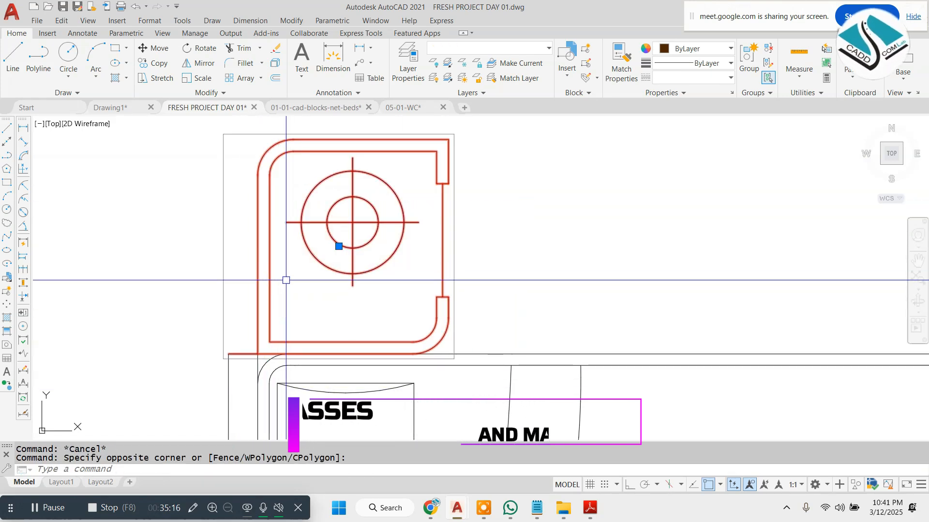
key("Return")
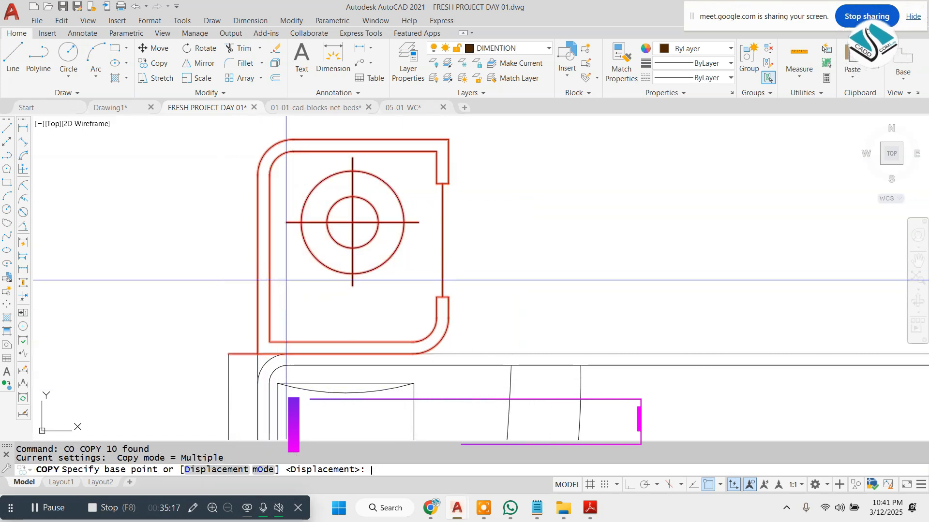
left_click(255, 358)
scroll(283, 259, "down", 4)
scroll(283, 428, "up", 4)
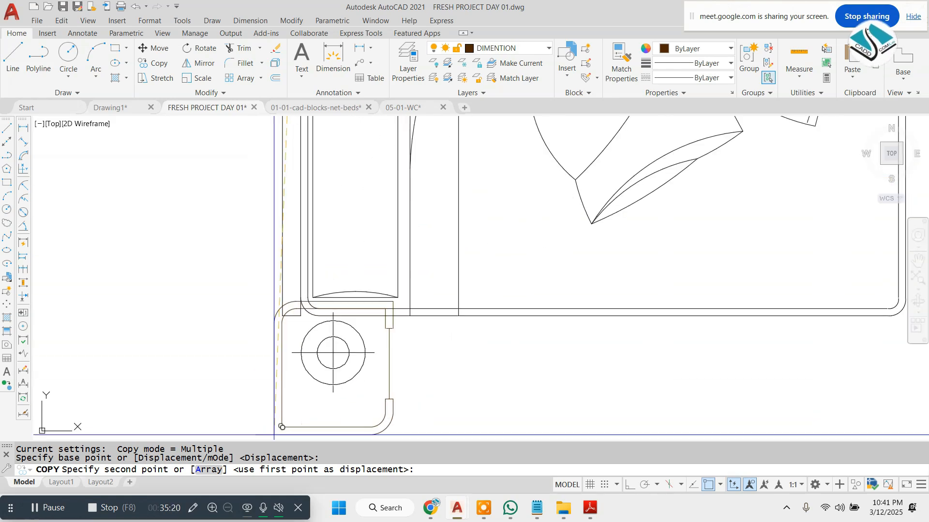
scroll(284, 408, "down", 2)
scroll(288, 422, "up", 2)
scroll(289, 406, "up", 1)
left_click(289, 425)
scroll(289, 424, "down", 1)
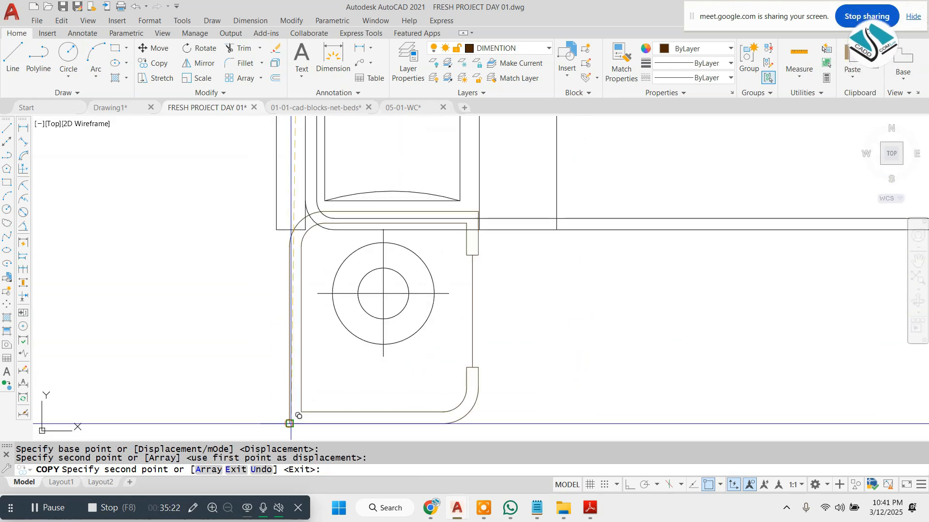
key("Escape")
- Move the copied bedside table so its upper edge sits flush against the bed's lower edge
left_click(503, 358)
left_click(431, 400)
type("m")
key("Return")
scroll(479, 223, "up", 4)
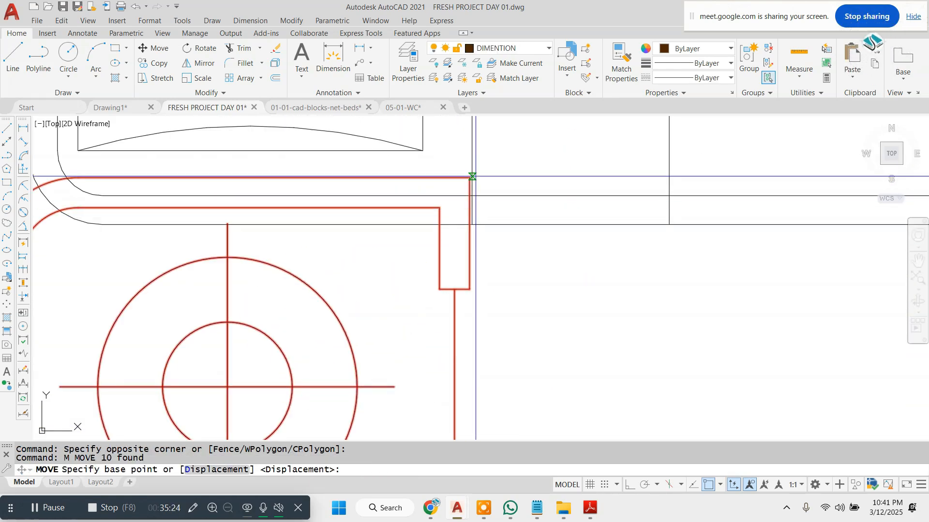
left_click(472, 177)
left_click(472, 224)
scroll(456, 218, "down", 4)
key("Escape")
- Ungroup the lower bedside table and erase the short stray line extending from its outer corner
left_click(442, 245)
left_click(429, 286)
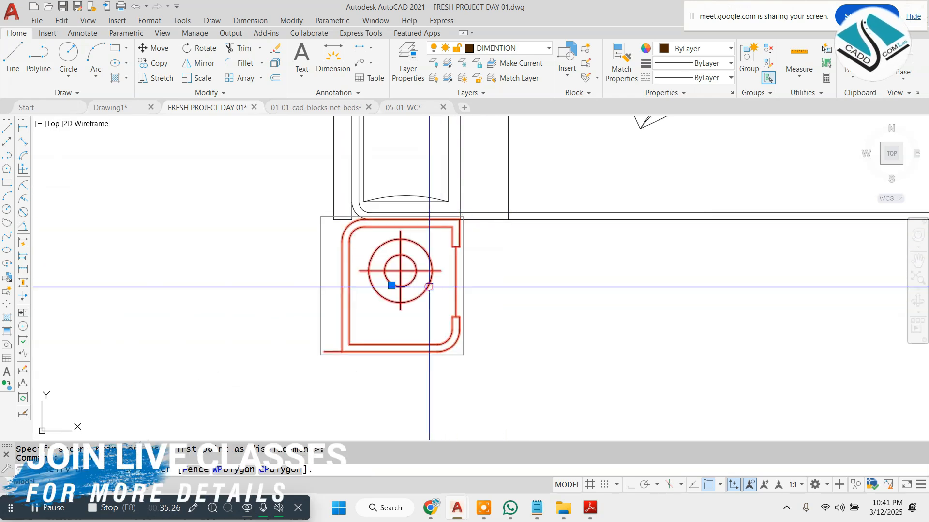
left_click(767, 49)
scroll(354, 357, "up", 2)
key("Escape")
left_click(313, 329)
left_click(276, 355)
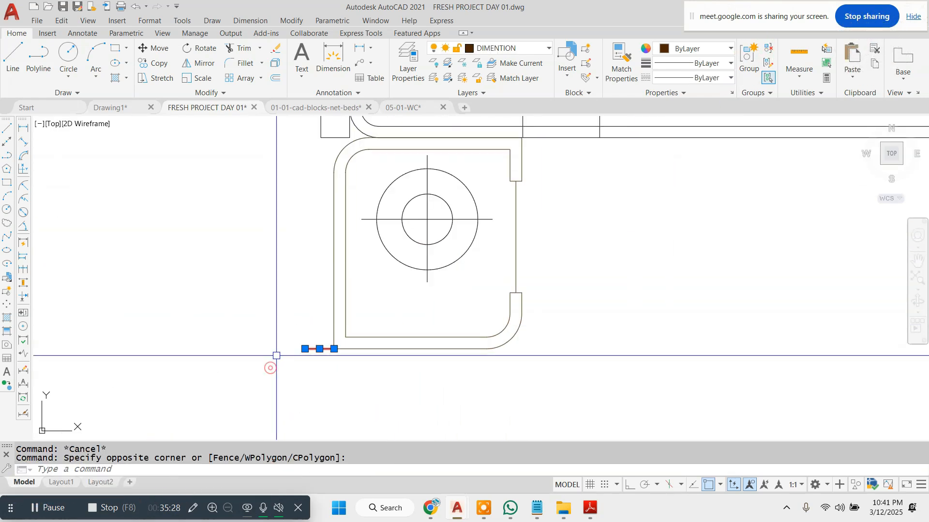
type("e")
key("Return")
key("Escape")
- Draw a rug rectangle across the foot half of the bed, extending beyond its three outer sides
scroll(379, 294, "down", 2)
scroll(464, 278, "down", 4)
scroll(535, 222, "up", 2)
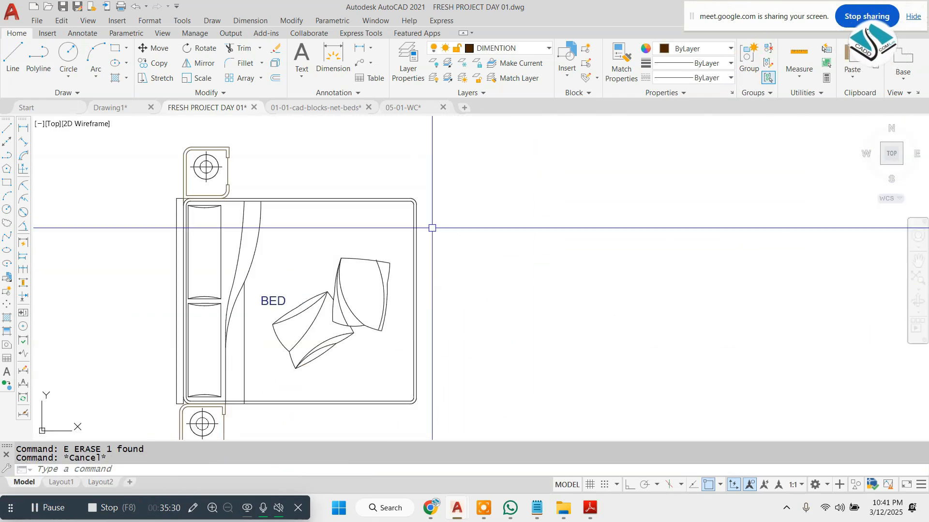
type("rec")
key("Return")
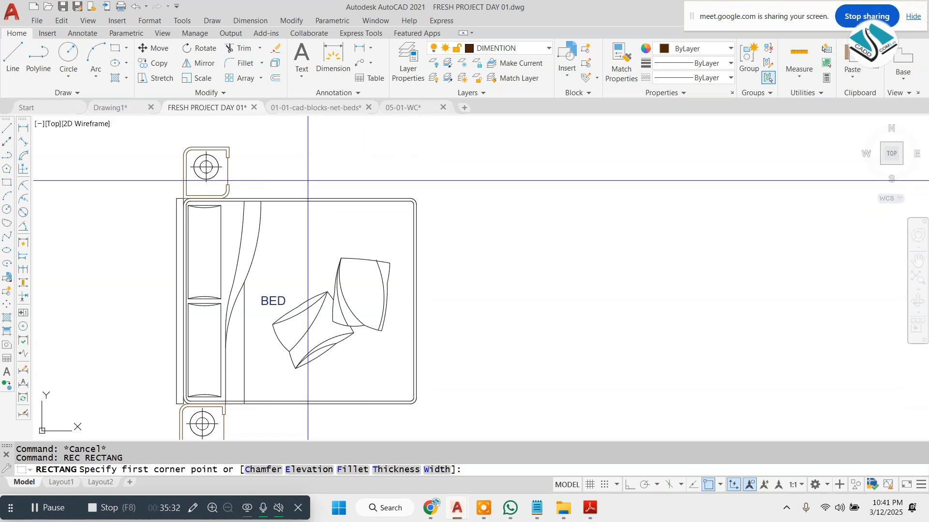
left_click(296, 177)
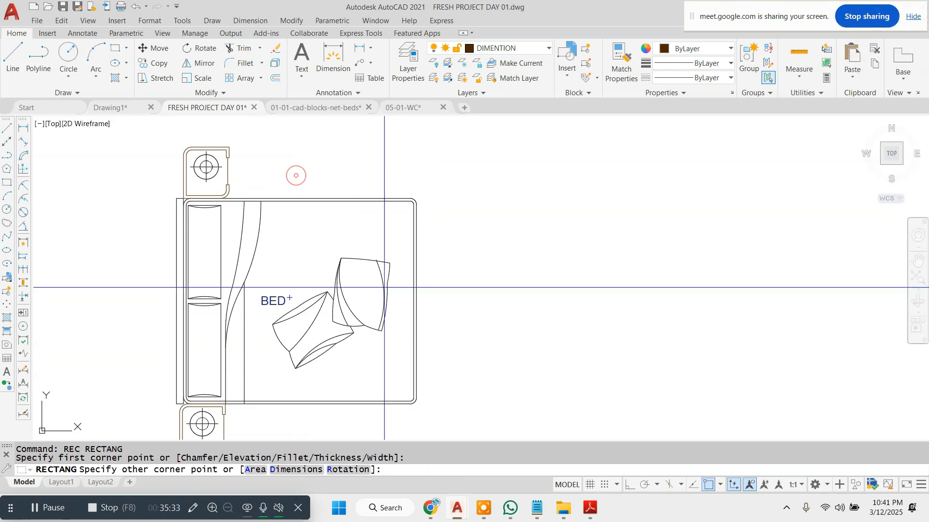
left_click(496, 434)
- Trim away the part of the rug rectangle that lies inside the bed outline
type("tr")
key("Return")
key("Return")
scroll(290, 201, "up", 5)
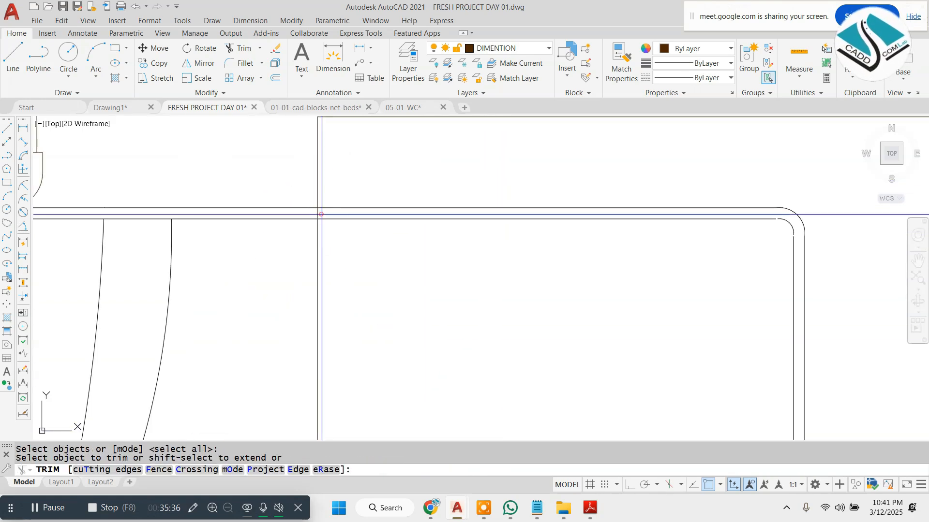
left_click(321, 214)
left_click(324, 192)
left_click(306, 211)
scroll(319, 182, "down", 5)
scroll(325, 312, "up", 5)
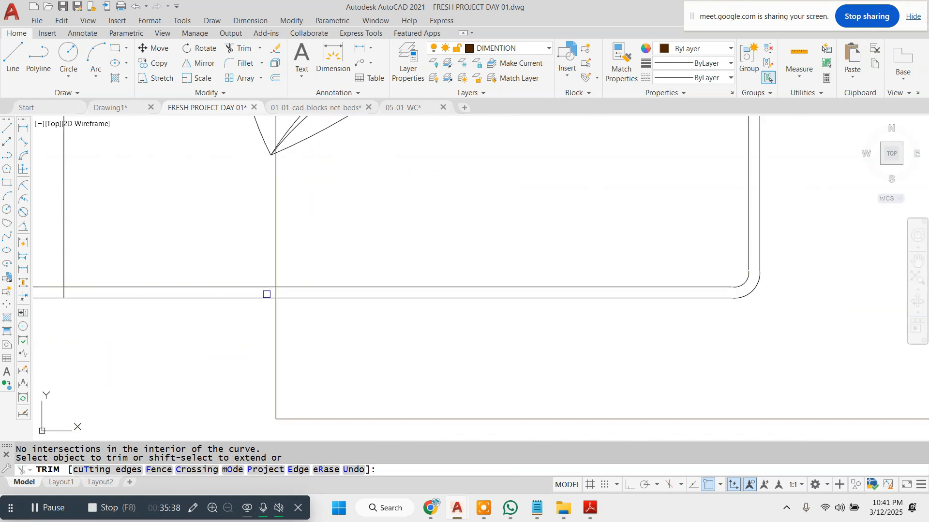
left_click(274, 293)
key("Escape")
left_click(298, 233)
left_click(300, 289)
scroll(302, 290, "down", 3)
type("r")
key("Escape")
key("Escape")
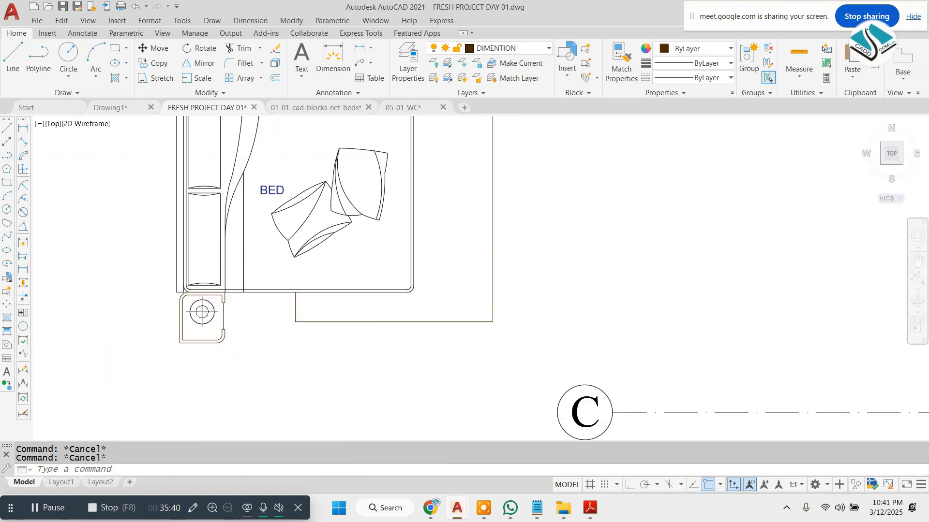
- Offset the rug outline 1 inch inward to form its border
scroll(382, 288, "down", 2)
type("o")
key("Return")
type("1")
key("Return")
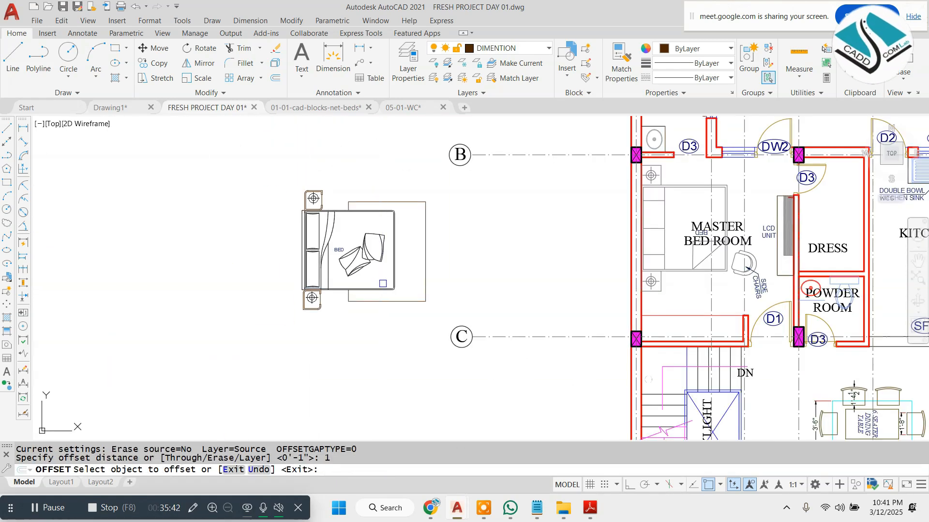
scroll(357, 223, "up", 4)
left_click(399, 174)
left_click(401, 177)
key("Escape")
key("Escape")
key("Escape")
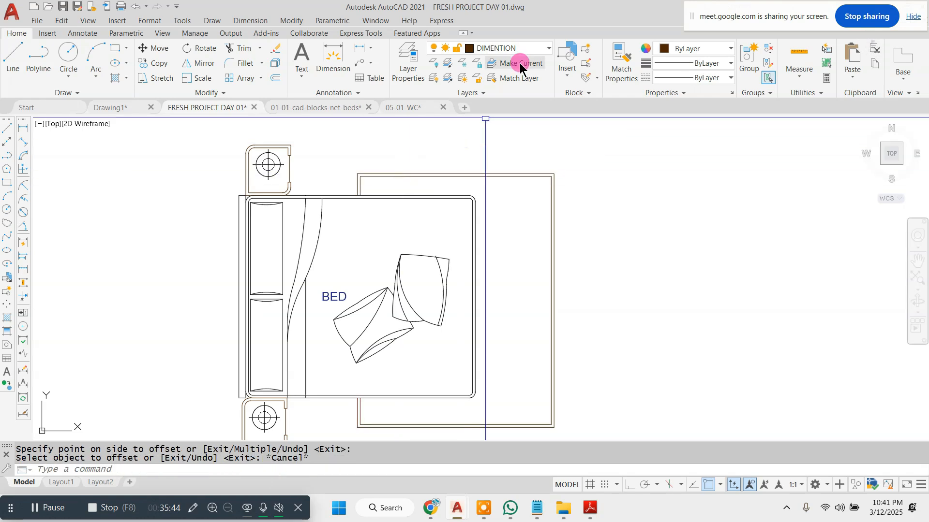
- Hatch the rug area around the foot of the bed with the CROSS pattern
scroll(520, 169, "down", 2)
scroll(537, 217, "up", 2)
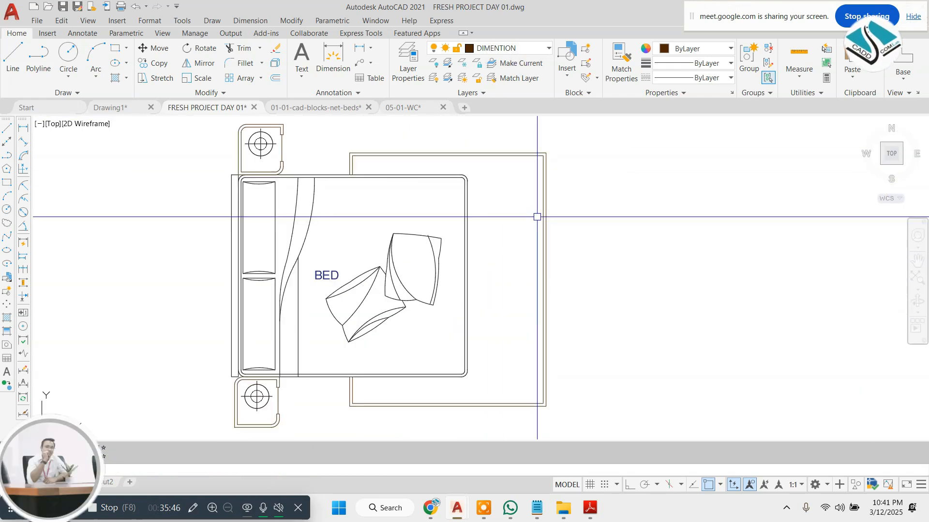
type("h")
key("Return")
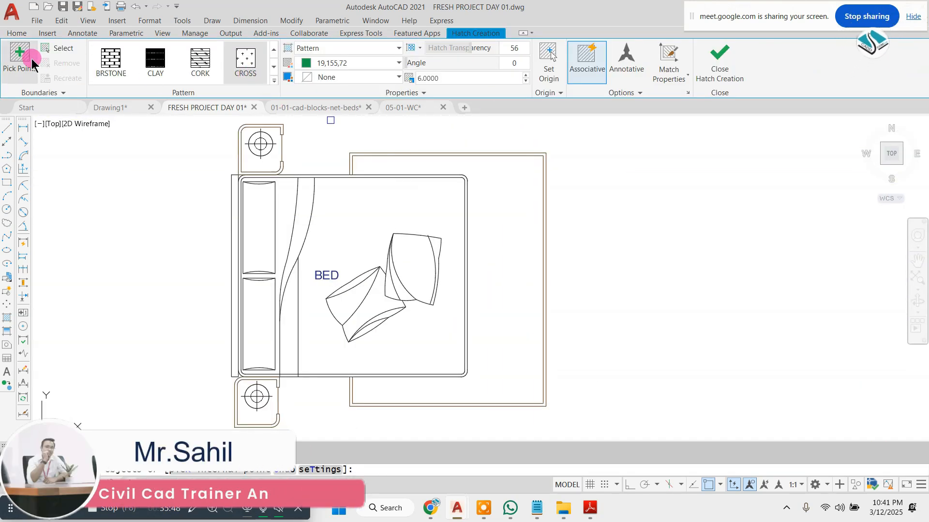
left_click(510, 209)
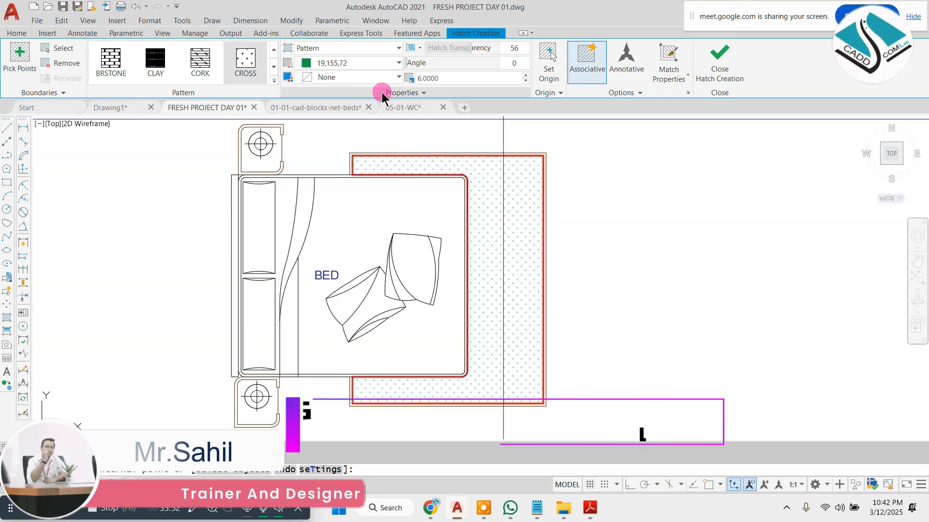
- Set the rug hatch colour to 41,49,137 and its transparency to 55, and finish the hatch
left_click(398, 63)
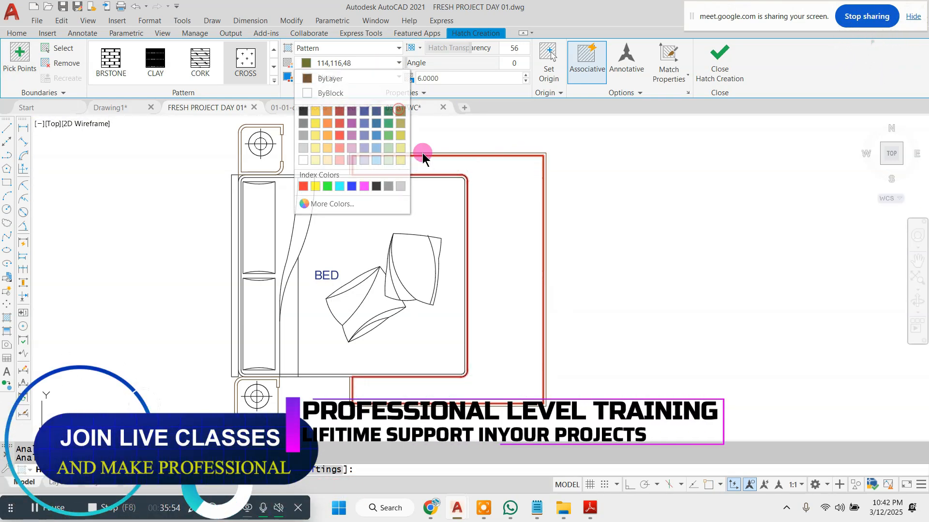
left_click(373, 63)
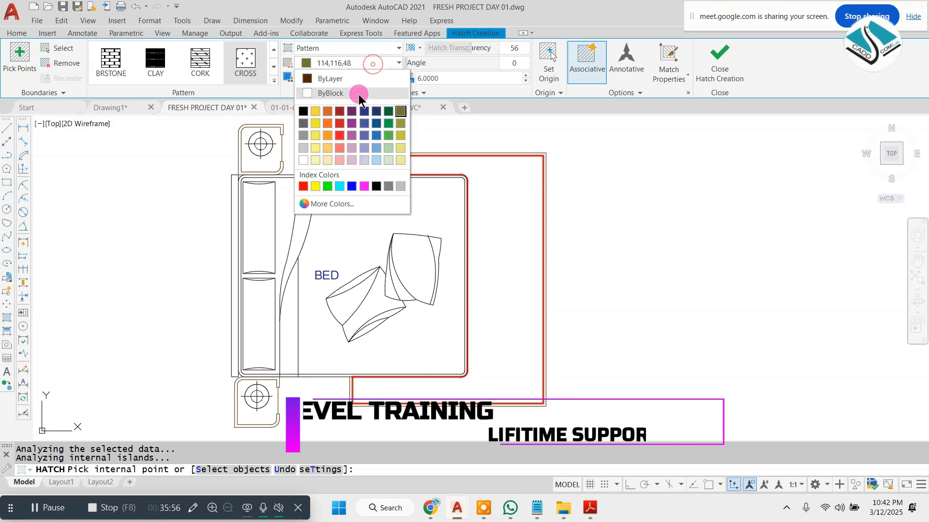
left_click(364, 112)
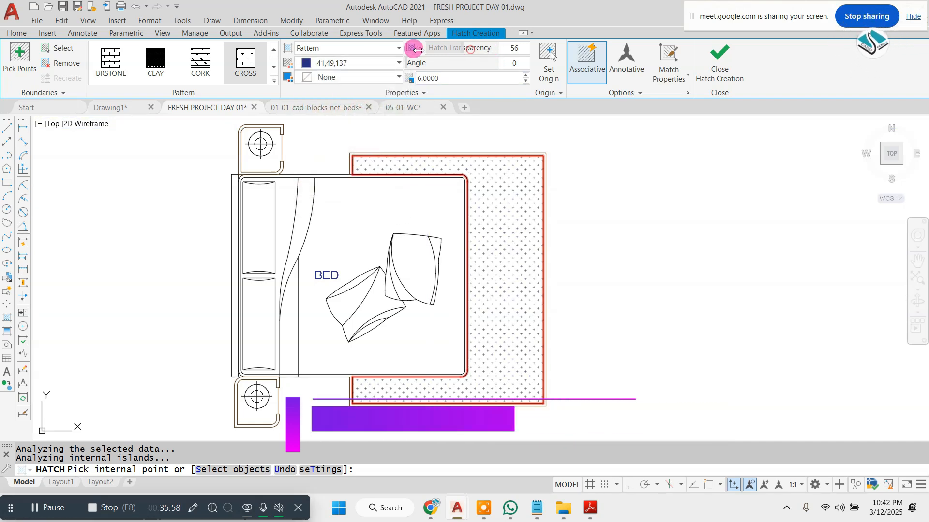
left_click_drag(418, 49, 419, 49)
left_click(706, 83)
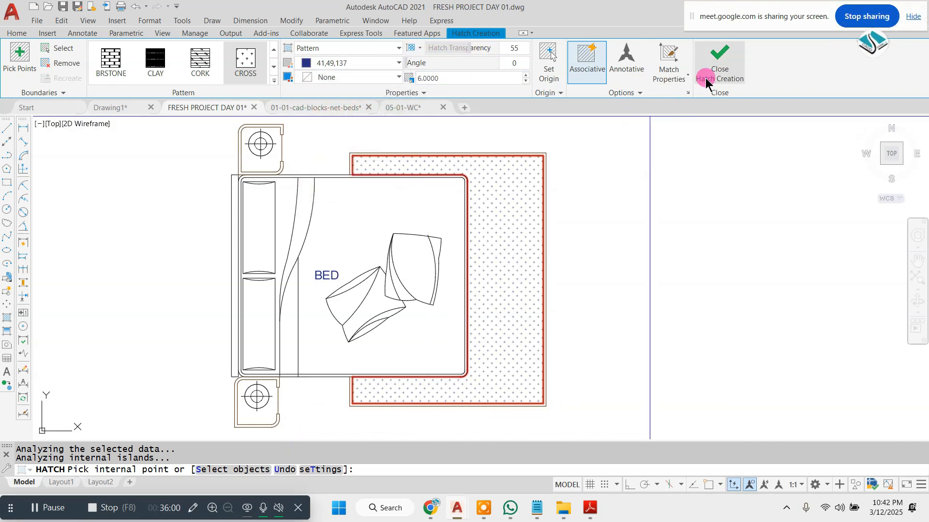
scroll(373, 236, "down", 2)
key("Escape")
scroll(352, 257, "down", 3)
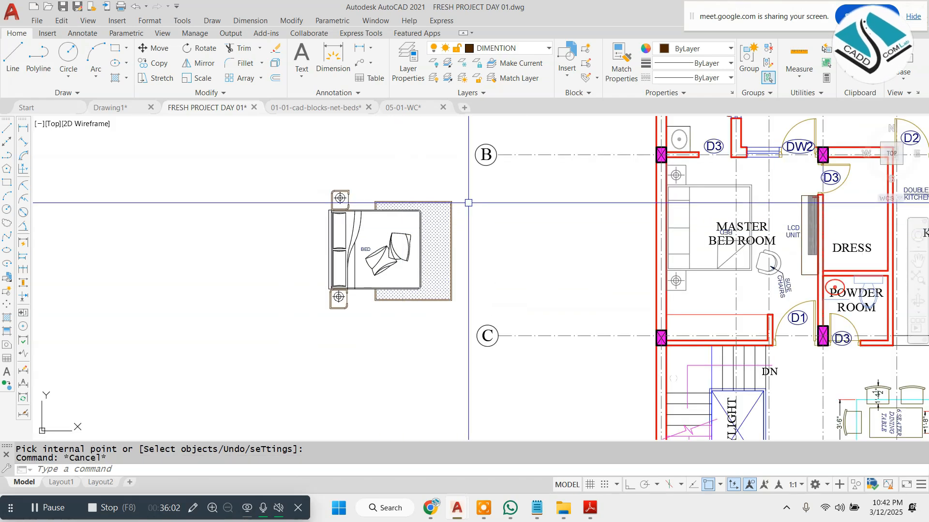
- Move the complete bed set with its side tables and rug farther away from the floor plan
scroll(375, 248, "up", 3)
left_click(459, 163)
left_click(189, 370)
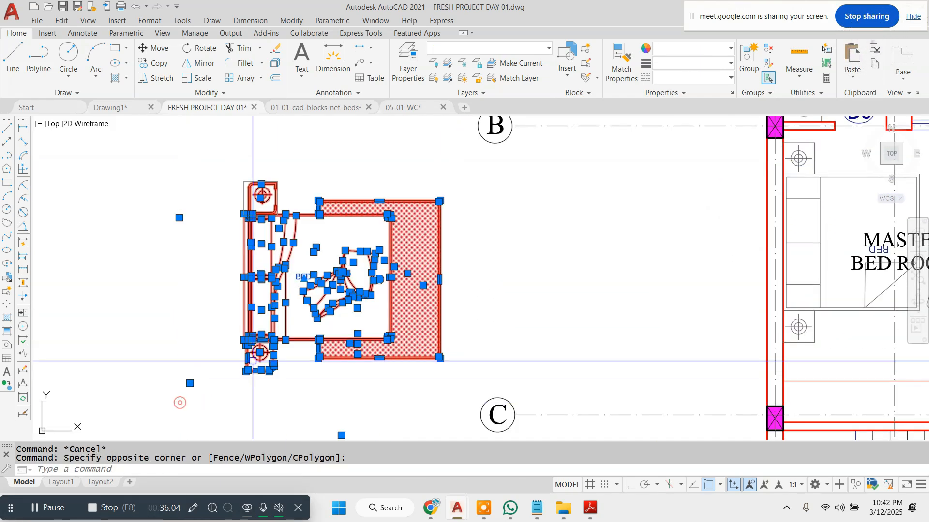
scroll(474, 288, "down", 5)
scroll(407, 302, "up", 5)
type("m")
key("Return")
left_click(485, 275)
left_click(328, 289)
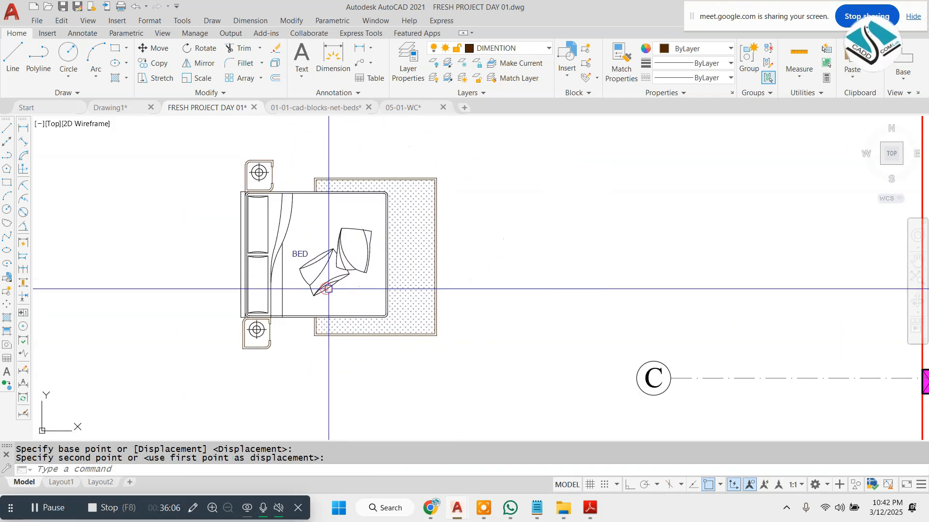
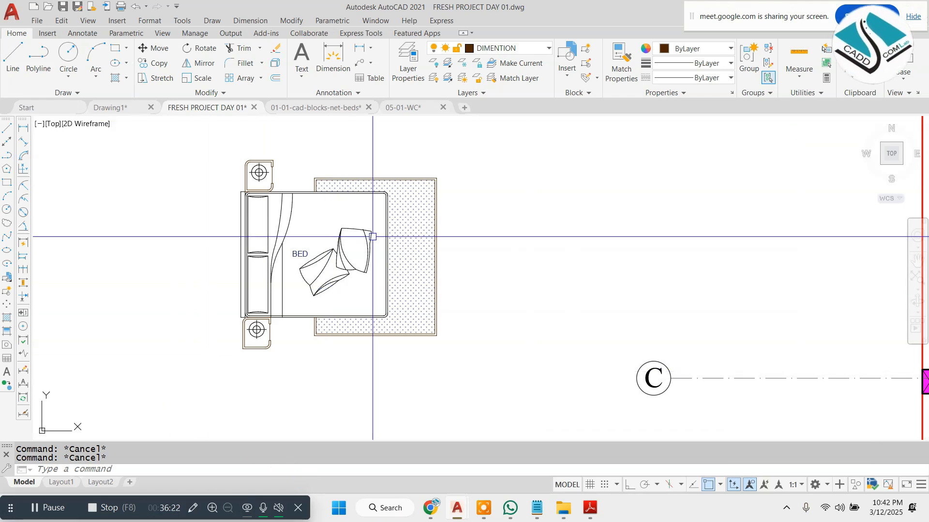
- Erase the old bed and its two side tables from the master bedroom
scroll(365, 237, "down", 3)
scroll(624, 179, "up", 4)
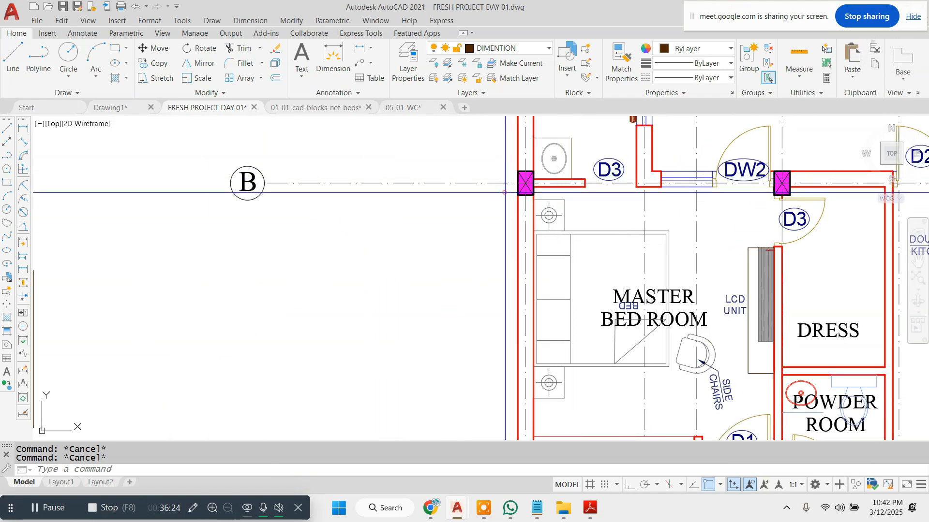
left_click(505, 192)
left_click(676, 409)
type("e")
key("Return")
key("Escape")
scroll(385, 236, "down", 4)
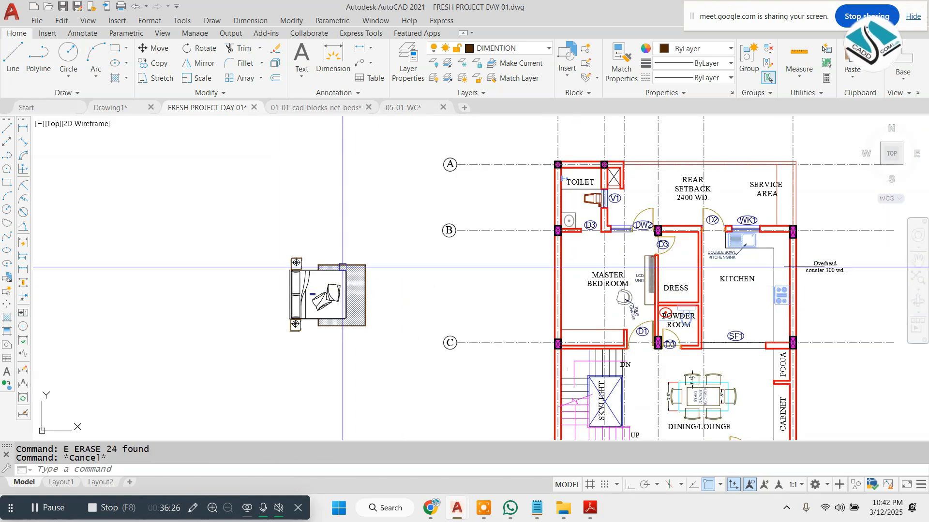
- Group the new bed, both bedside tables and the rug into one object
left_click(385, 235)
left_click(266, 345)
scroll(333, 286, "up", 1)
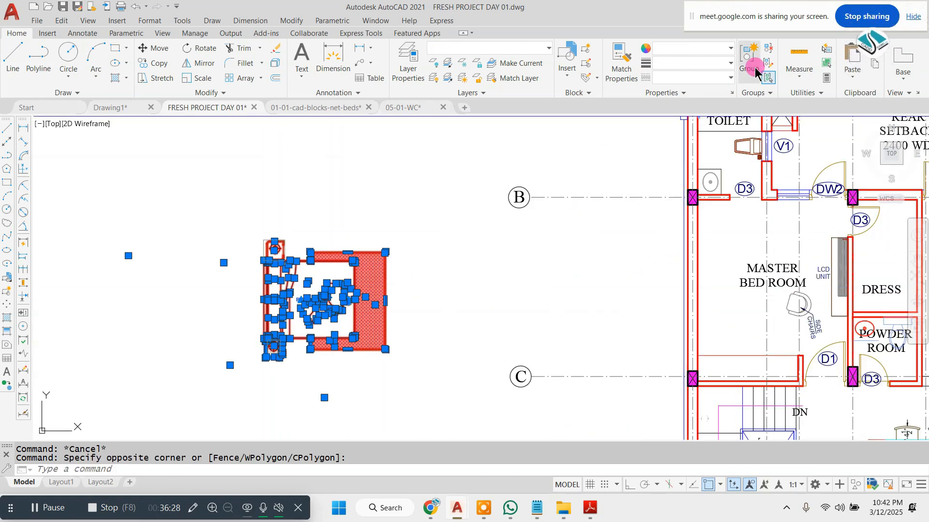
left_click(754, 68)
- Move the bed group into the master bedroom, placing the middle of its headboard against the outer wall
left_click(253, 322)
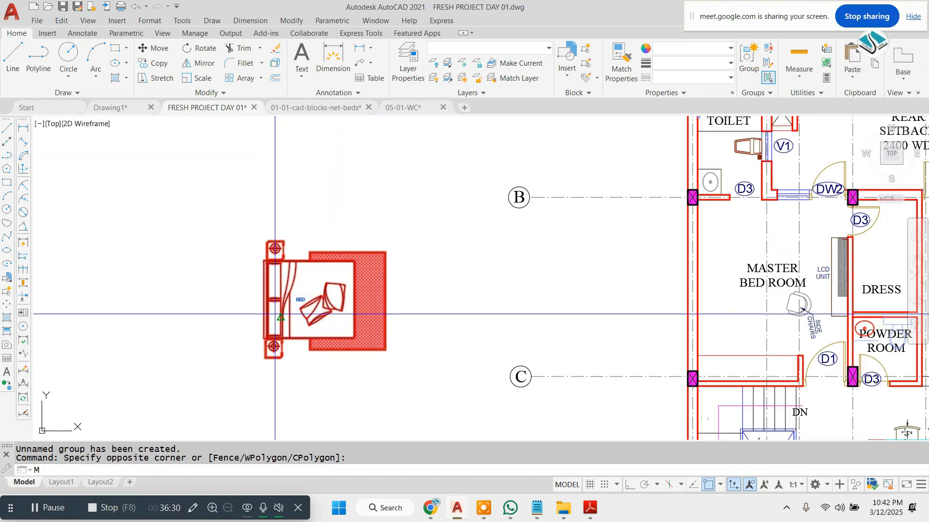
left_click(264, 300)
type("m")
key("Return")
left_click(263, 299)
left_click(696, 266)
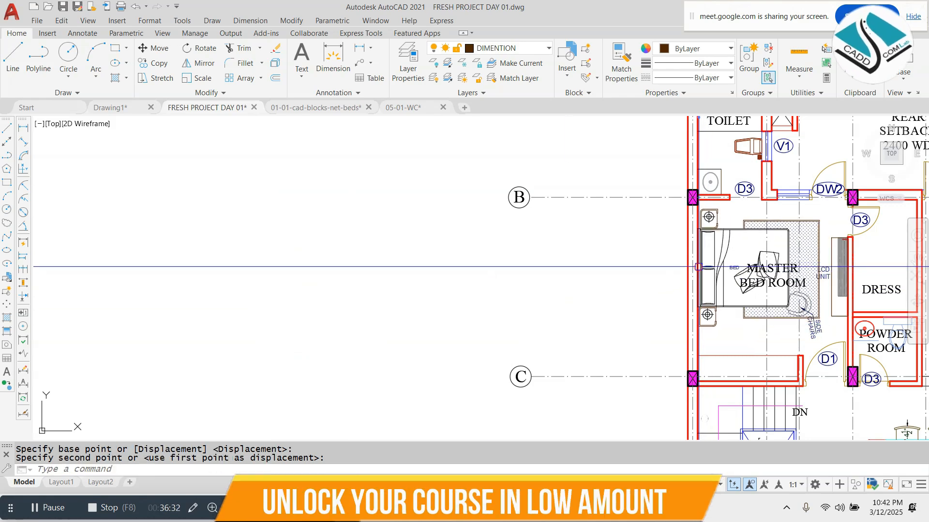
middle_click_drag(850, 269, 648, 269)
scroll(648, 268, "up", 3)
scroll(388, 190, "down", 1)
key("Escape")
key("Escape")
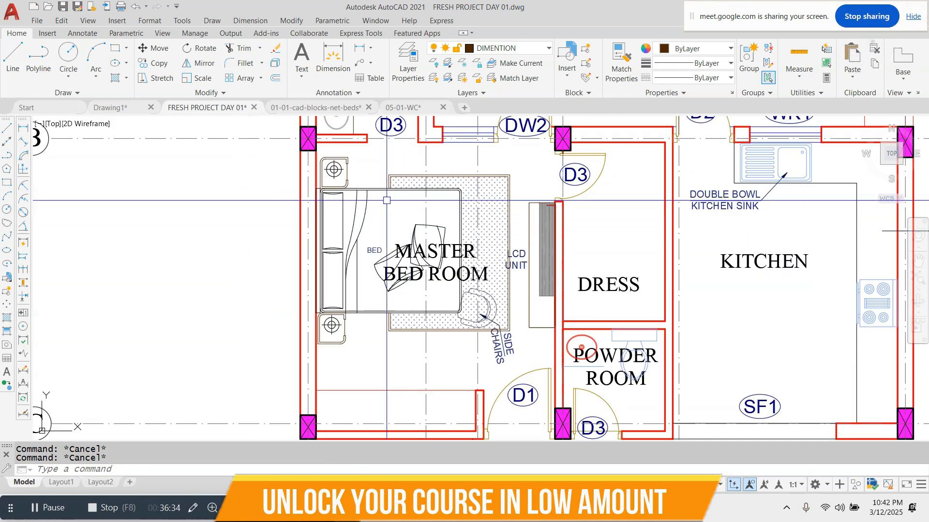
- Change the color of the whole bed group in the master bedroom to grey 147,149,152
left_click(388, 190)
scroll(402, 192, "up", 1)
key("Escape")
scroll(354, 207, "down", 1)
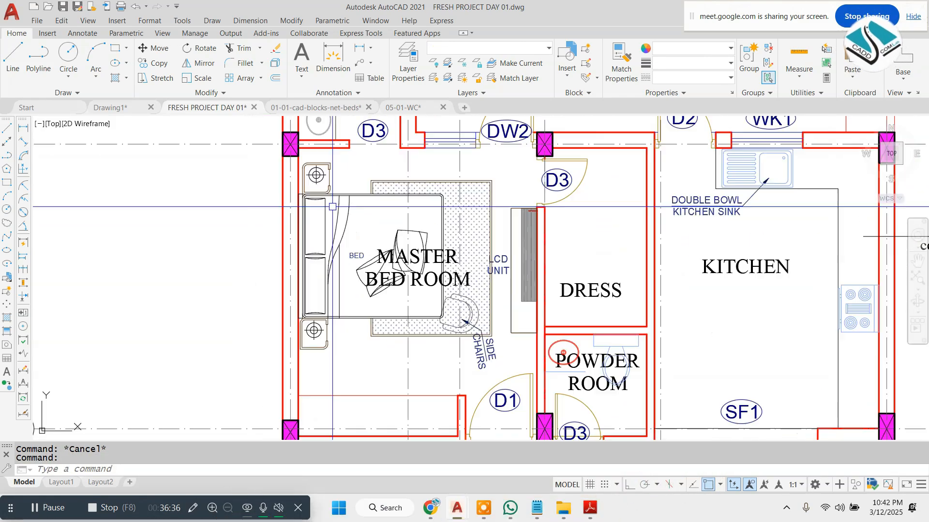
scroll(405, 216, "up", 1)
key("Escape")
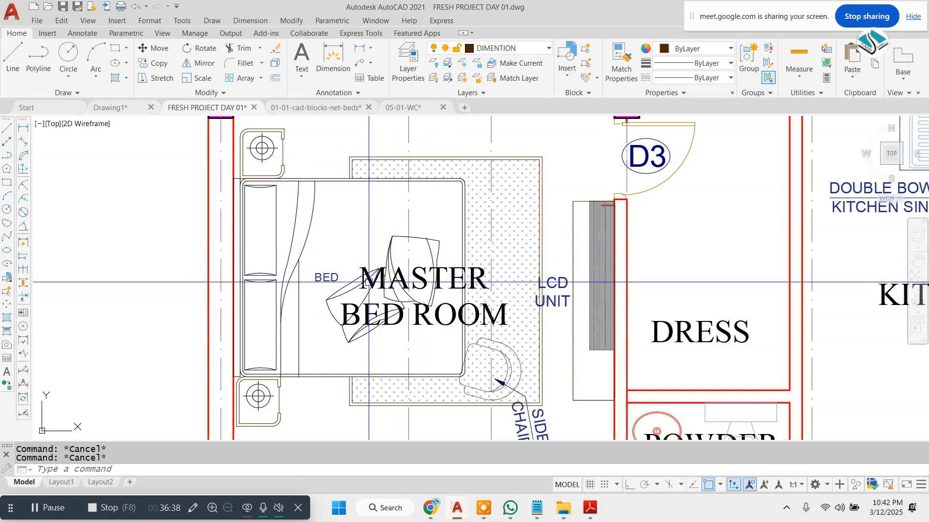
left_click(304, 191)
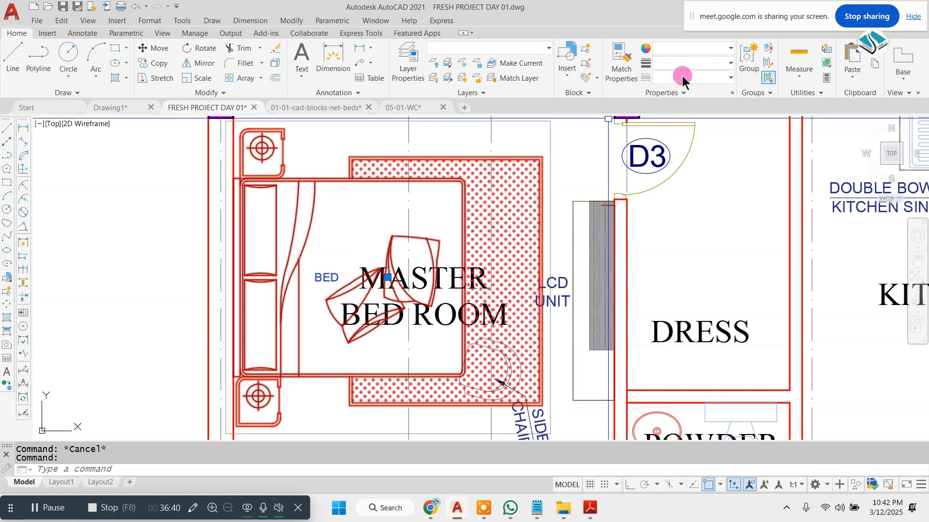
left_click(695, 53)
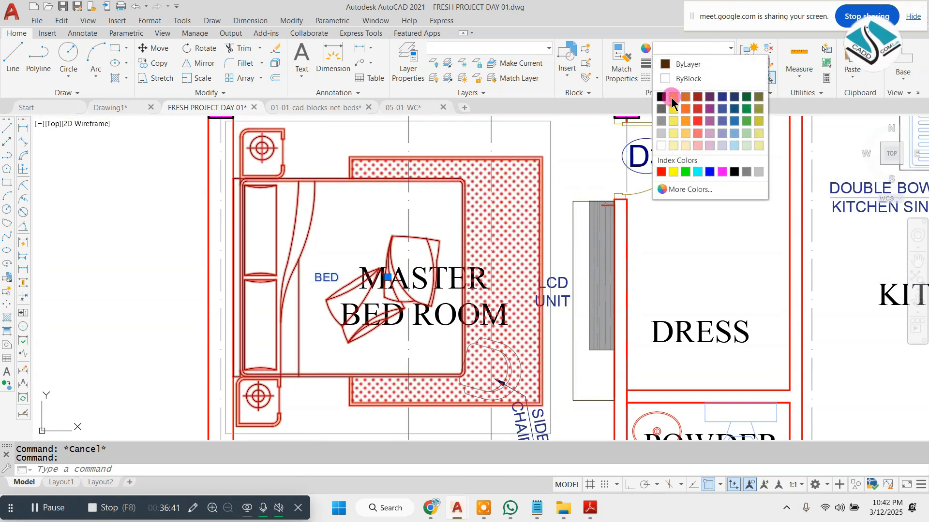
left_click(660, 125)
key("Escape")
scroll(349, 252, "down", 1)
scroll(302, 241, "down", 2)
scroll(302, 242, "up", 2)
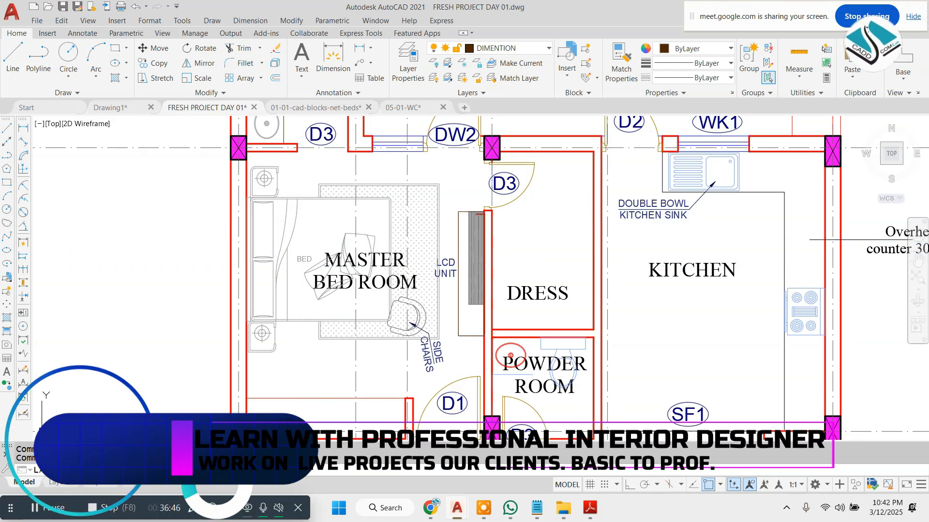
- Check the color assigned to the fur layer in the layer properties without changing it
type("LA")
key("Return")
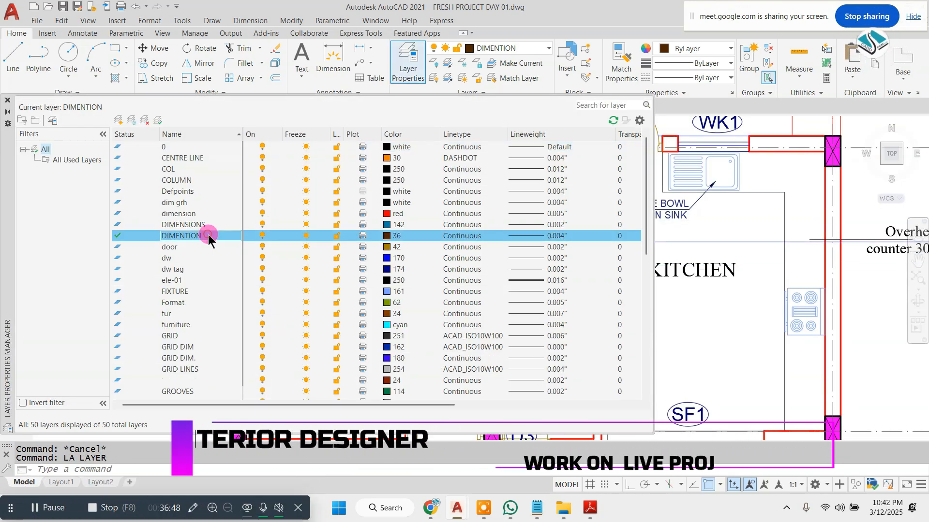
key("Down")
key("Down")
key("Down")
key("Down")
key("Down")
key("Down")
key("Down")
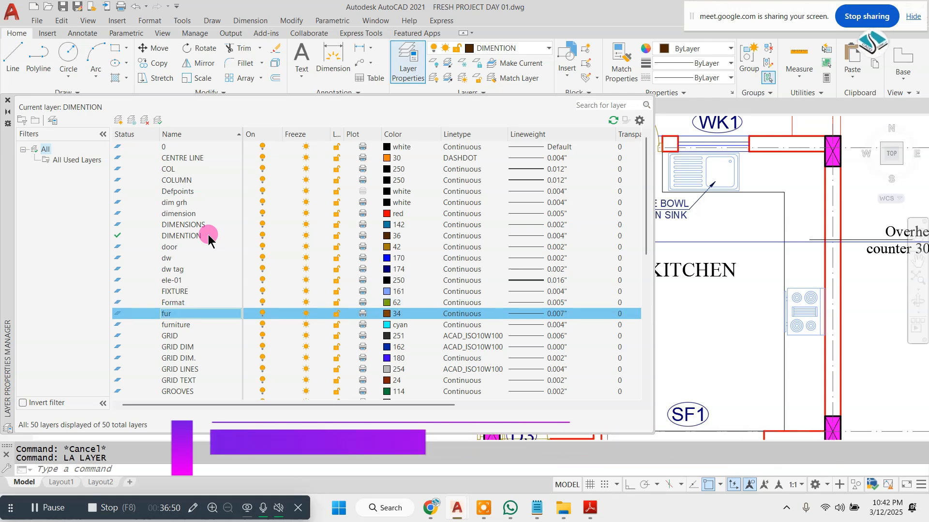
left_click(389, 315)
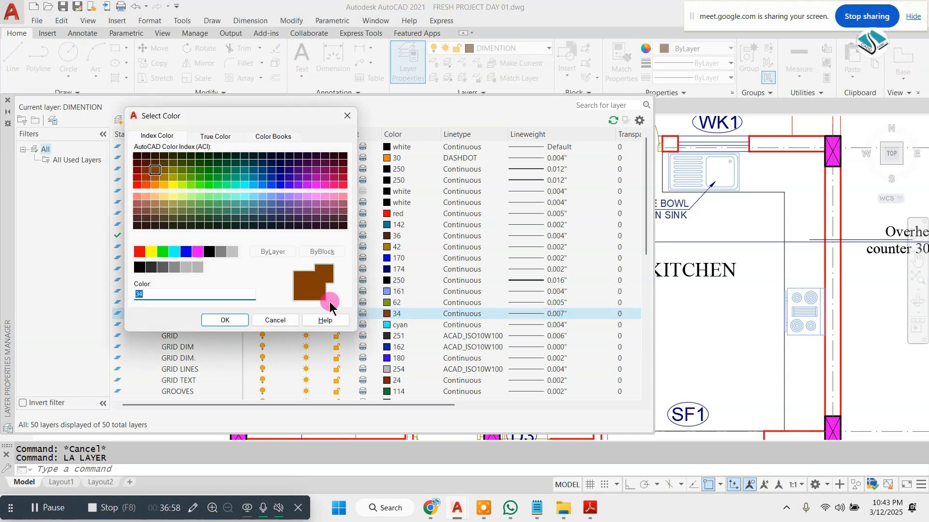
left_click(225, 320)
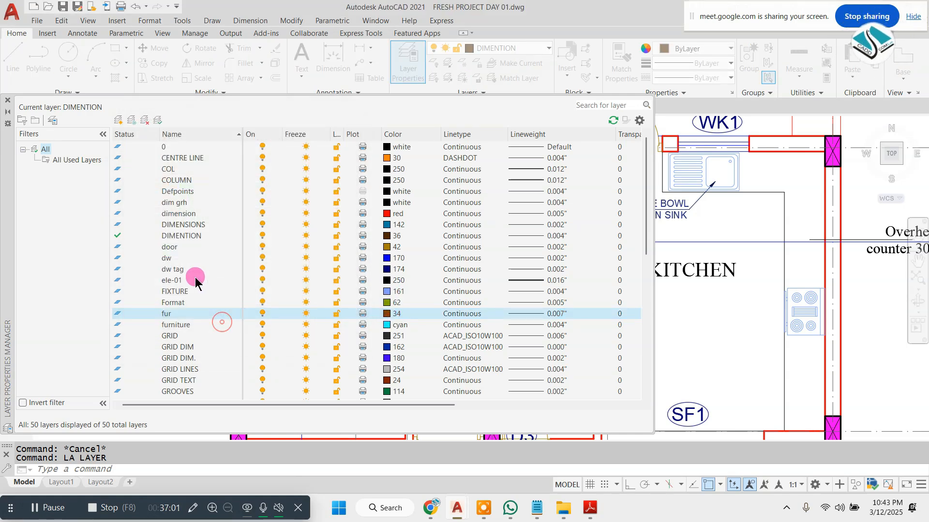
left_click(8, 101)
scroll(321, 236, "up", 5)
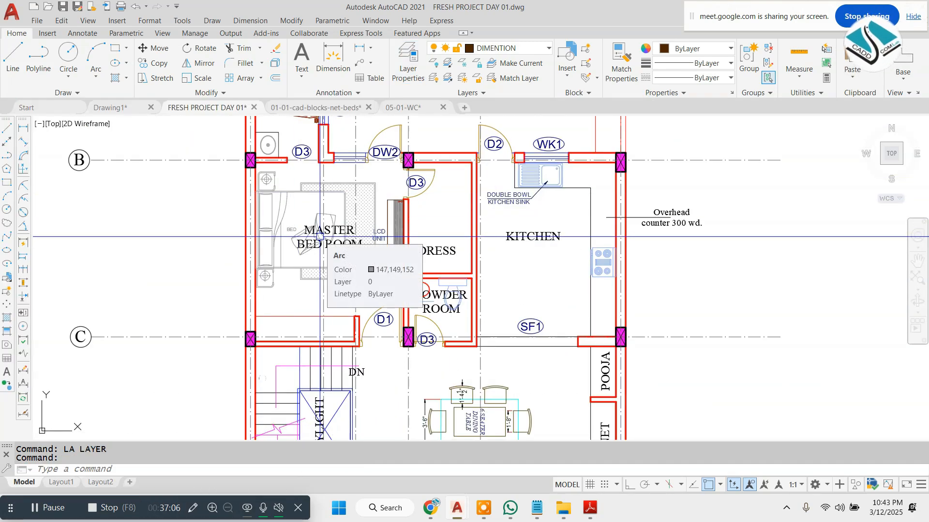
key("Escape")
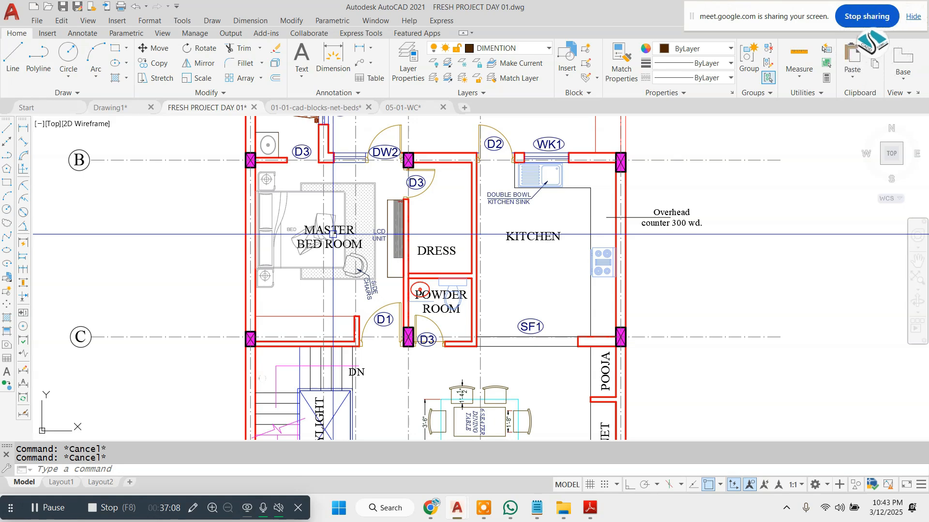
- Move the master bedroom's side chair and its SIDE CHAIRS label slightly toward door D1, leaving the bed group out of the selection
scroll(333, 235, "down", 2)
scroll(345, 232, "up", 4)
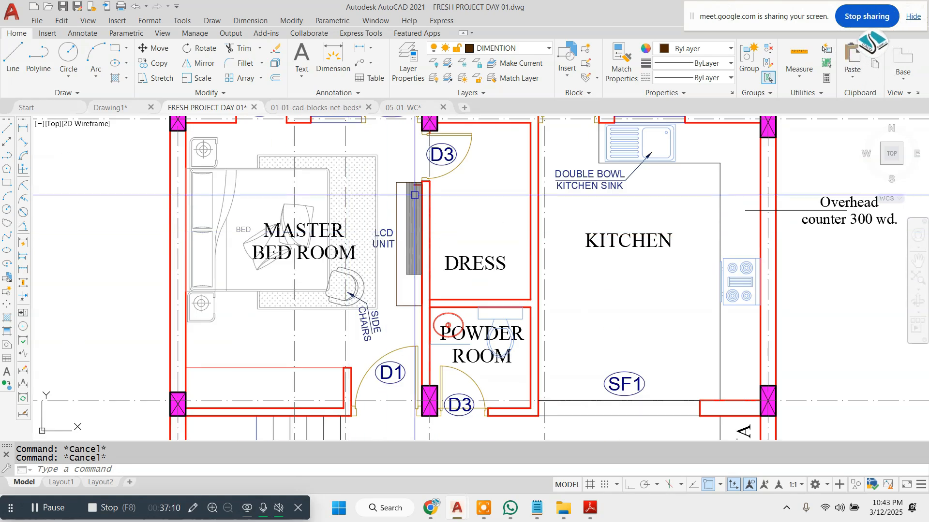
scroll(381, 261, "up", 4)
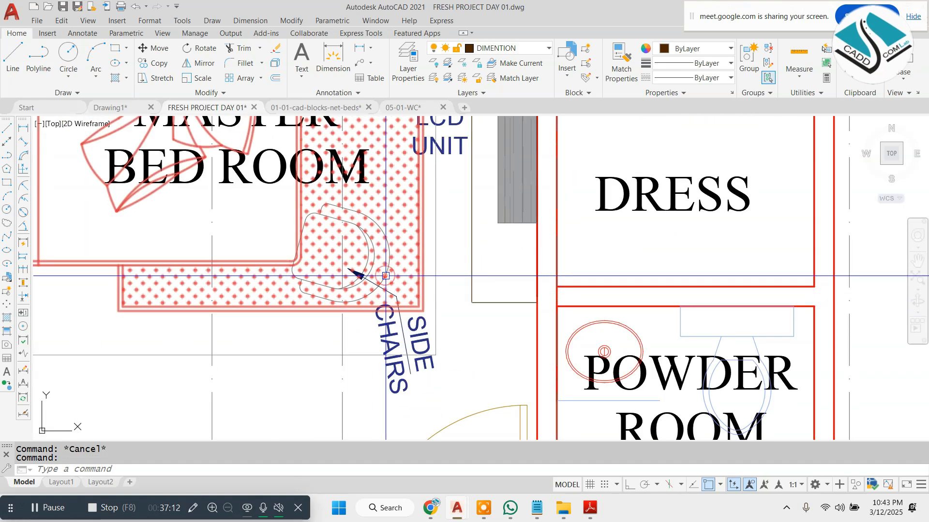
key("Escape")
left_click(462, 393)
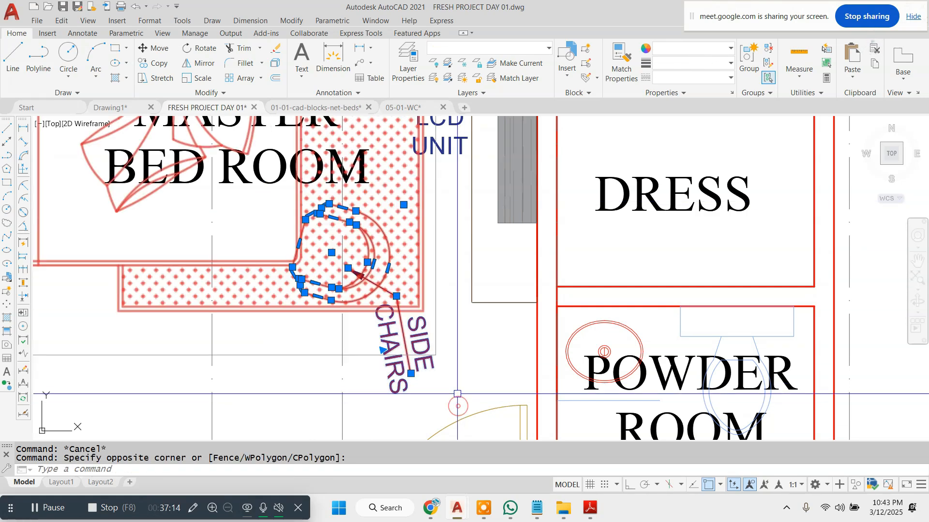
left_click(446, 256, "shift")
left_click(398, 287, "shift")
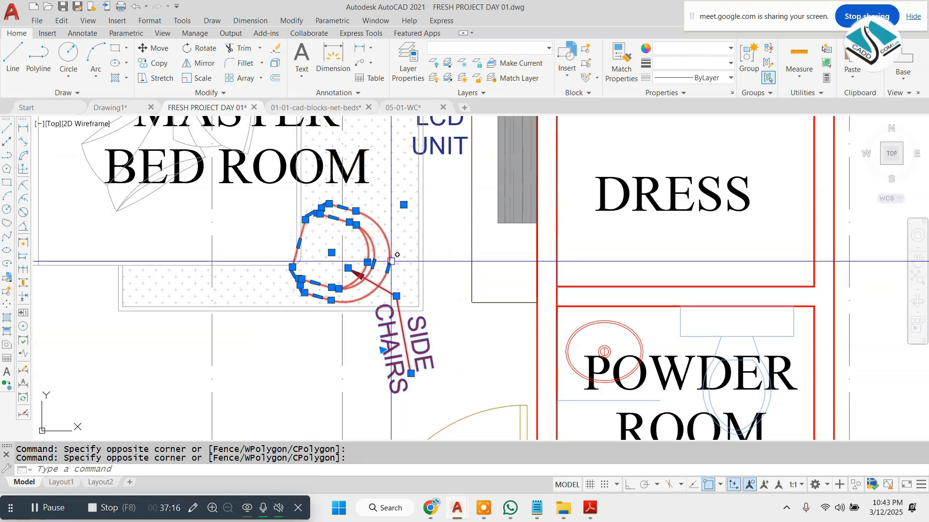
type("m")
key("space")
left_click(345, 253)
left_click(357, 290)
scroll(382, 261, "down", 5)
key("Escape")
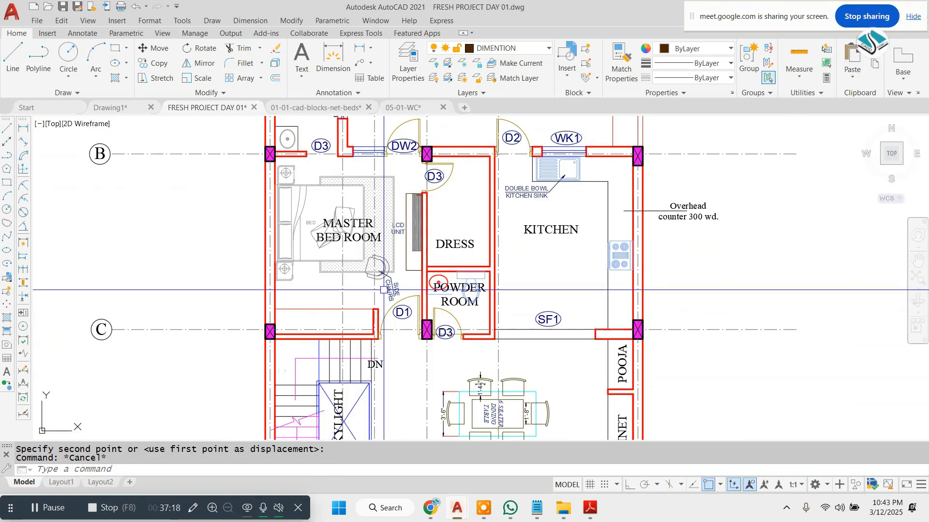
key("Escape")
scroll(320, 308, "up", 4)
scroll(319, 308, "down", 4)
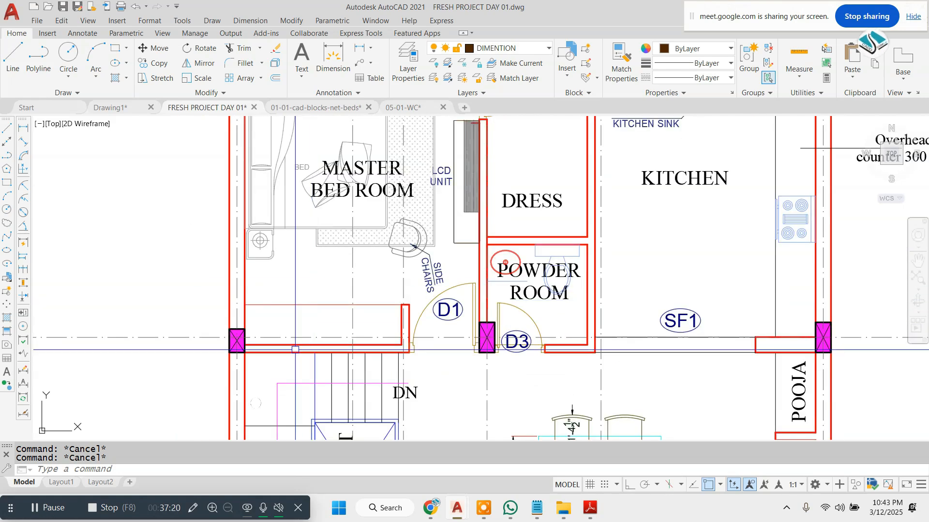
- Hatch the wardrobe recess along the master bedroom's lower wall with the ANSI31 pattern
scroll(327, 323, "up", 4)
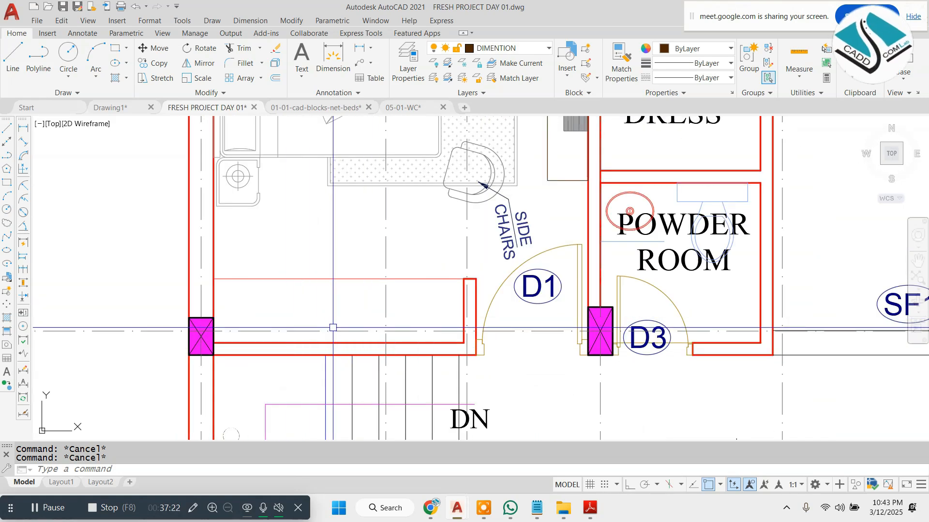
type("h")
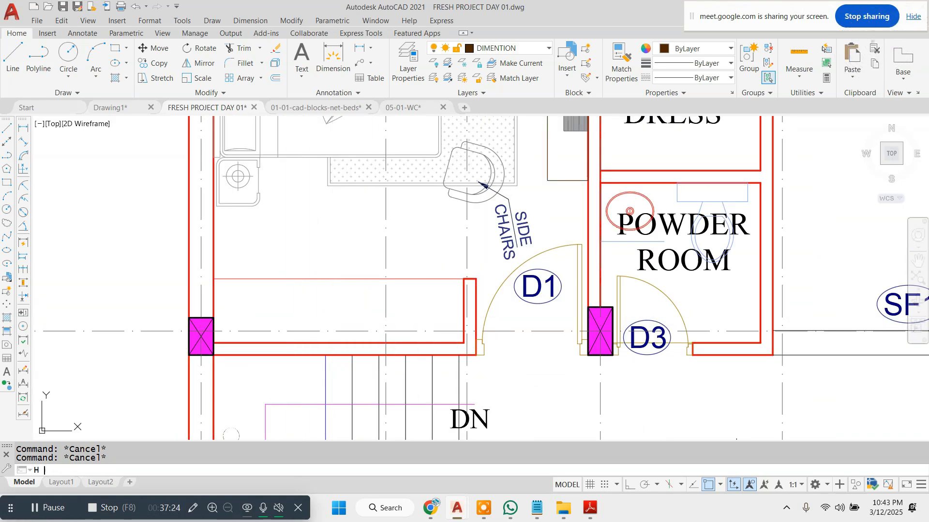
key("Return")
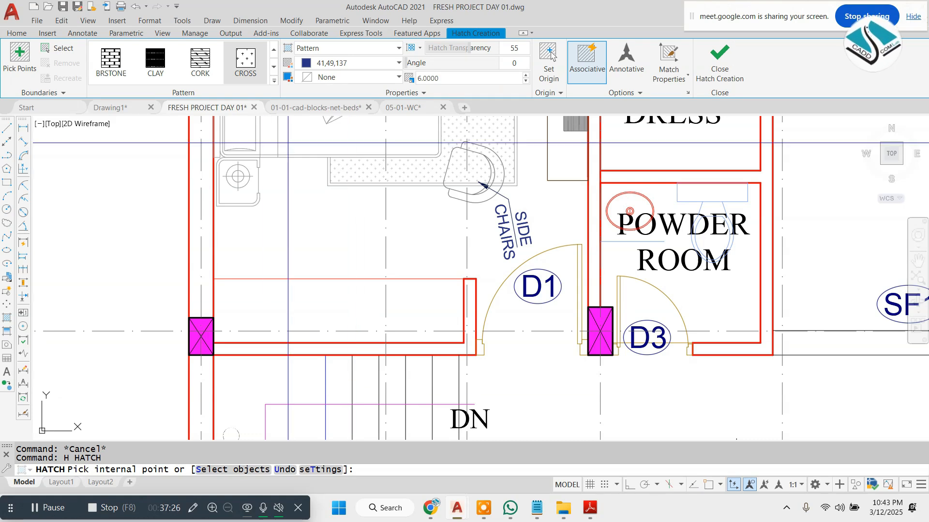
left_click(272, 79)
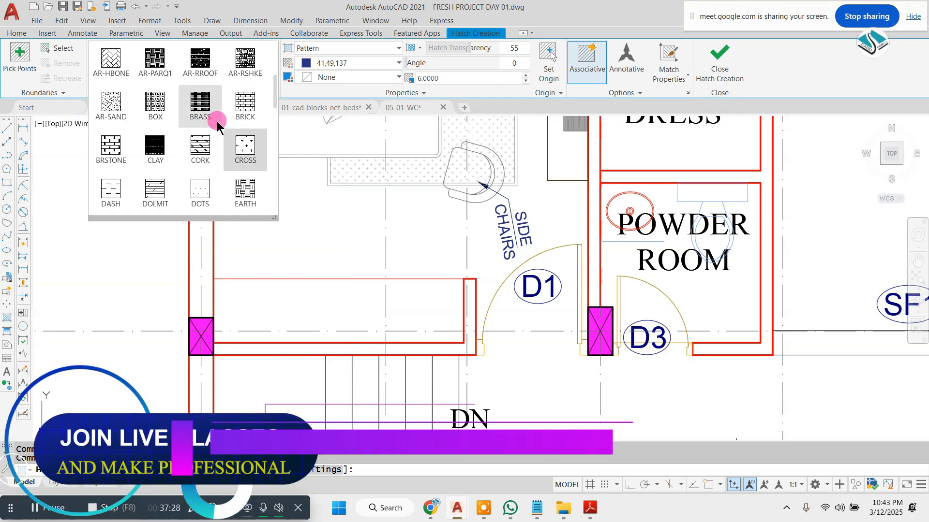
scroll(223, 97, "up", 3)
left_click(195, 72)
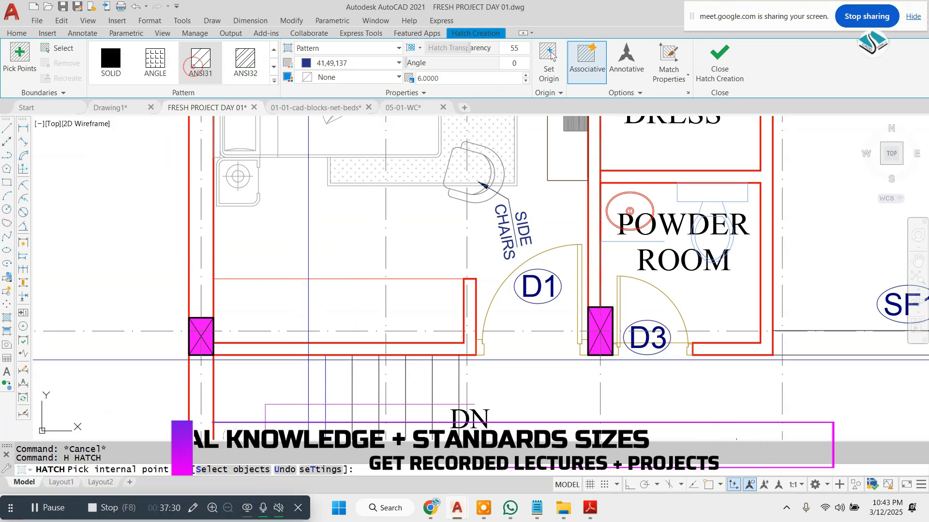
left_click(291, 309)
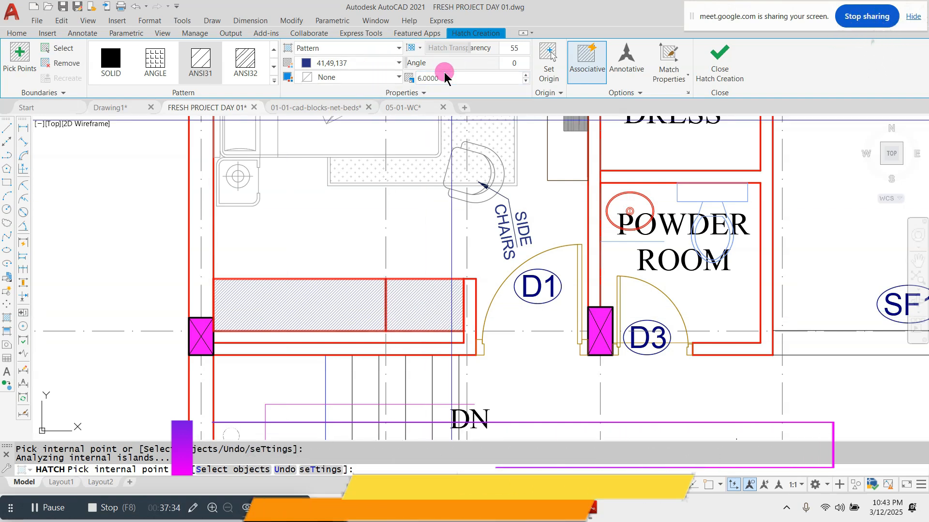
- Try pattern scales of 90, 30 and 45 for the wardrobe hatch
left_click_drag(444, 77, 373, 85)
type("90")
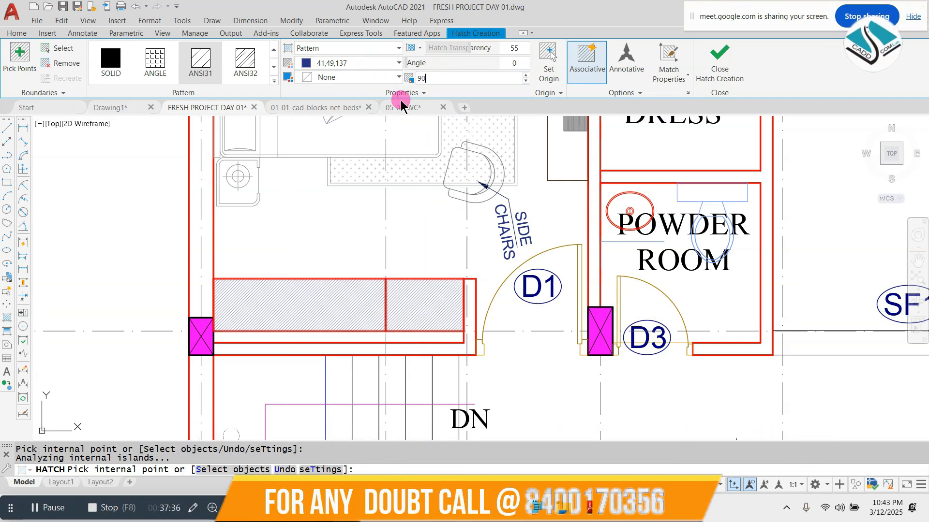
key("Return")
left_click_drag(441, 78, 373, 95)
type("30")
key("Return")
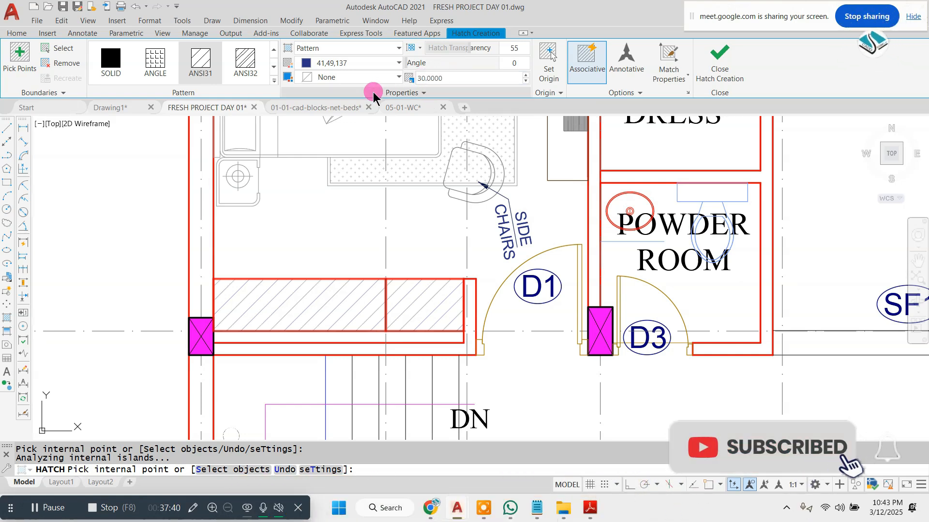
type("45")
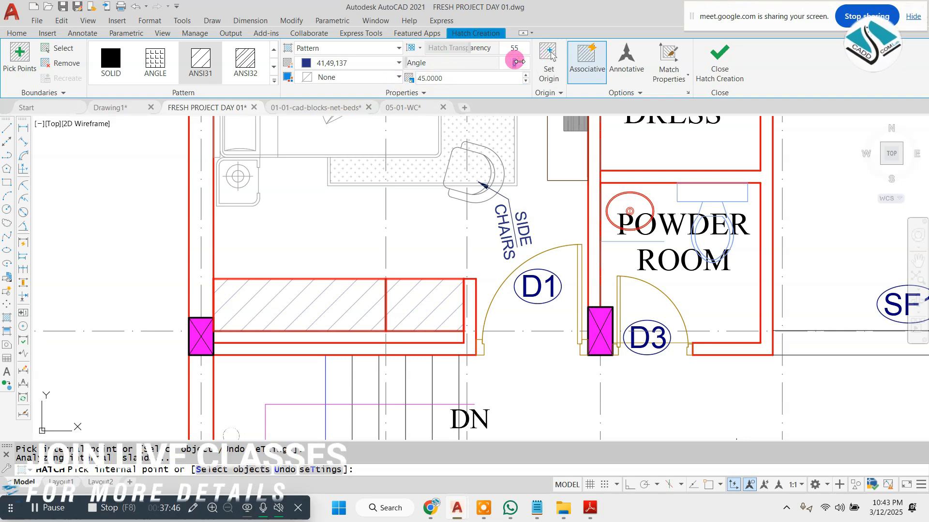
- Set the wardrobe hatch's angle to 45 and its pattern scale to 15
type("45")
key("Return")
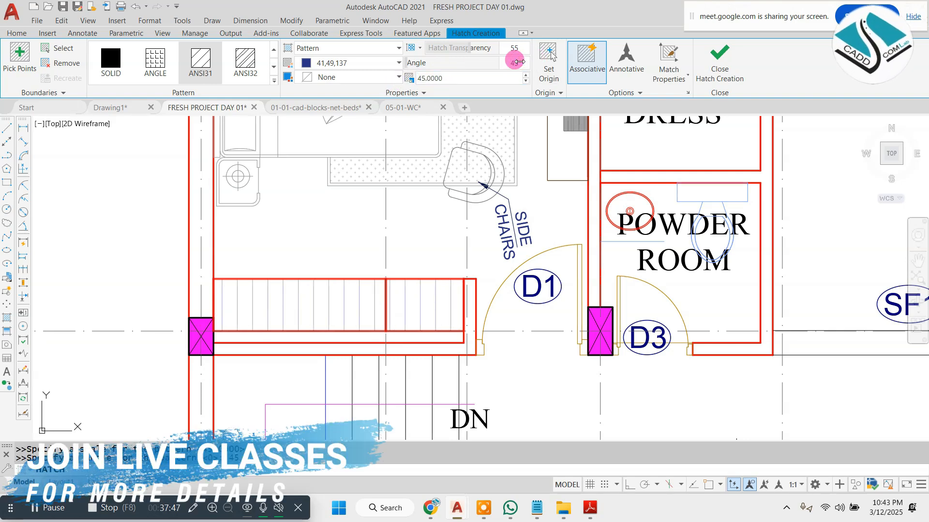
left_click(457, 79)
type("20")
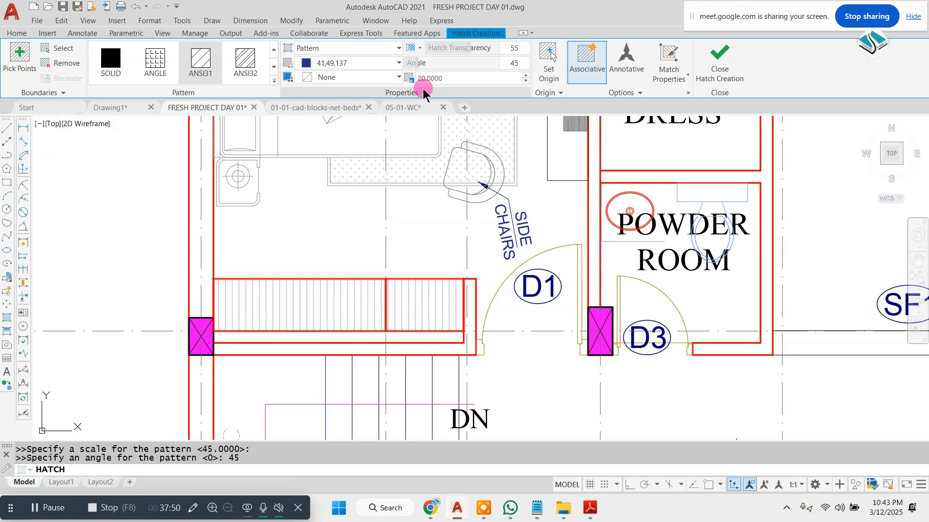
key("Return")
type("15")
key("Return")
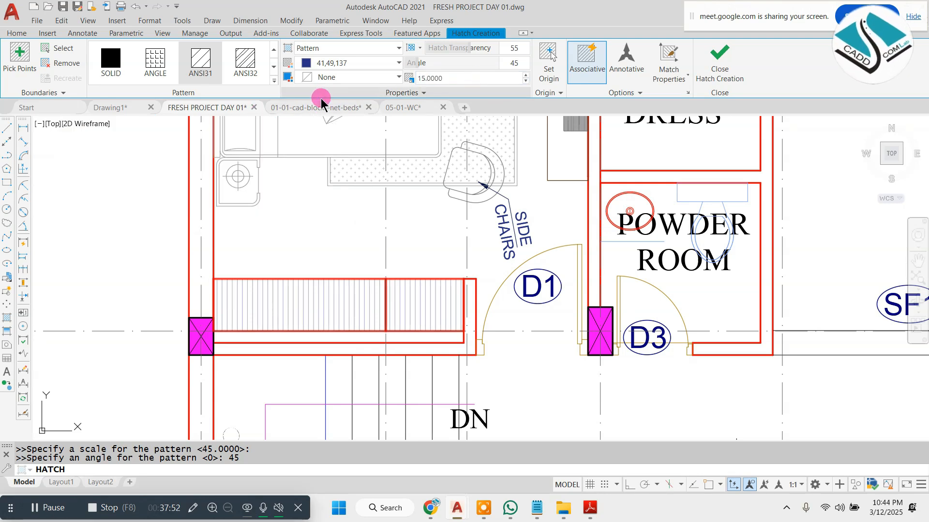
- Set the wardrobe hatch's color to orange 205,105,40 and finish the hatch
left_click(356, 64)
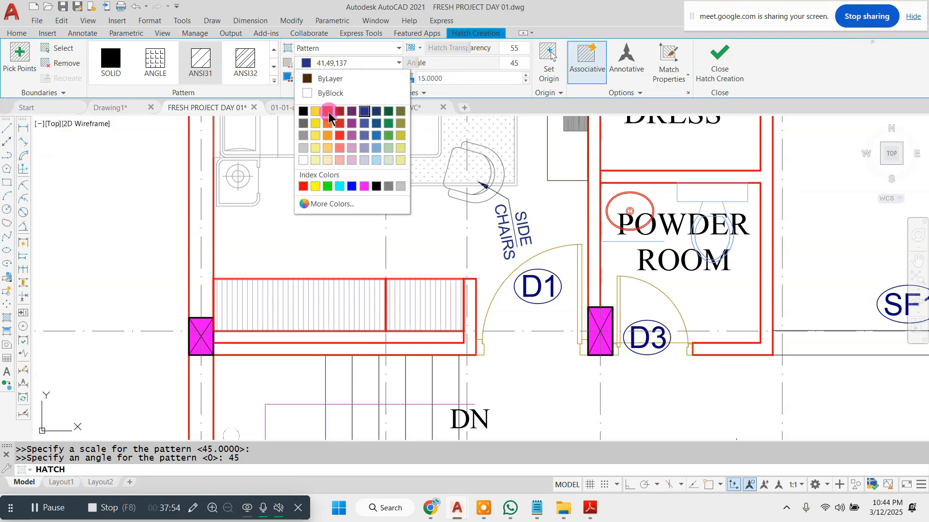
left_click(328, 114)
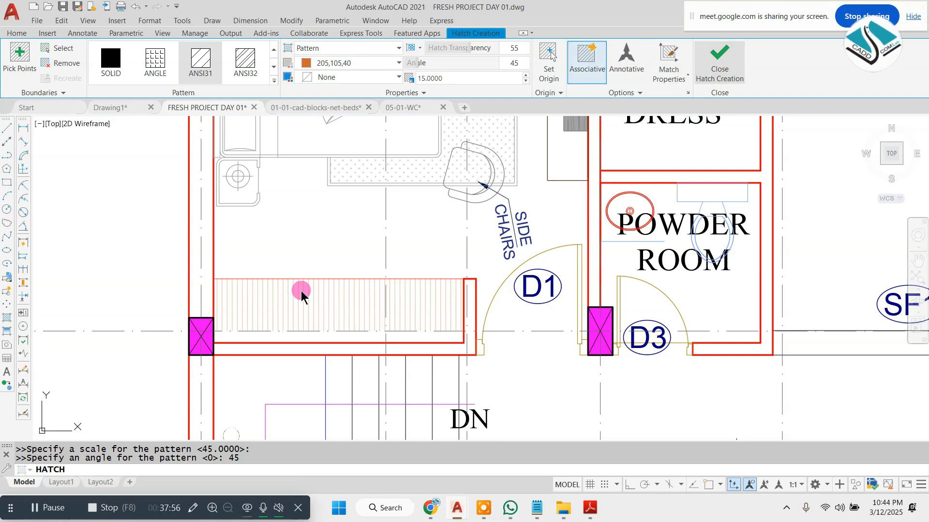
scroll(301, 293, "down", 2)
key("Escape")
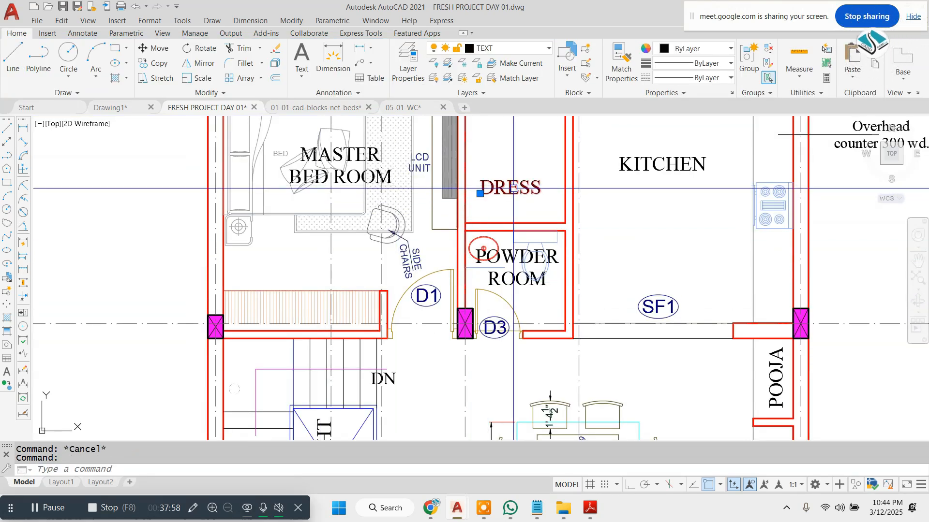
- Copy the DRESS room label onto the hatched wardrobe in the master bedroom
key("Return")
left_click(574, 164)
scroll(335, 296, "up", 4)
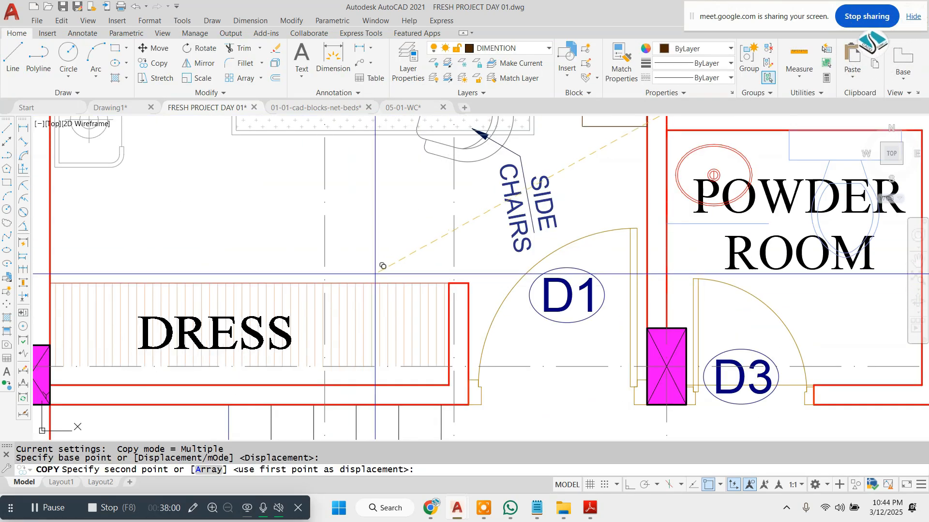
left_click(380, 271)
key("Escape")
key("Escape")
- Change the text of the copied DRESS label on the hatched wardrobe to WARDROBE
double_click(289, 316)
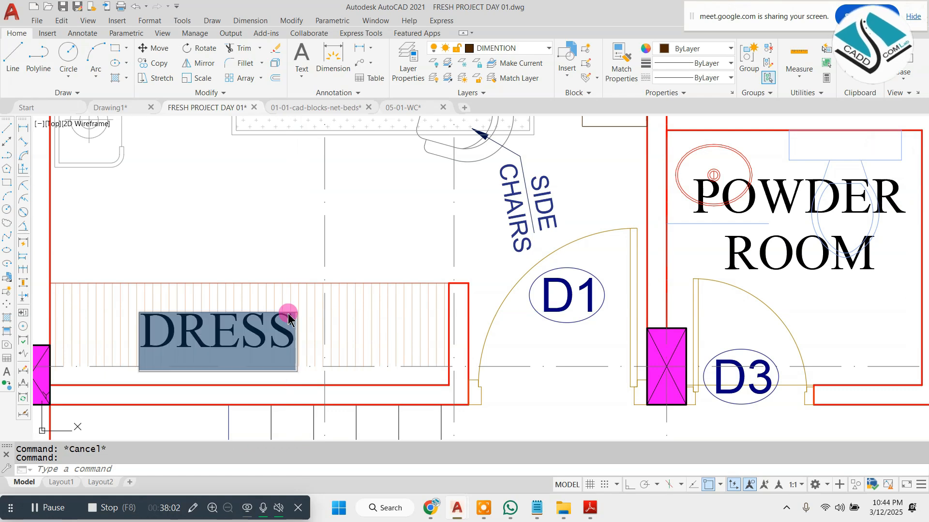
type("WARD")
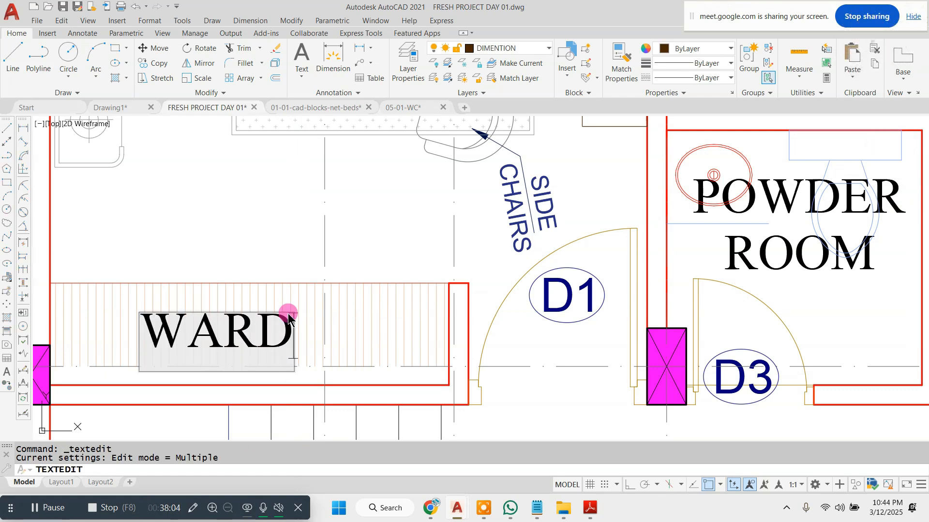
type("ROB")
left_click(209, 200)
key("Escape")
key("Escape")
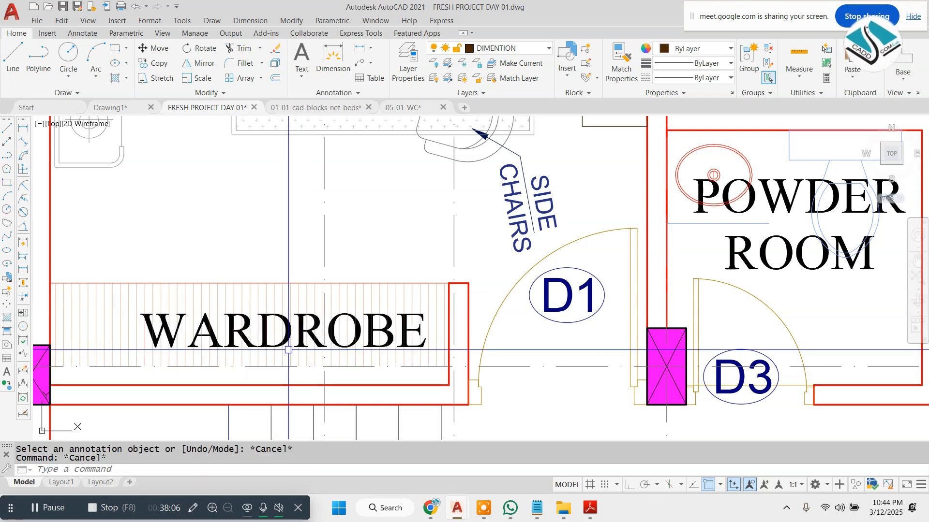
- Move the WARDROBE label so it sits centered within the hatched wardrobe in the master bedroom
left_click(284, 344)
type("m")
key("Return")
left_click(283, 343)
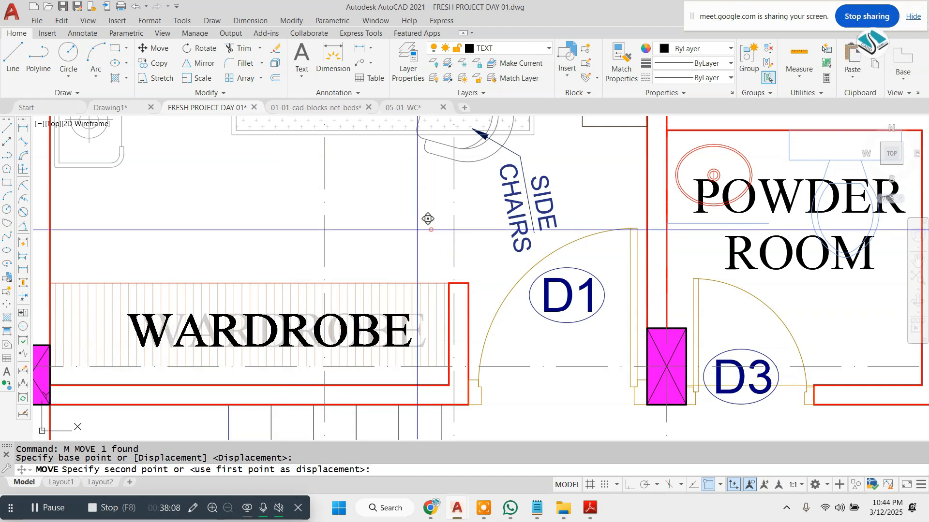
scroll(371, 299, "down", 8)
key("Escape")
scroll(334, 262, "up", 2)
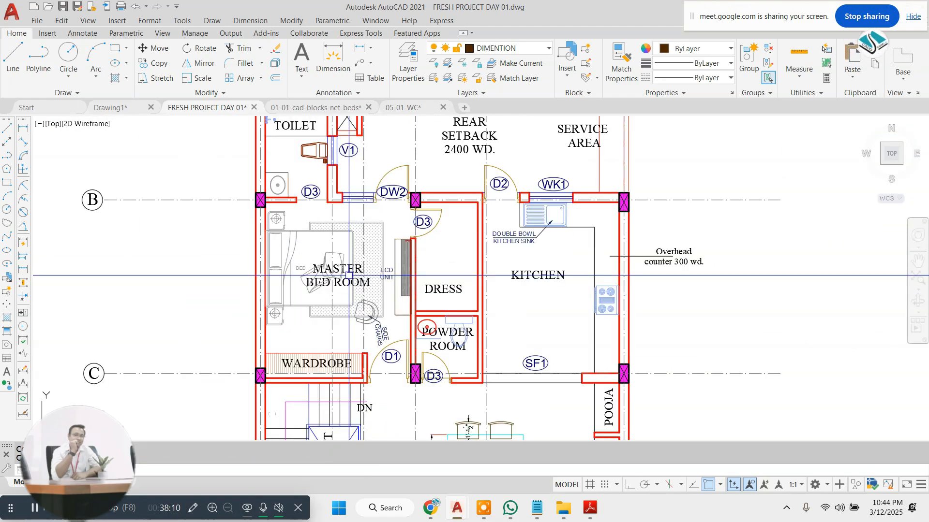
scroll(348, 275, "down", 1)
scroll(334, 251, "up", 5)
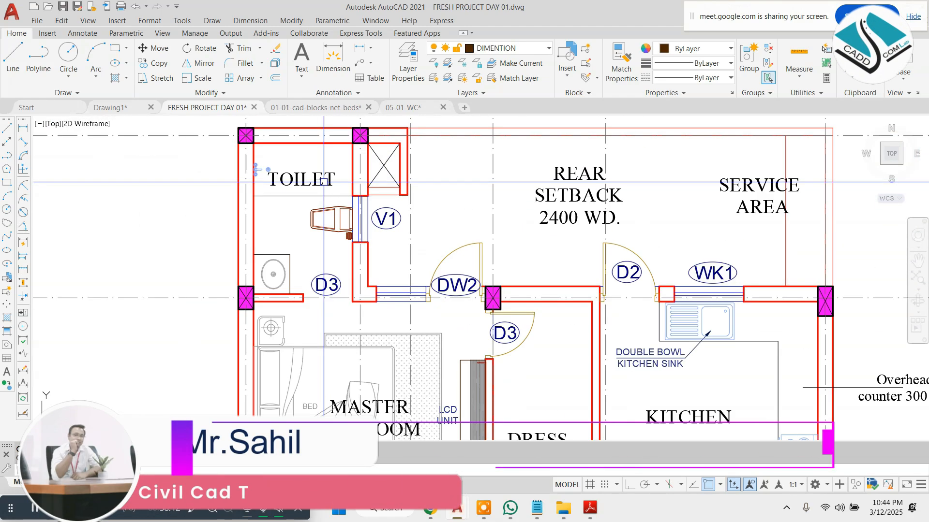
scroll(222, 312, "up", 4)
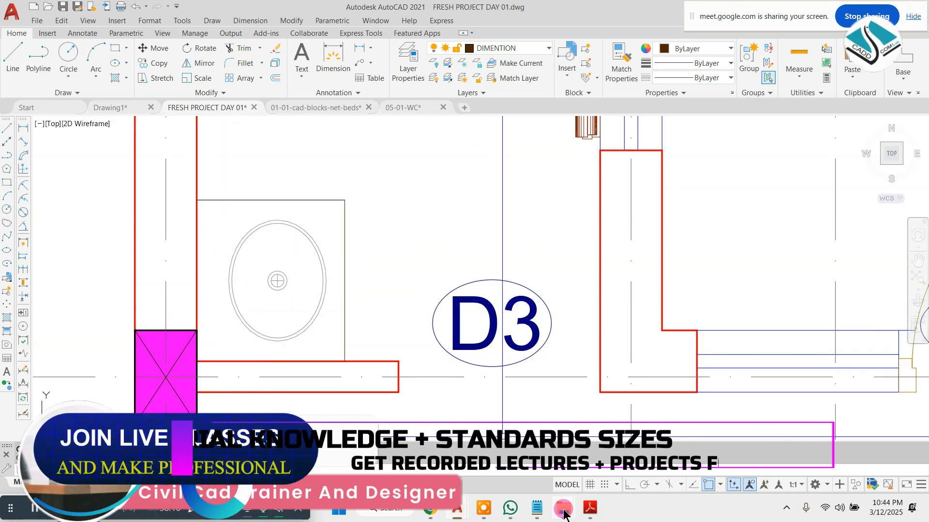
- Switch to File Explorer and go back from the Furniture Standard sizes folder to Interior Details
mouse_move(564, 507)
left_click(616, 459)
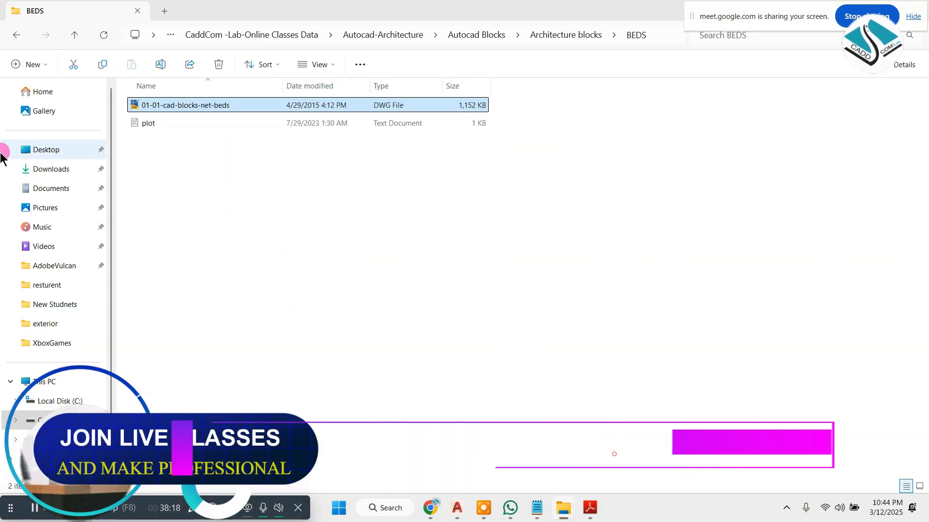
left_click(63, 383)
mouse_move(556, 506)
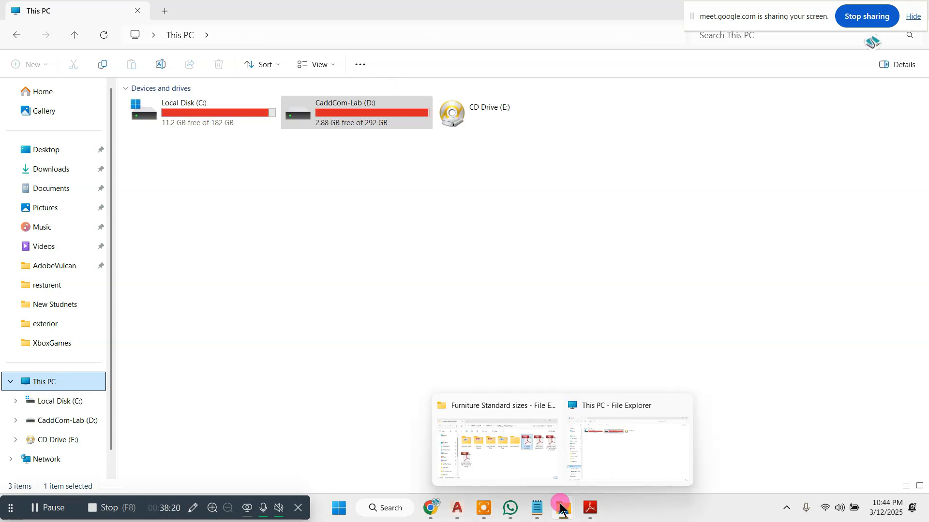
left_click(515, 462)
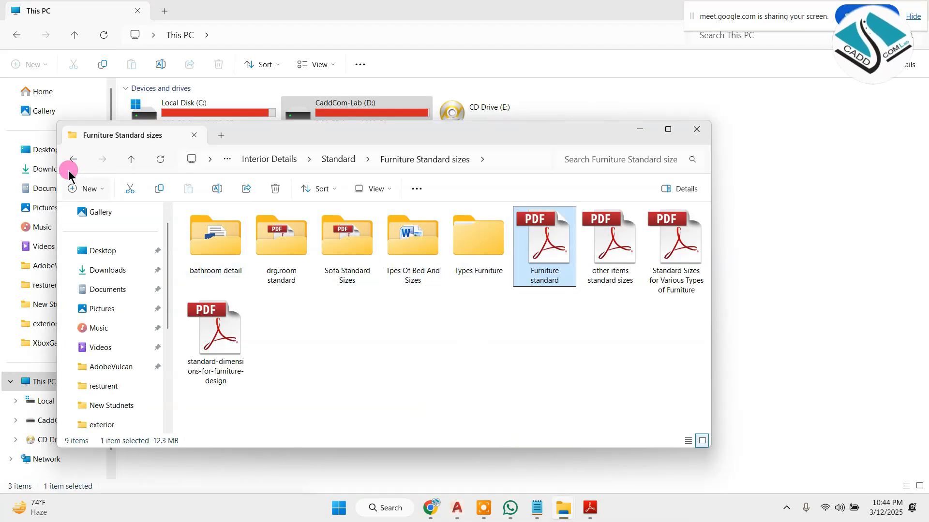
left_click(66, 159)
left_click(68, 160)
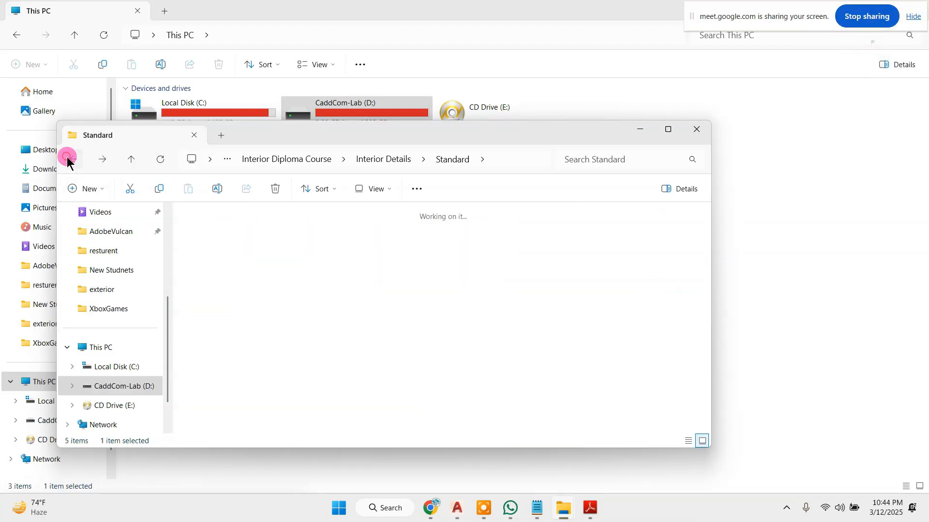
- Open the Vanity Catalogue PDF from the Vanity folder inside Catalouges > Catalouge- materials
double_click(347, 236)
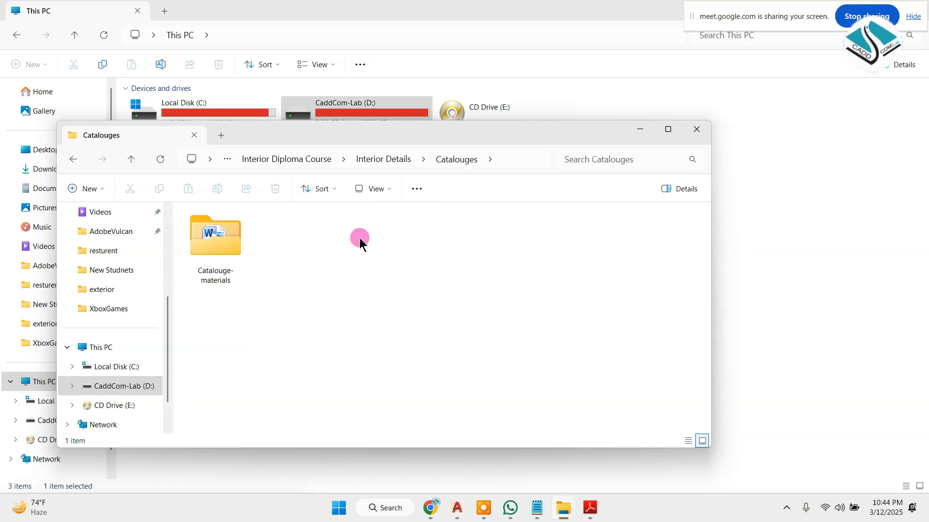
left_click(217, 272)
double_click(217, 272)
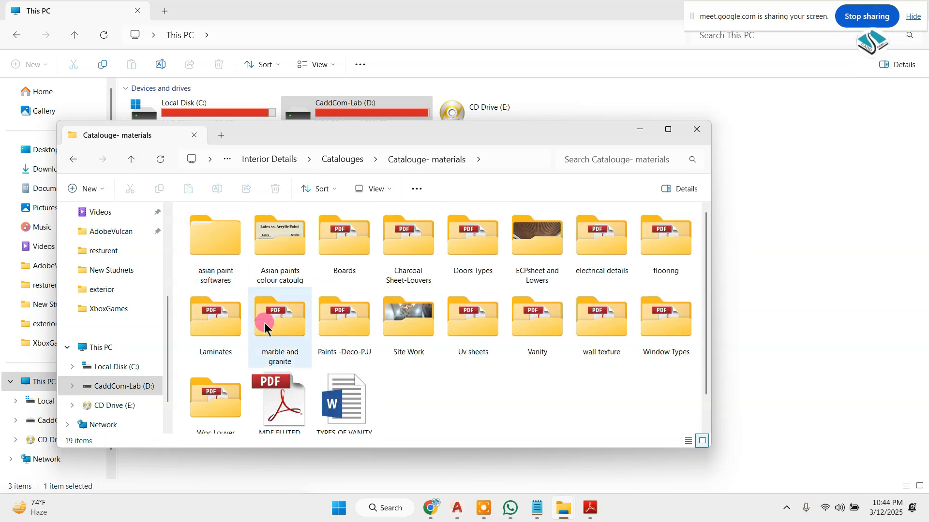
scroll(265, 323, "down", 1)
double_click(537, 286)
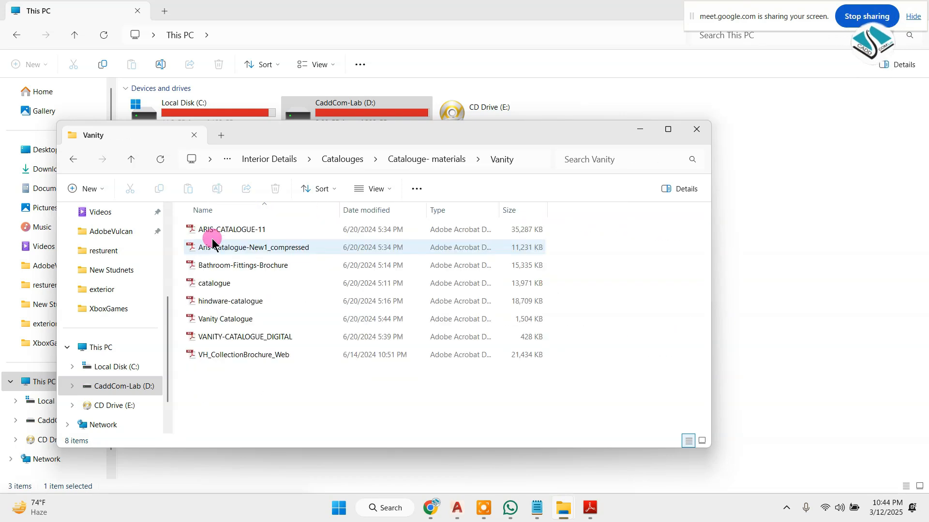
left_click(280, 321)
double_click(280, 320)
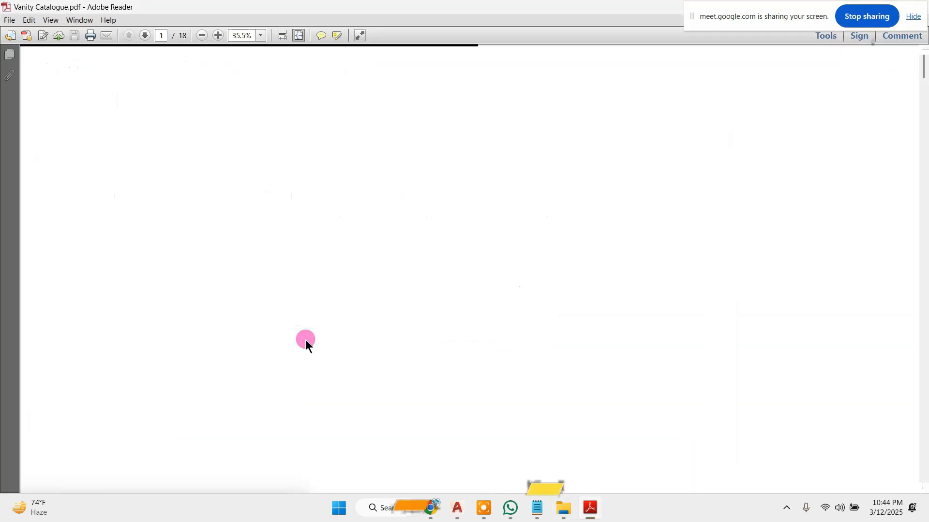
- Examine the 32-inch floor-mounted vanity models and their listed sizes on page 7 of the catalogue
scroll(306, 339, "down", 6)
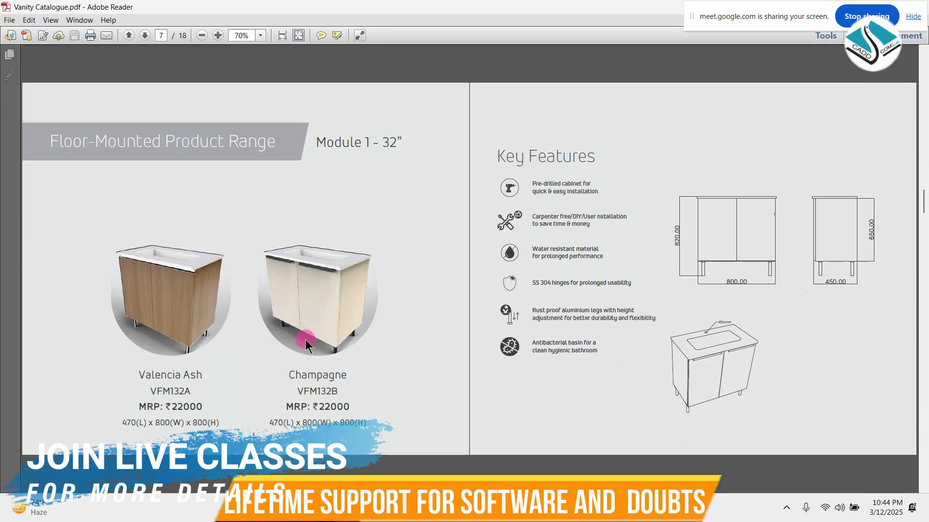
scroll(73, 165, "up", 3, "ctrl")
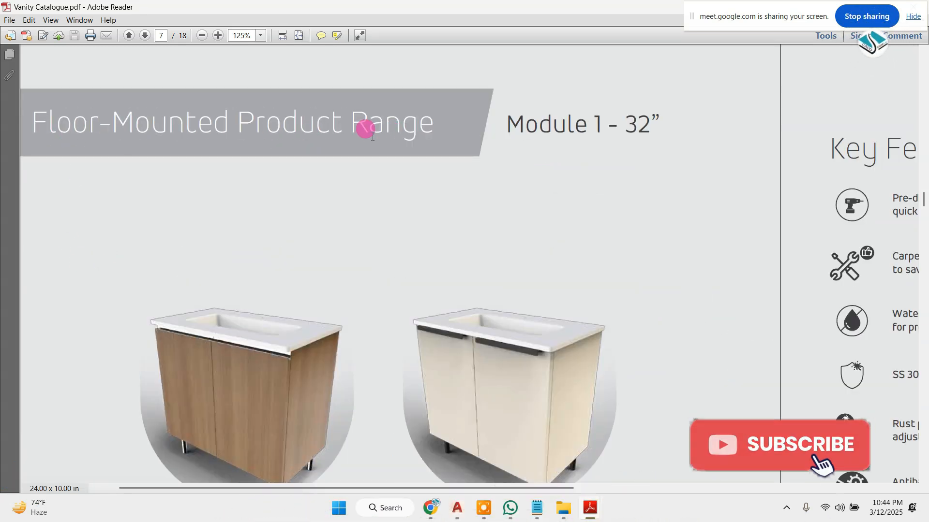
scroll(367, 133, "down", 1)
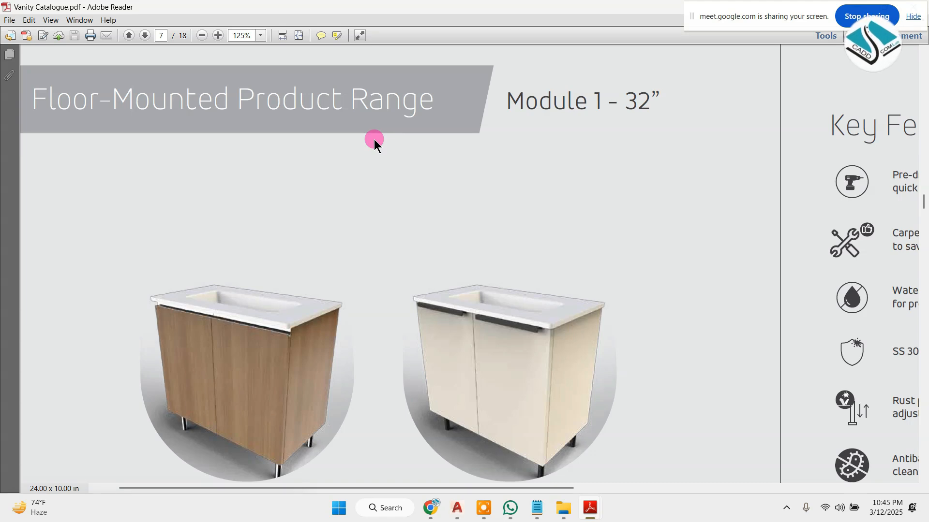
scroll(324, 258, "down", 1)
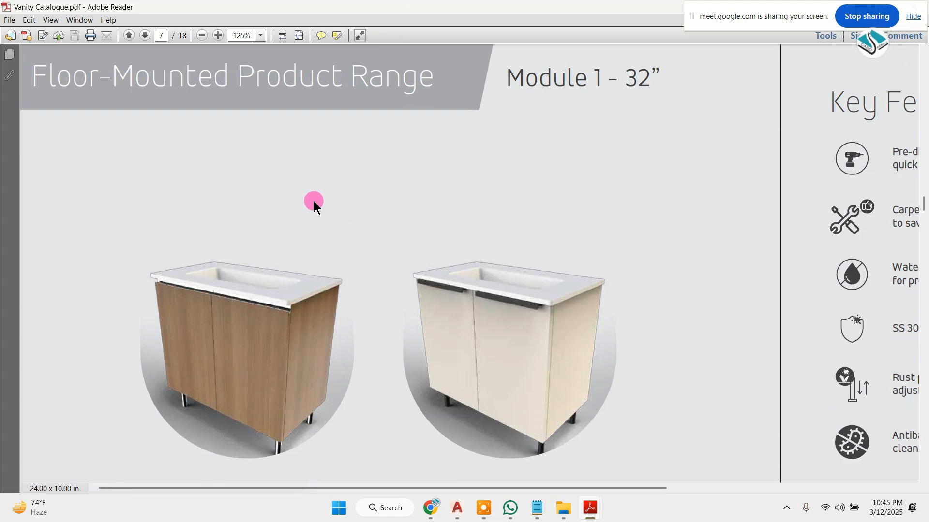
key("ctrl+0")
scroll(131, 409, "up", 4, "ctrl")
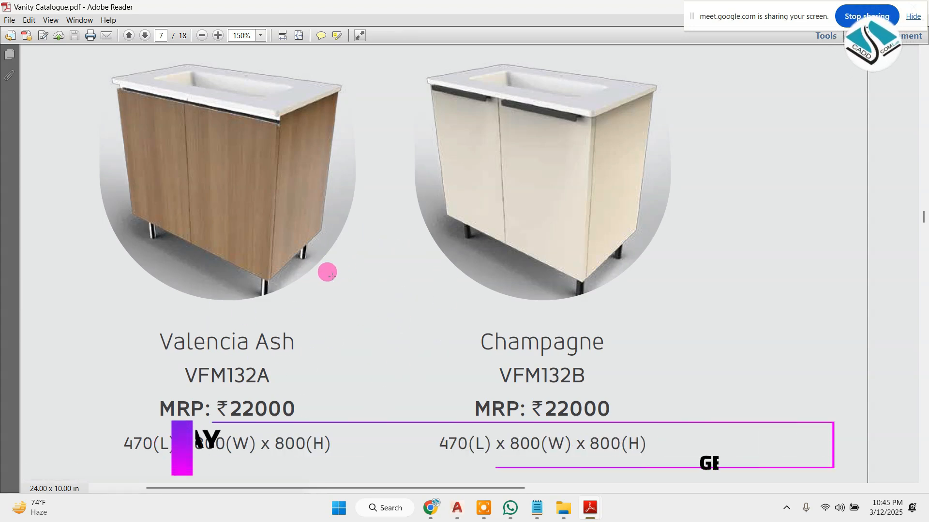
scroll(326, 331, "down", 1, "ctrl")
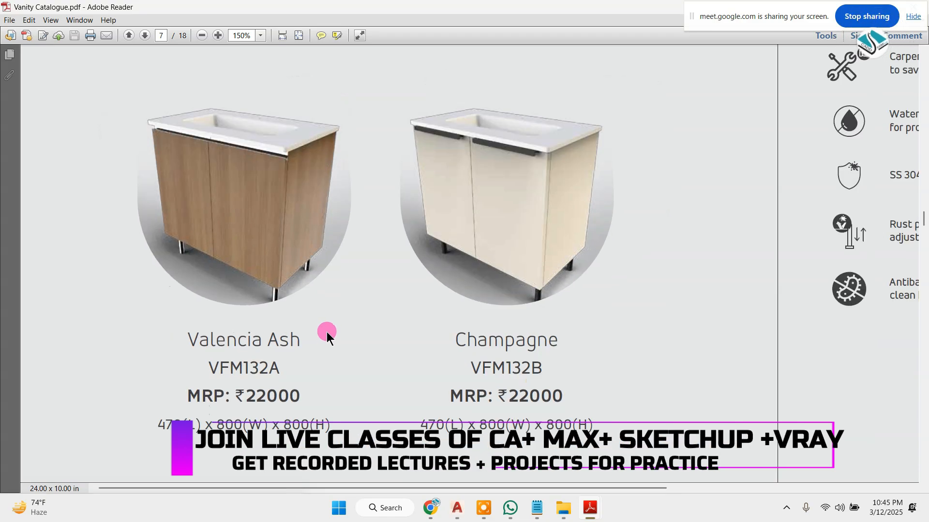
- Examine the key features and the dimensioned front, side and basin drawings of the 32-inch floor-mounted vanity
scroll(326, 332, "down", 5, "ctrl")
scroll(813, 264, "up", 4, "ctrl")
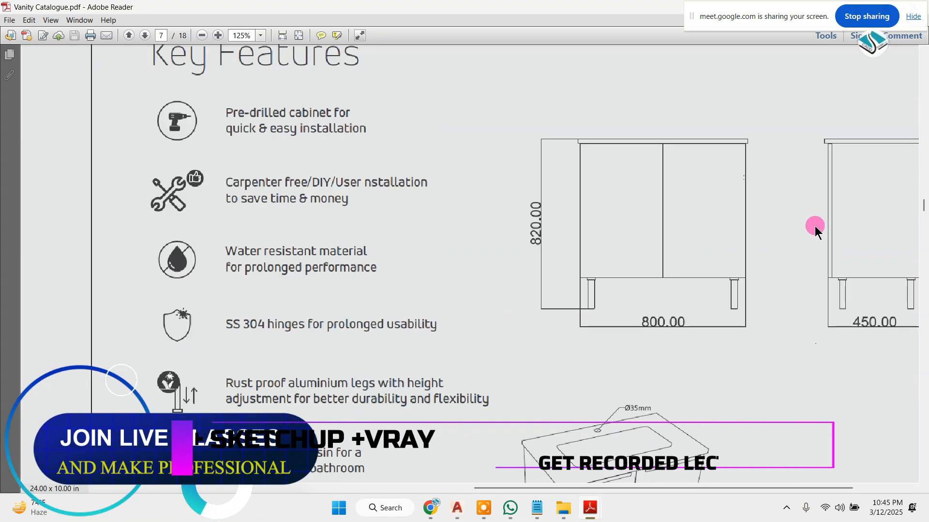
scroll(883, 203, "down", 3, "ctrl")
scroll(886, 224, "up", 4, "ctrl")
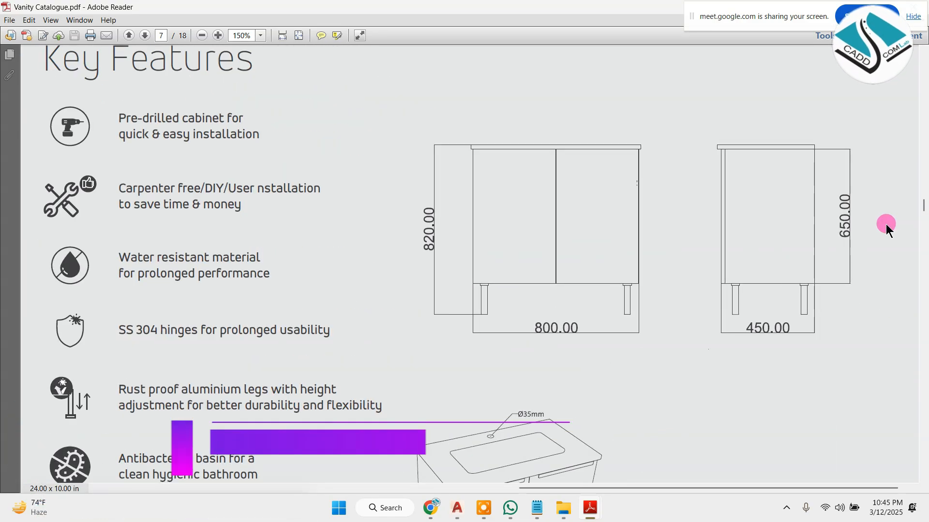
scroll(777, 230, "down", 3, "ctrl")
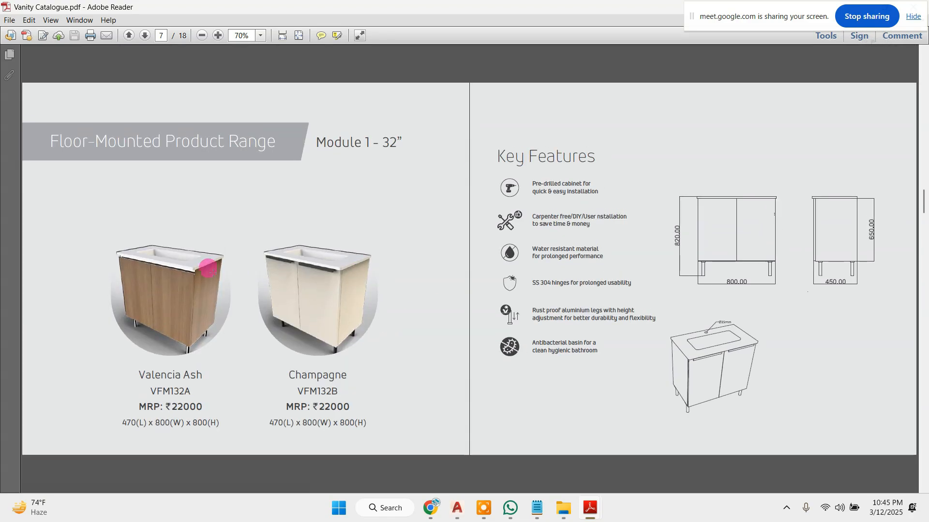
scroll(209, 269, "up", 2, "ctrl")
scroll(713, 304, "down", 2, "ctrl")
scroll(725, 270, "up", 3, "ctrl")
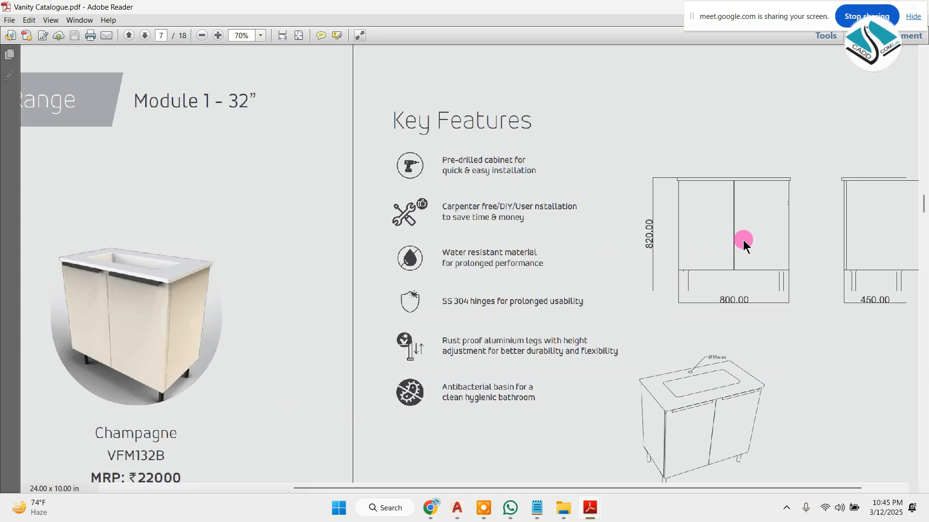
scroll(656, 255, "down", 2, "ctrl")
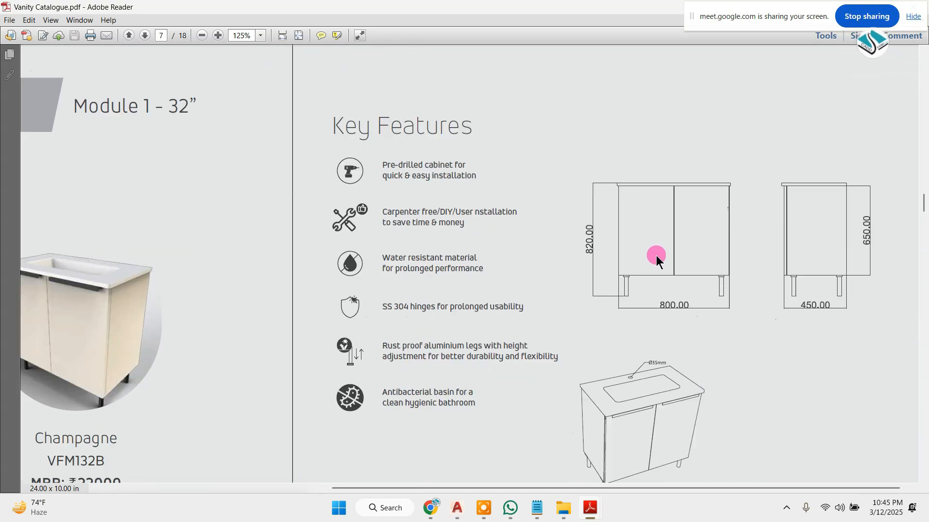
scroll(859, 221, "up", 1, "ctrl")
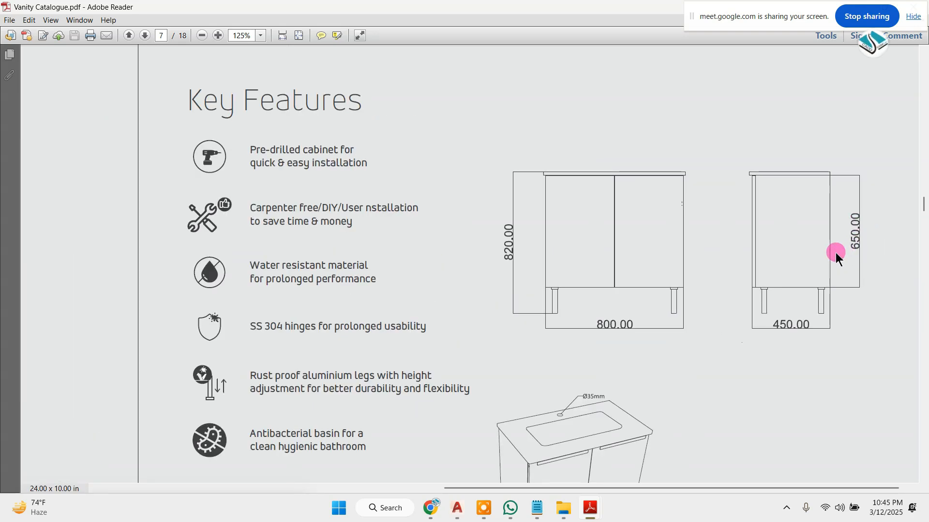
scroll(571, 425, "up", 4, "ctrl")
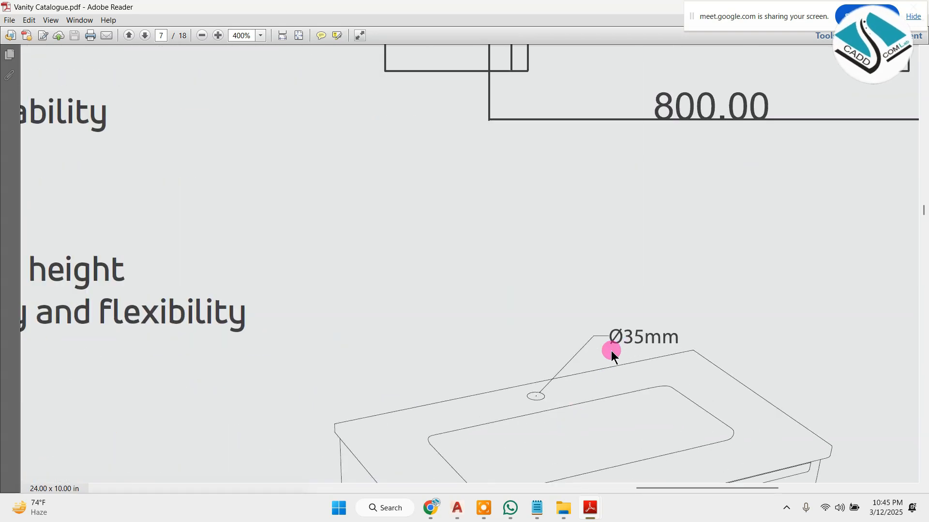
scroll(604, 356, "down", 6, "ctrl")
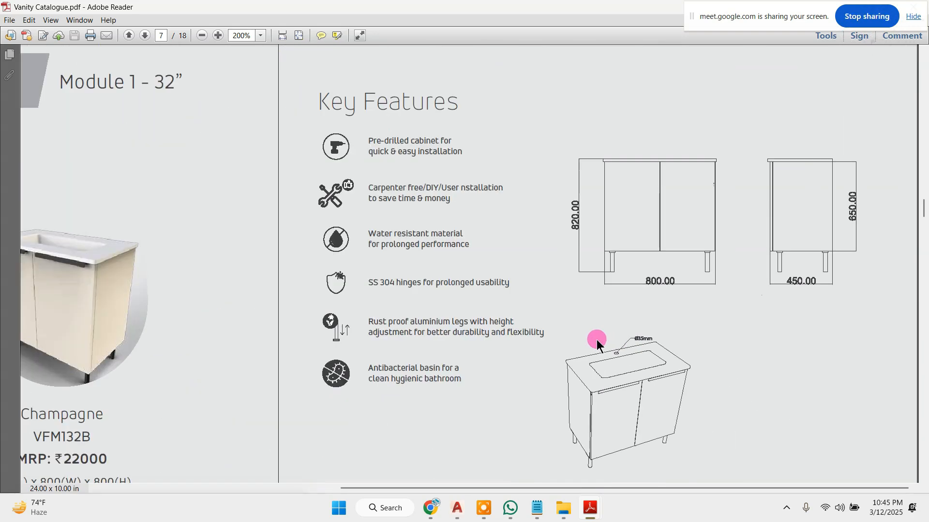
- Browse ahead to the compatible products on page 10 and close the Vanity Catalogue
scroll(552, 325, "down", 5)
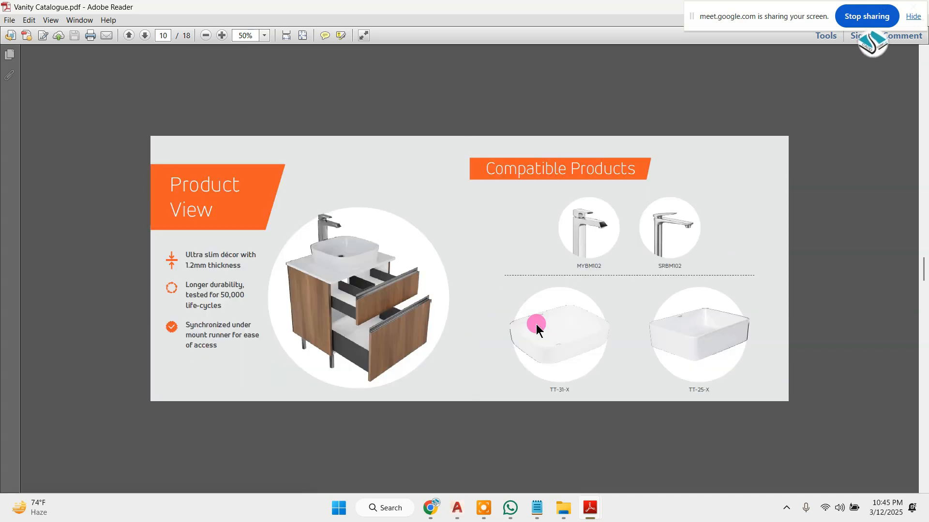
left_click_drag(766, 10, 659, 24)
left_click(913, 7)
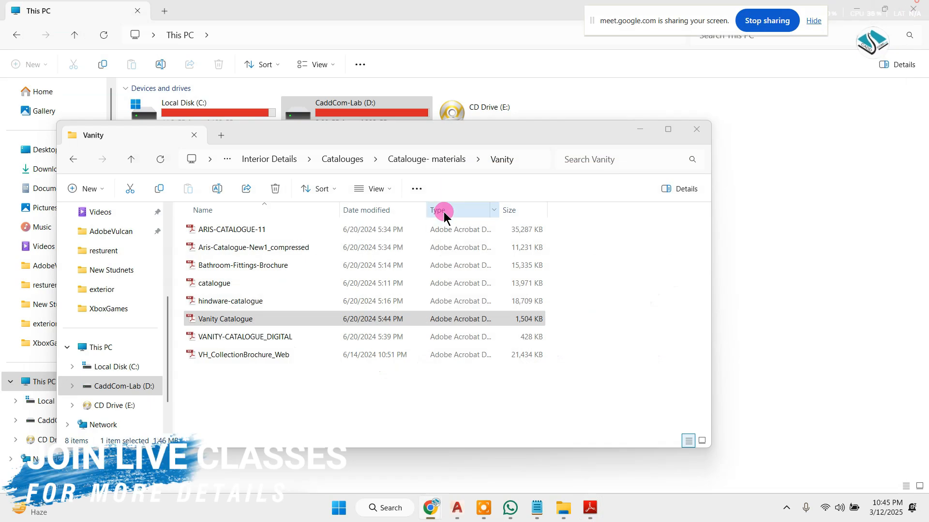
- Return to the Interior Details folder, check the Resturent Details folder, and open the Standard folder
left_click(70, 162)
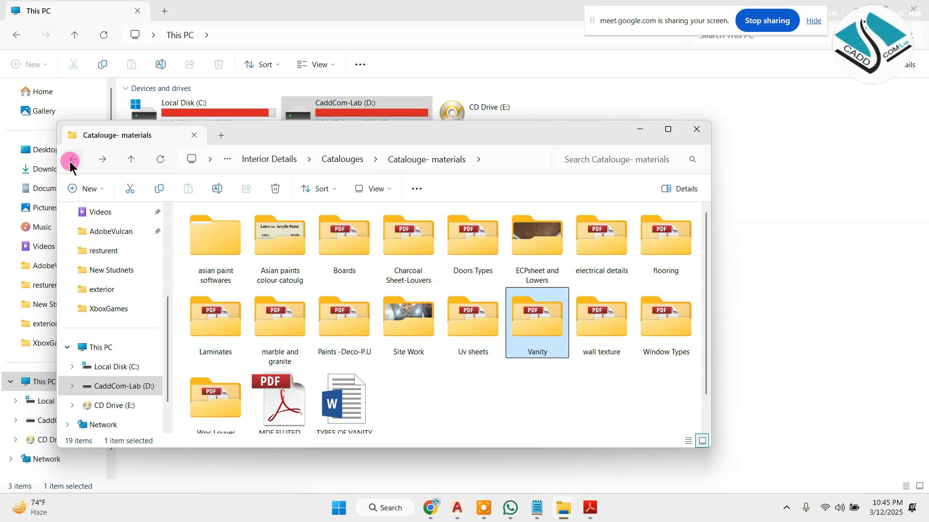
left_click(71, 162)
left_click(71, 163)
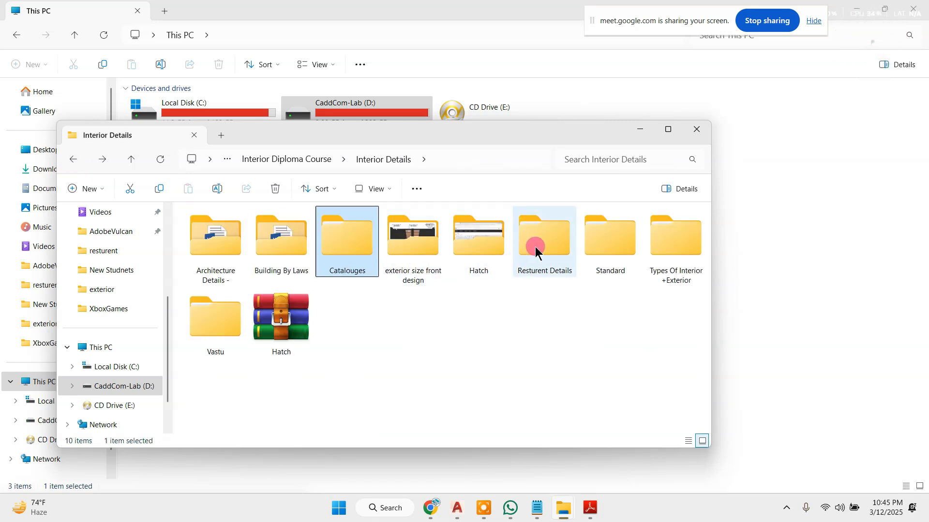
double_click(536, 252)
left_click(72, 164)
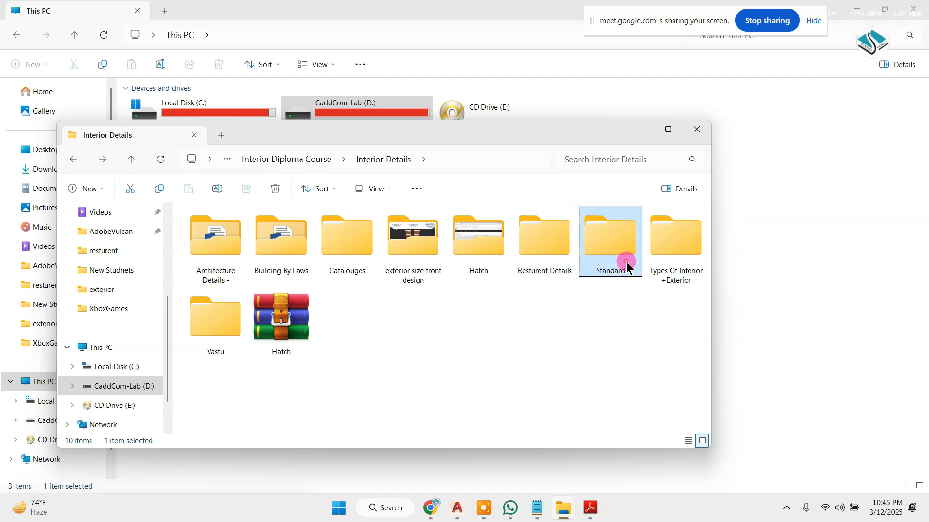
double_click(624, 264)
left_click_drag(444, 154, 643, 196)
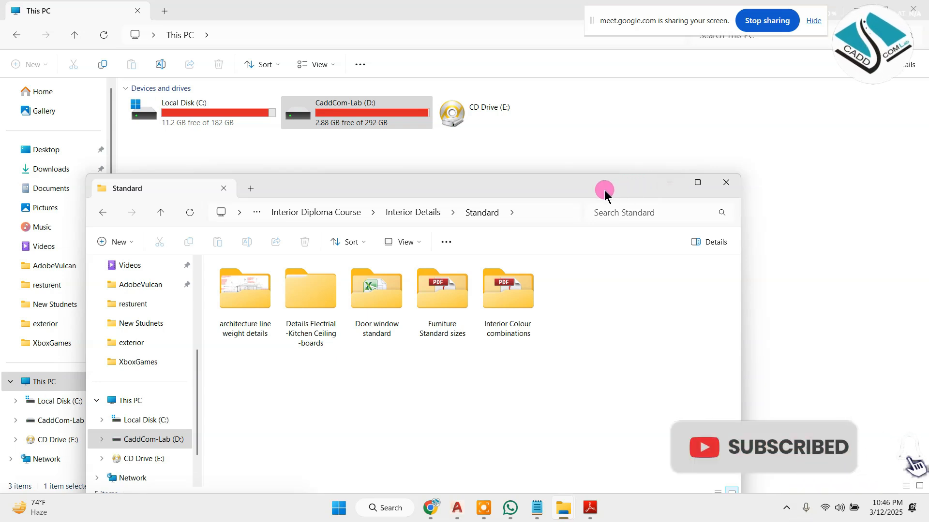
- Open the TYPES OF VANITY PDF from the Types of vanity folder within Furniture Standard sizes > Types Furniture
left_click_drag(605, 194, 620, 174)
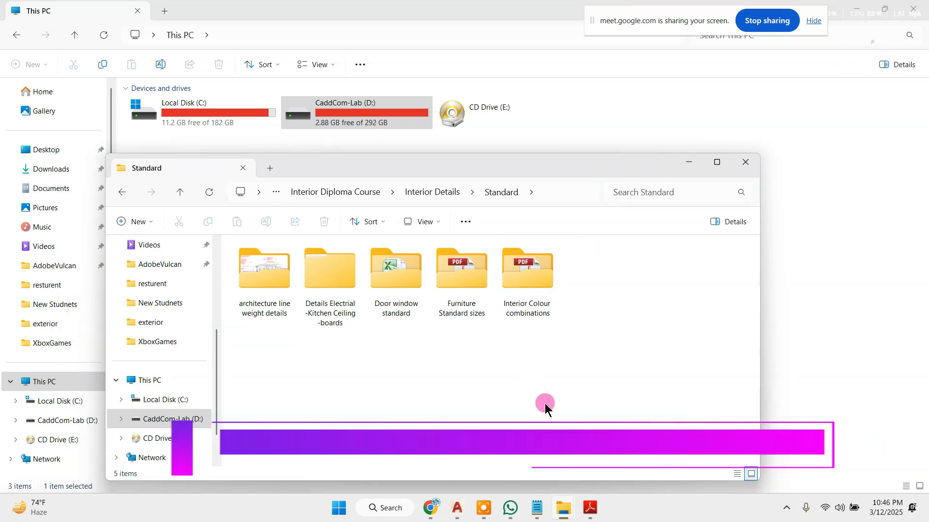
double_click(465, 294)
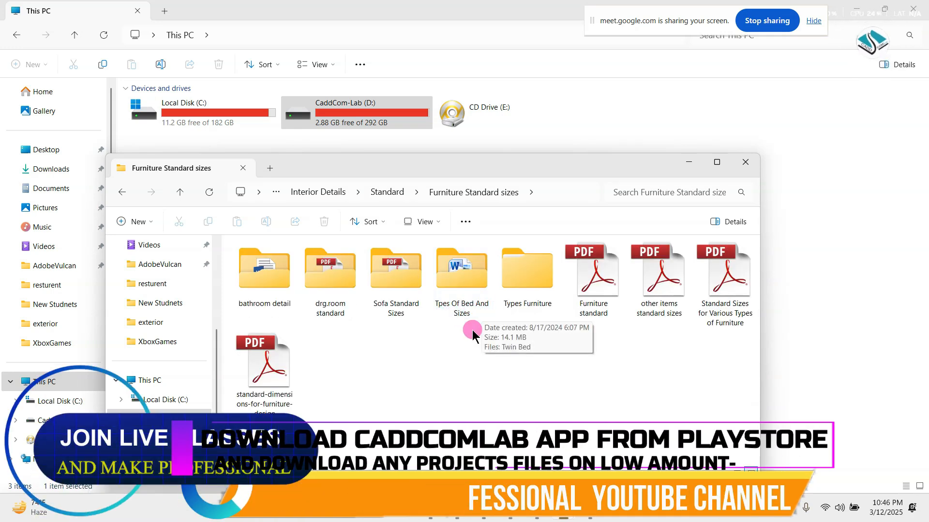
double_click(529, 286)
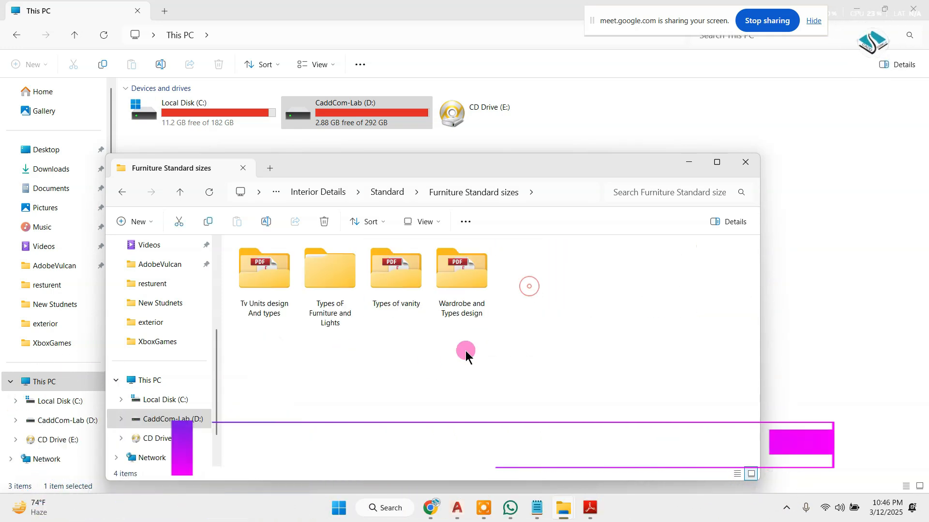
double_click(394, 271)
double_click(300, 284)
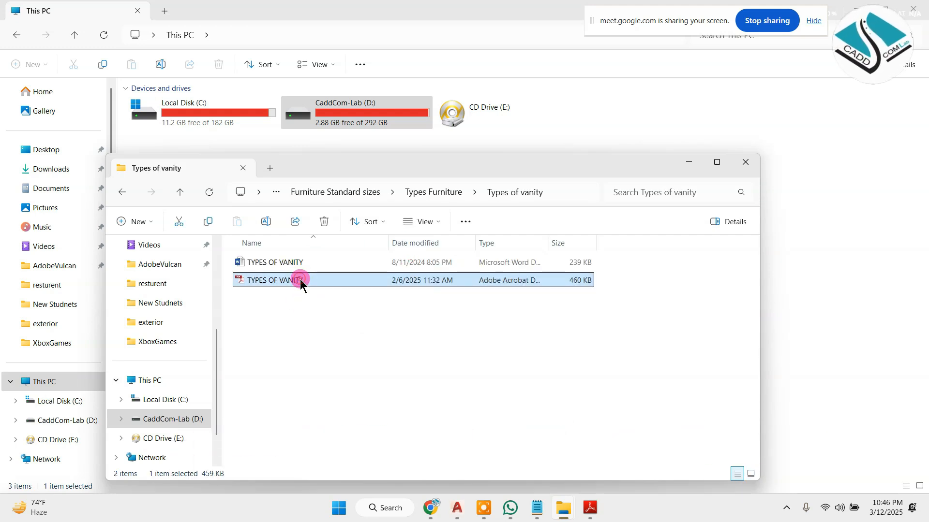
- Read the Freestanding vanities section, highlighting its heading and description
scroll(347, 256, "down", 5)
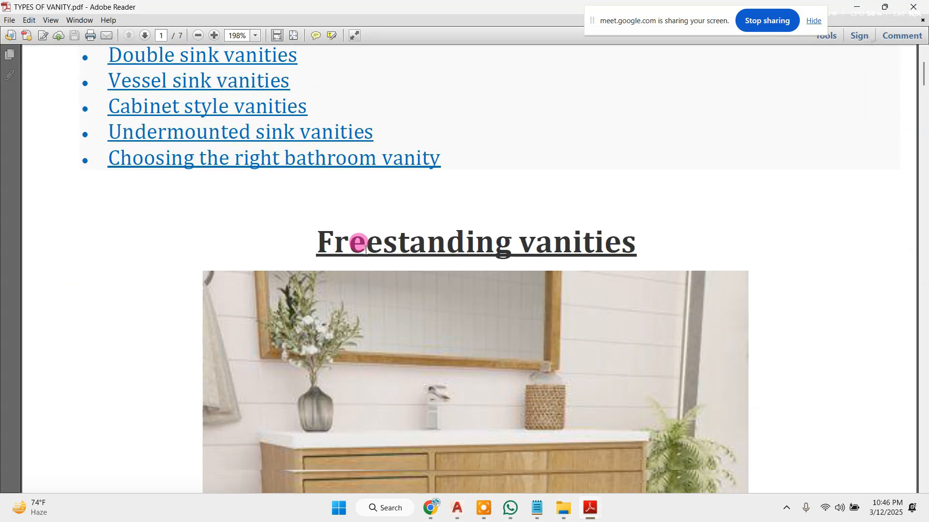
left_click_drag(535, 218, 316, 221)
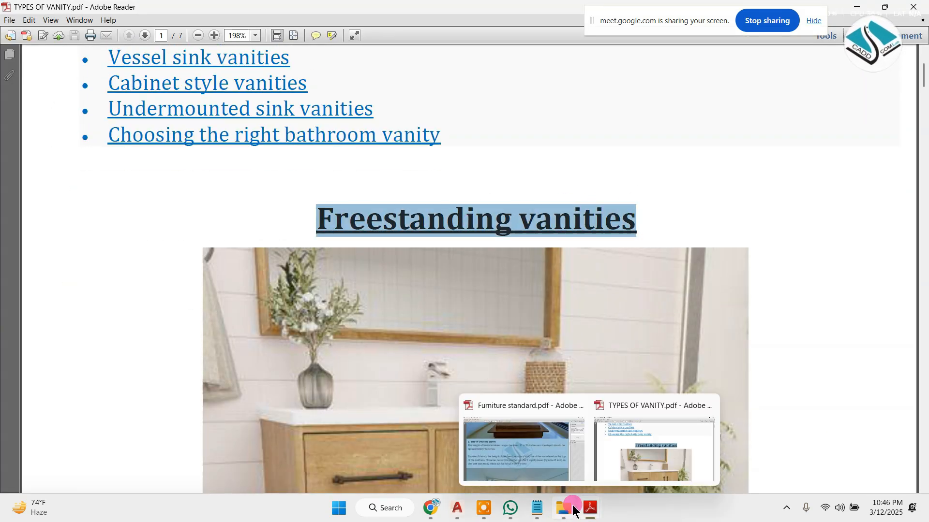
left_click(483, 507)
scroll(467, 292, "down", 15)
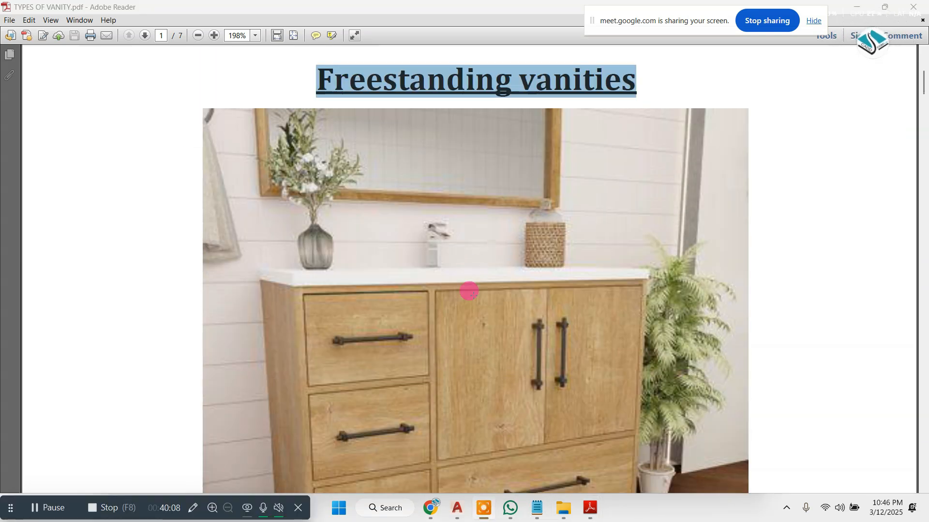
scroll(415, 213, "down", 3)
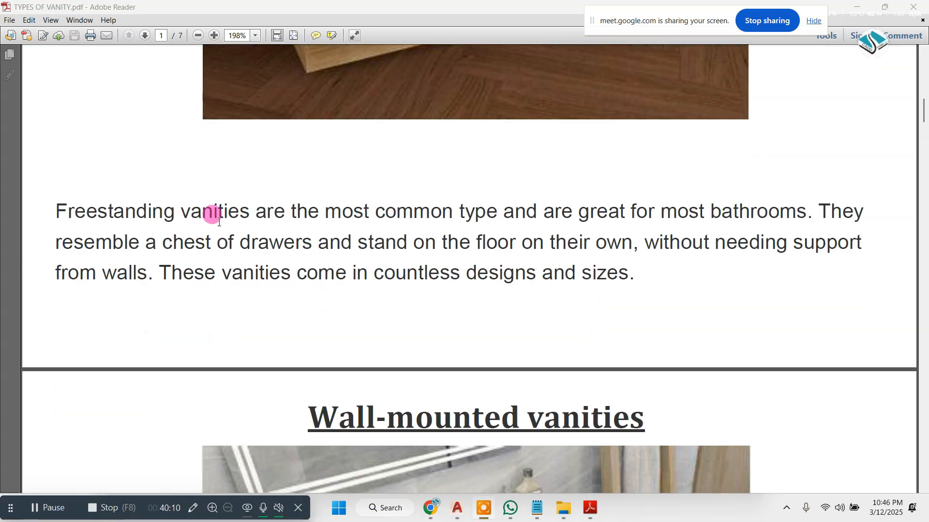
left_click_drag(56, 207, 636, 284)
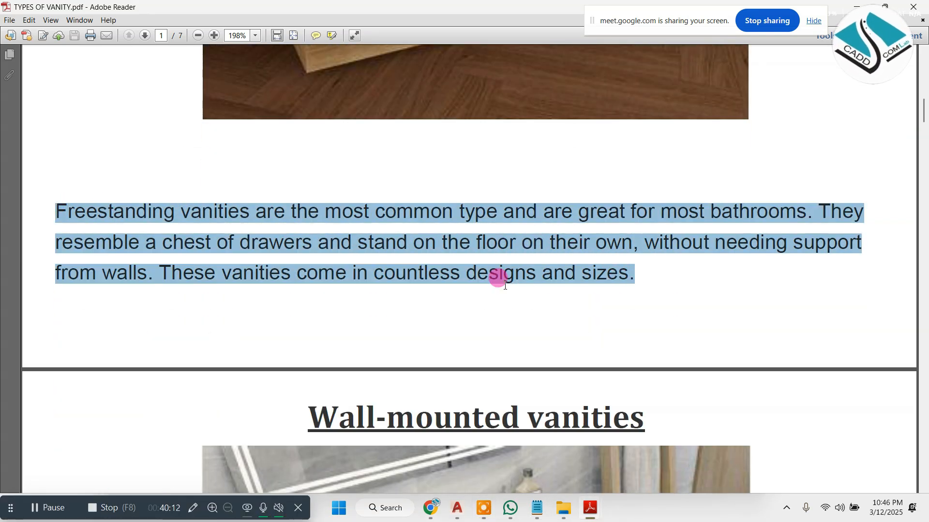
- Look through the wall-mounted and corner vanities, then close the PDF and folder windows to return to the AutoCAD floor plan
scroll(487, 275, "down", 7)
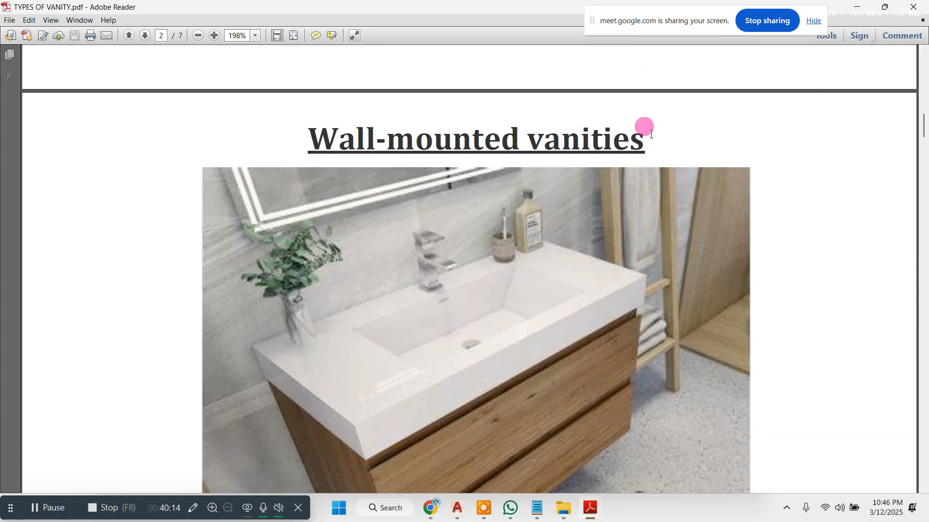
left_click_drag(651, 142, 264, 148)
scroll(425, 220, "down", 15)
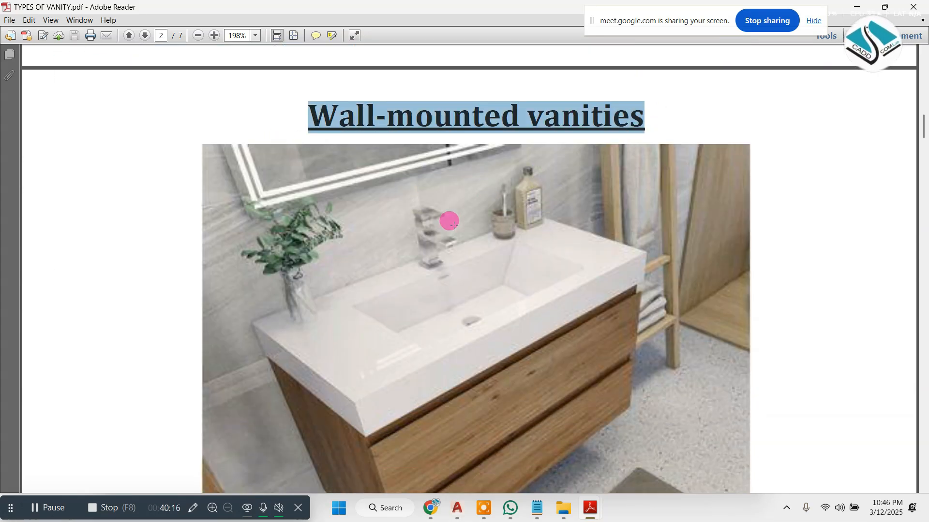
scroll(454, 228, "down", 10)
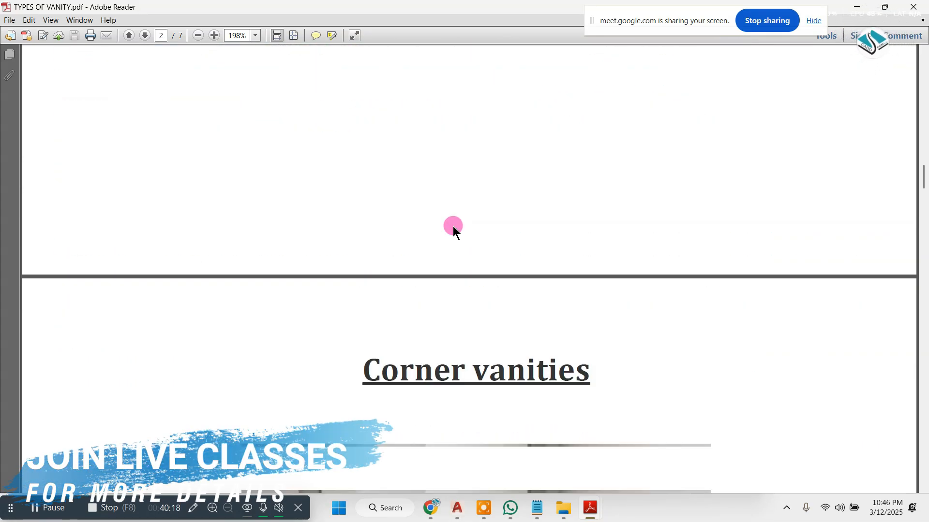
scroll(450, 220, "down", 15)
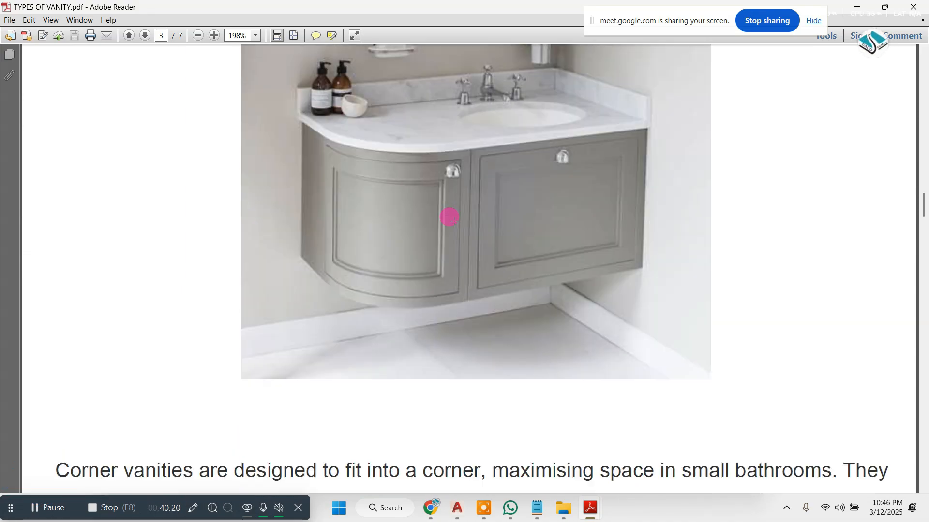
left_click(920, 5)
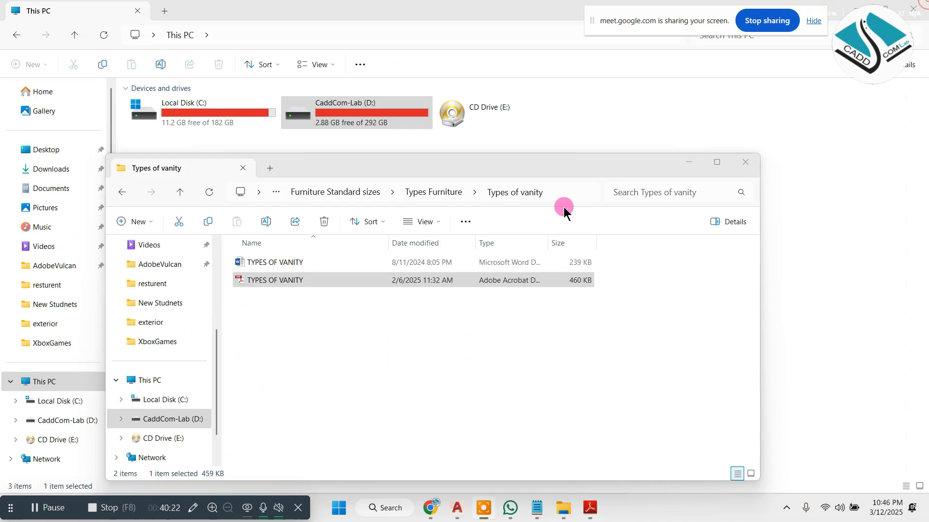
left_click(737, 164)
key("alt+F4")
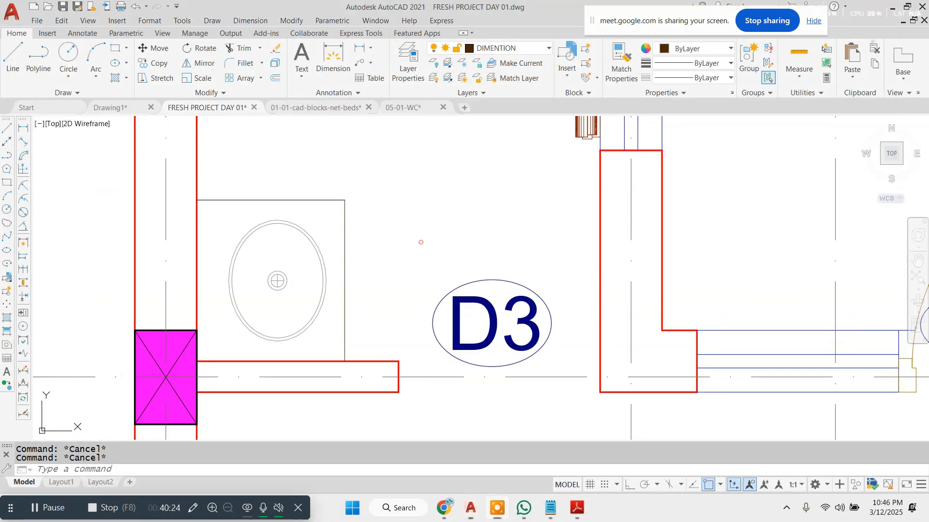
- Draw a practice rectangle in the empty area beside the ground floor plan, beyond grid line 06
scroll(409, 309, "down", 8)
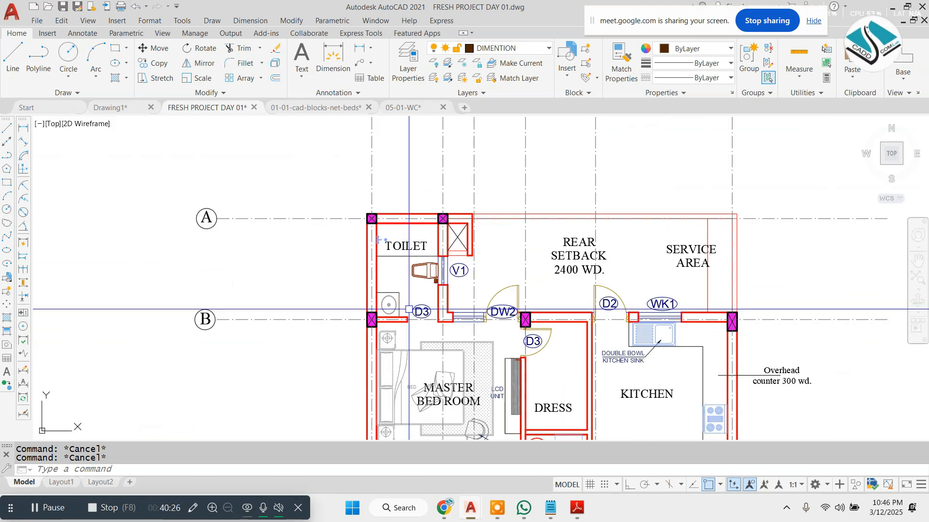
scroll(409, 309, "down", 2)
scroll(409, 310, "down", 3)
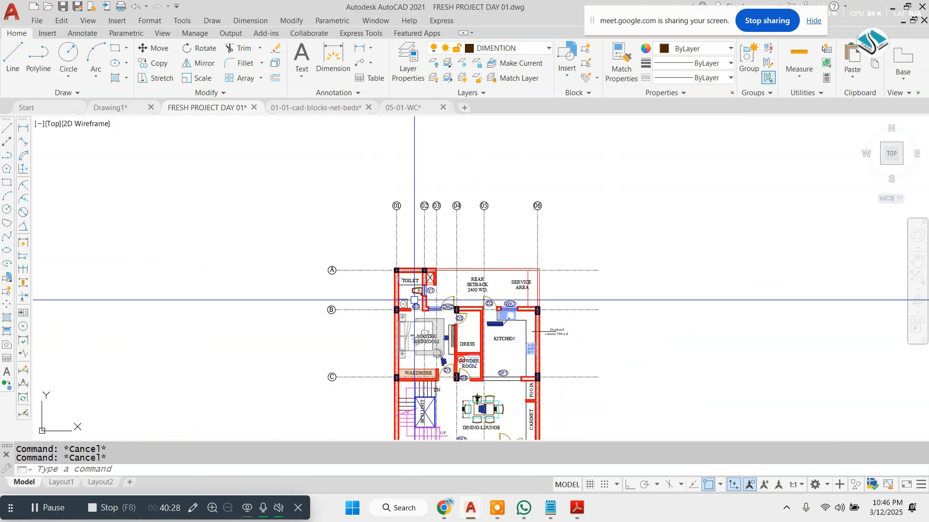
scroll(503, 179, "up", 1)
type("rec")
key("Return")
middle_click_drag(324, 261, 203, 267)
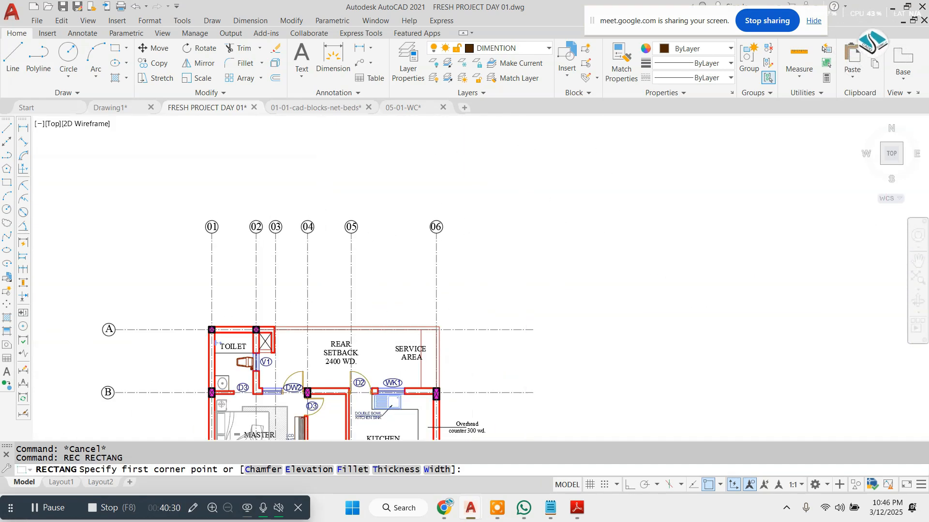
scroll(531, 252, "up", 2)
left_click(640, 232)
left_click(509, 316)
scroll(677, 290, "up", 3)
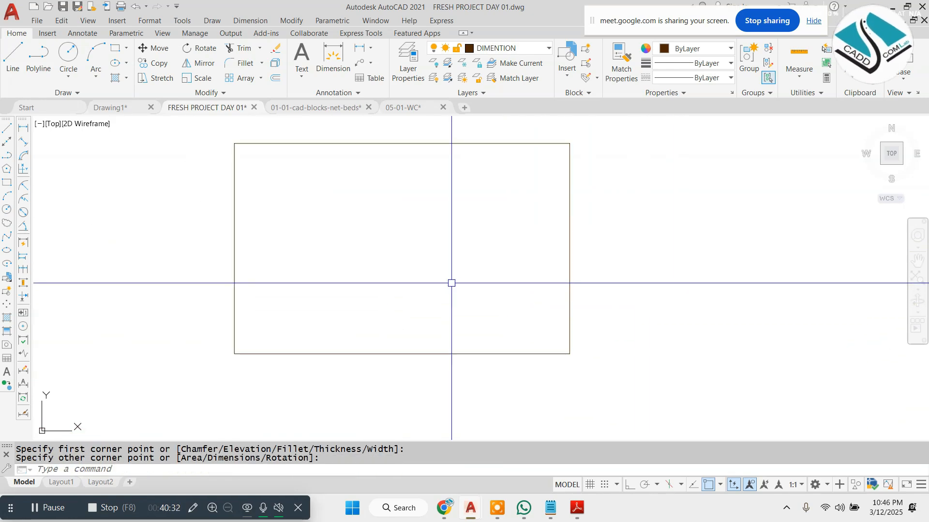
- Stretch the practice rectangle's right side horizontally outward with Ortho on, making it more than twice as long
type("s")
key("Return")
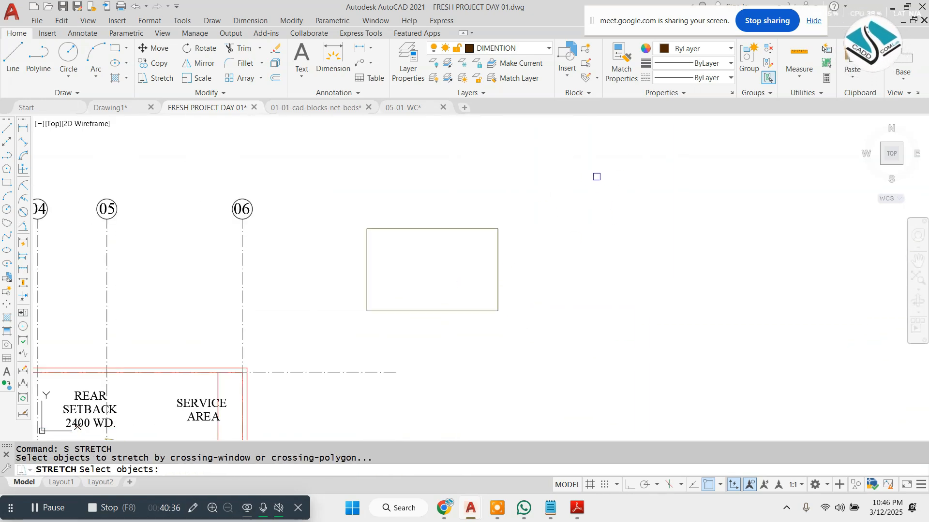
left_click(596, 176)
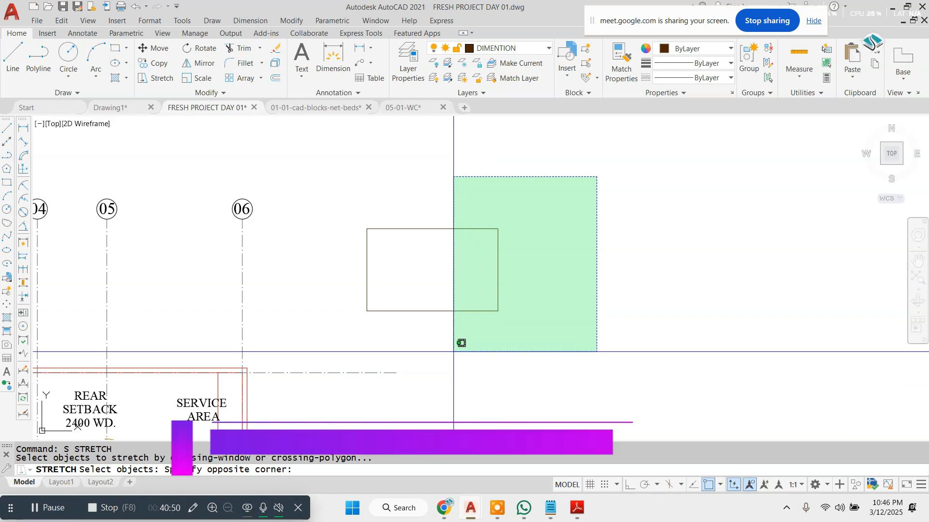
left_click(453, 352)
key("Return")
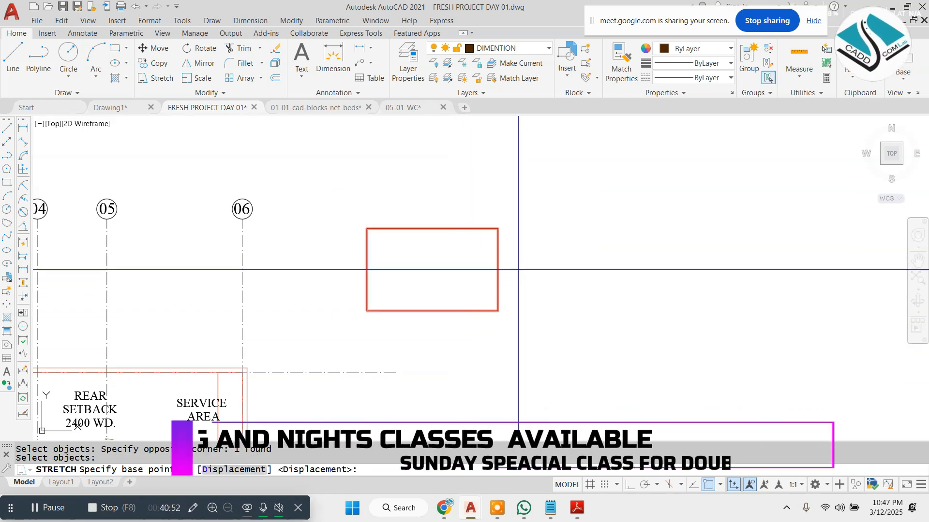
left_click(629, 484)
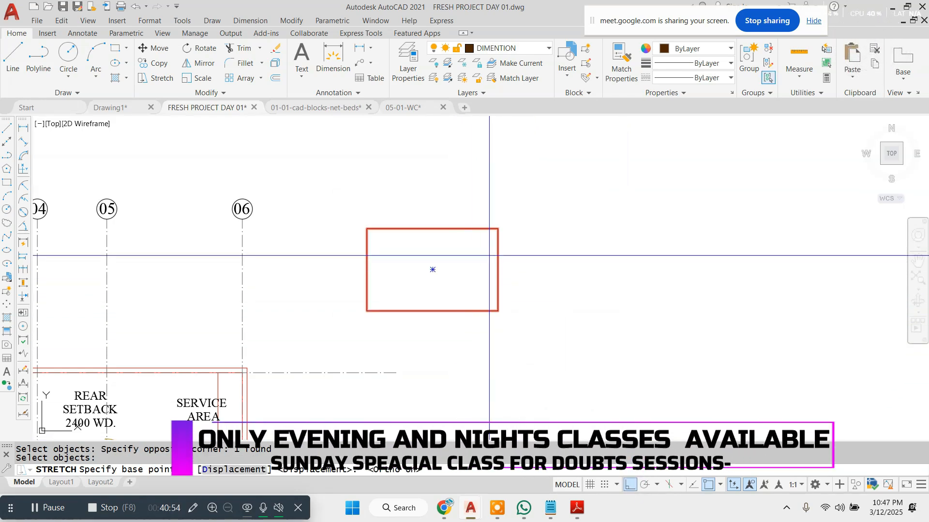
left_click(498, 274)
left_click(673, 275)
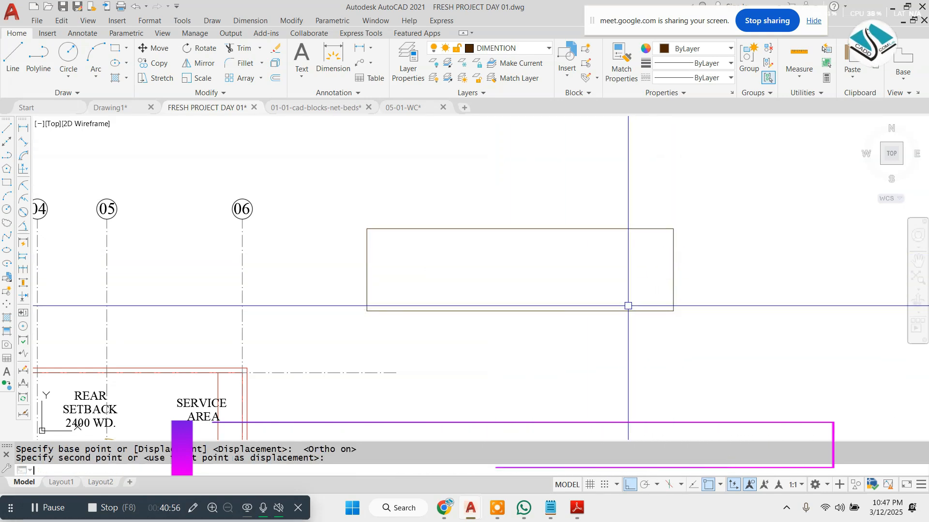
- Stretch the practice rectangle's upper edge straight down to about half its height
type("s")
key("Return")
left_click(739, 135)
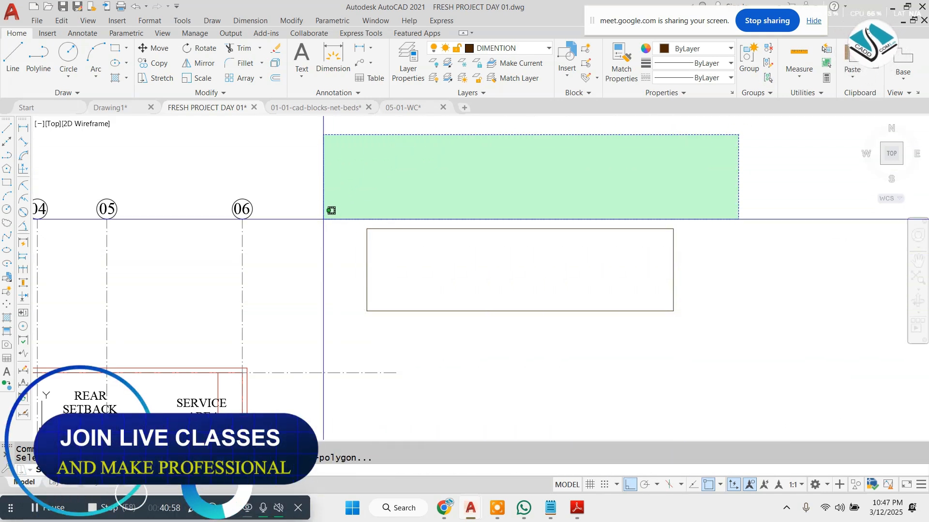
left_click(312, 252)
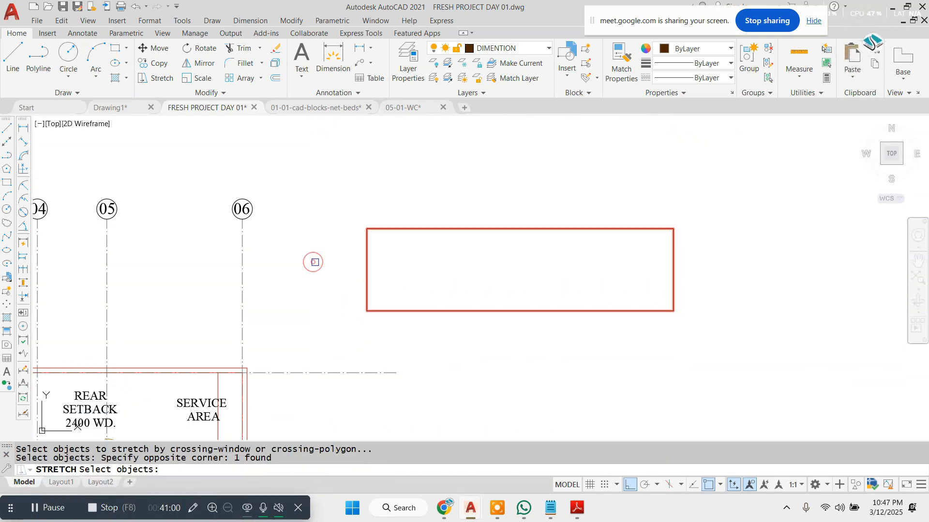
key("Return")
left_click(520, 229)
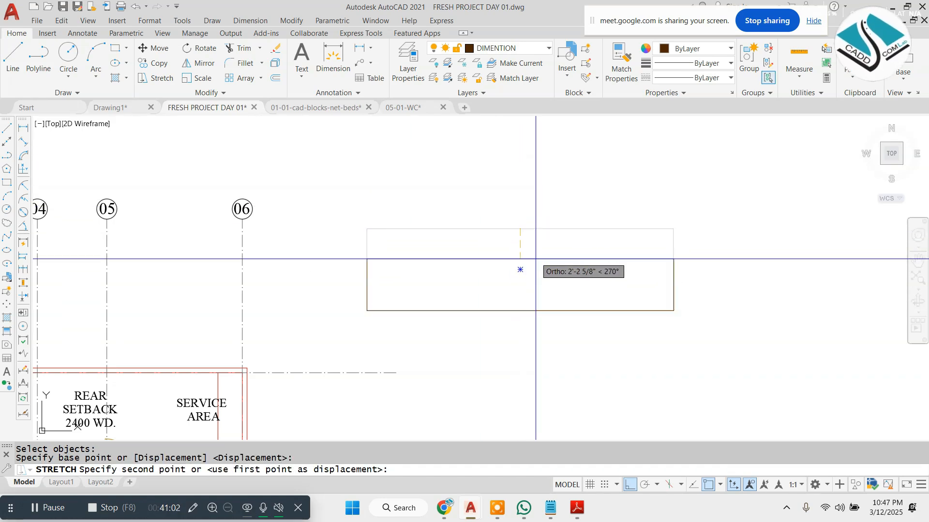
left_click(520, 270)
- Stretch the practice rectangle's left side horizontally inward to shorten it
type("s")
key("Return")
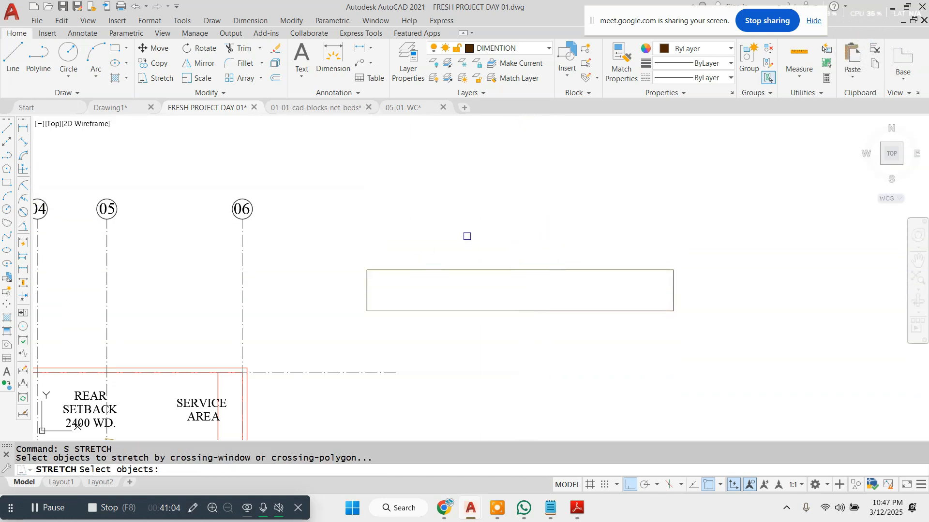
left_click(470, 232)
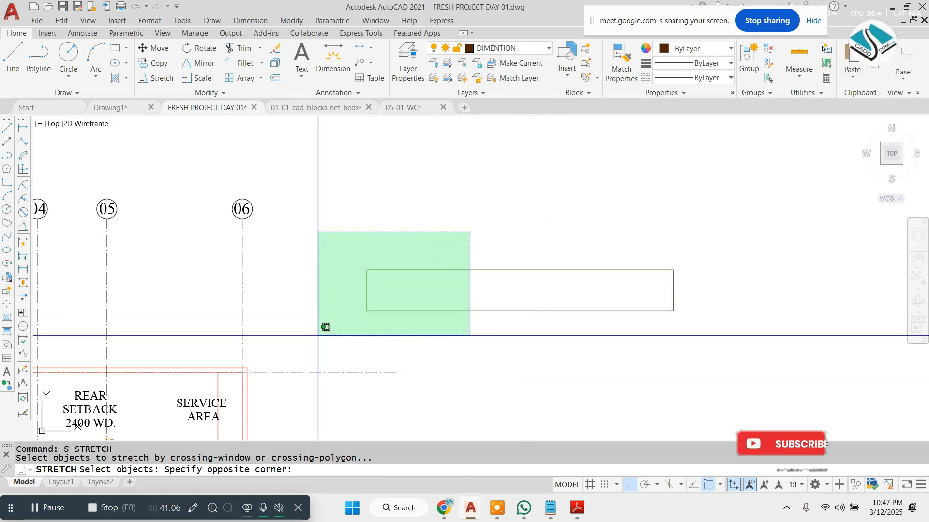
left_click(320, 335)
key("Return")
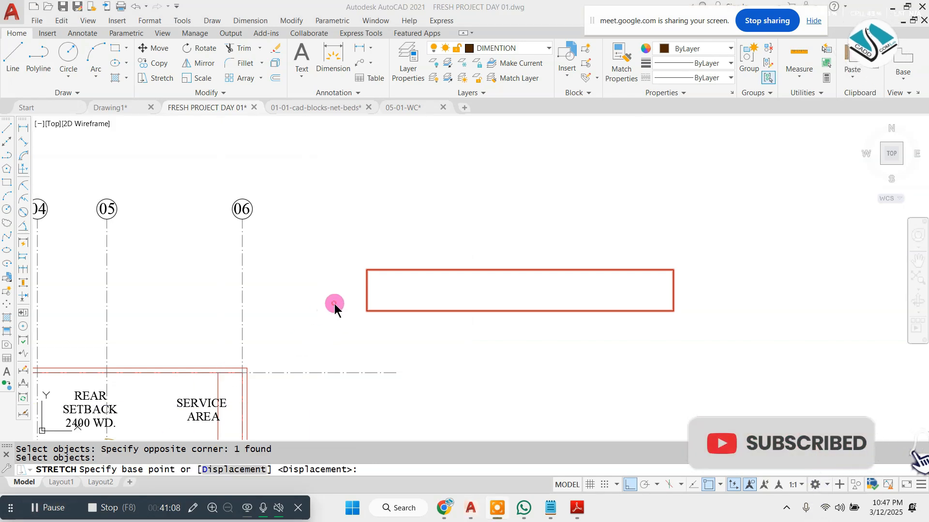
left_click(367, 291)
left_click(500, 298)
key("Escape")
- Erase the practice rectangle beside the floor plan
scroll(527, 270, "down", 1)
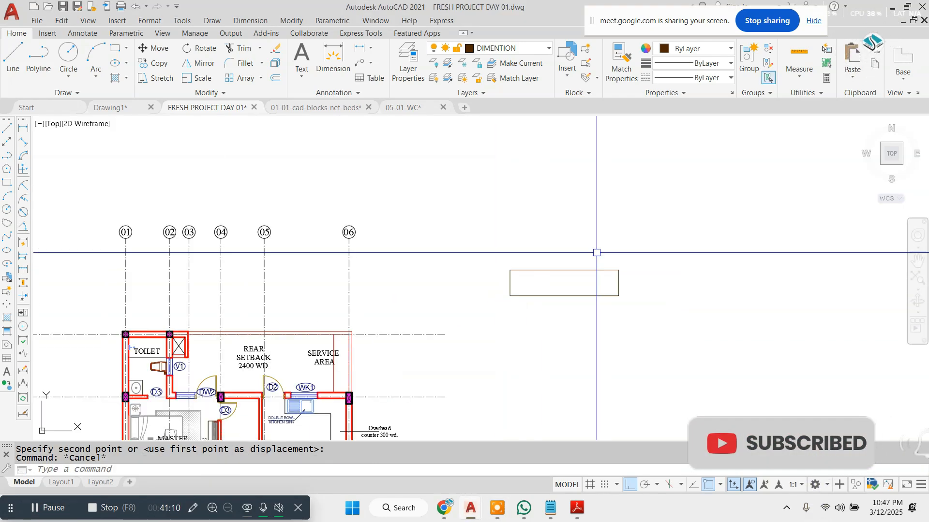
left_click(596, 253)
left_click(541, 335)
type("e")
key("Return")
scroll(468, 249, "down", 2)
key("Escape")
scroll(331, 325, "up", 2)
key("Escape")
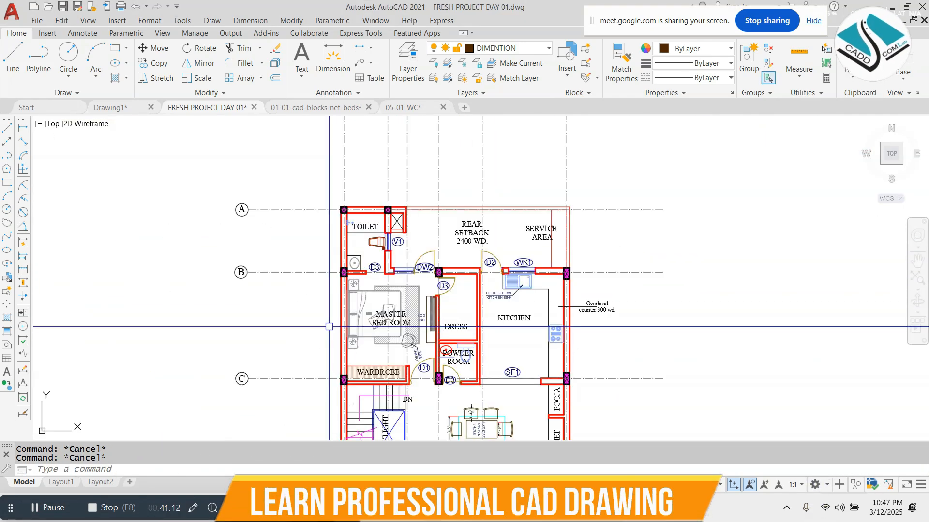
- Examine the toilet fixtures and the overall room layout of the ground floor plan
scroll(336, 322, "down", 2)
scroll(382, 217, "up", 3)
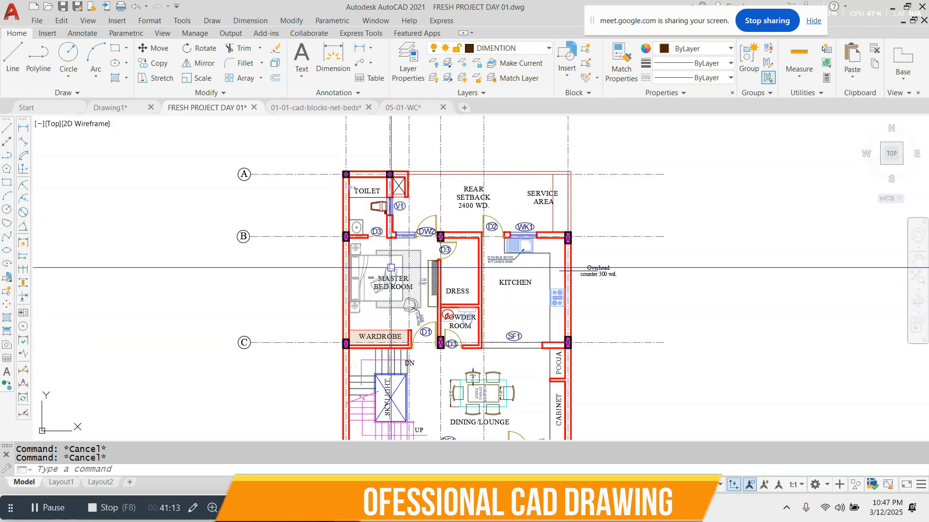
scroll(390, 198, "up", 3)
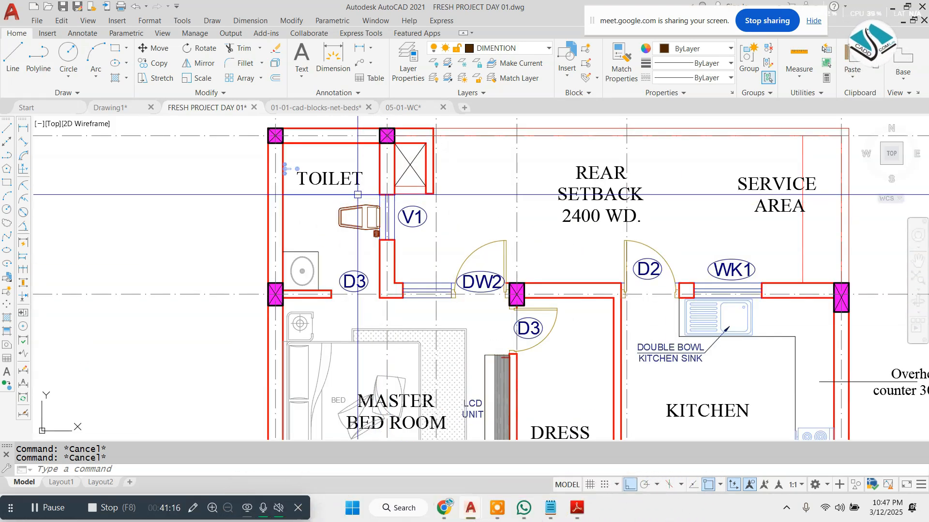
scroll(358, 195, "down", 6)
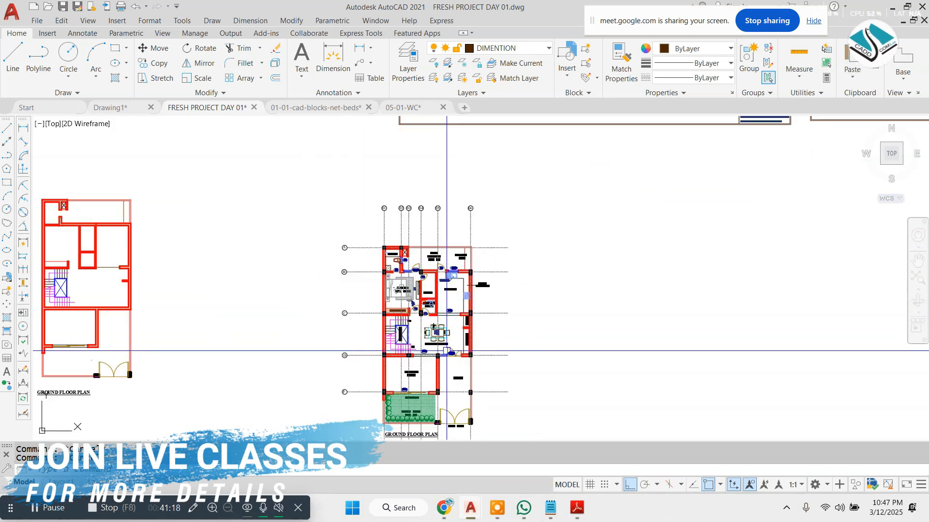
scroll(417, 394, "up", 4)
scroll(410, 382, "down", 4)
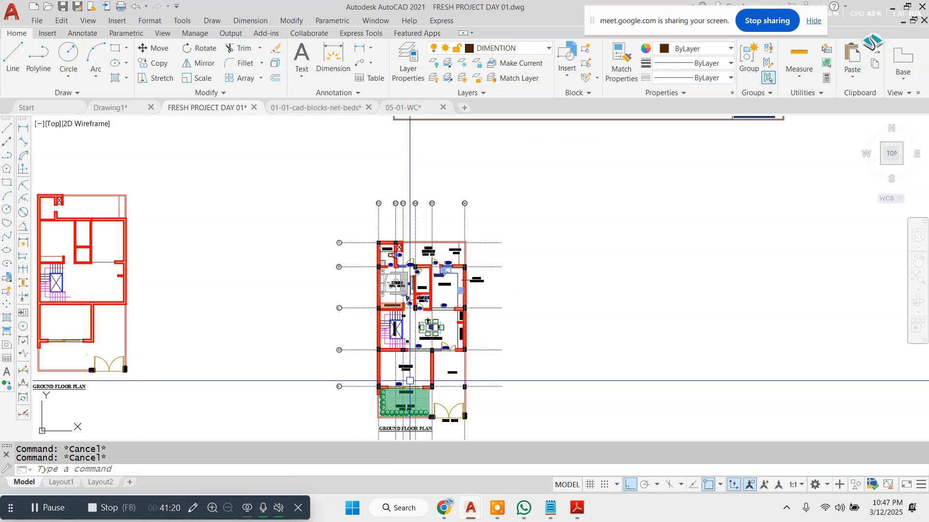
scroll(410, 381, "up", 4)
scroll(410, 381, "down", 2)
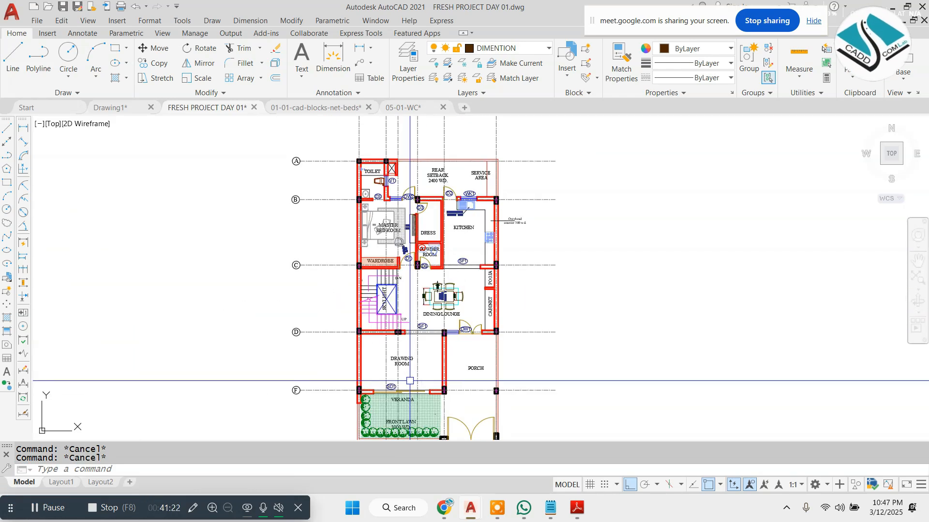